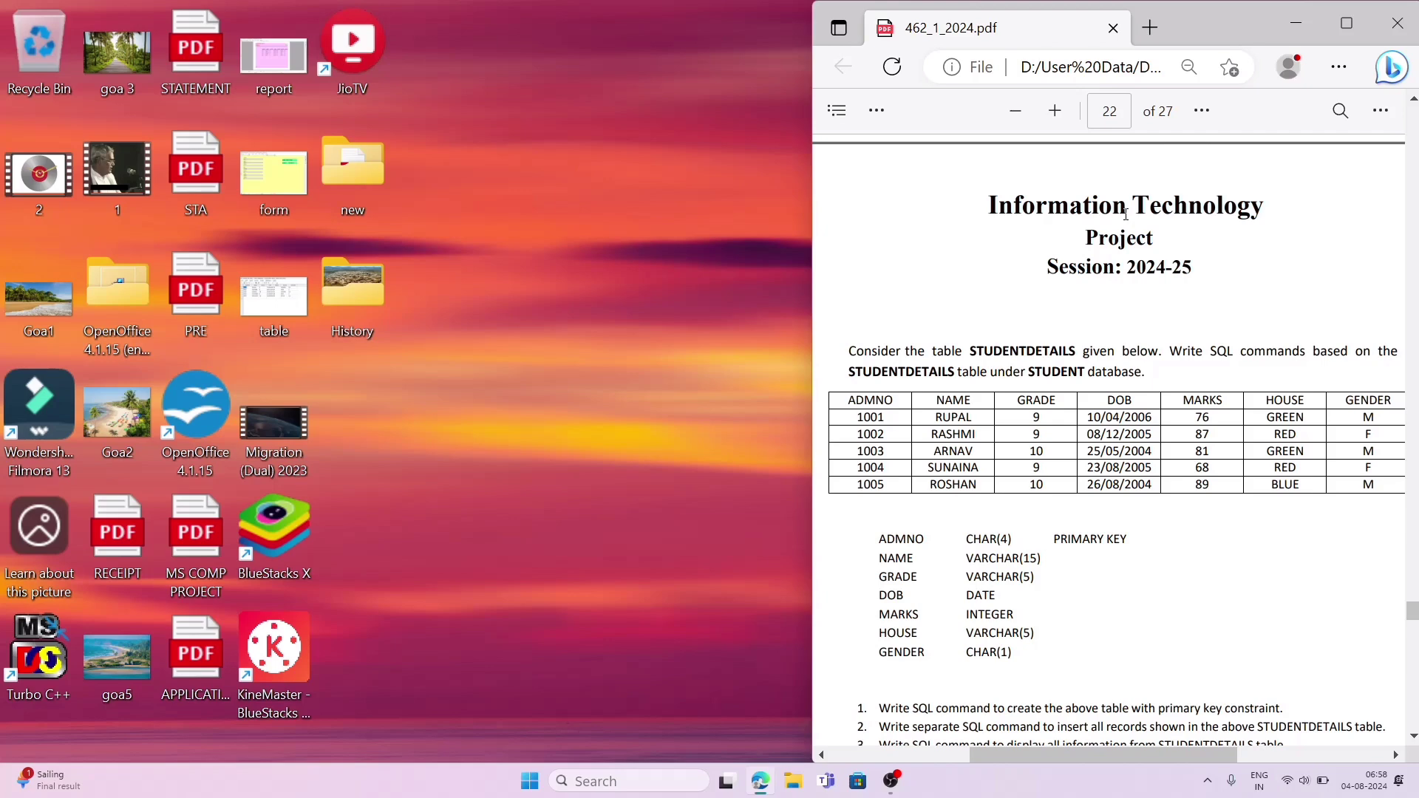
Step: Launch OpenOffice and start the wizard for a new database
double_click(197, 430)
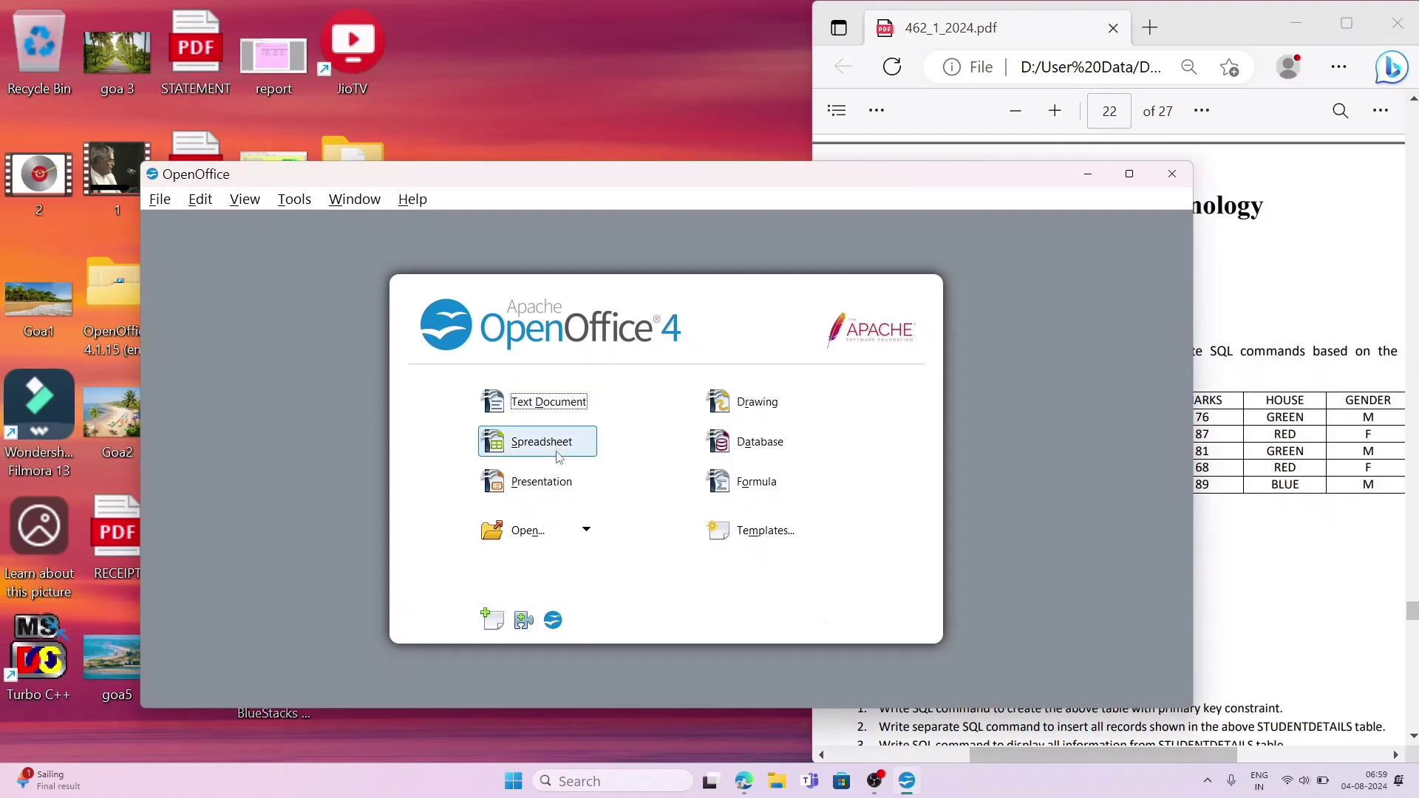
click(567, 484)
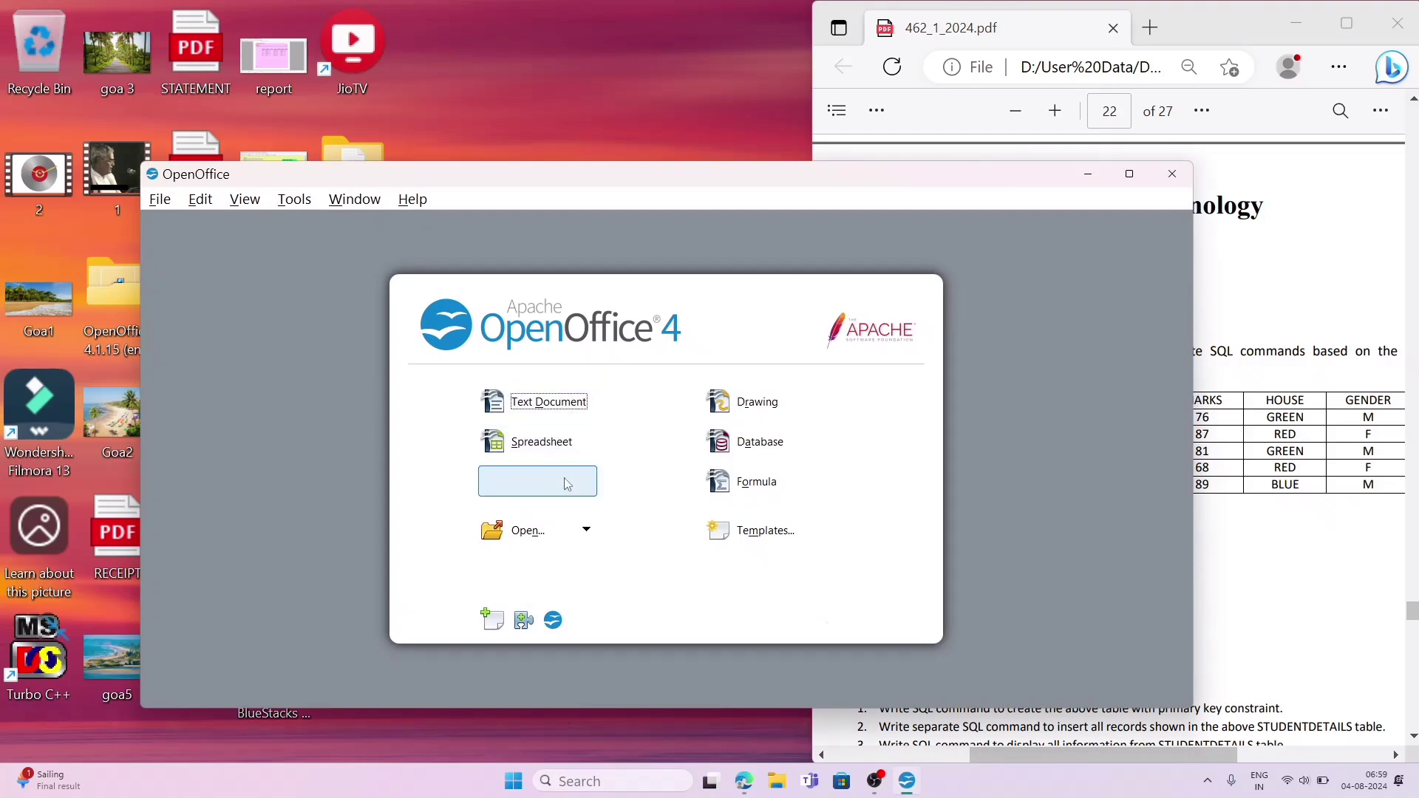
click(764, 443)
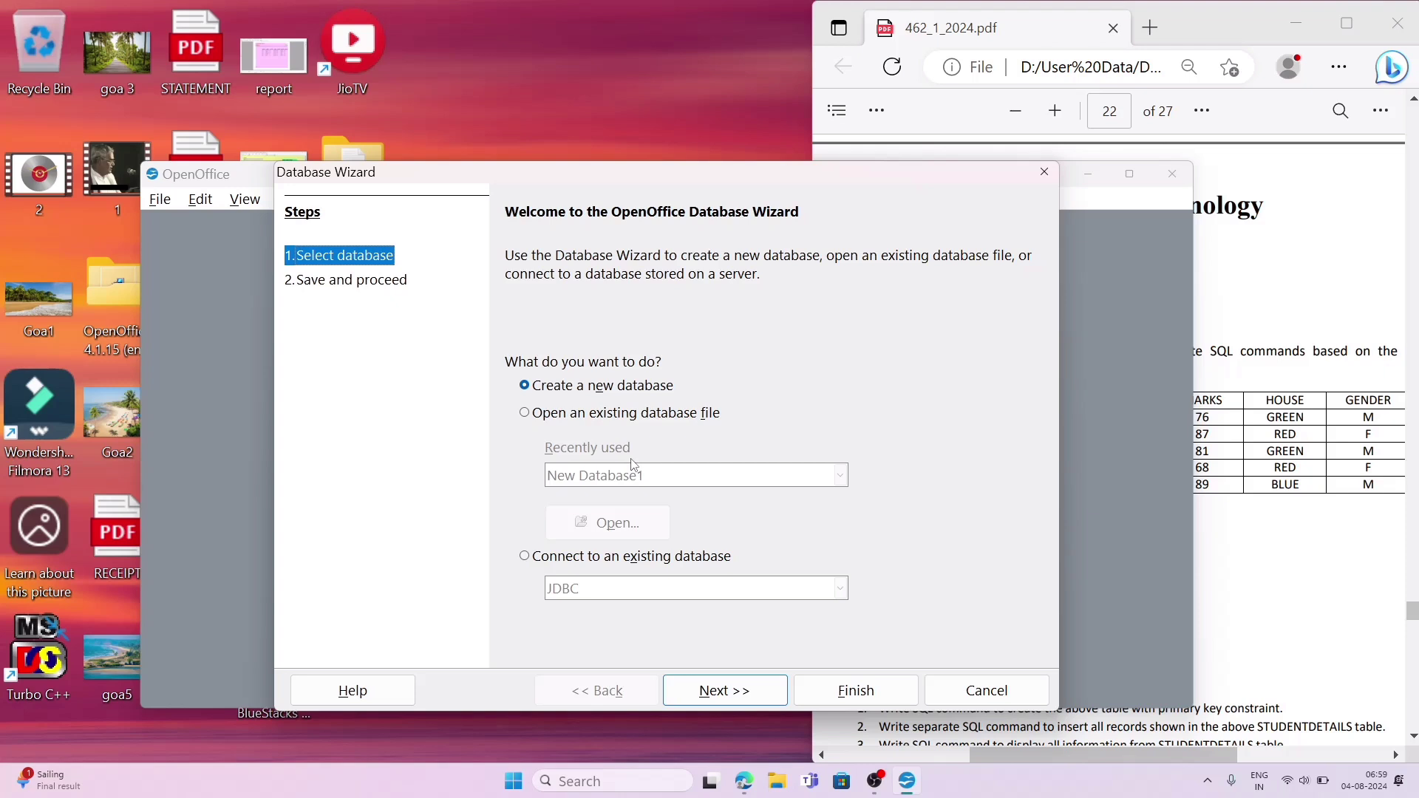
Step: Create a new registered database, opened for editing, and save it as PRACTICE in the Documents folder
click(727, 692)
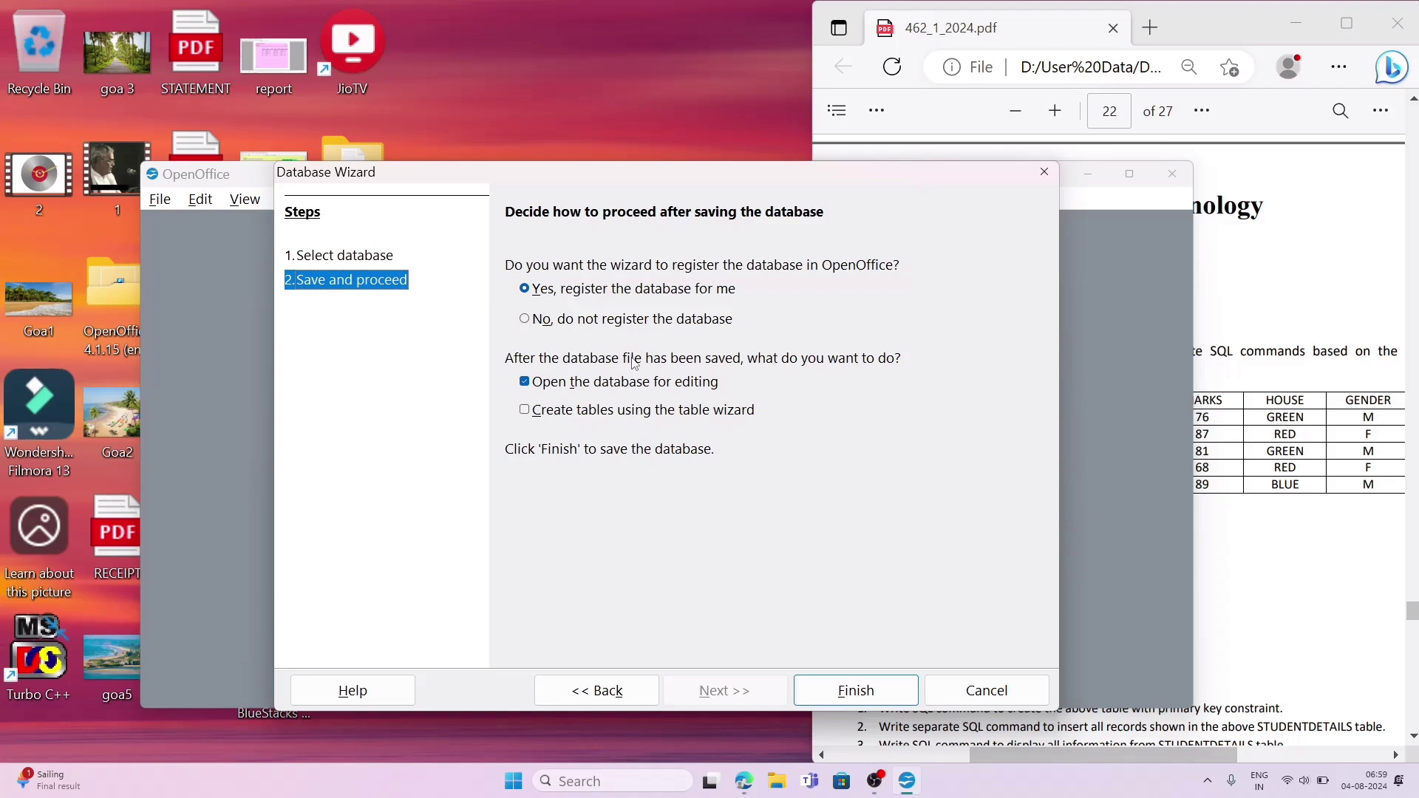
click(863, 704)
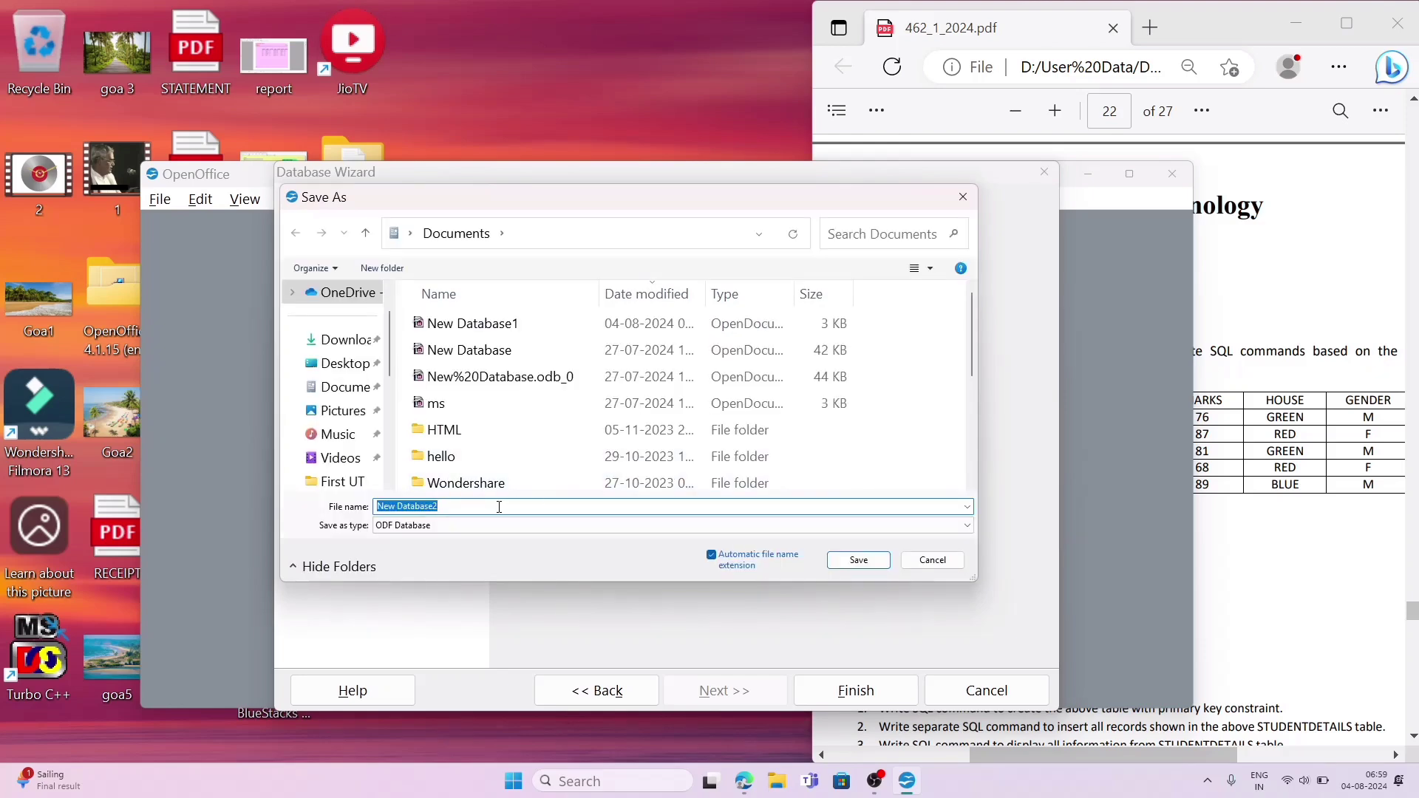
text(P)
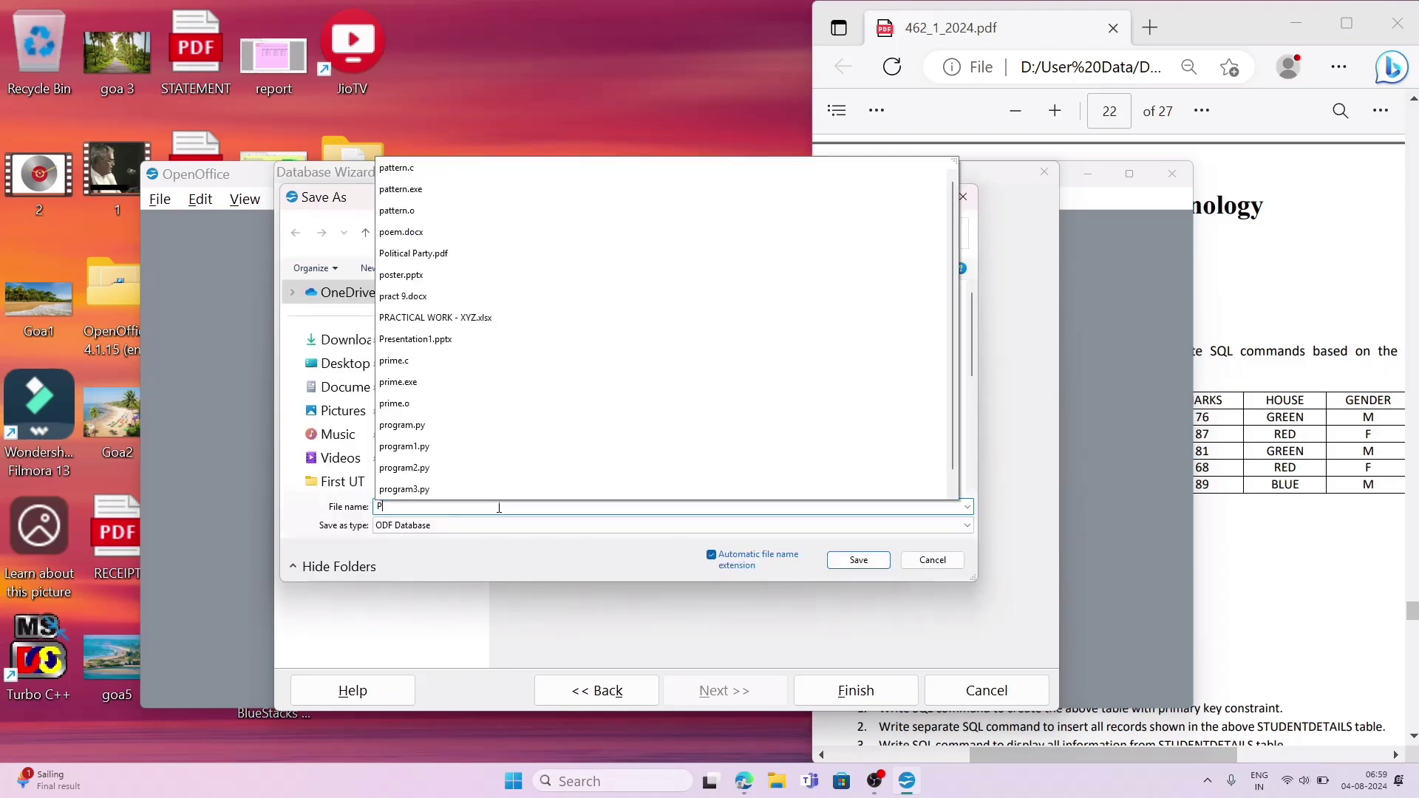
text(RACTICE)
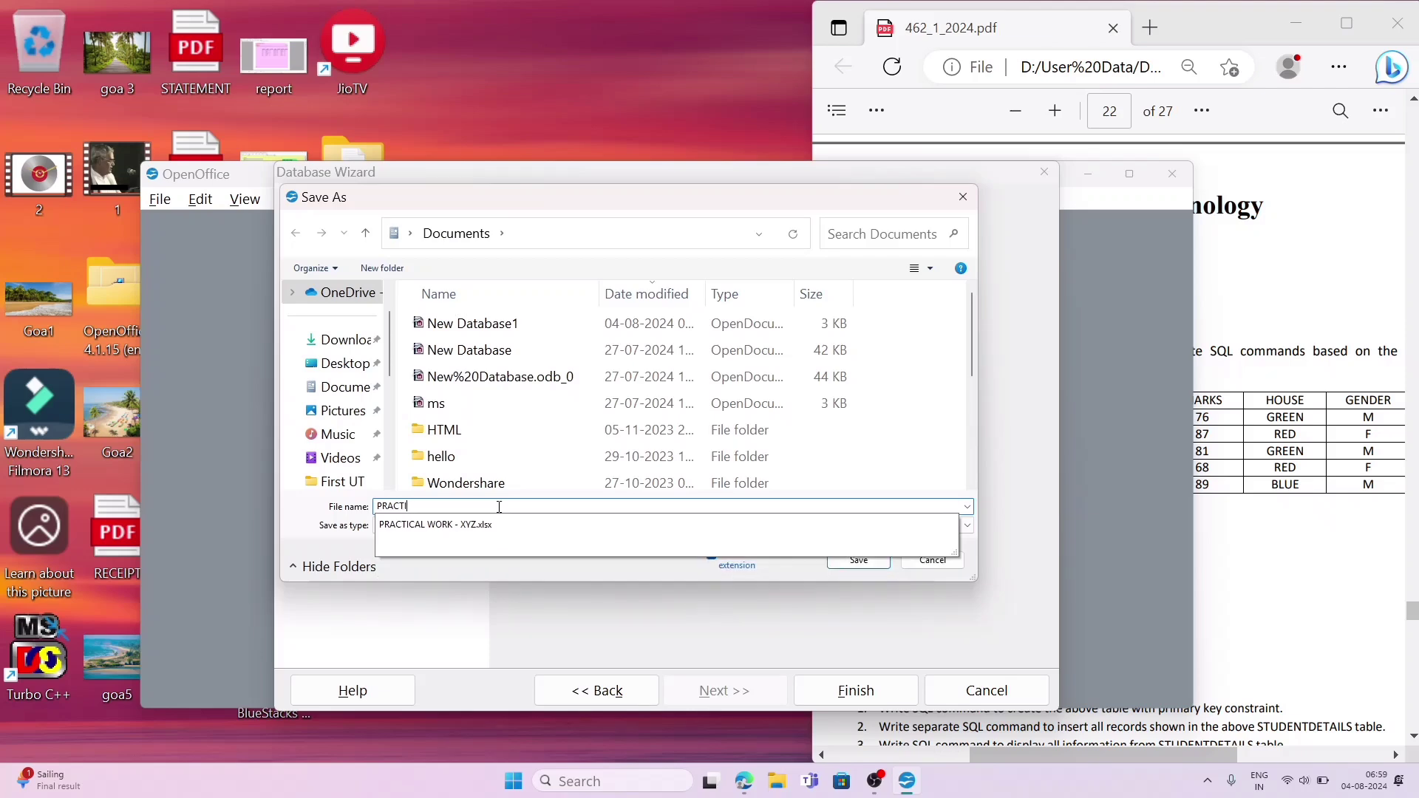
click(856, 563)
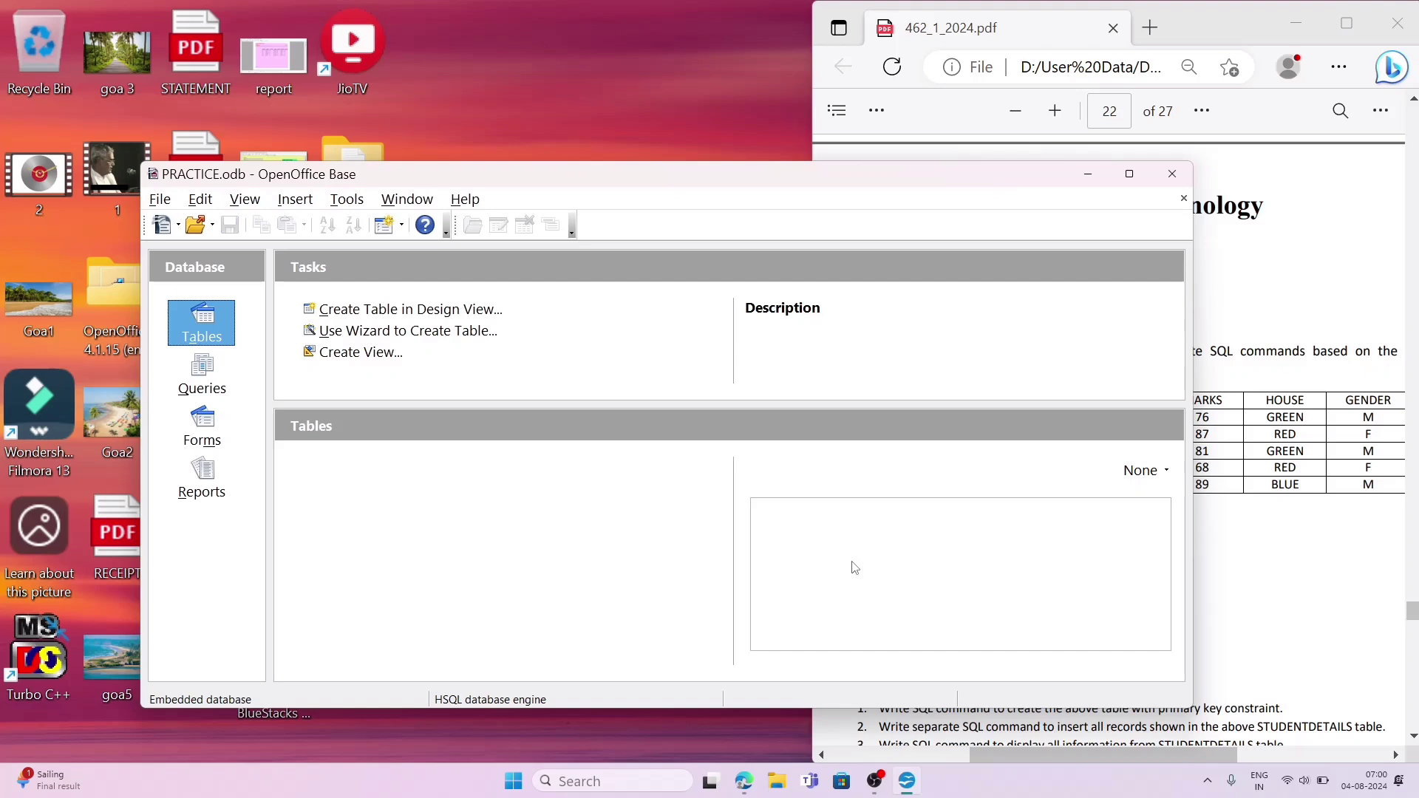
Step: Move and resize the PRACTICE database window so it sits beside the project PDF without covering it
drag(651, 161, 627, 2)
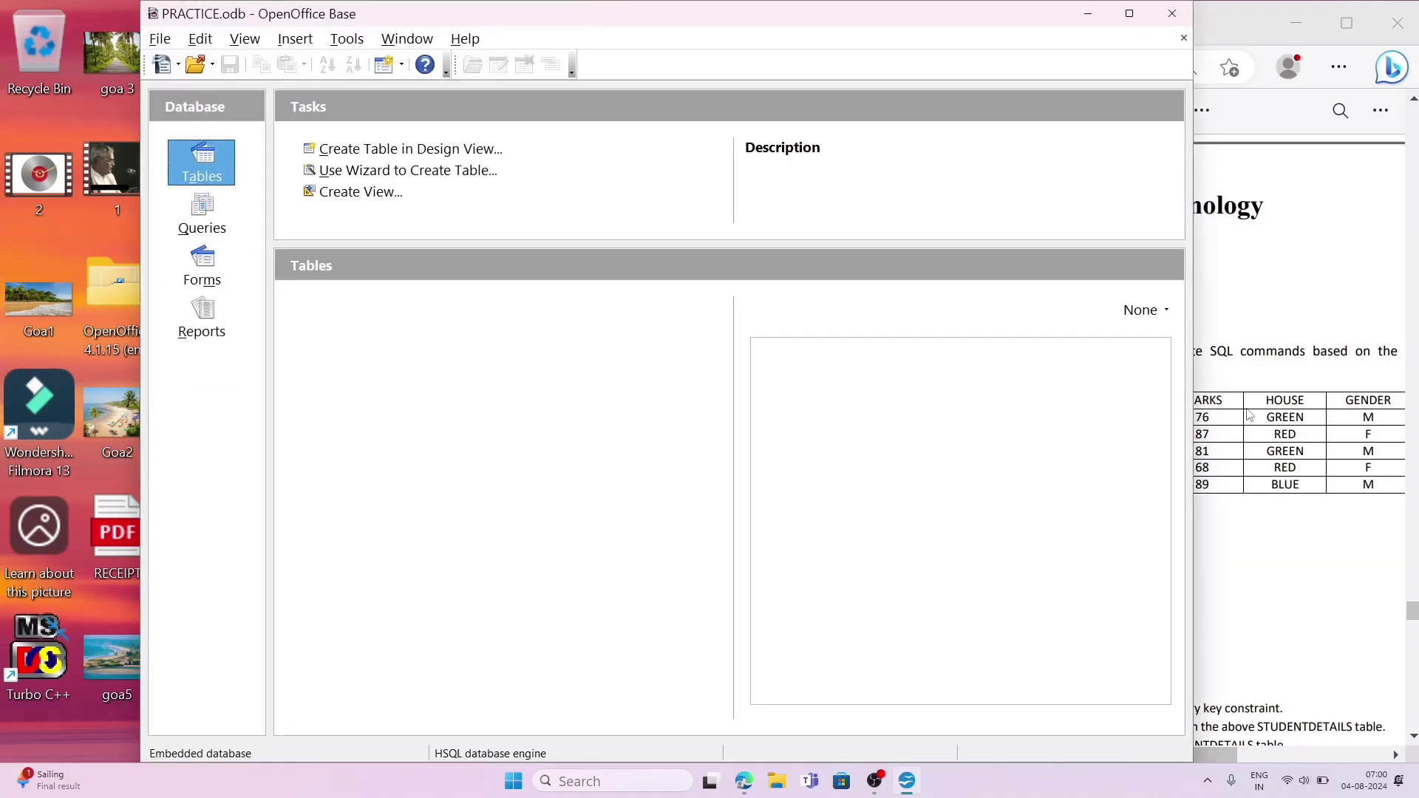
drag(1192, 414, 902, 460)
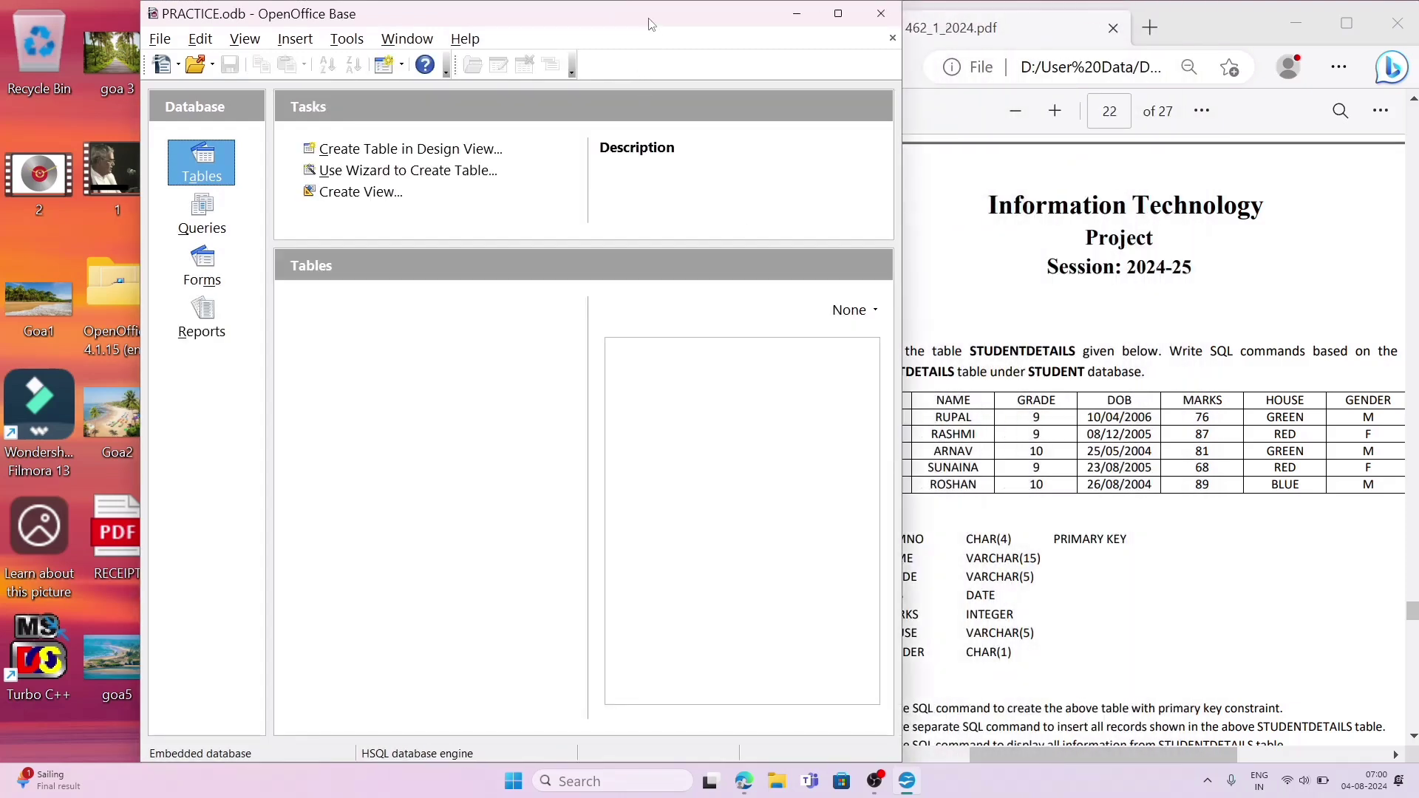
drag(649, 24, 516, 37)
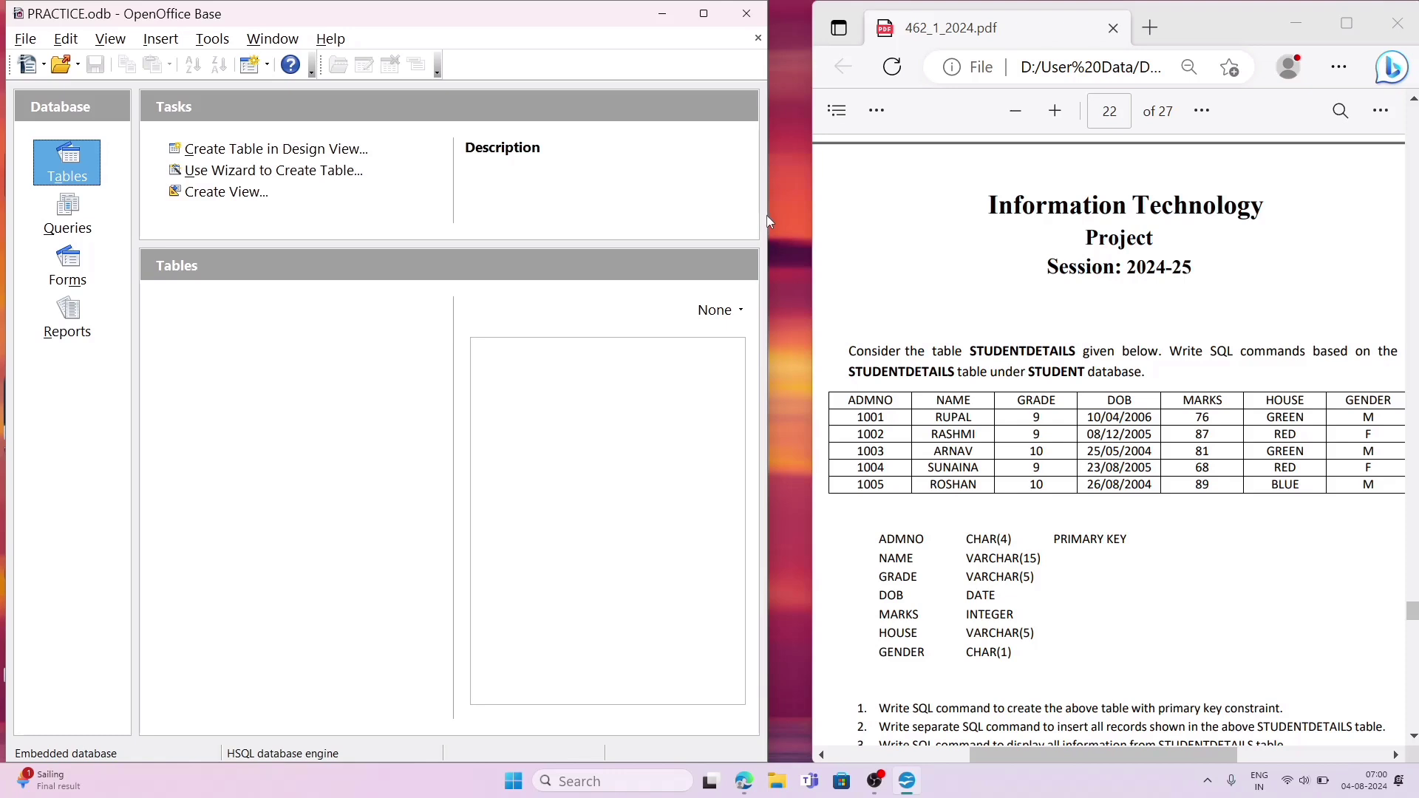
click(813, 217)
mouse_move(813, 218)
mouse_down()
mouse_move(835, 219)
mouse_move(808, 226)
mouse_up()
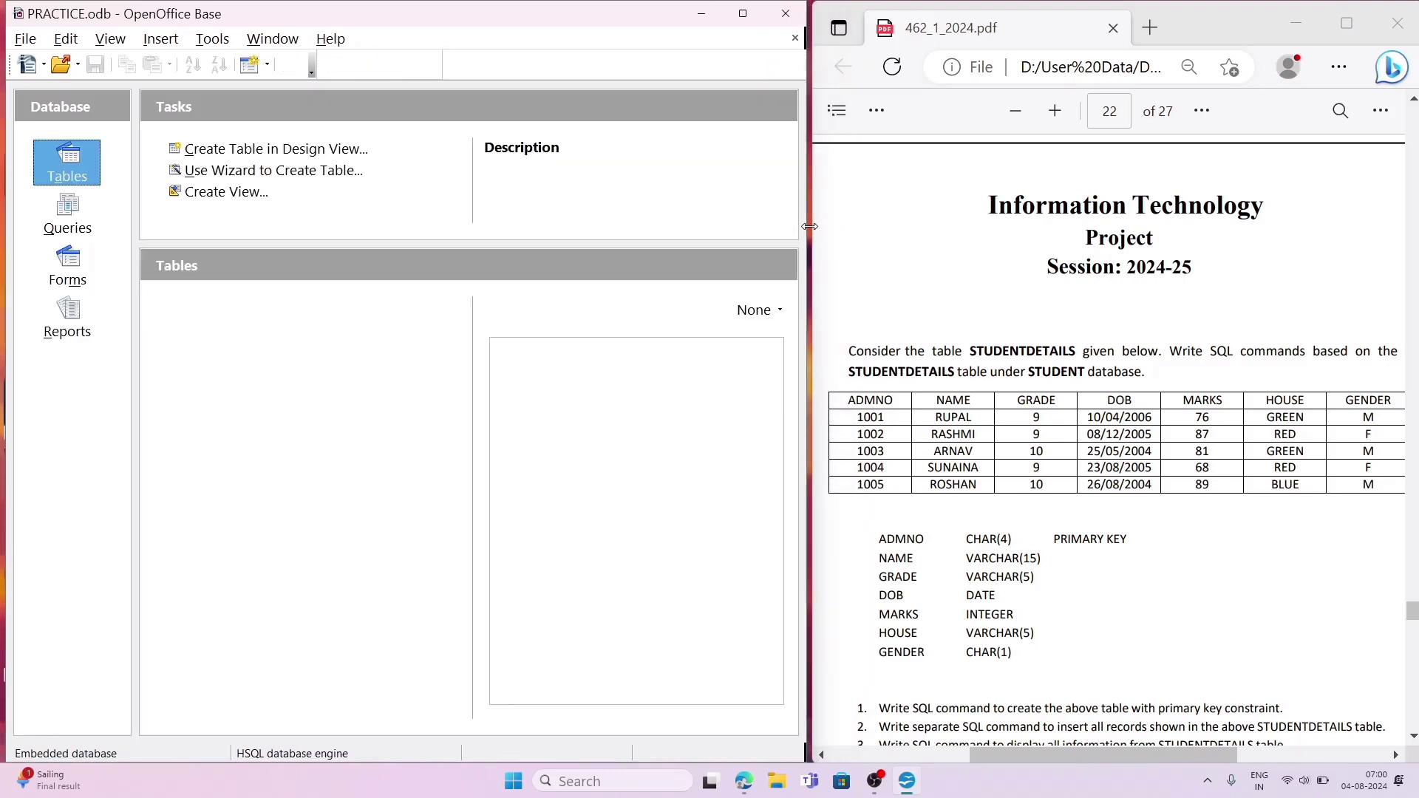
click(1027, 377)
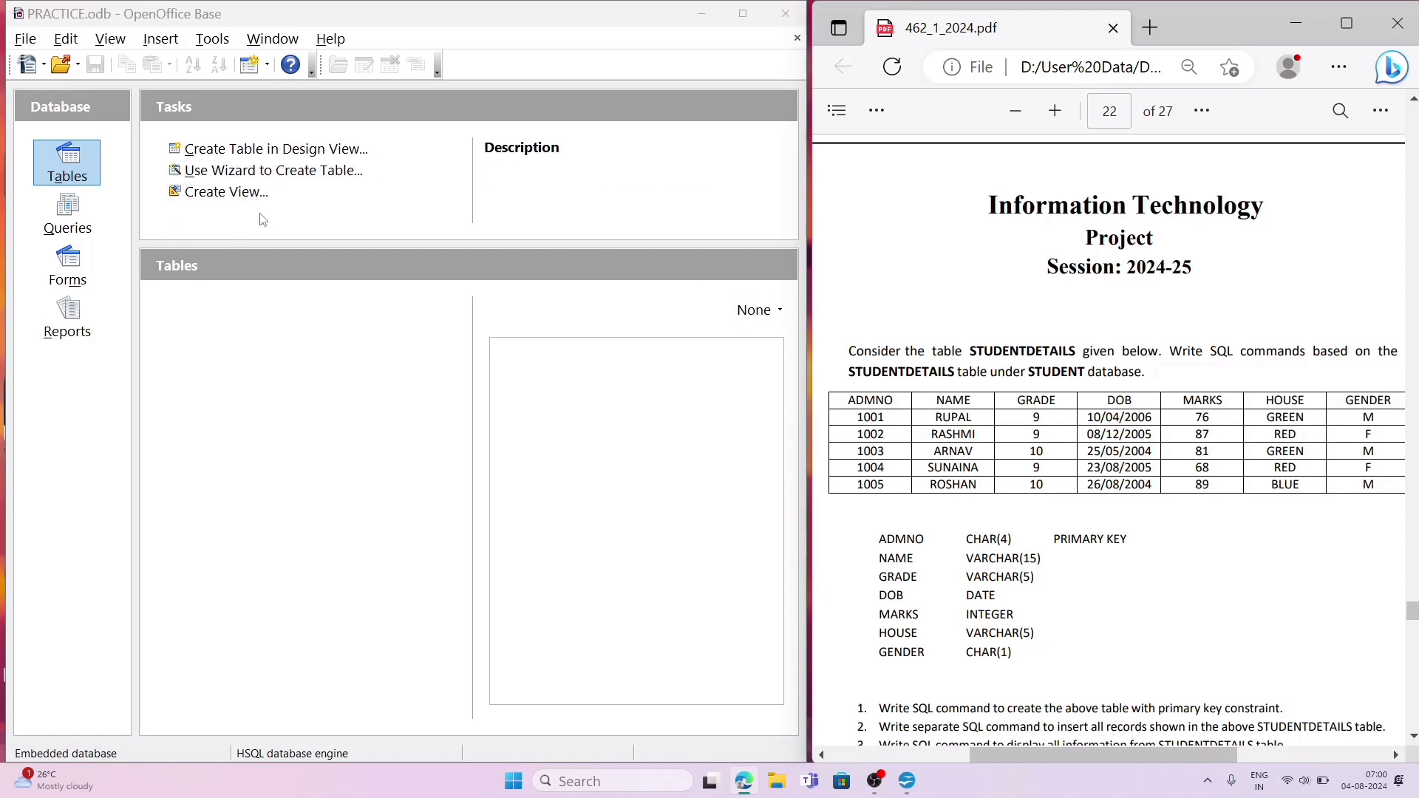
Step: Create a table in Design View and fit its window beside the PDF, with the Field Name column widened
click(280, 147)
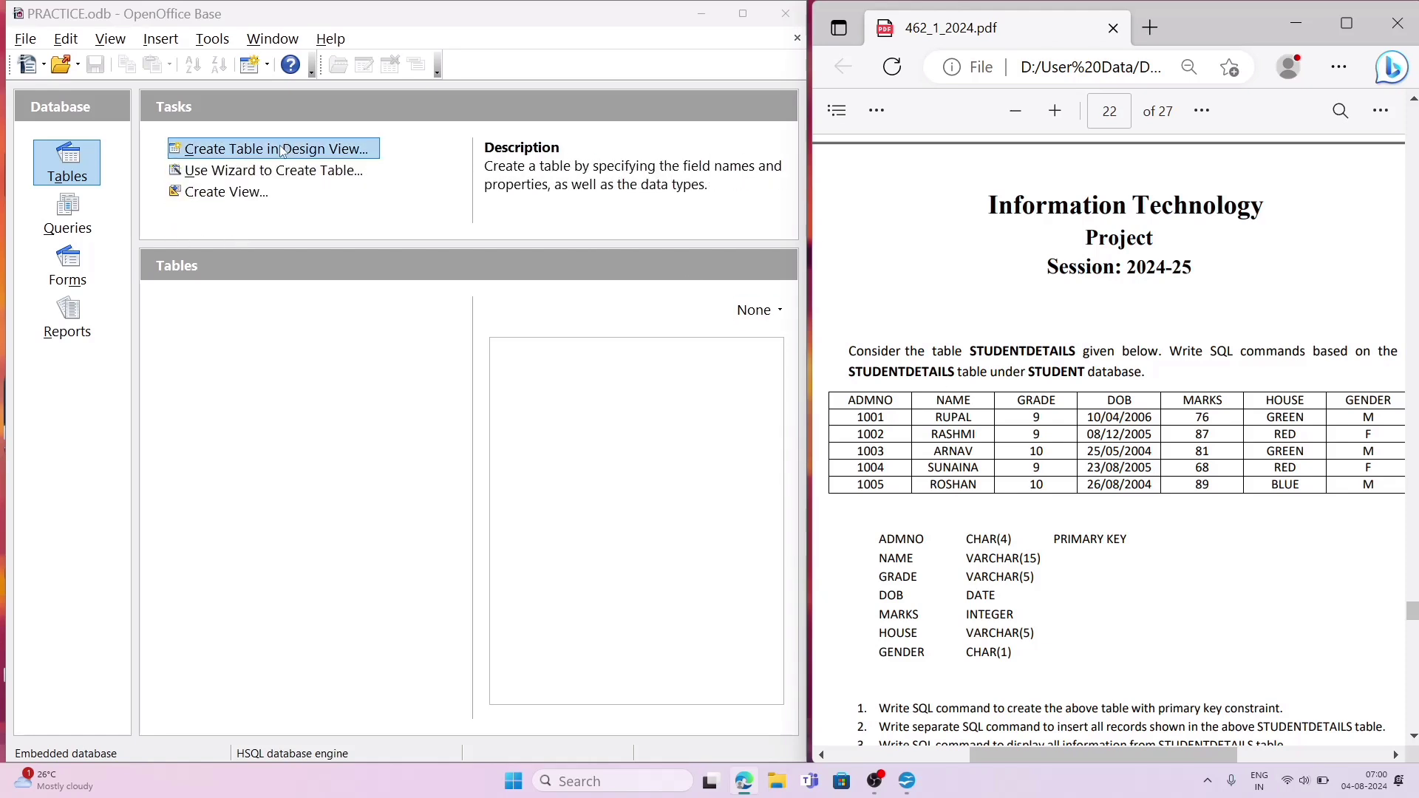
click(314, 150)
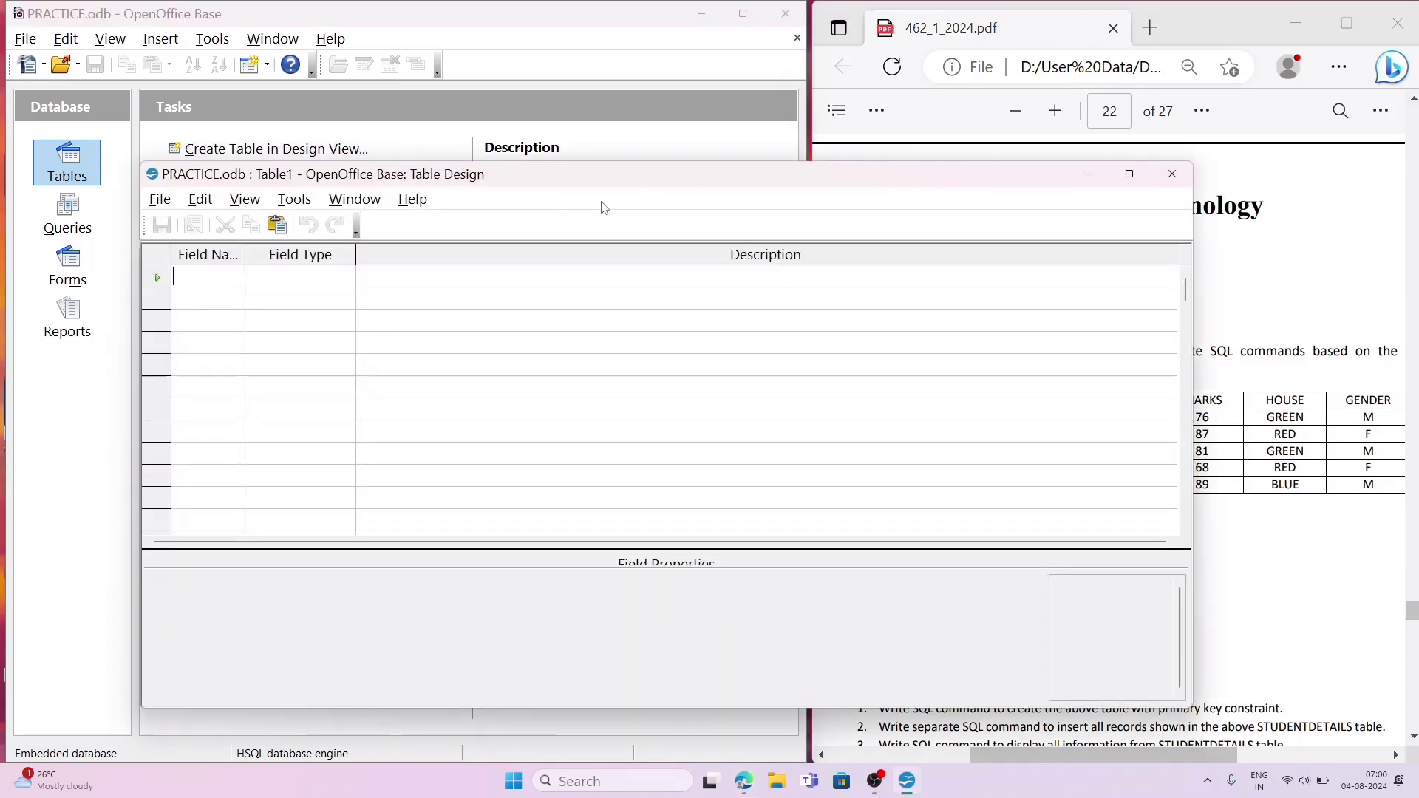
drag(635, 186, 532, 83)
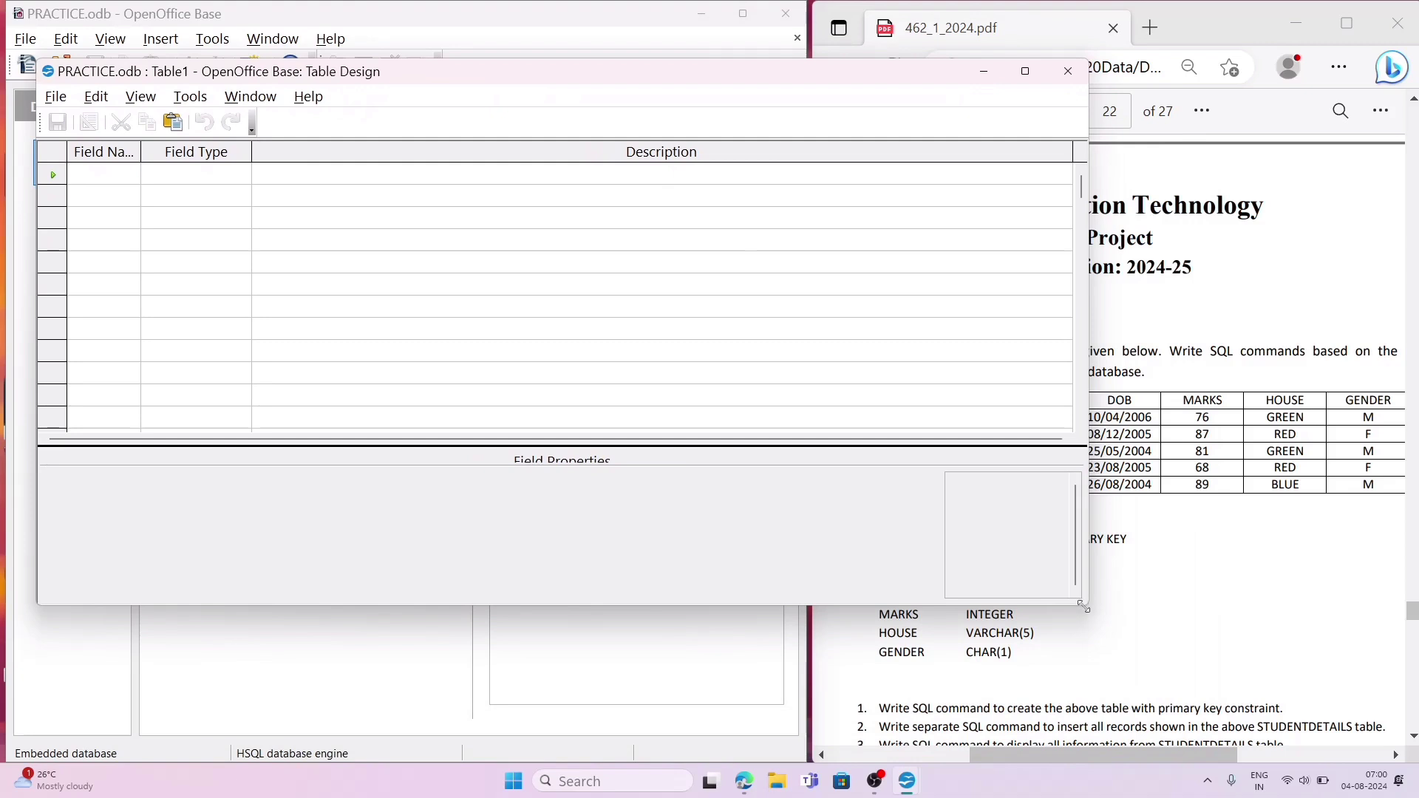
drag(1084, 607, 767, 746)
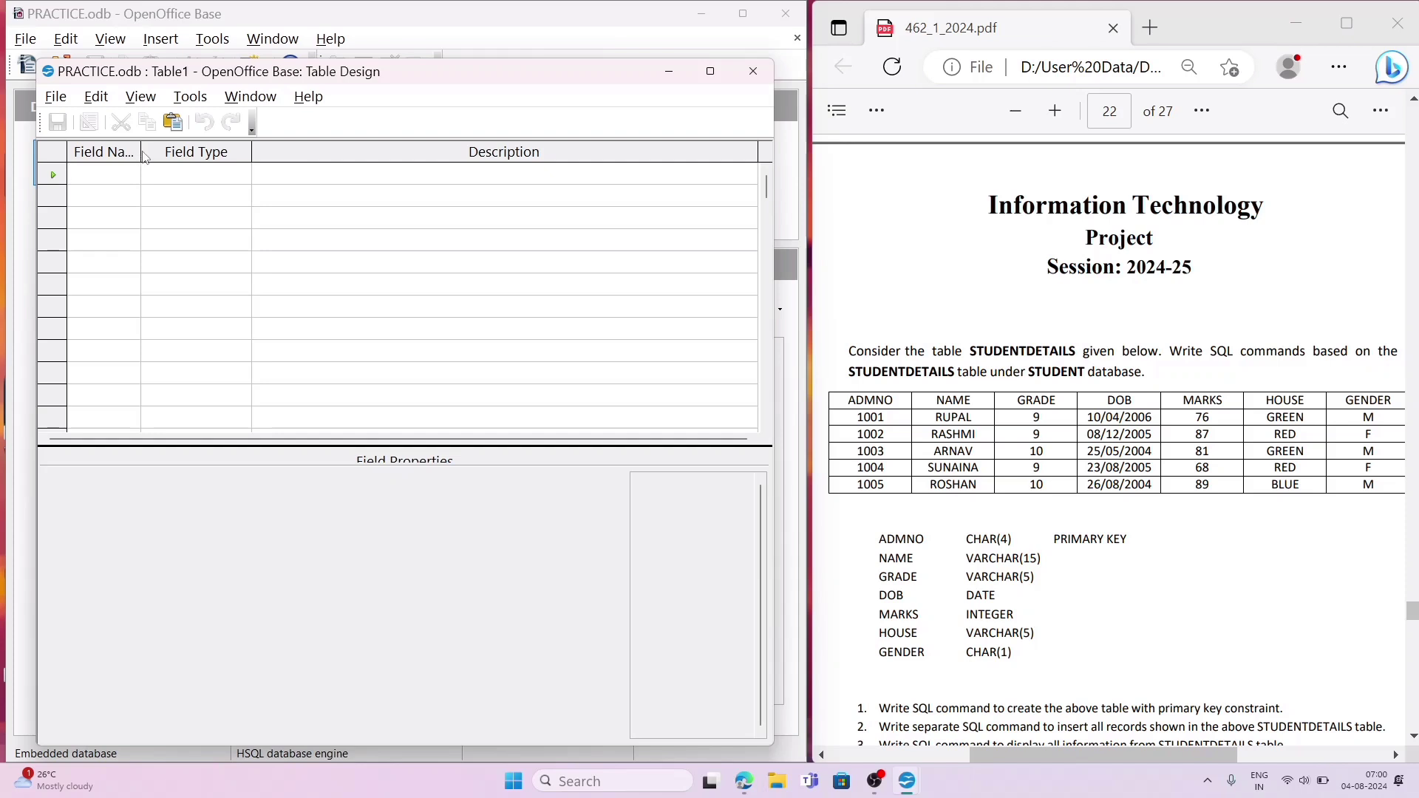
drag(142, 153, 238, 153)
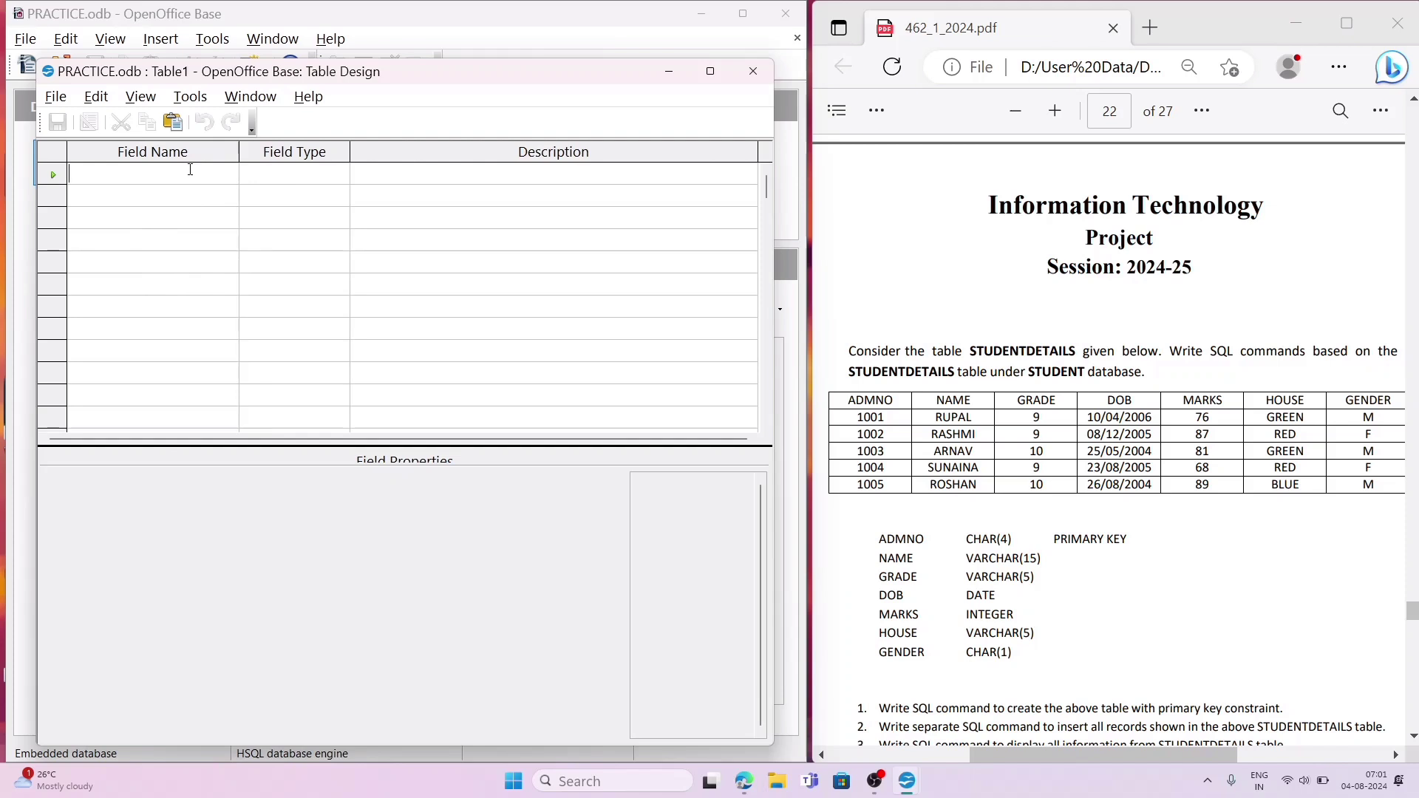
Step: Add a field named ADMNO with type Text (fix) [ CHAR ] and length 4
text(A)
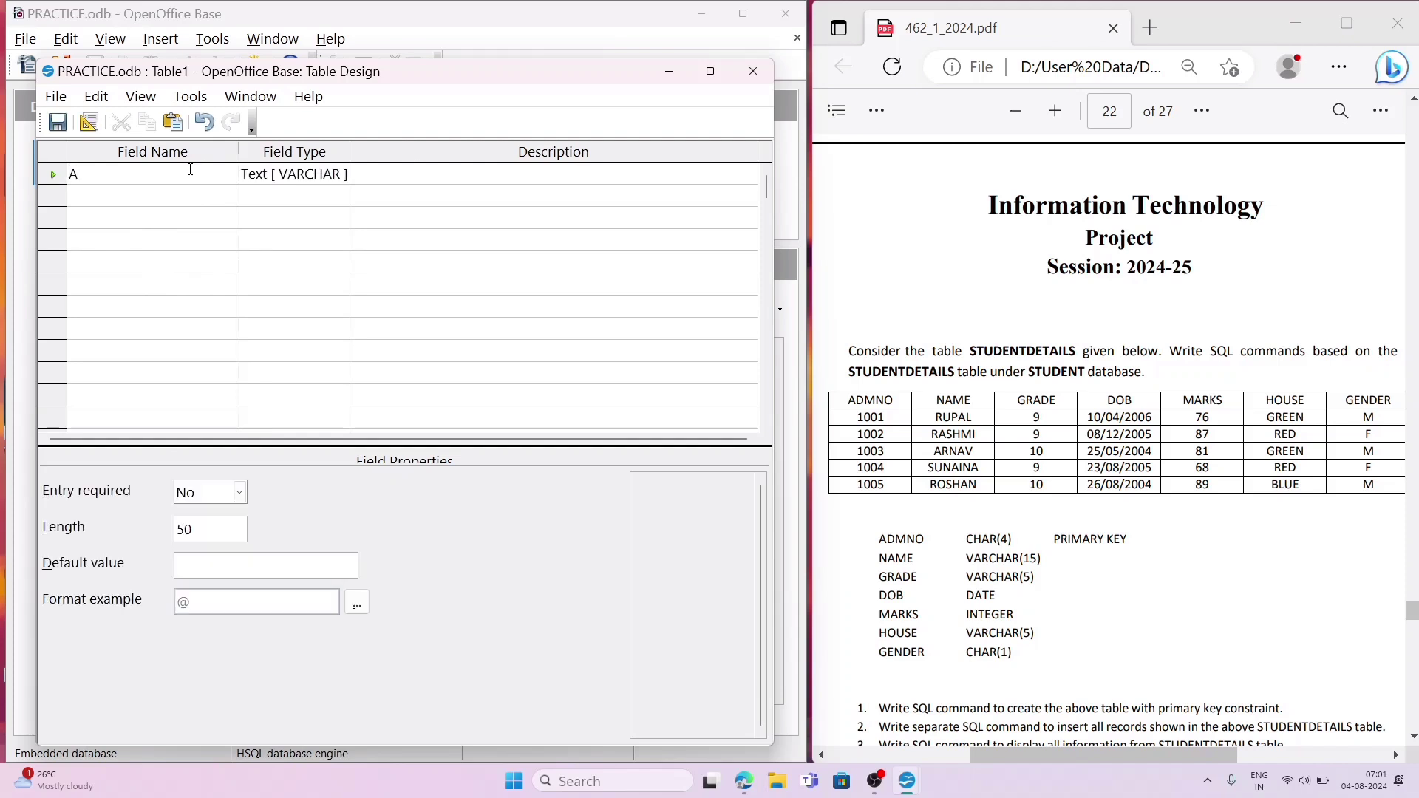
text(DMNO)
click(331, 182)
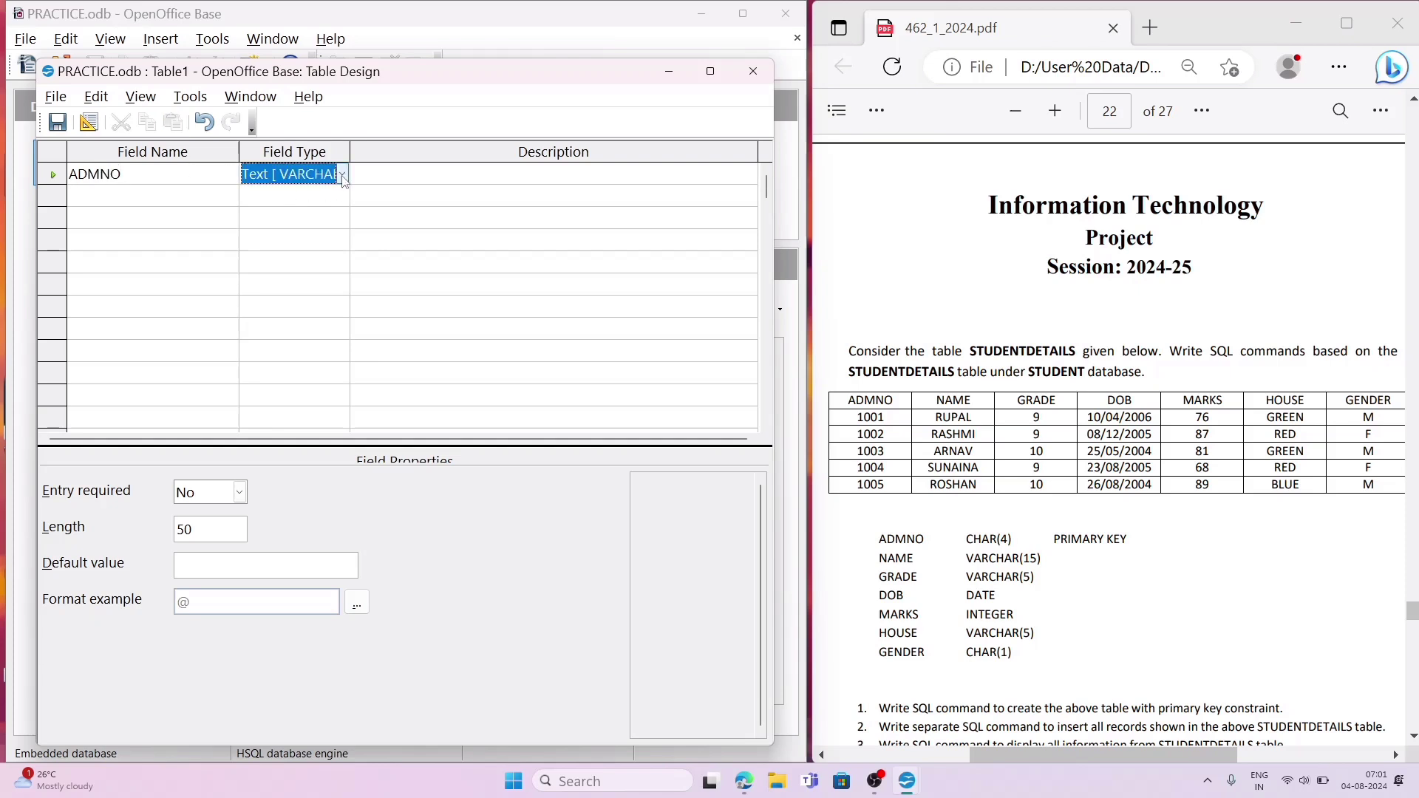
click(342, 177)
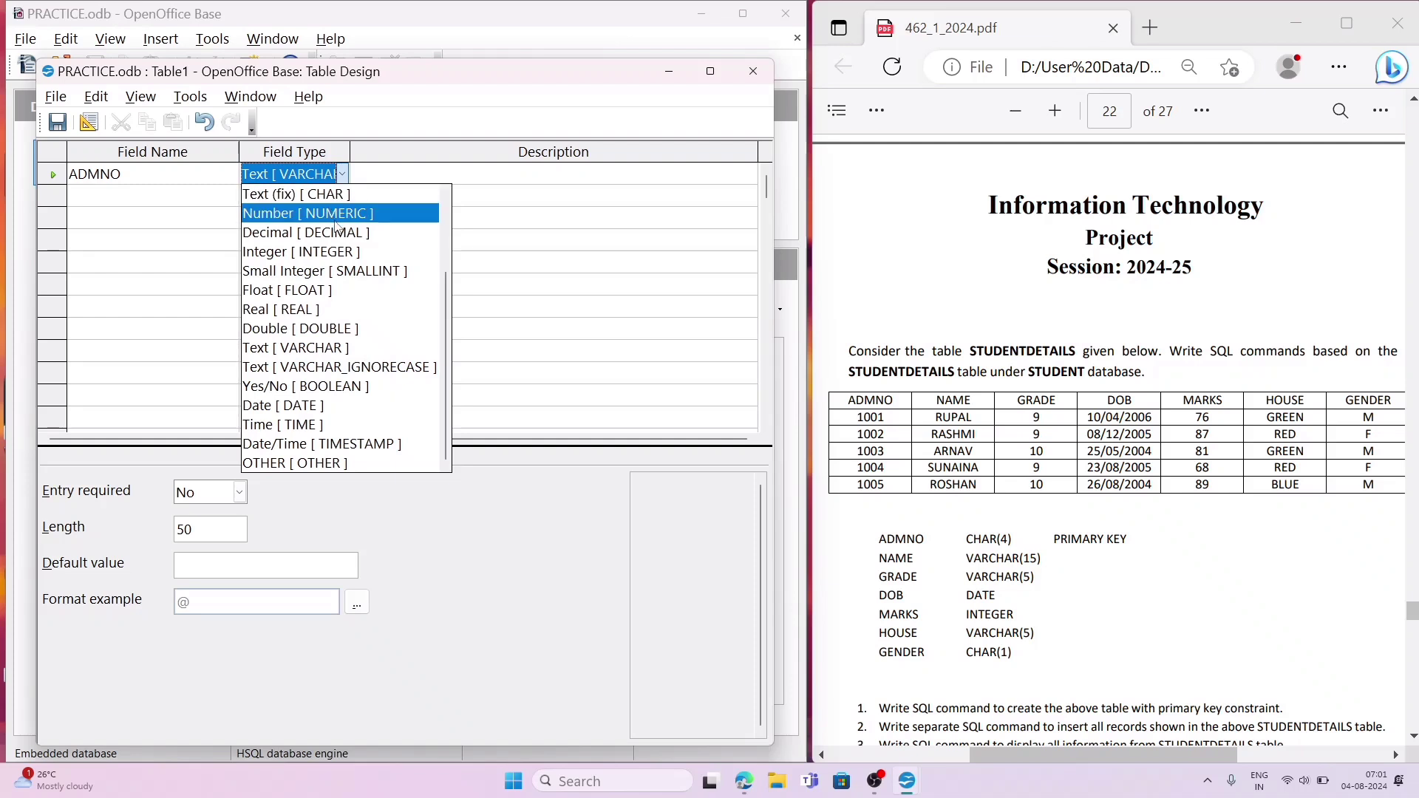
drag(446, 295, 445, 259)
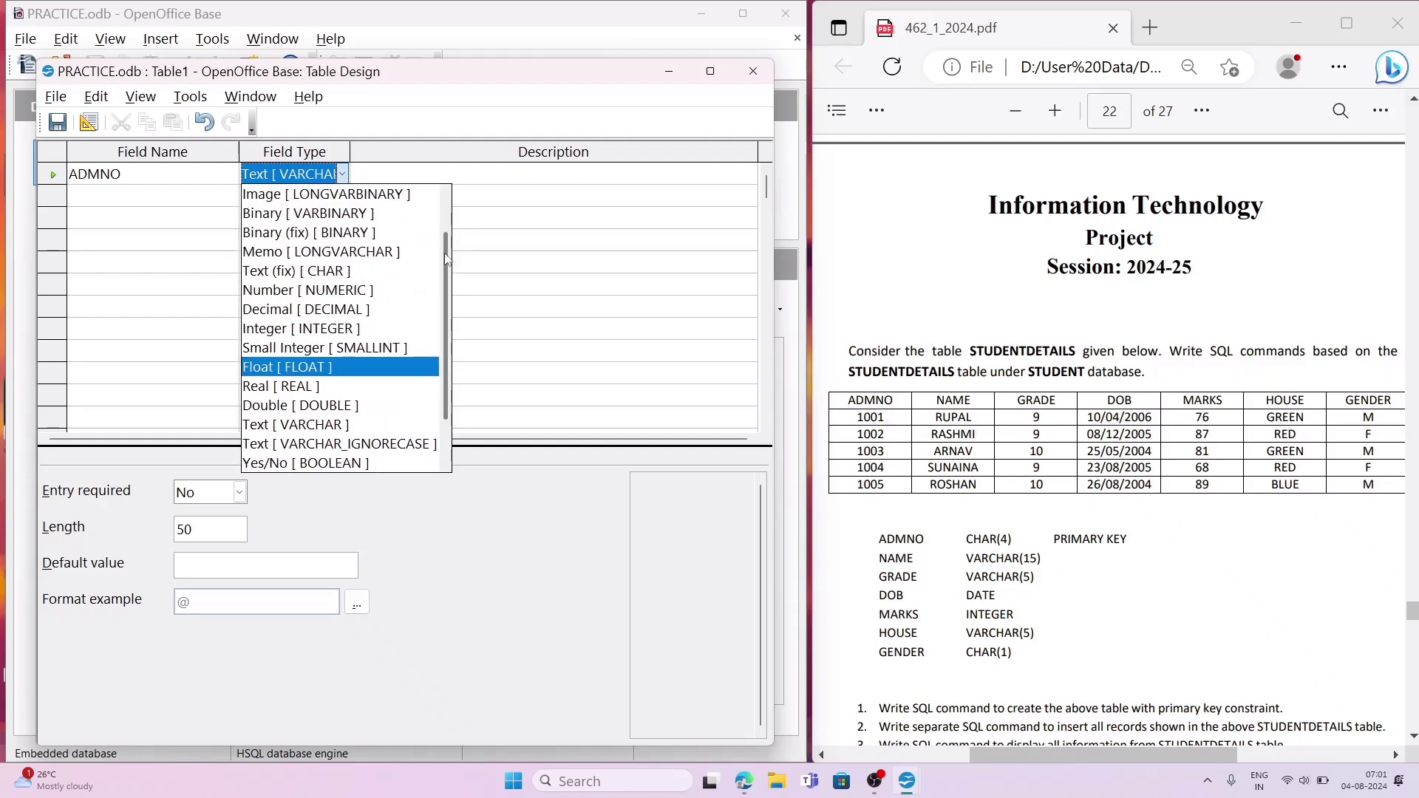
click(320, 275)
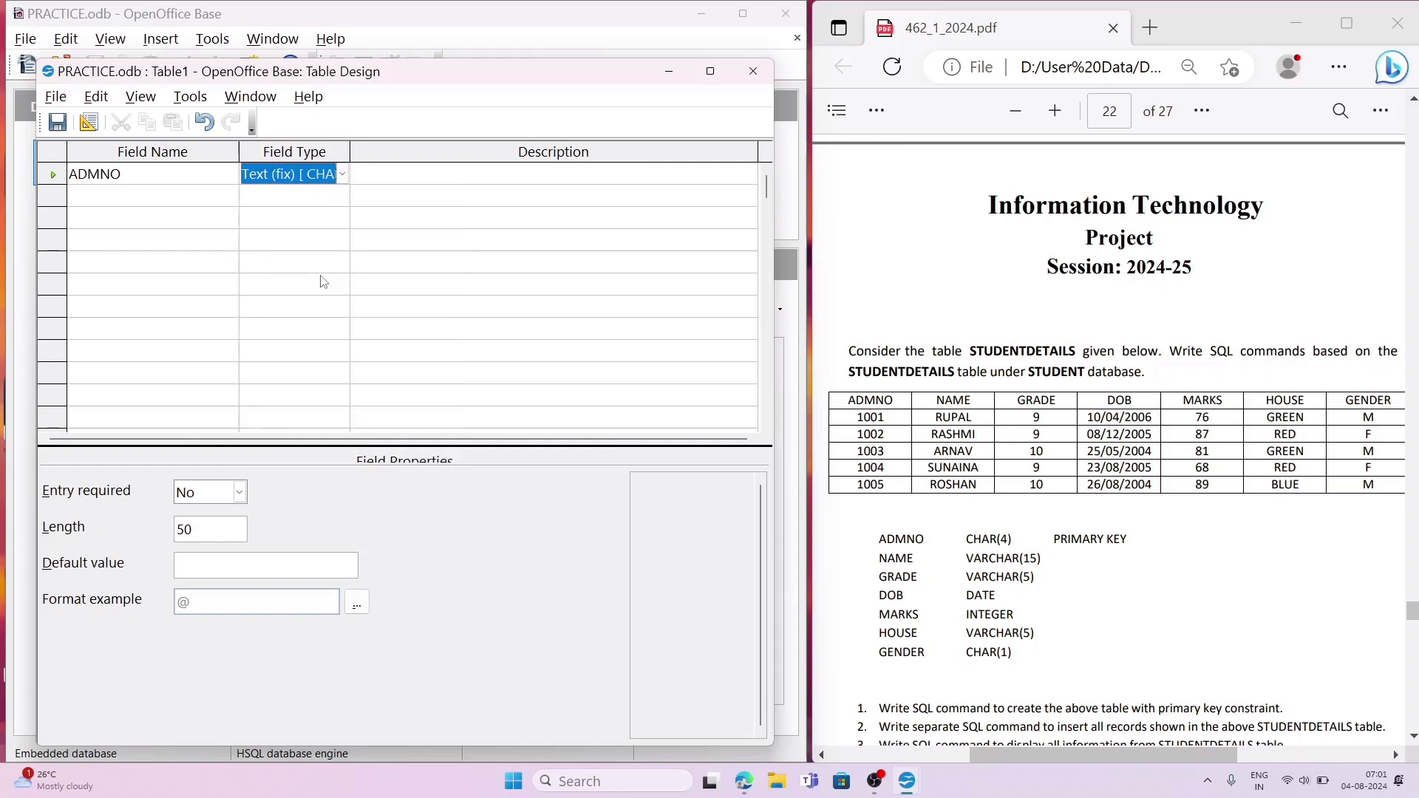
click(222, 532)
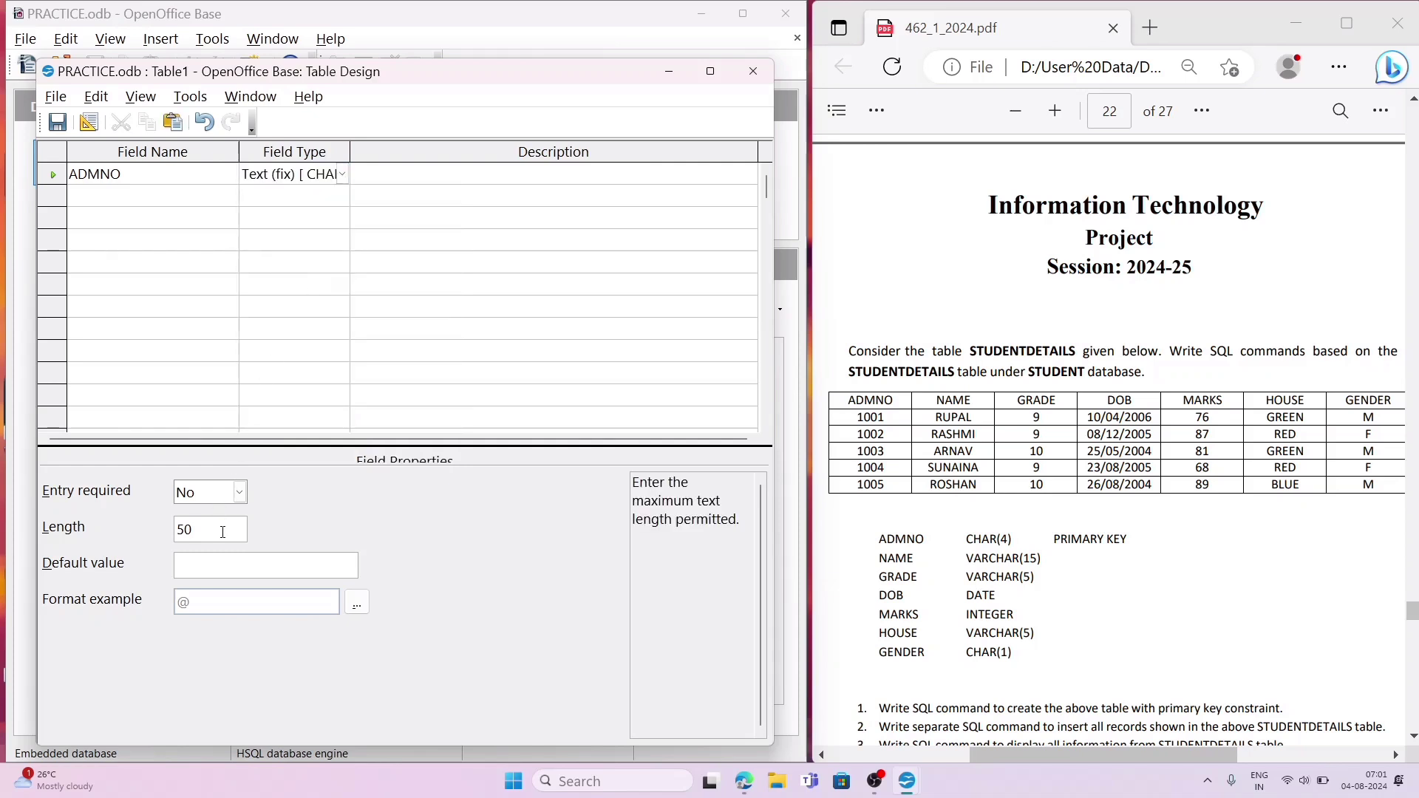
key(BackSpace)
key(BackSpace)
text(4)
Step: Add a field named NAME below ADMNO, using the Text [ VARCHAR ] type with length 15
click(107, 196)
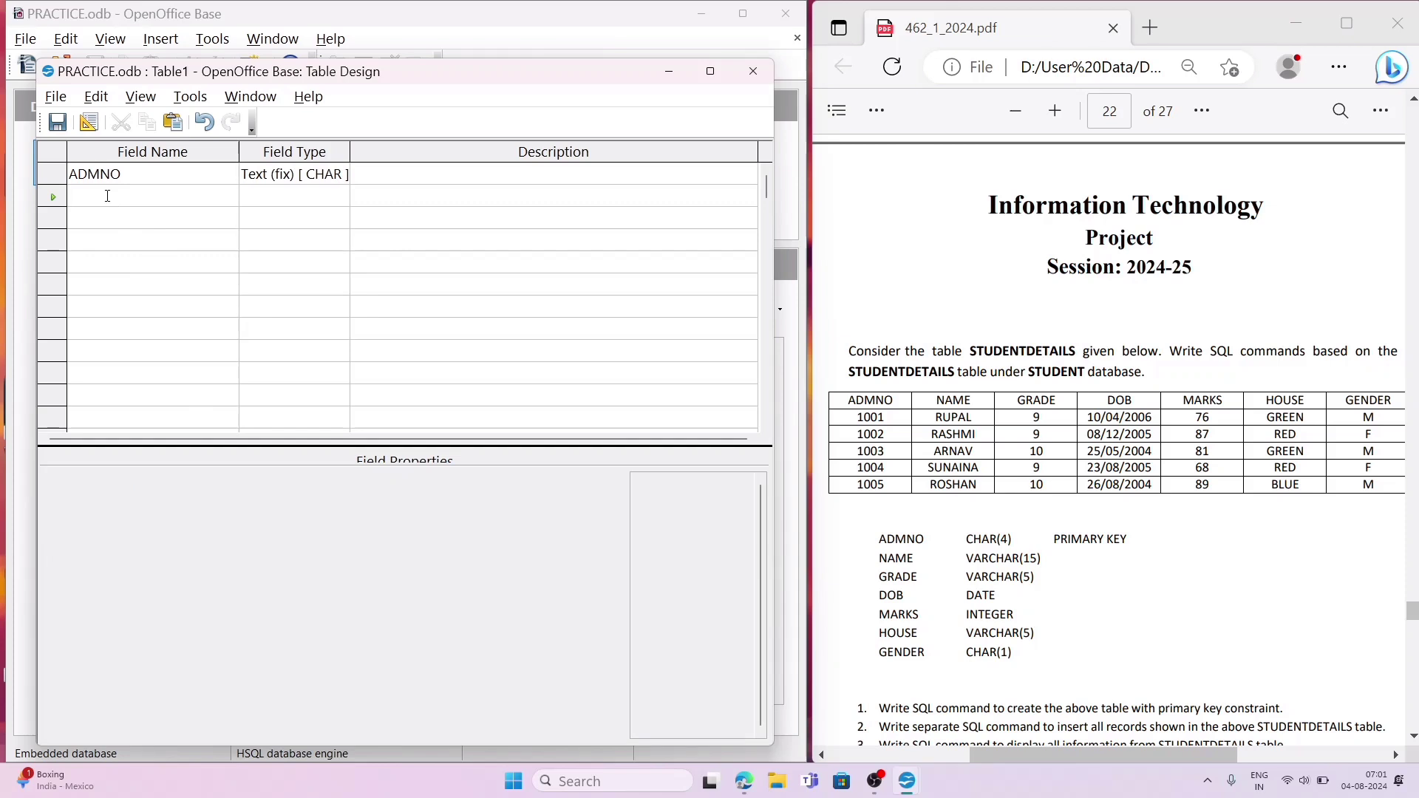
text(NAME)
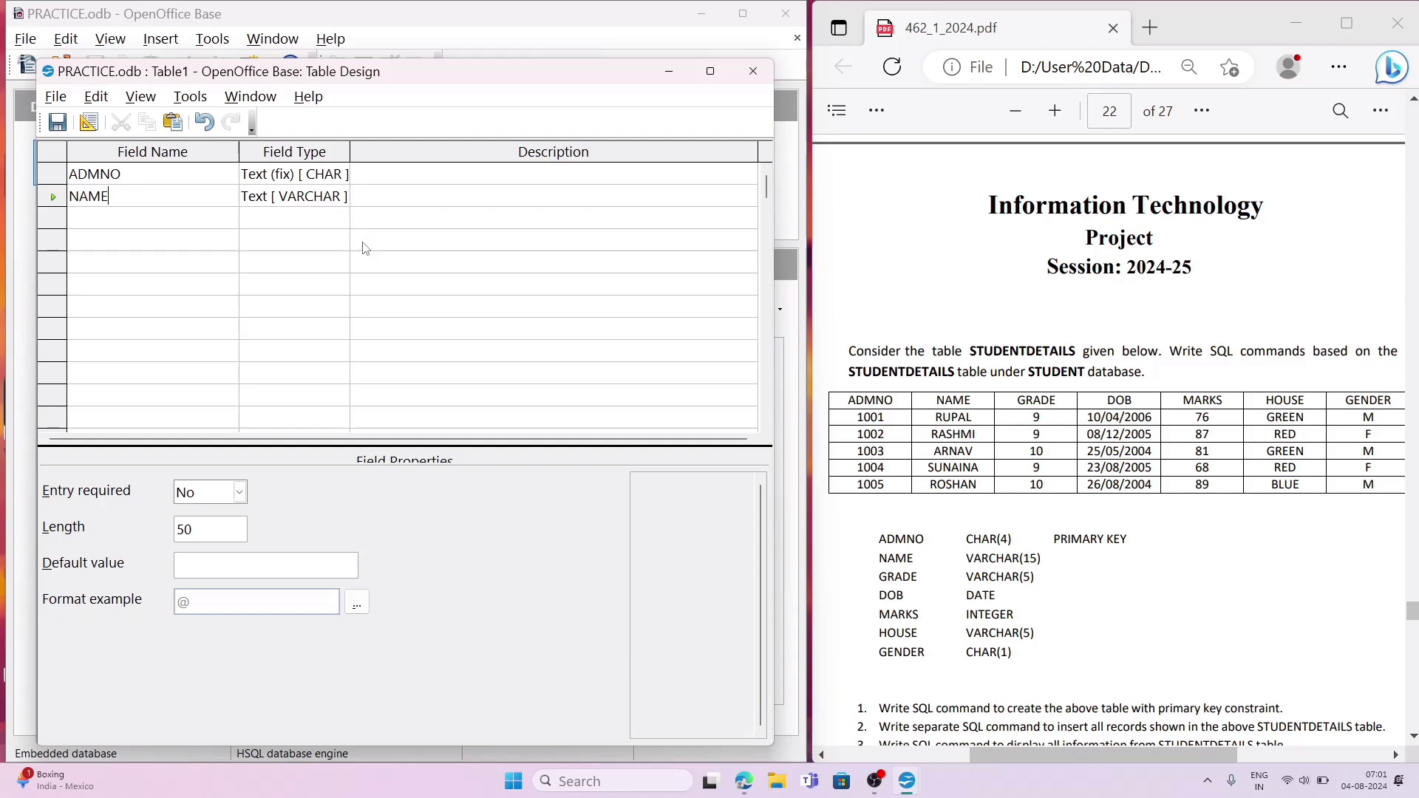
click(218, 538)
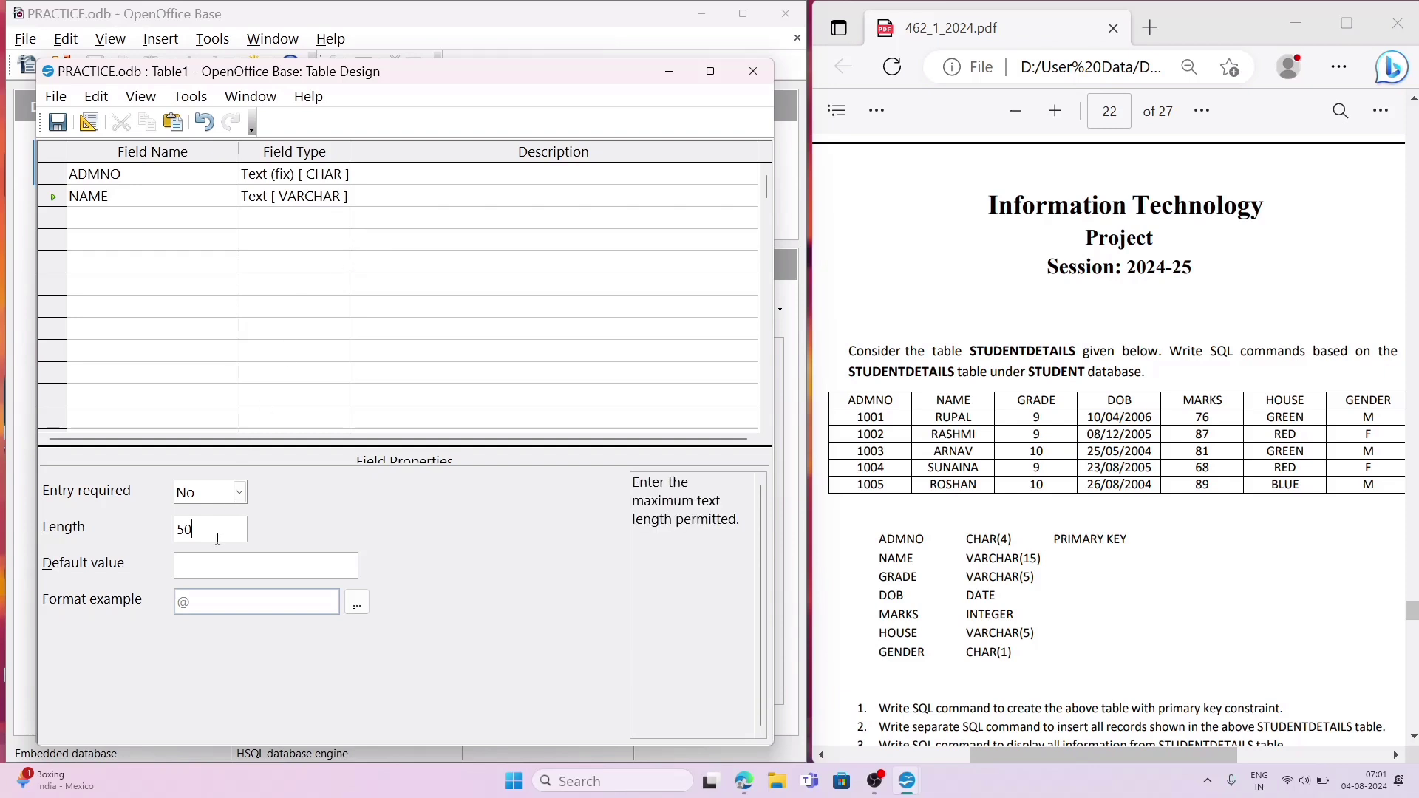
key(BackSpace)
key(BackSpace)
text(15)
Step: Add a field named GRADE below NAME, using the Text [ VARCHAR ] type with length 5
click(137, 218)
text(GRADE)
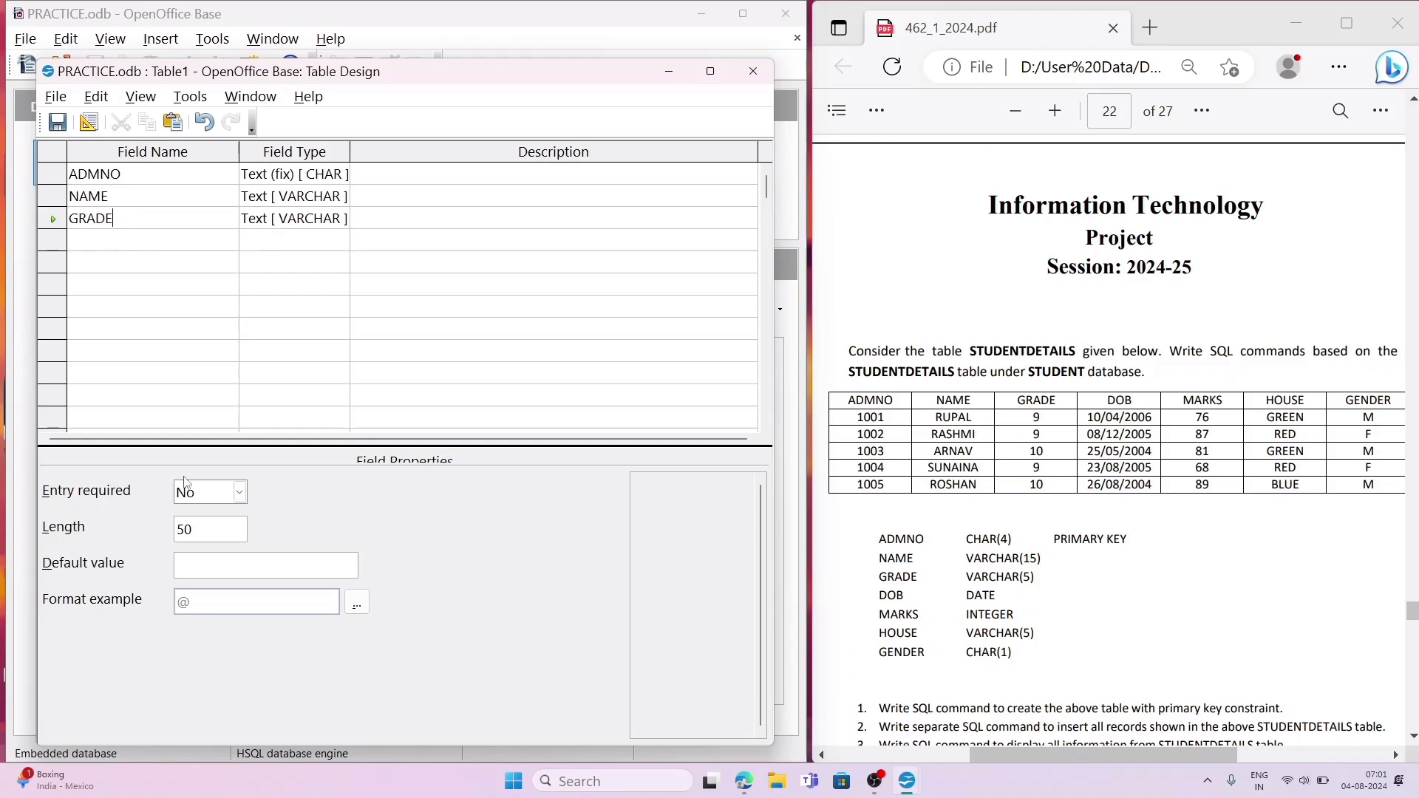
click(210, 532)
key(BackSpace)
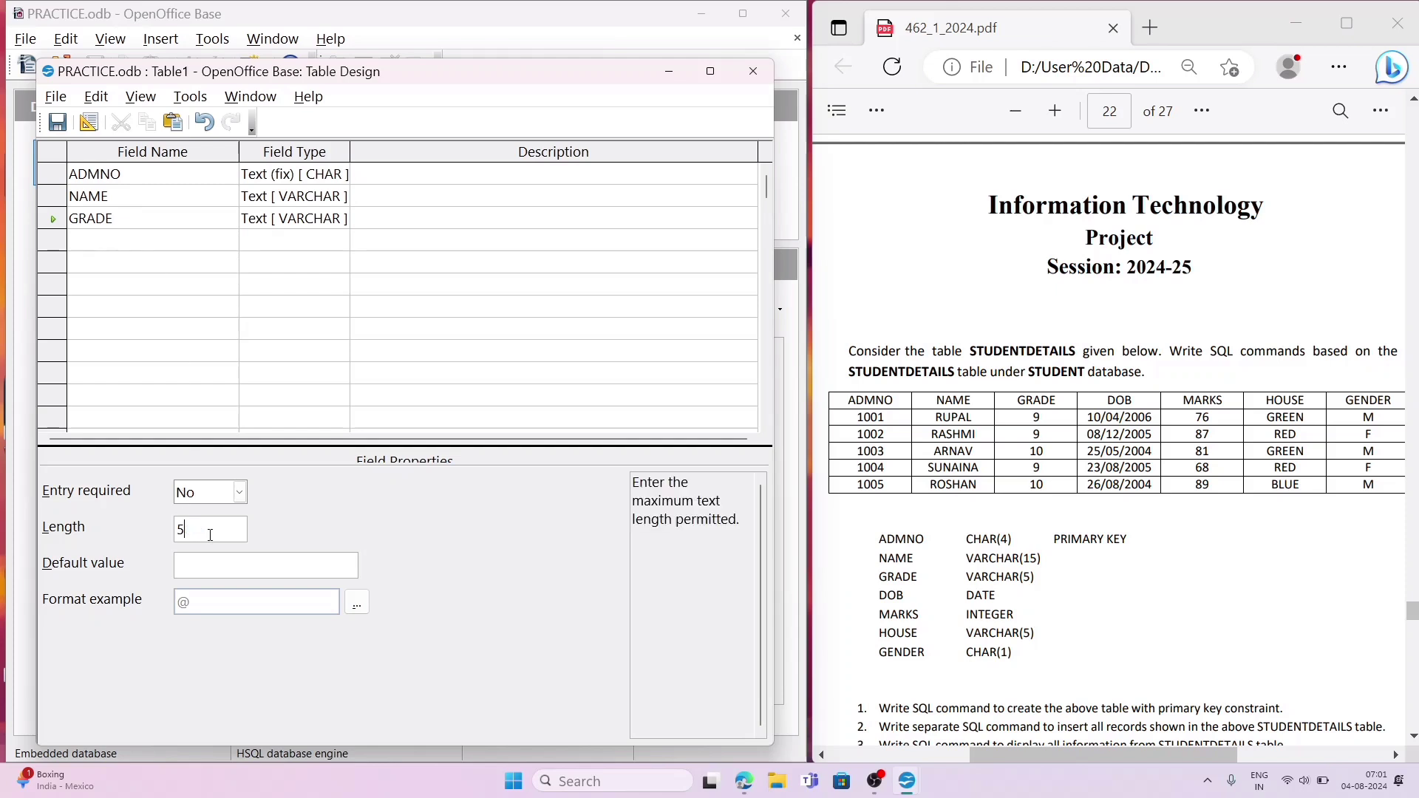
Step: Add a field named DOB below GRADE and set its field type to Date [ DATE ]
click(151, 242)
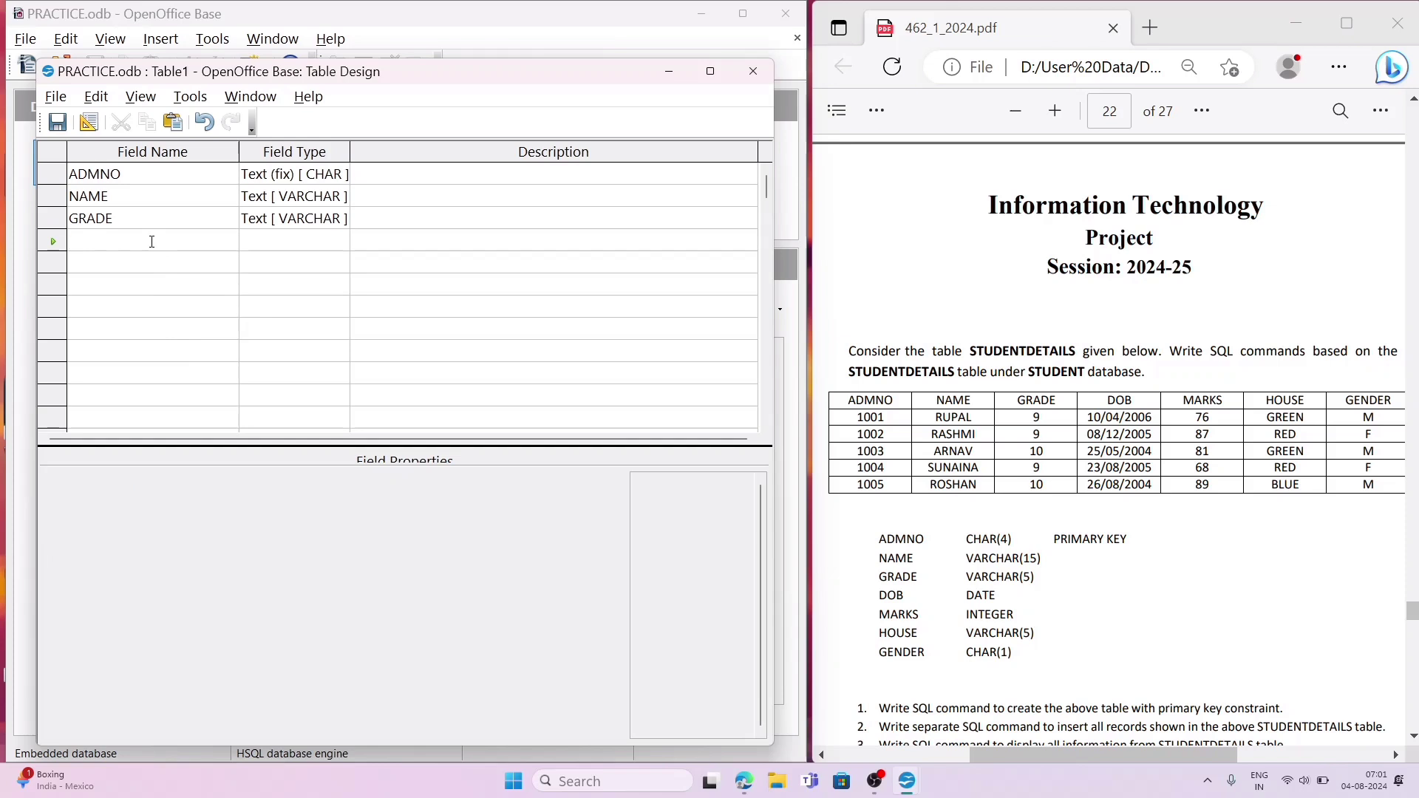
text(DOB)
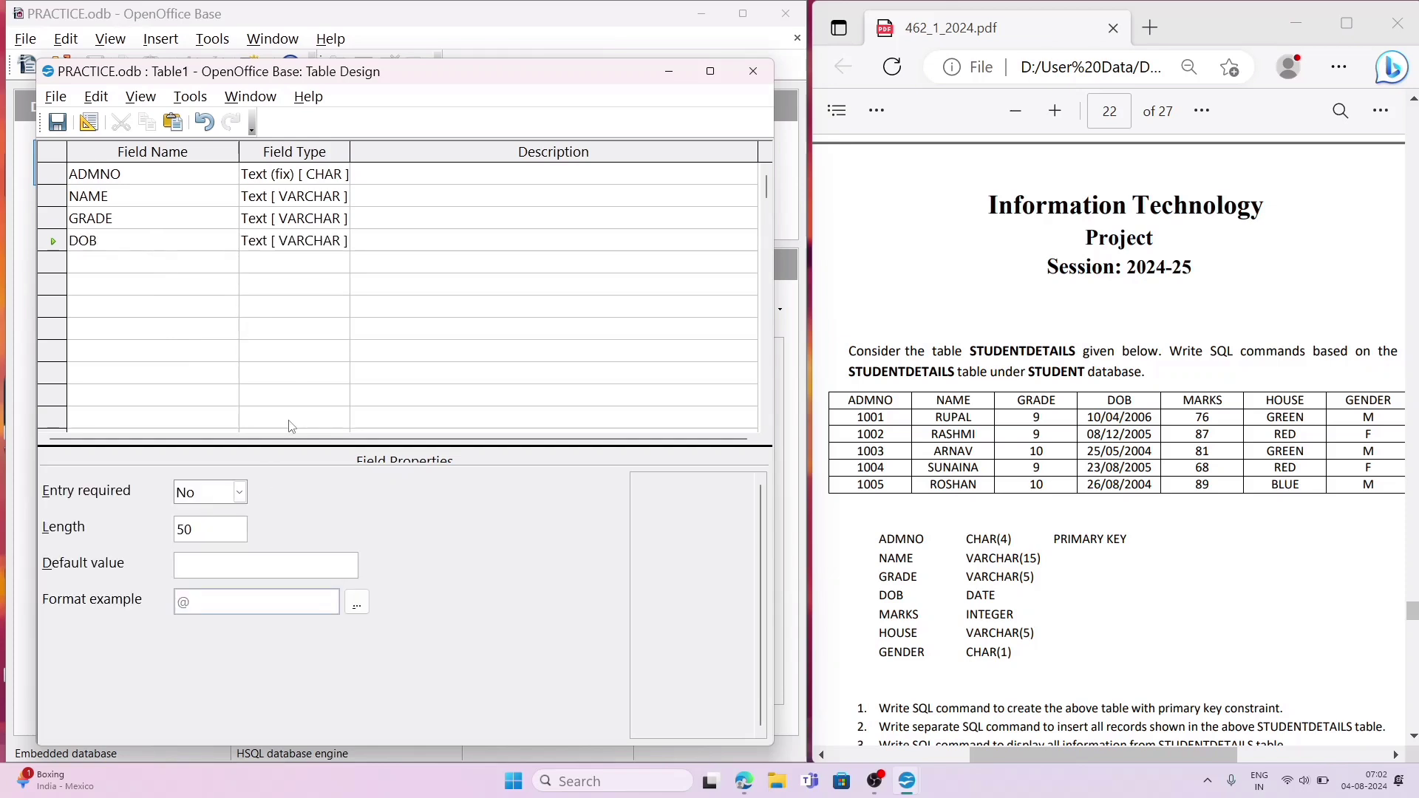
click(308, 253)
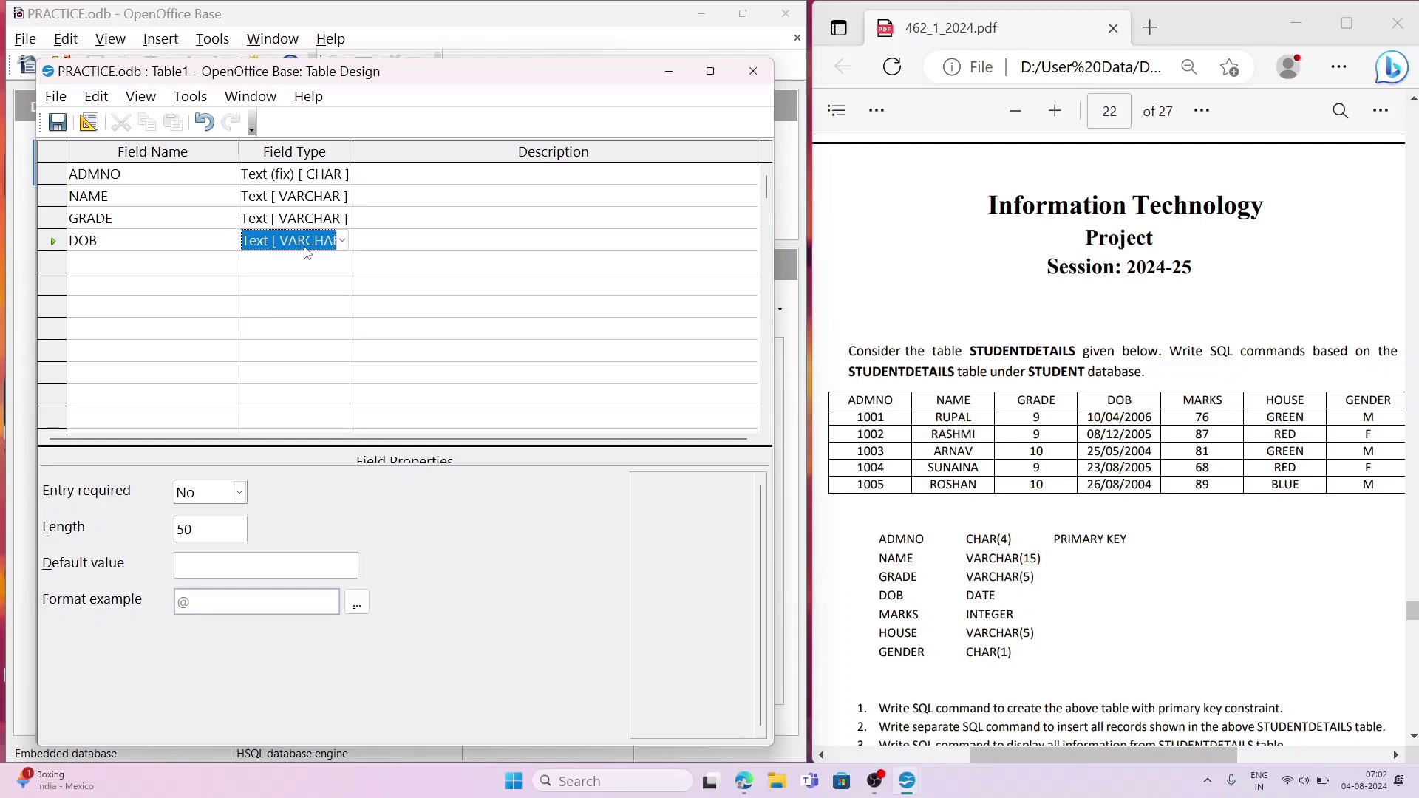
key(d)
key(d)
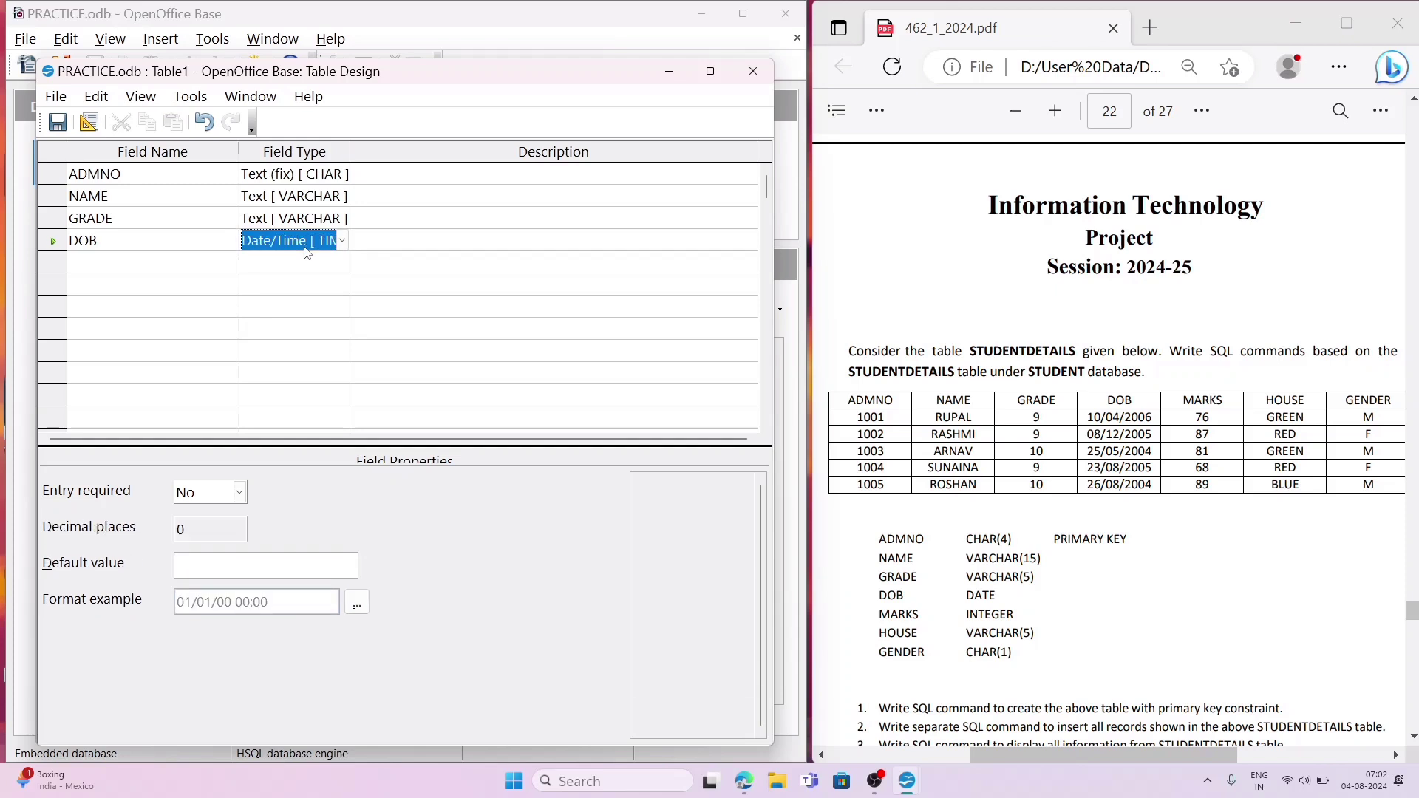
click(343, 243)
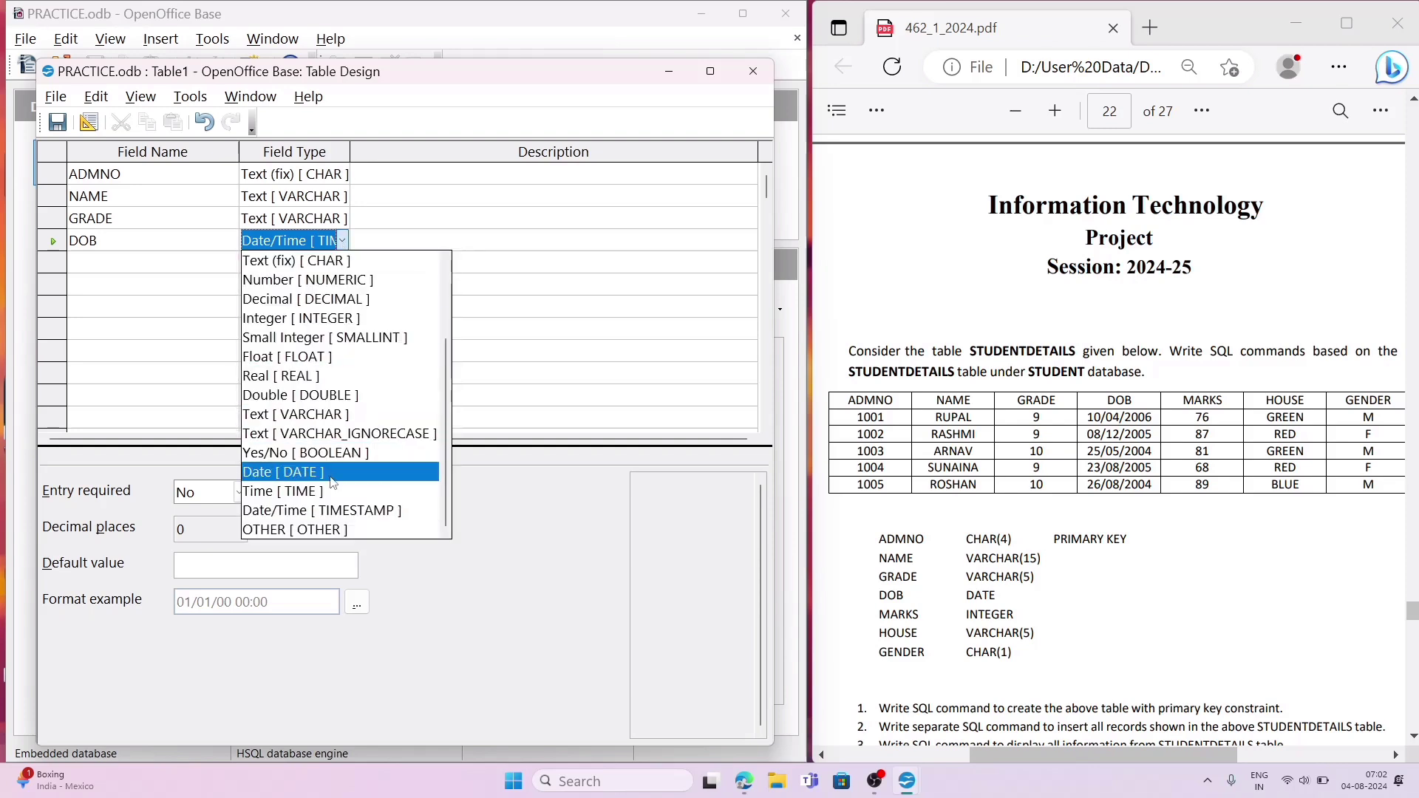
mouse_move(445, 435)
mouse_down()
mouse_move(440, 360)
mouse_move(436, 450)
mouse_up()
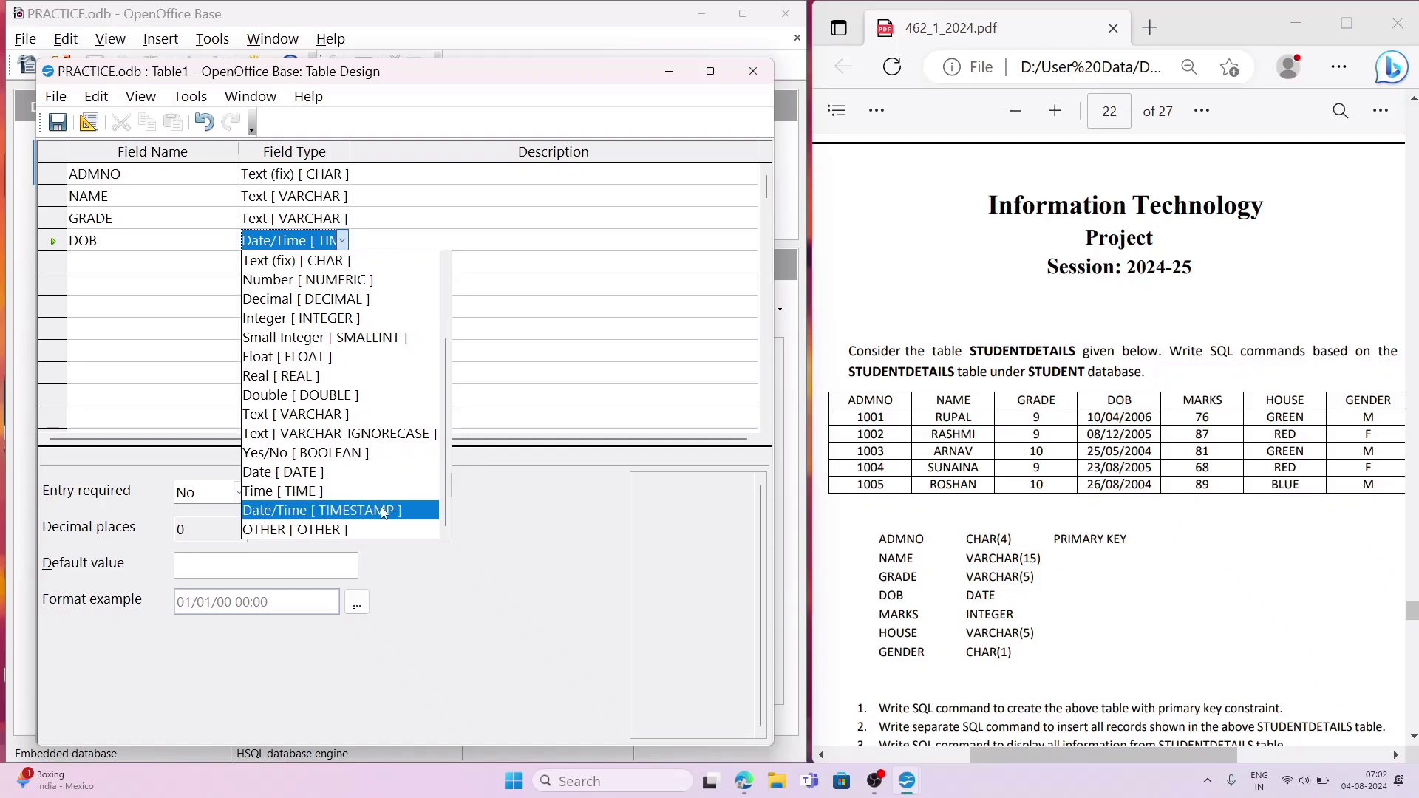
click(376, 482)
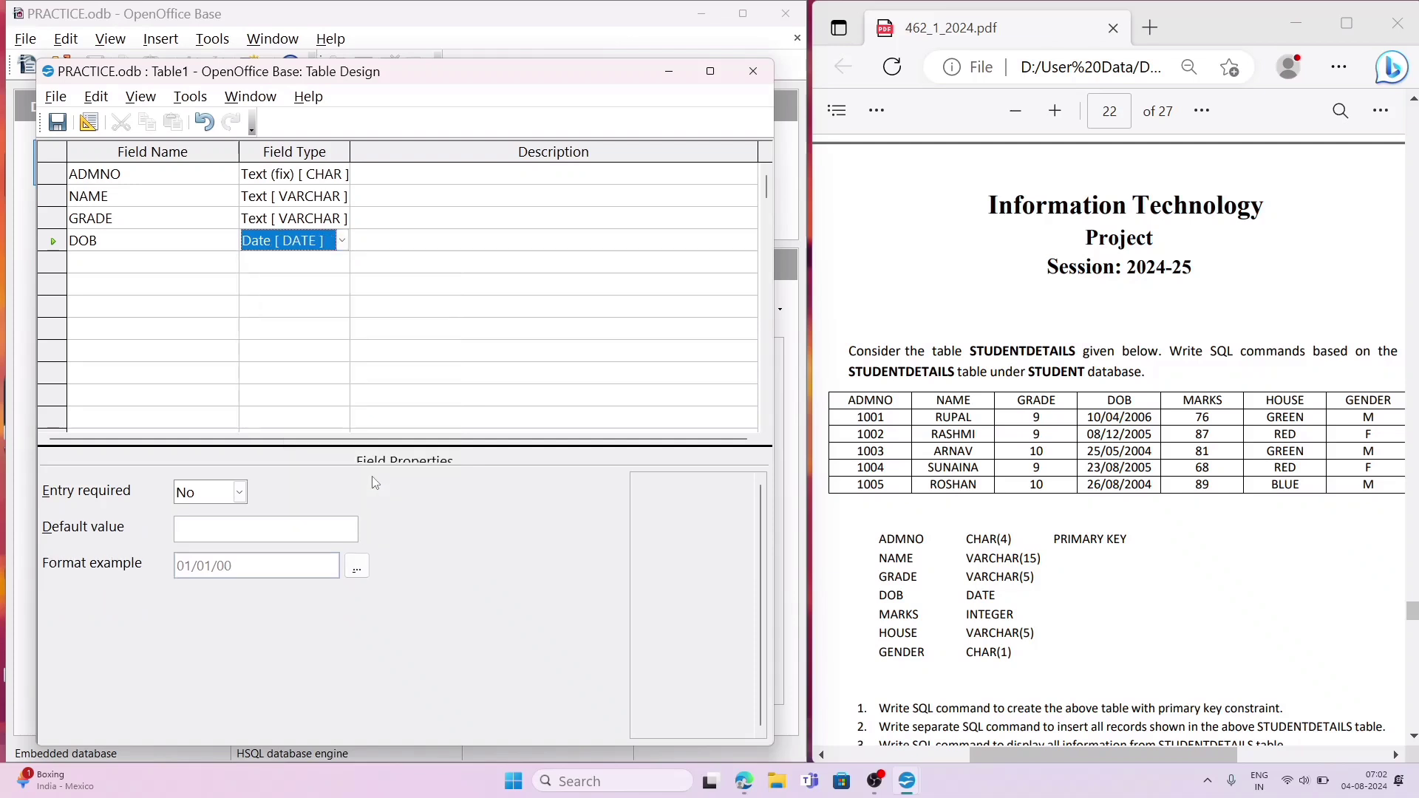
Step: Add a field named MARKS below DOB with the Integer [ INTEGER ] field type
click(112, 263)
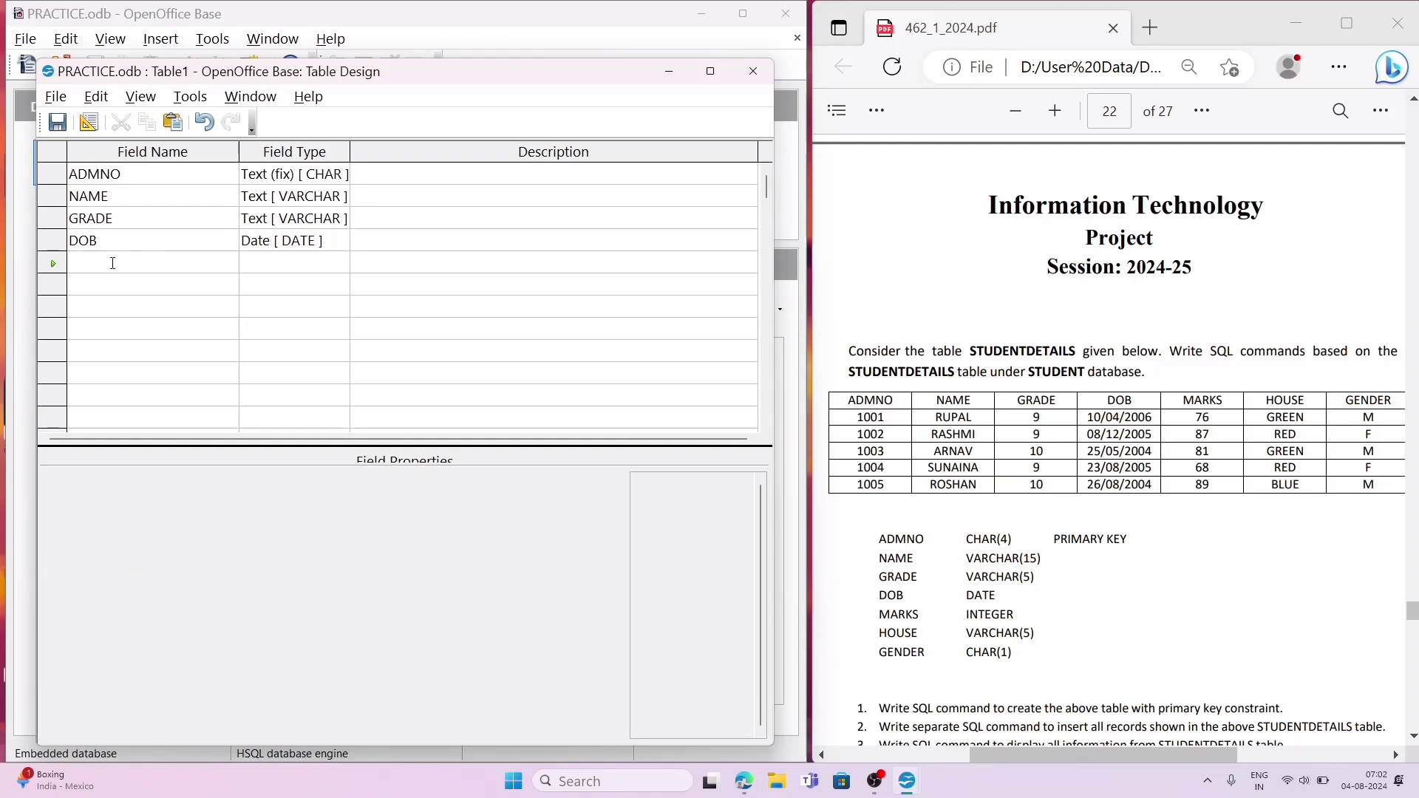
text(MARKS)
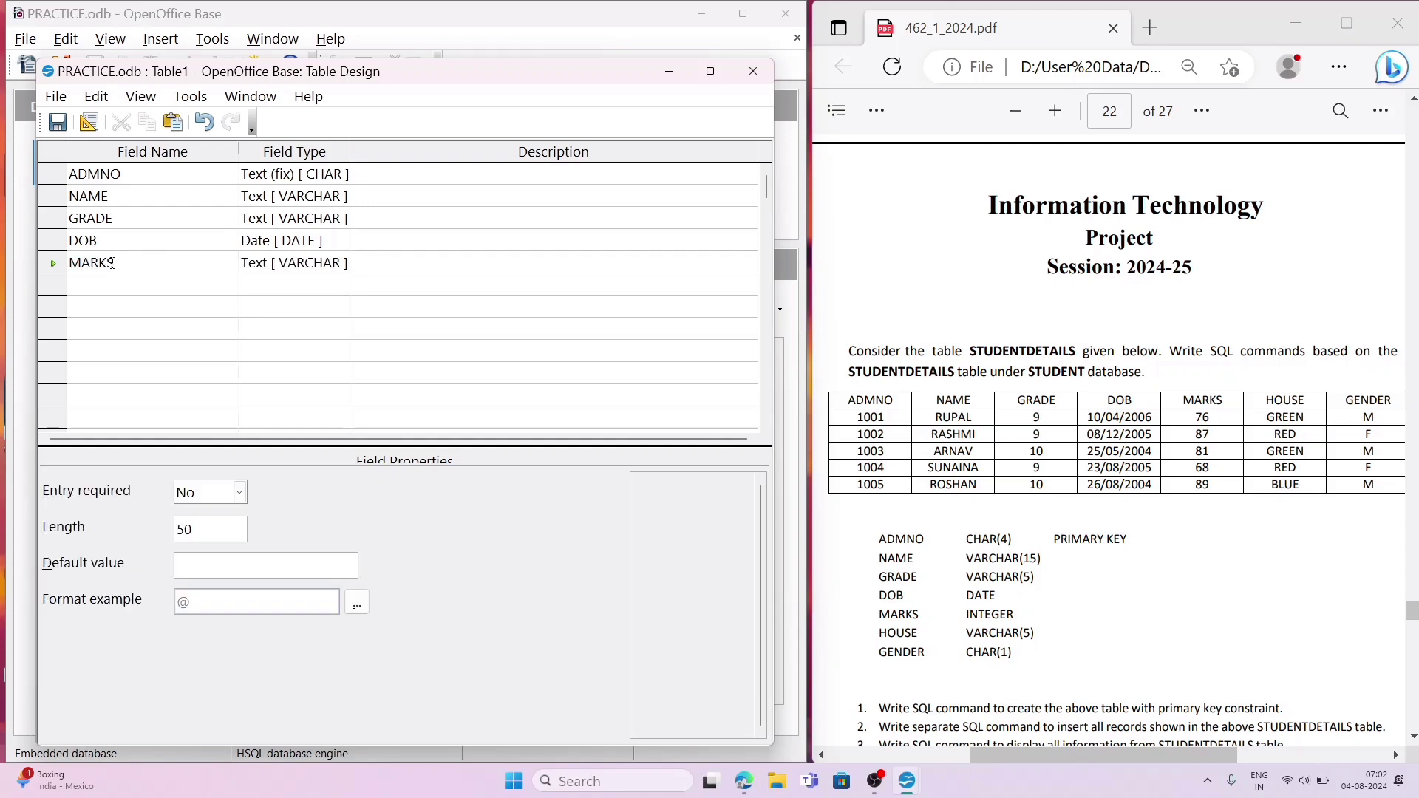
click(268, 269)
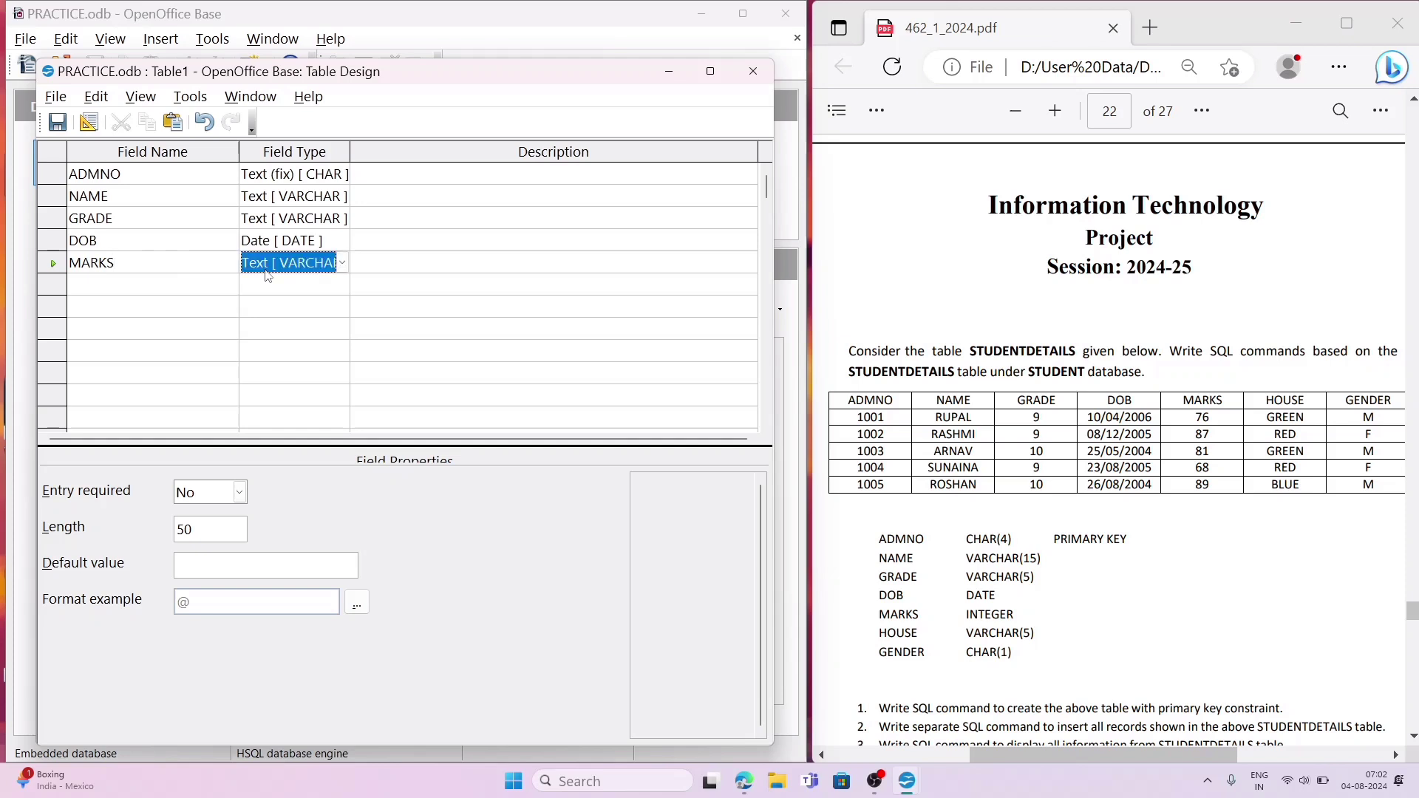
key(i)
key(i)
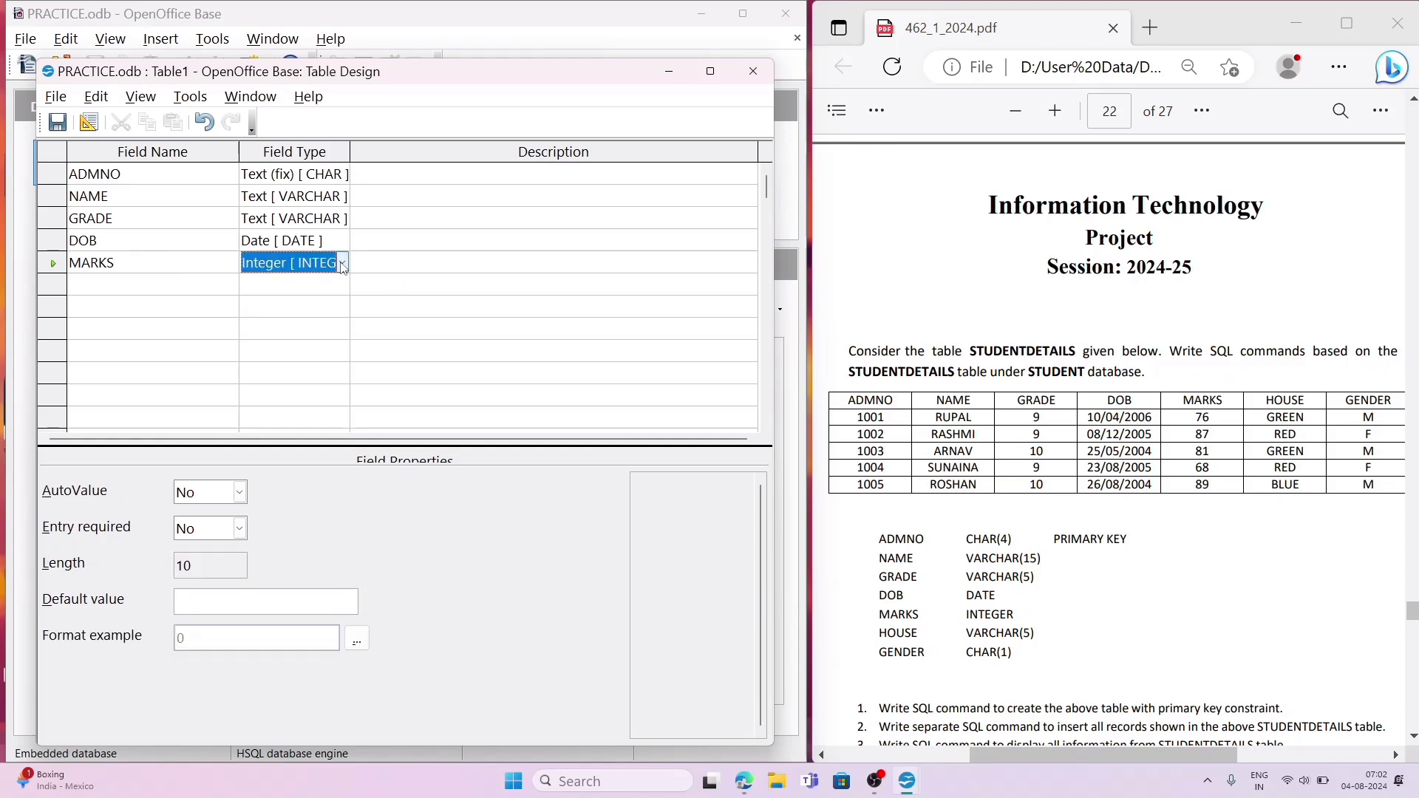
Step: Add a field named HOUSE below MARKS, using the Text [ VARCHAR ] type with length 5
click(120, 283)
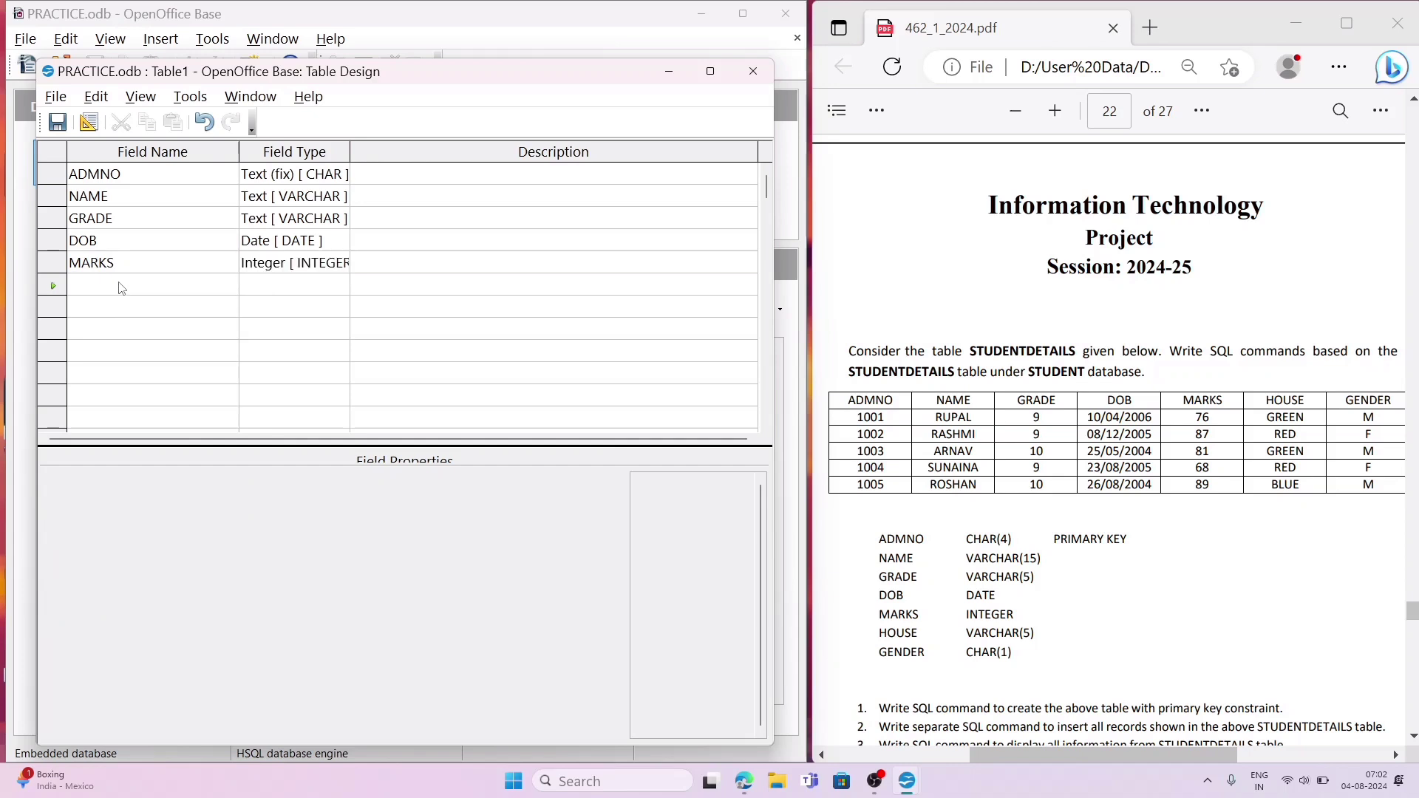
text(HO)
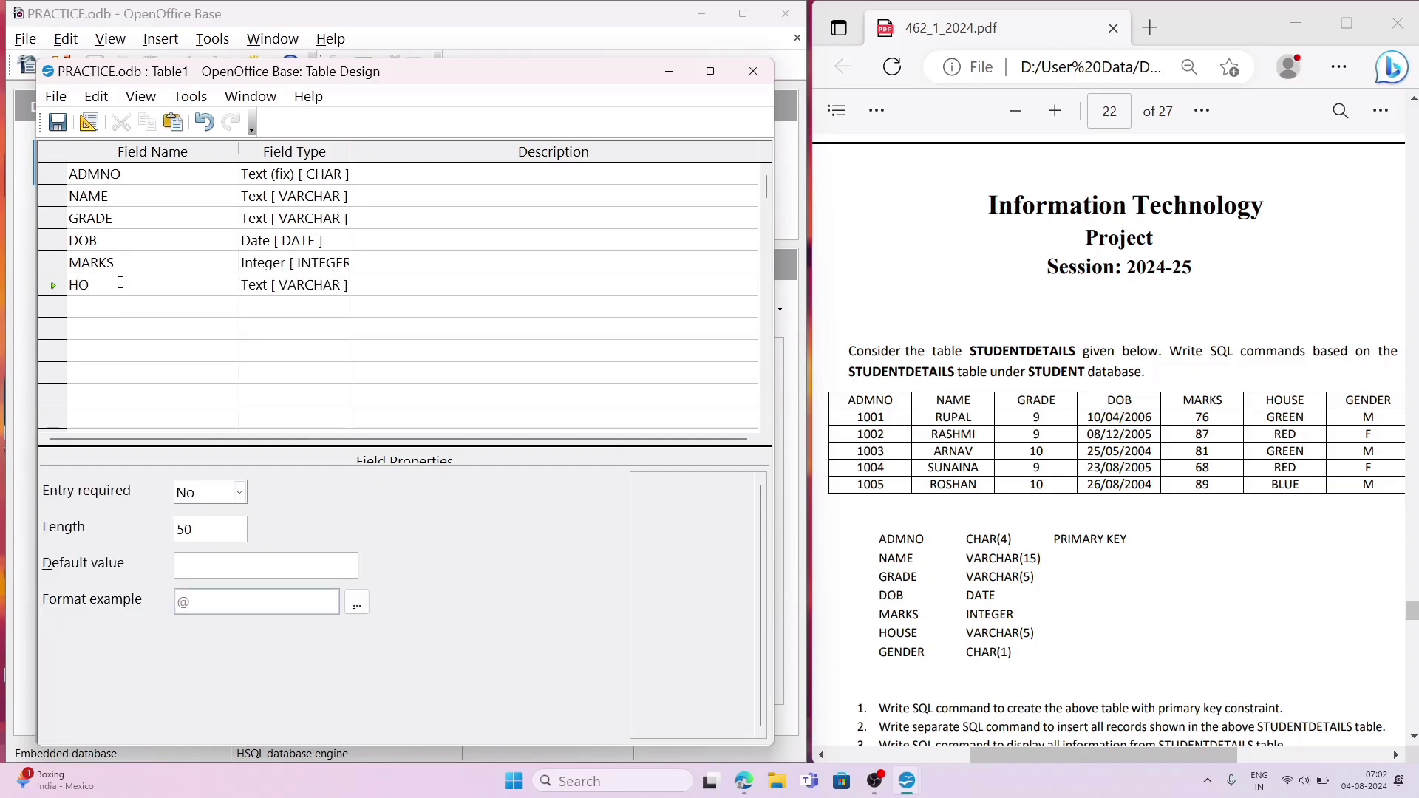
text(USE)
click(225, 519)
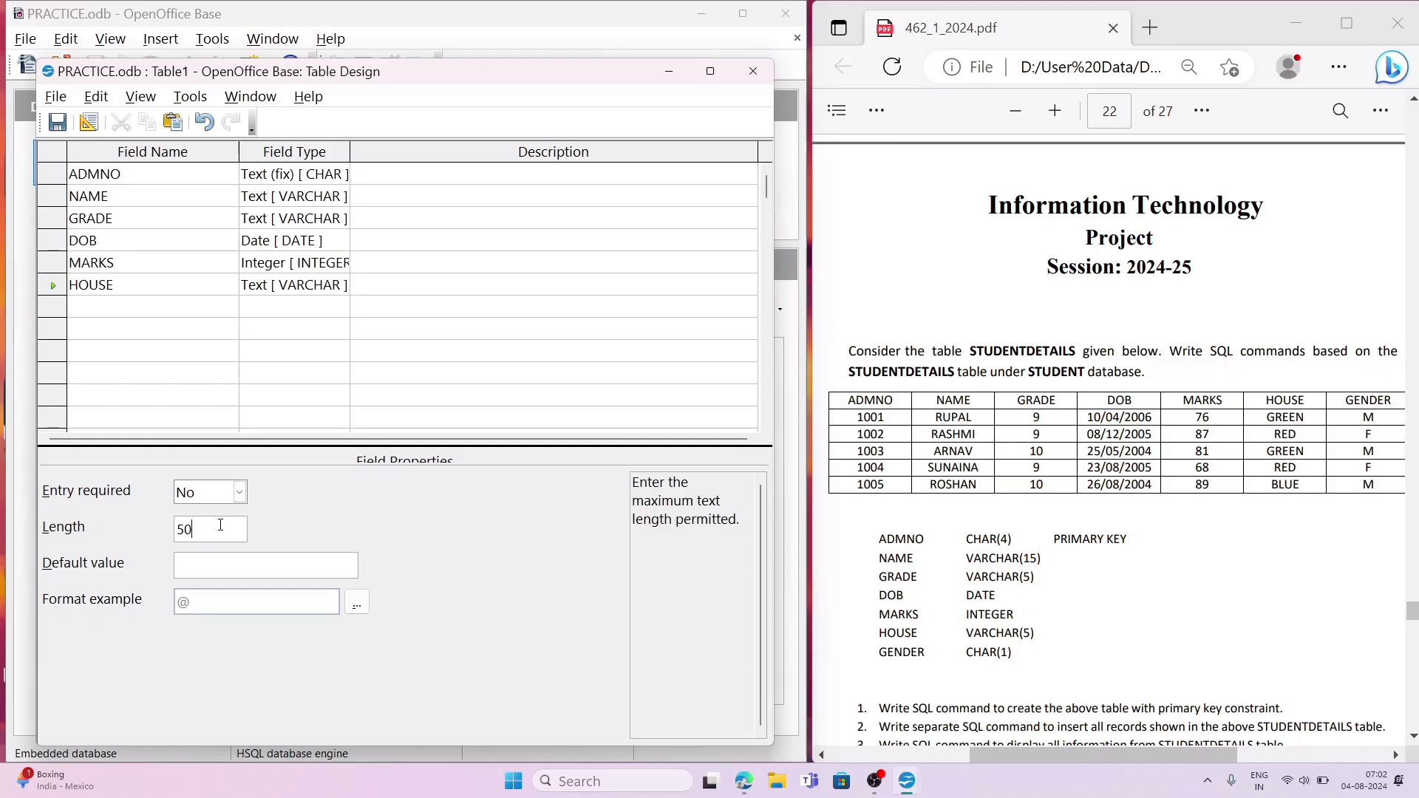
key(BackSpace)
Step: Add a field named GENDER below HOUSE, using the Text (fix) [ CHAR ] type with length 1
click(155, 300)
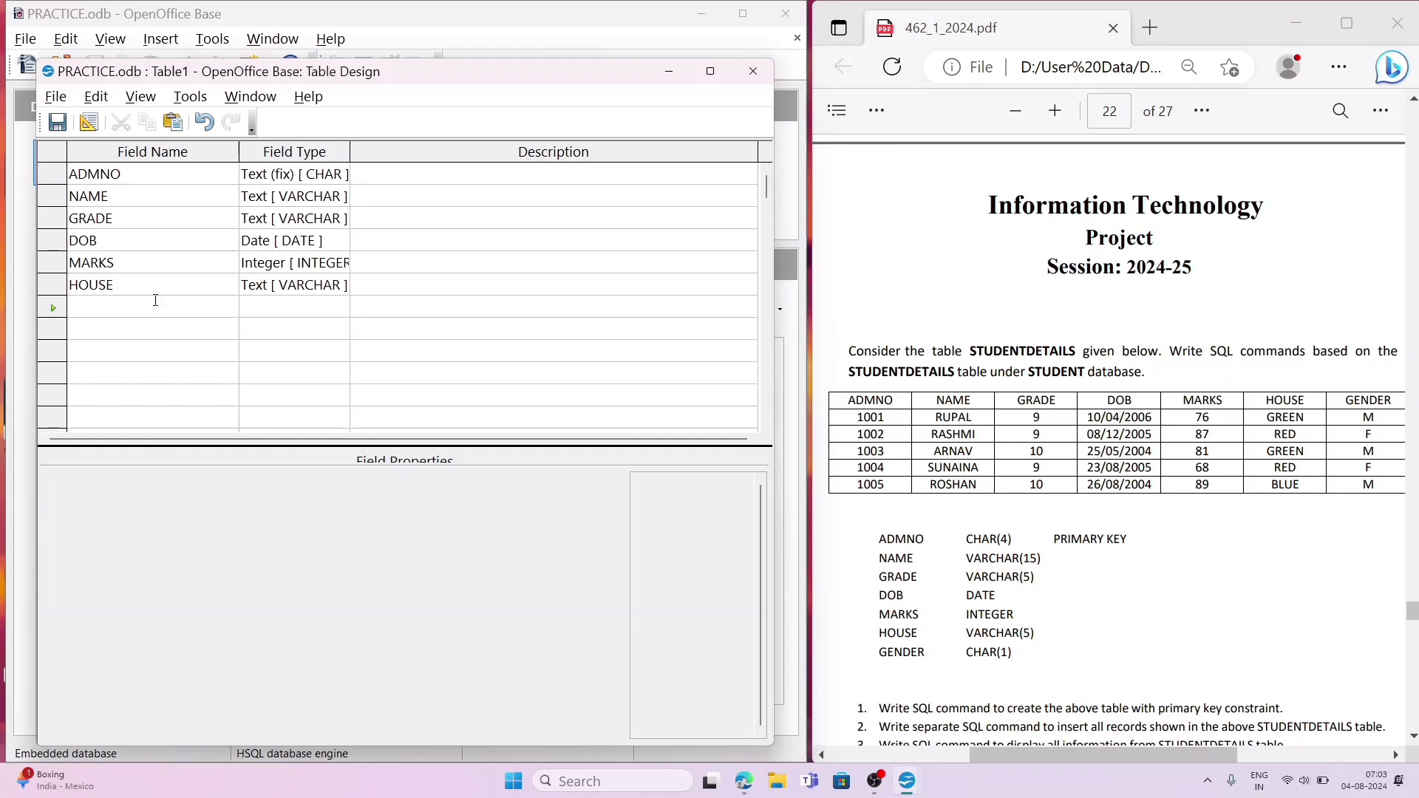
text(GENDER)
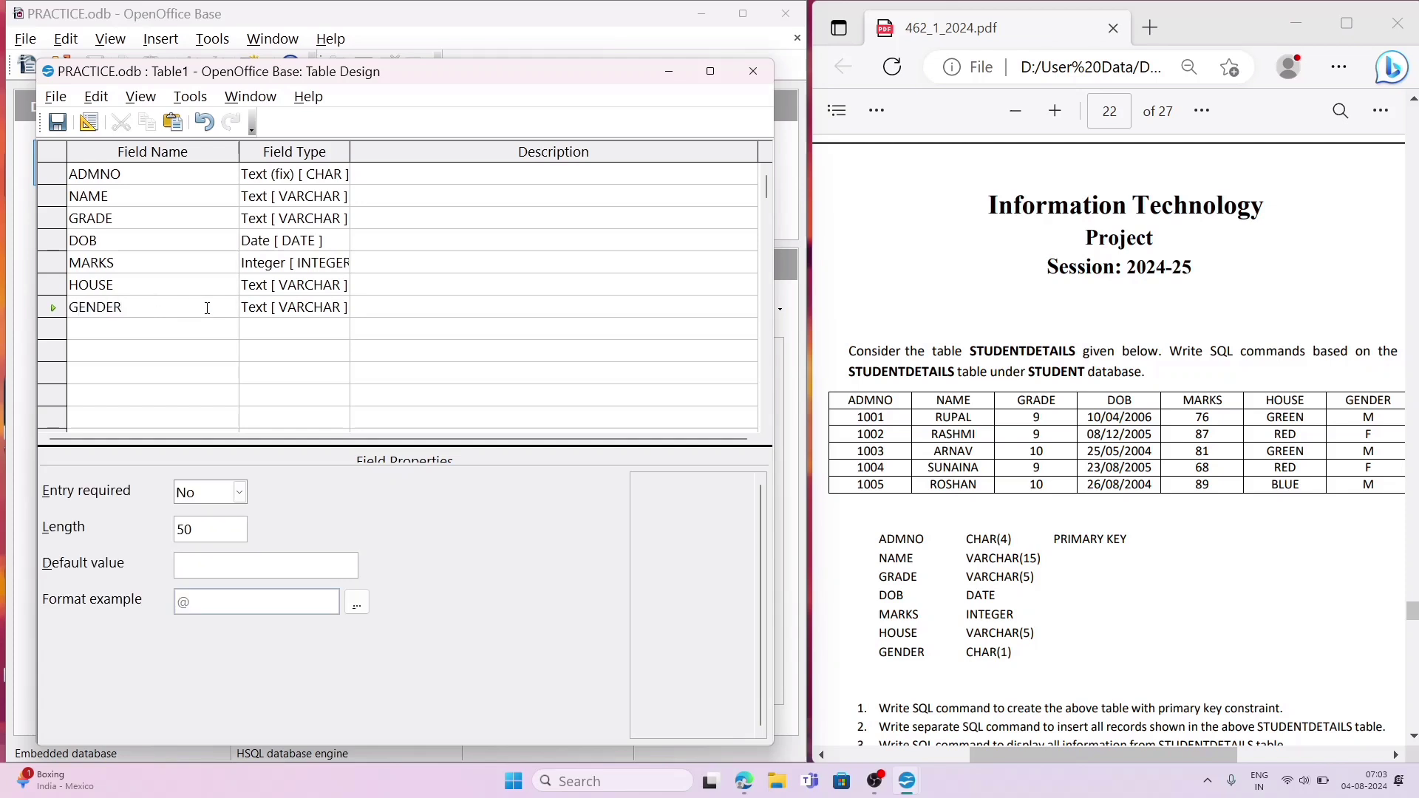
click(261, 316)
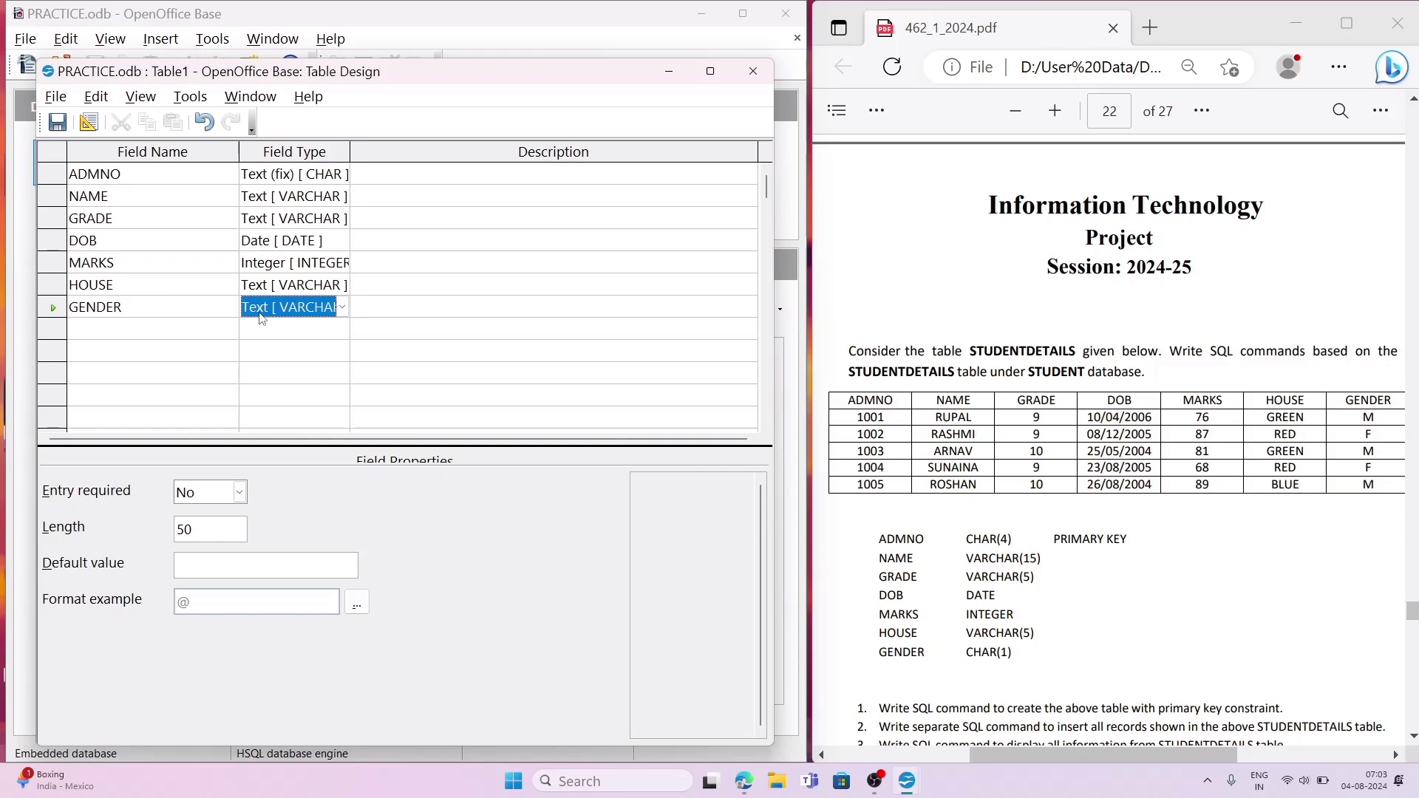
scroll(261, 318, up, 2)
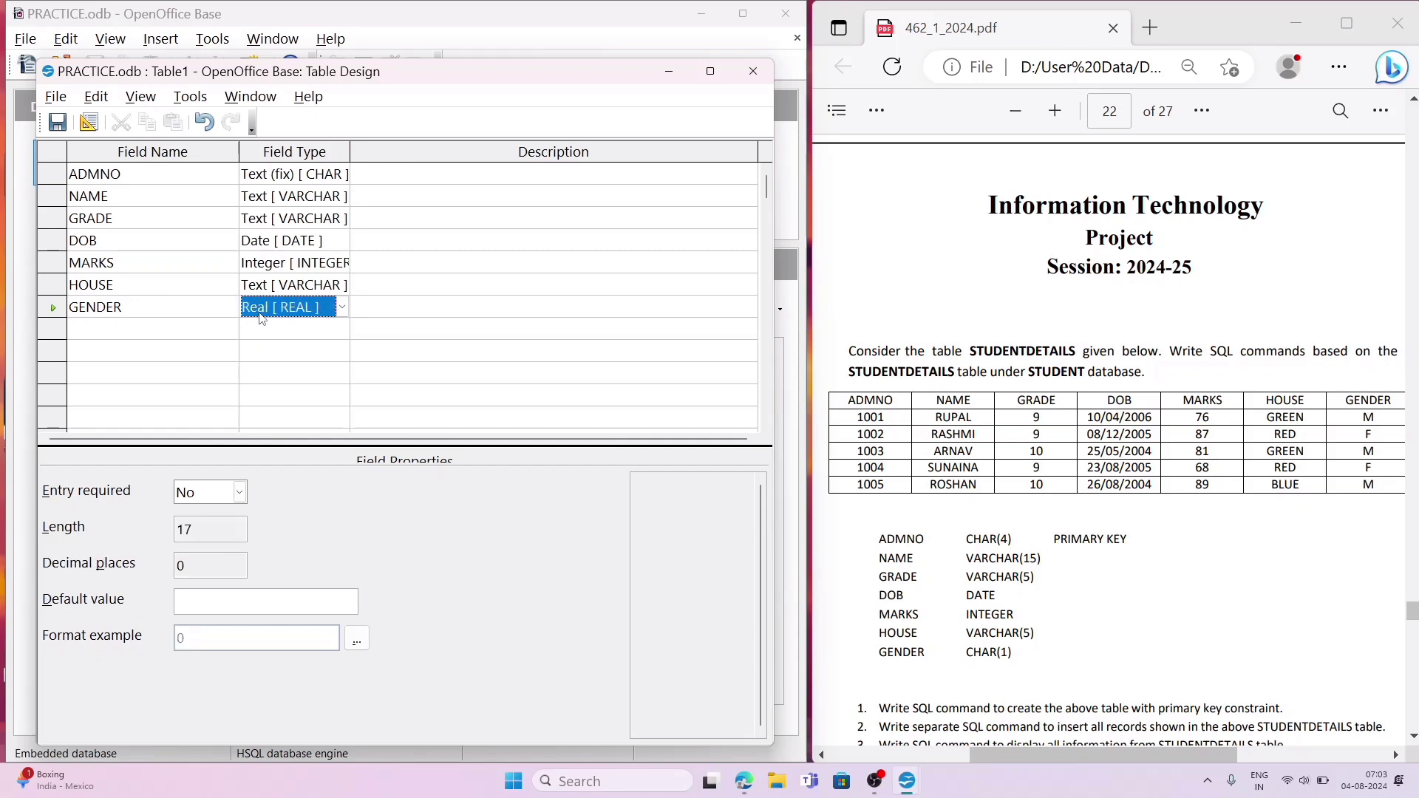
click(342, 307)
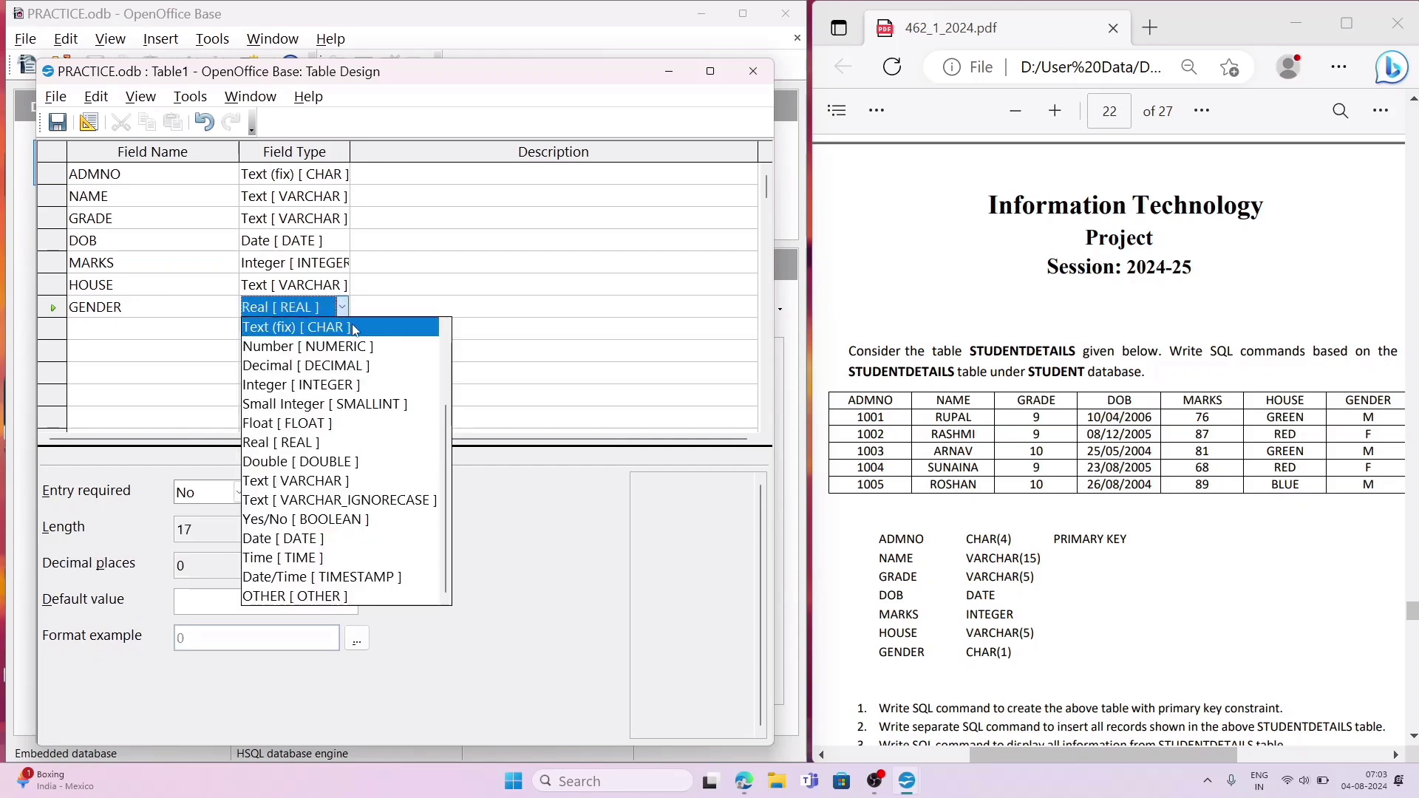
click(355, 328)
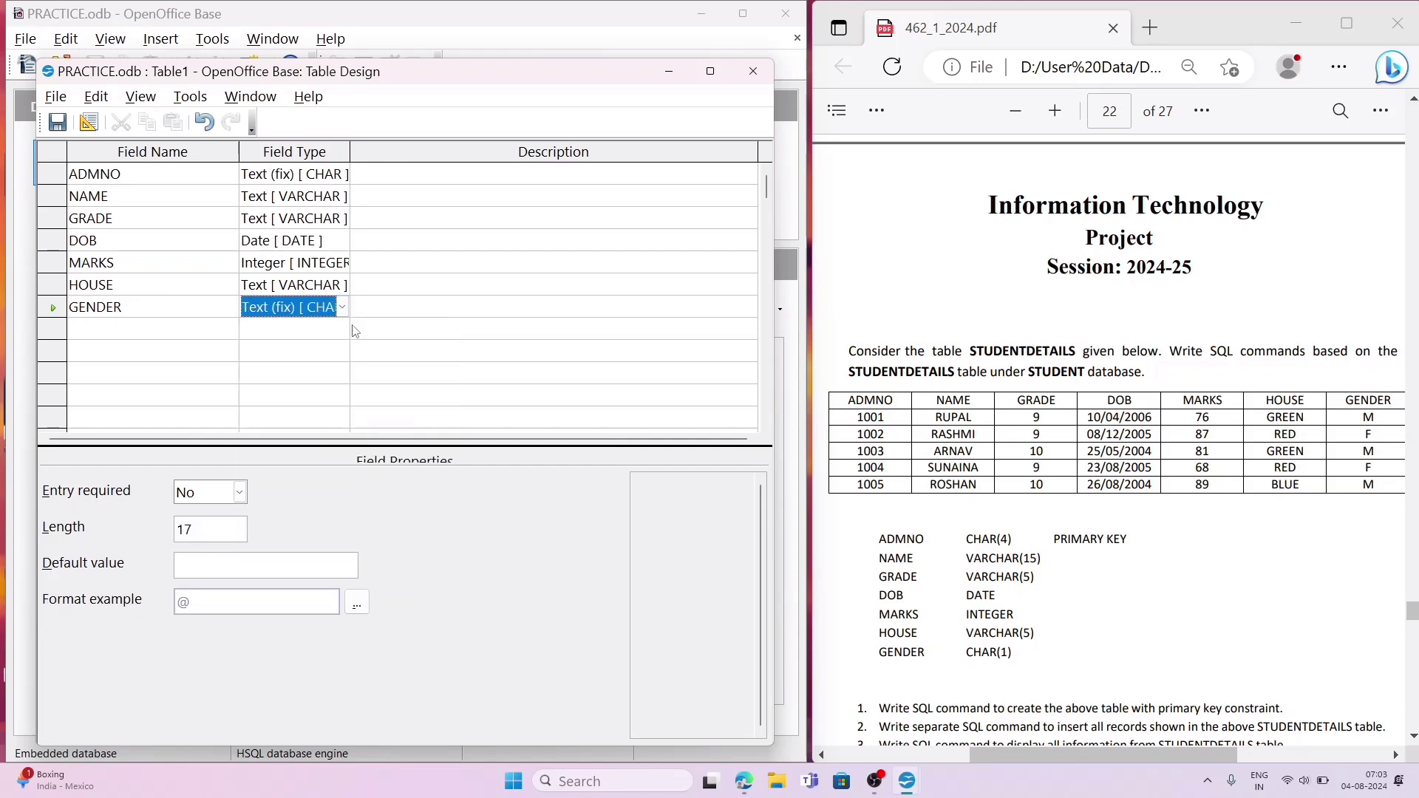
click(213, 534)
key(BackSpace)
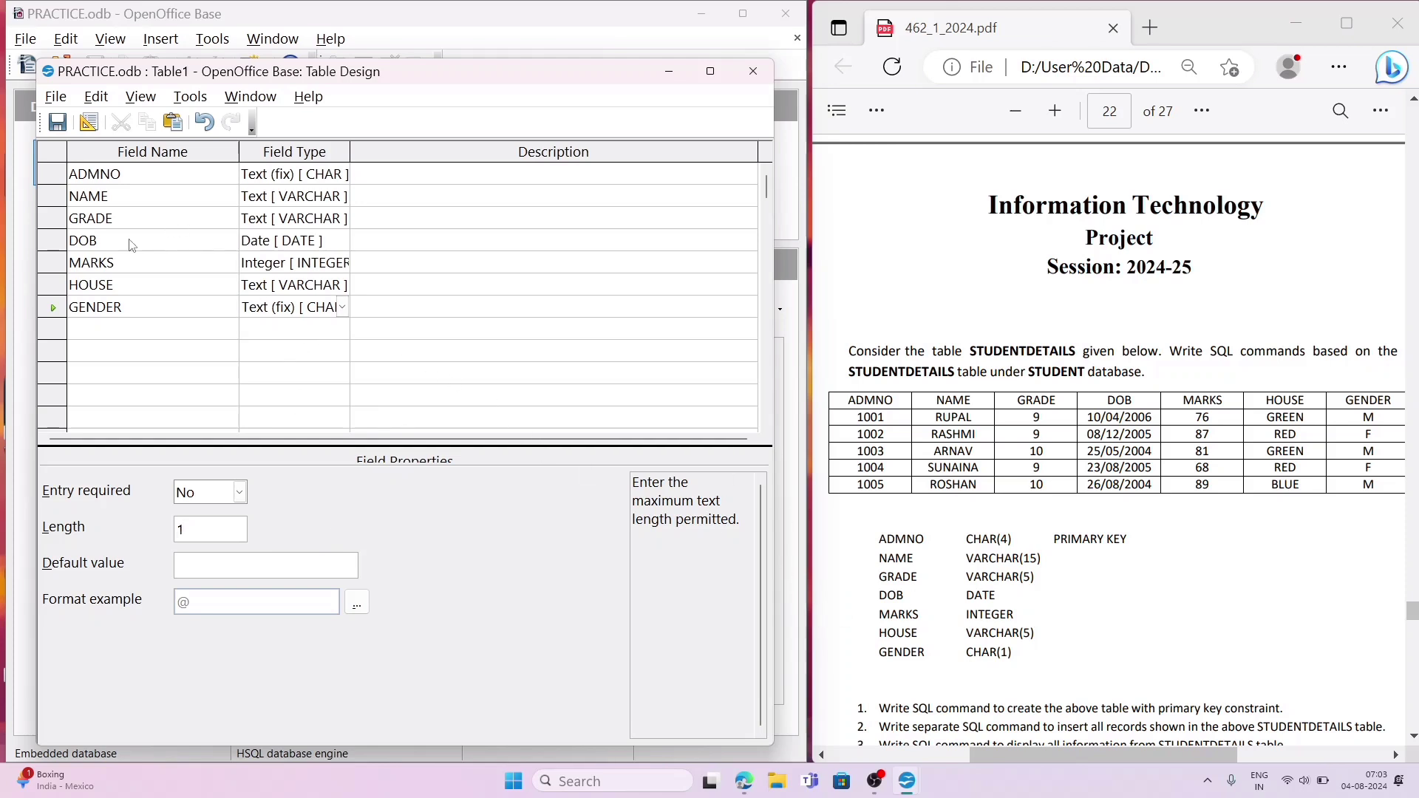
click(56, 122)
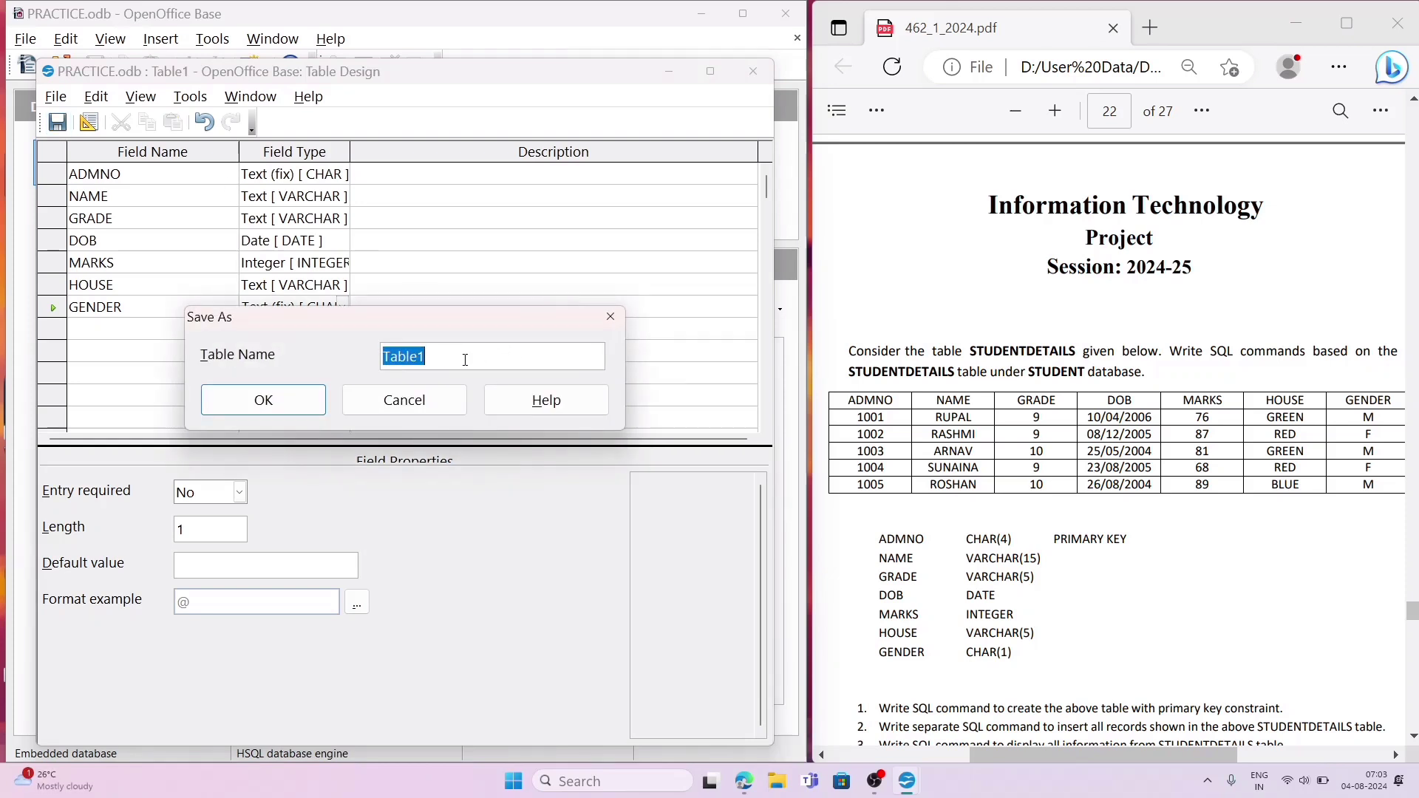
text(STUDENTDE)
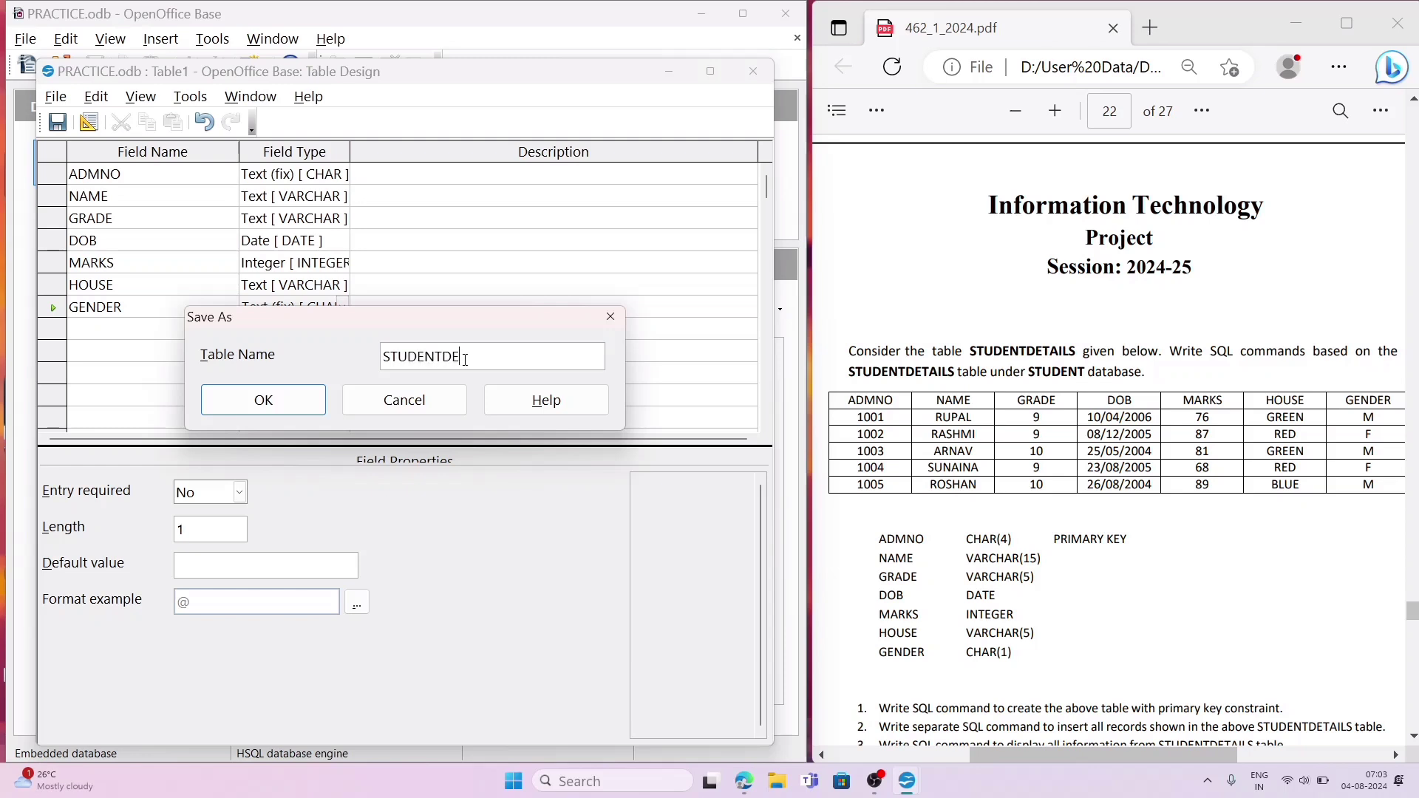
text(TAILS)
click(261, 402)
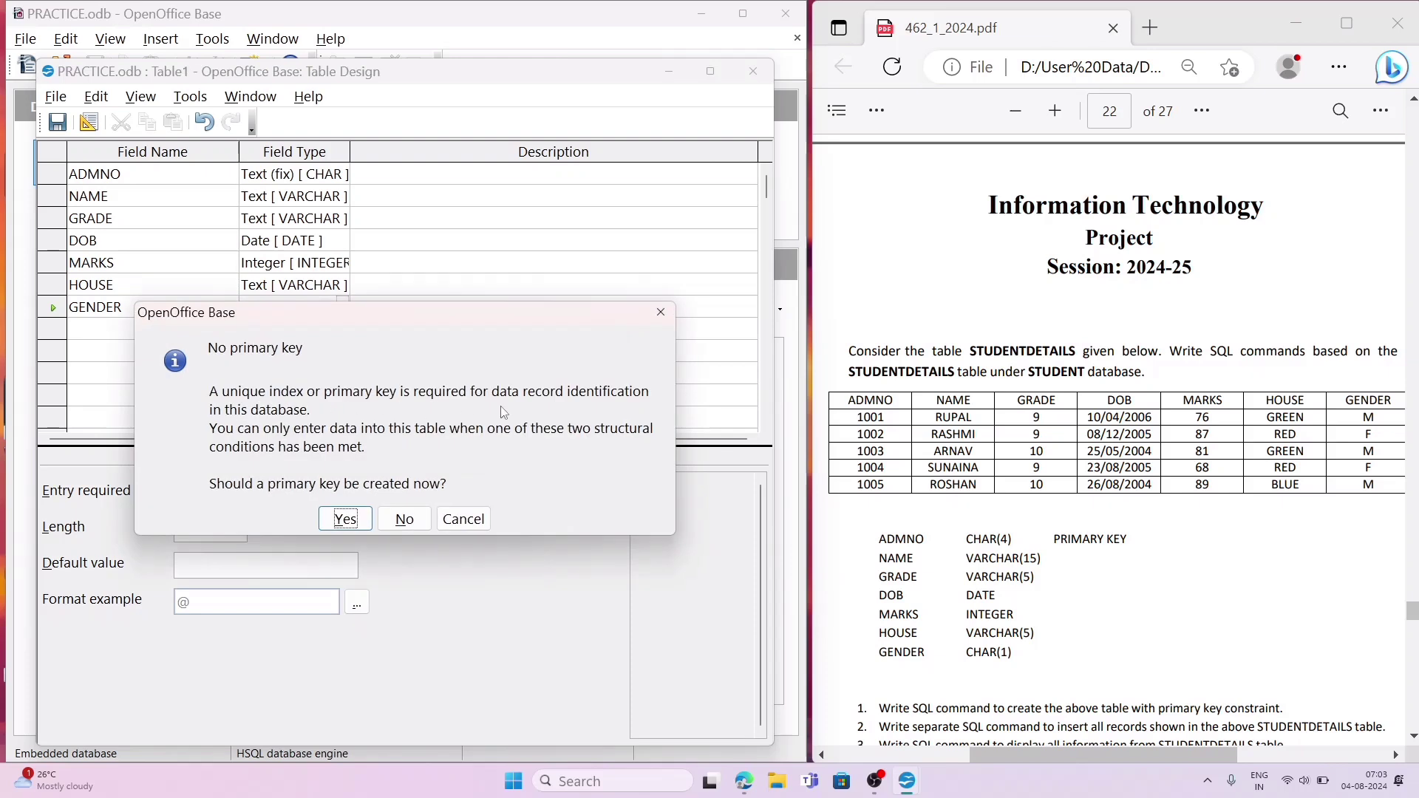
click(662, 314)
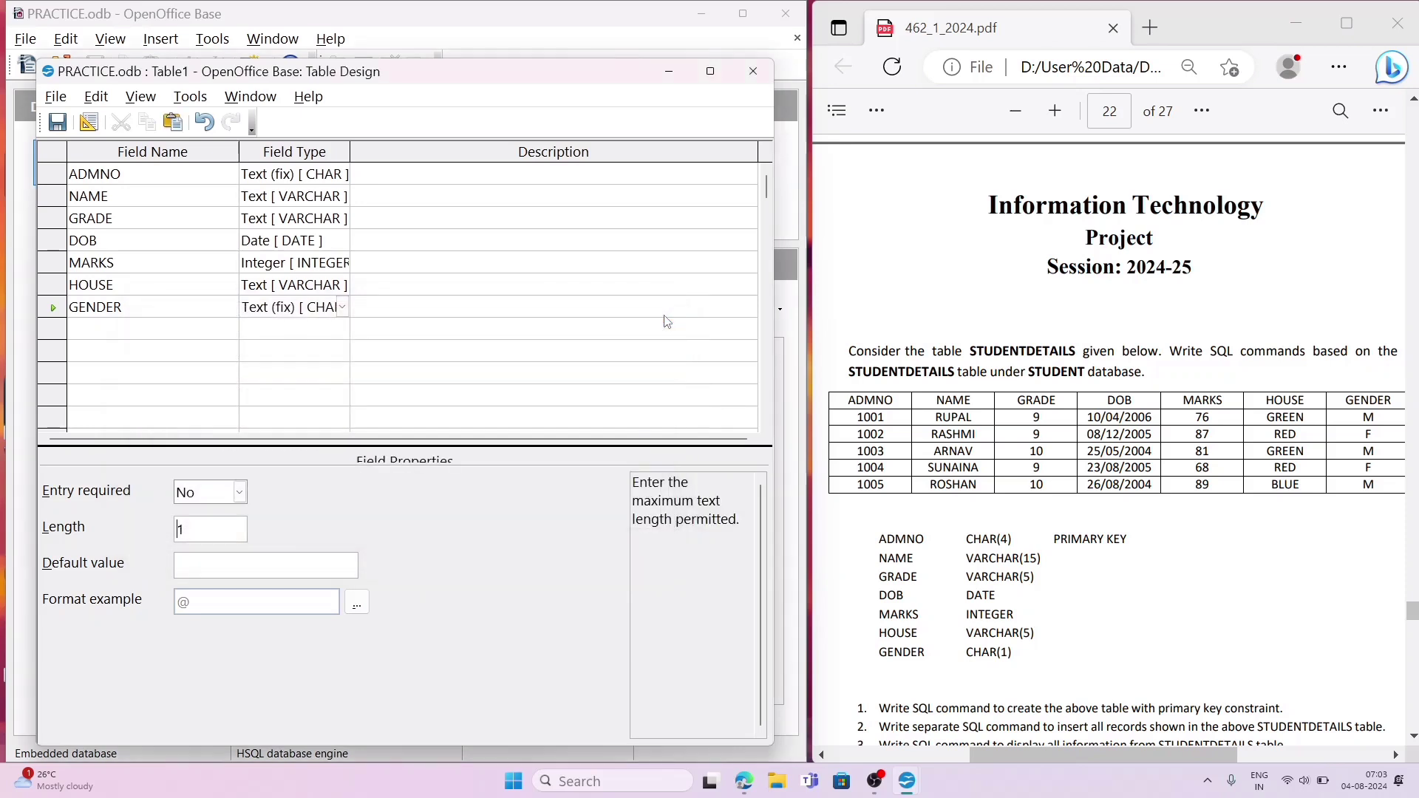
Step: Set the ADMNO field as the table's primary key
click(55, 178)
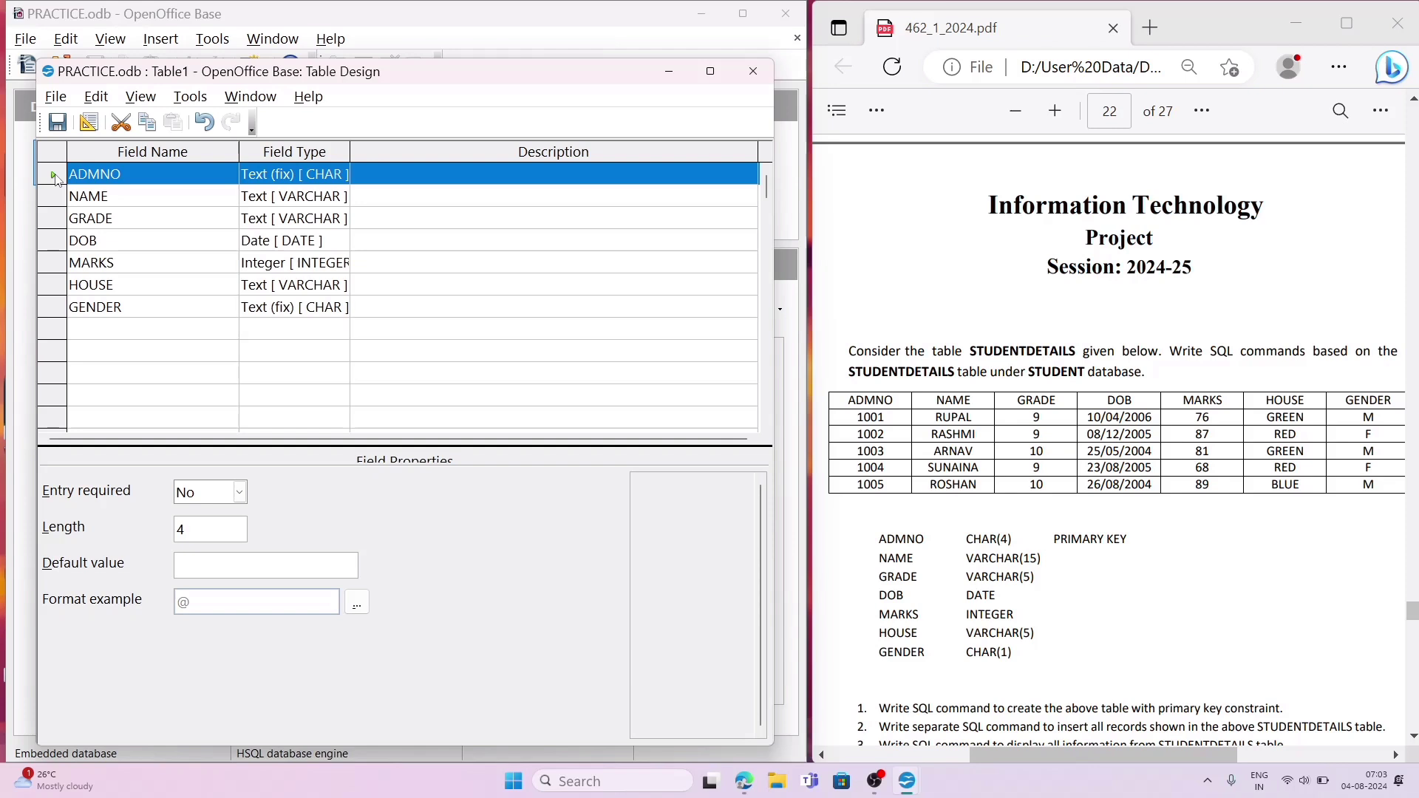
click(55, 284)
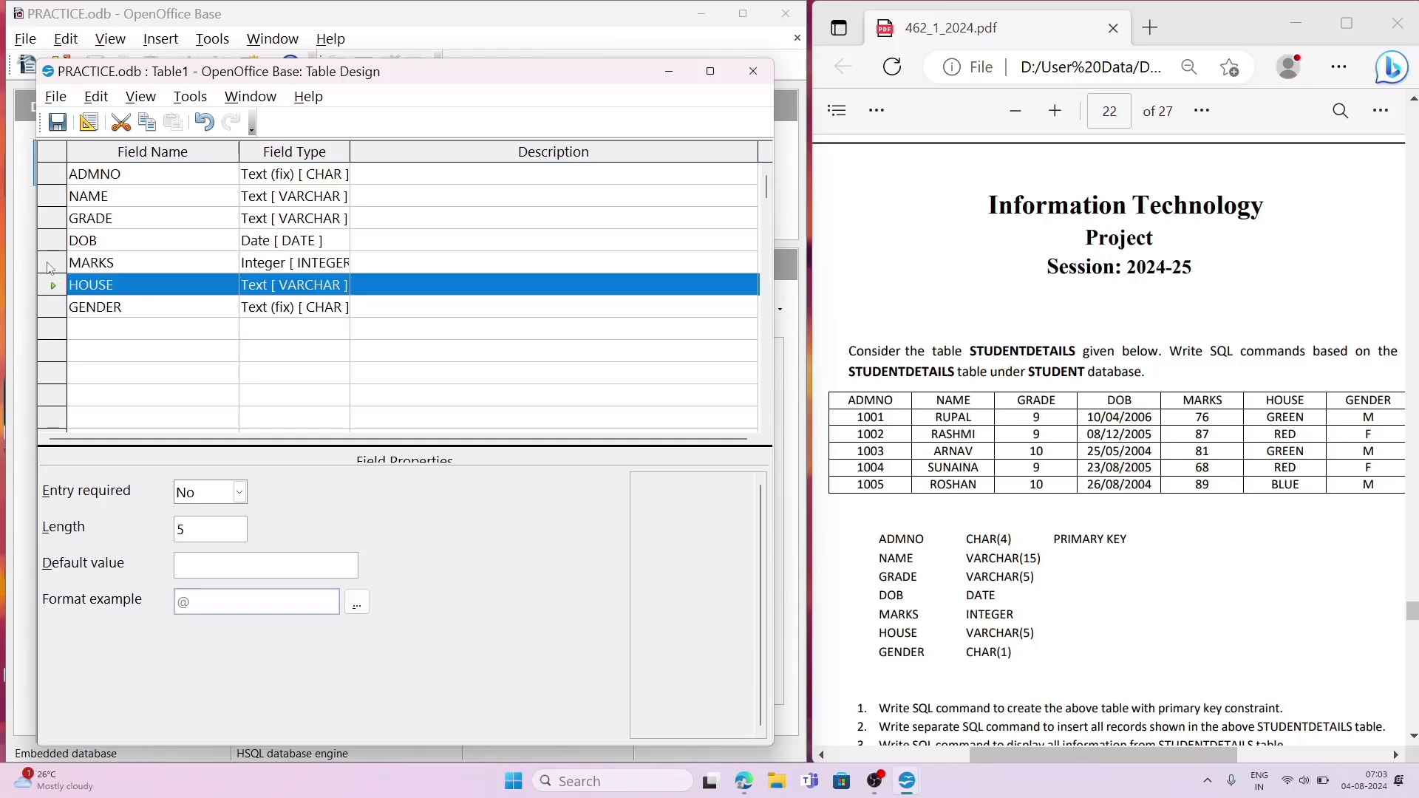
click(56, 176)
right_click(56, 176)
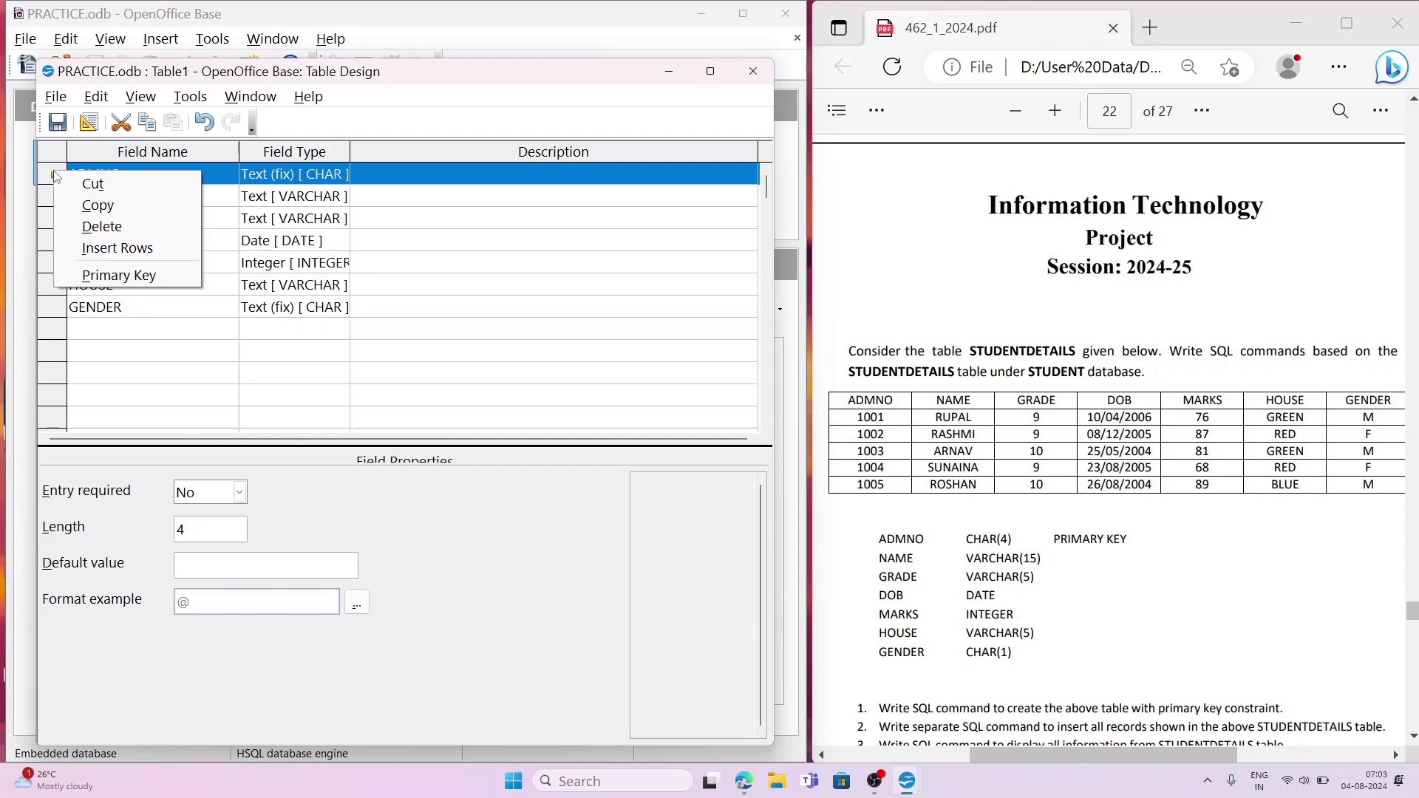
click(136, 277)
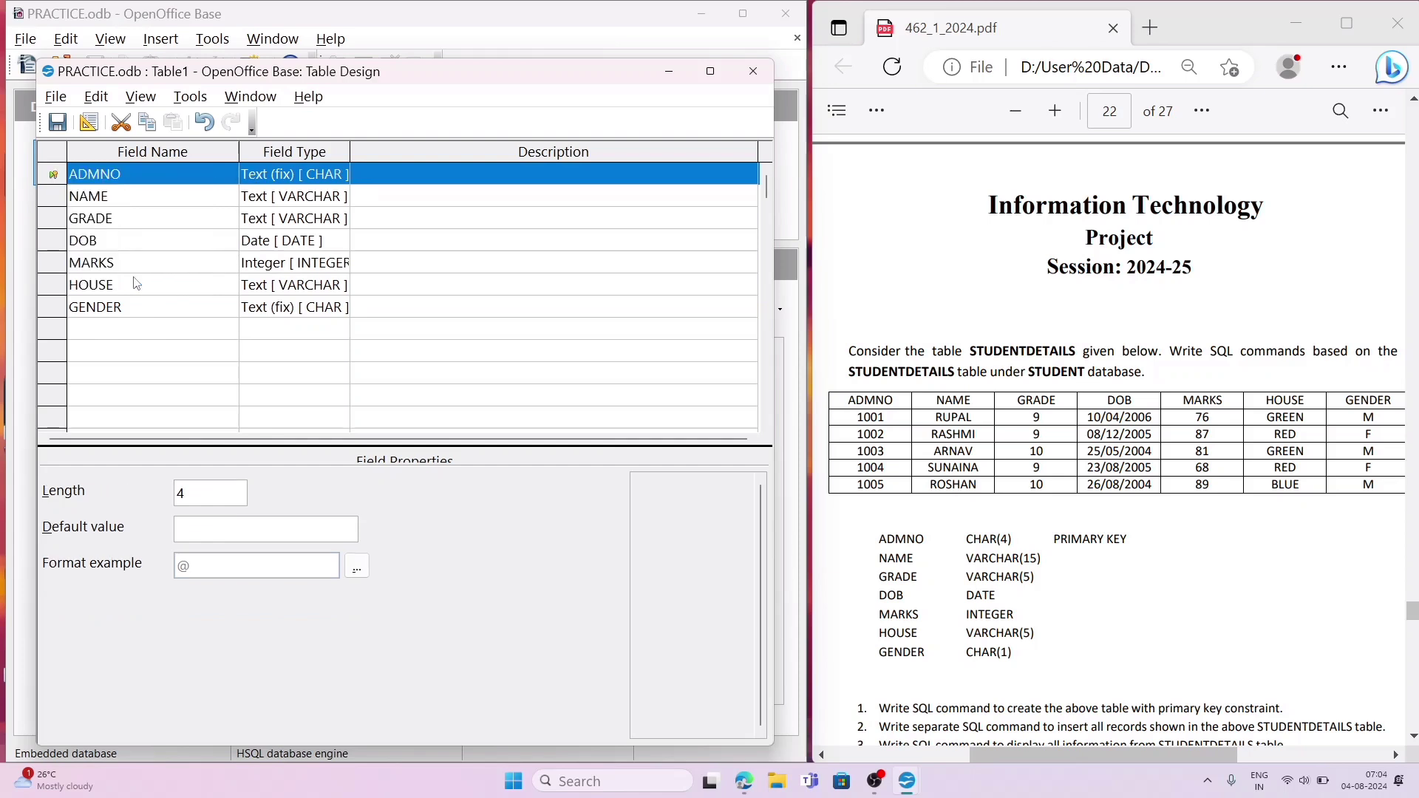
click(178, 293)
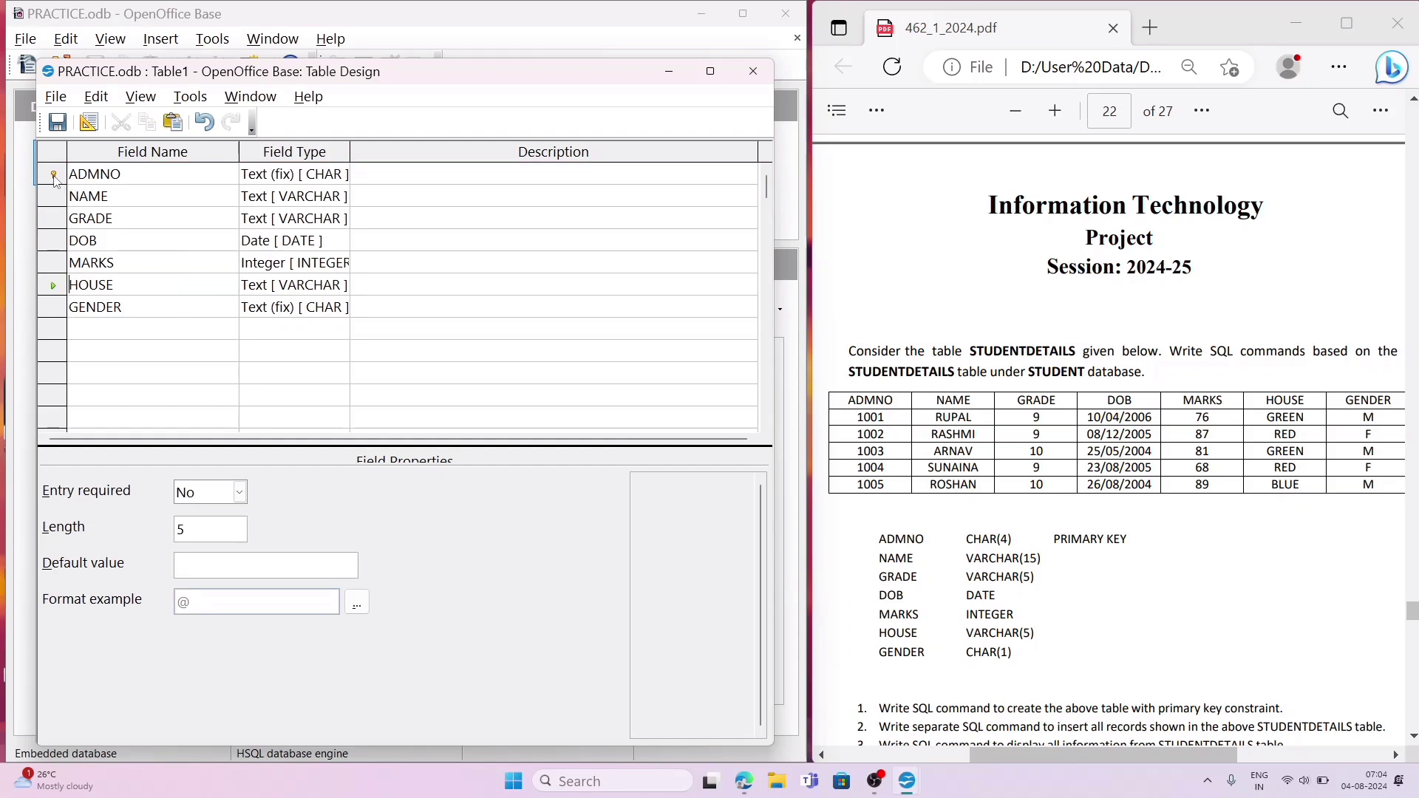
Step: Save the table as STUDENTDETAILS and close its design window
click(57, 123)
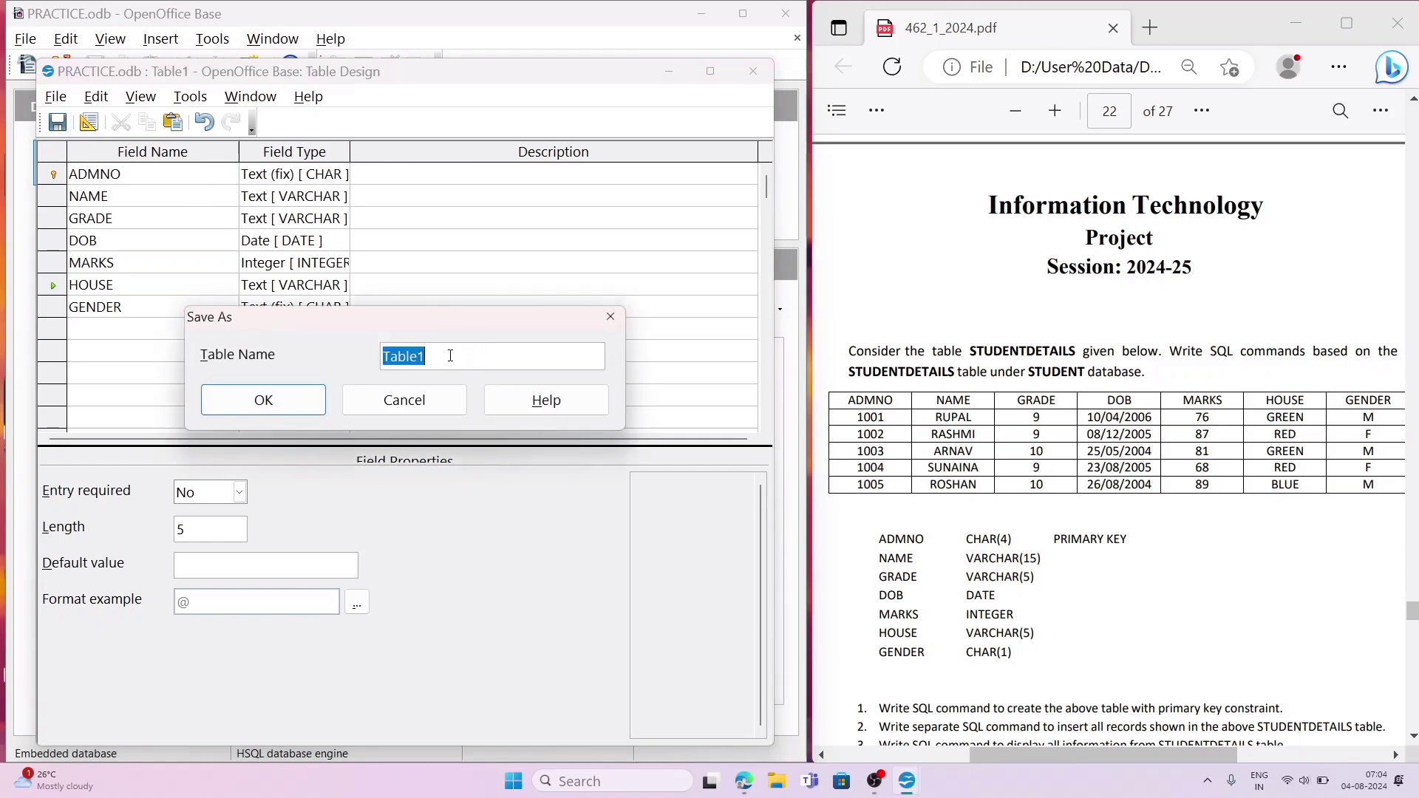
text(STUDENTDETAILS)
click(260, 399)
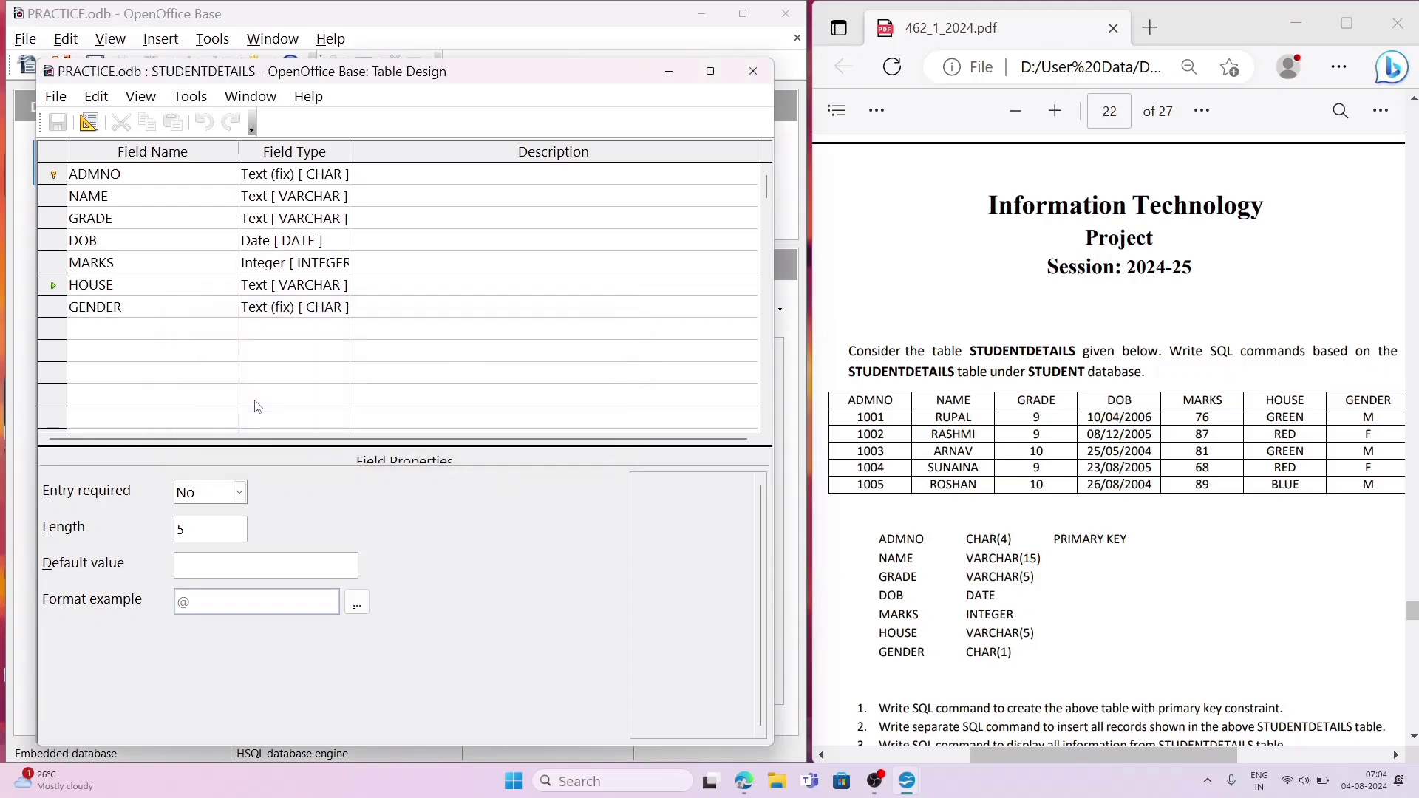
click(752, 73)
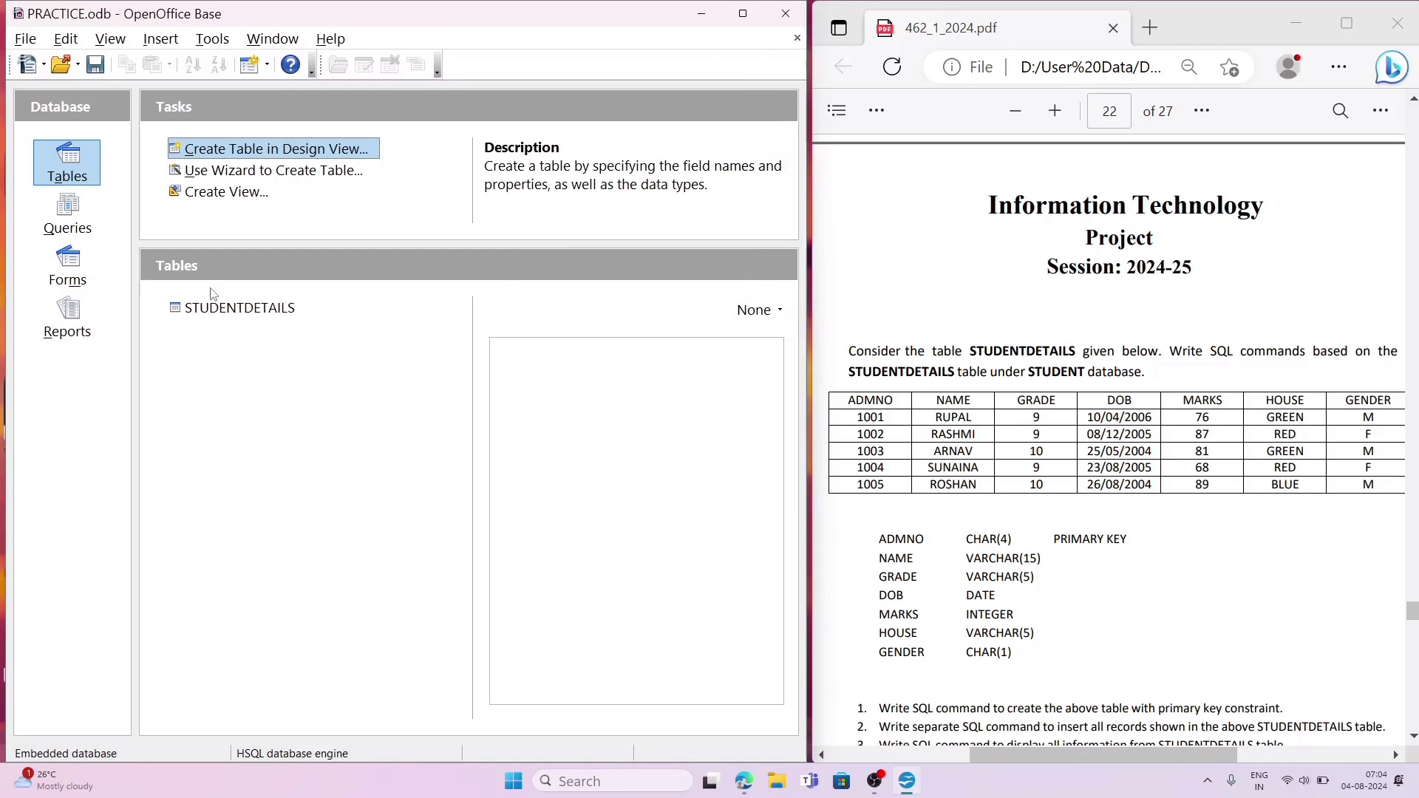
Step: Open the STUDENTDETAILS table in Table Data View
double_click(221, 320)
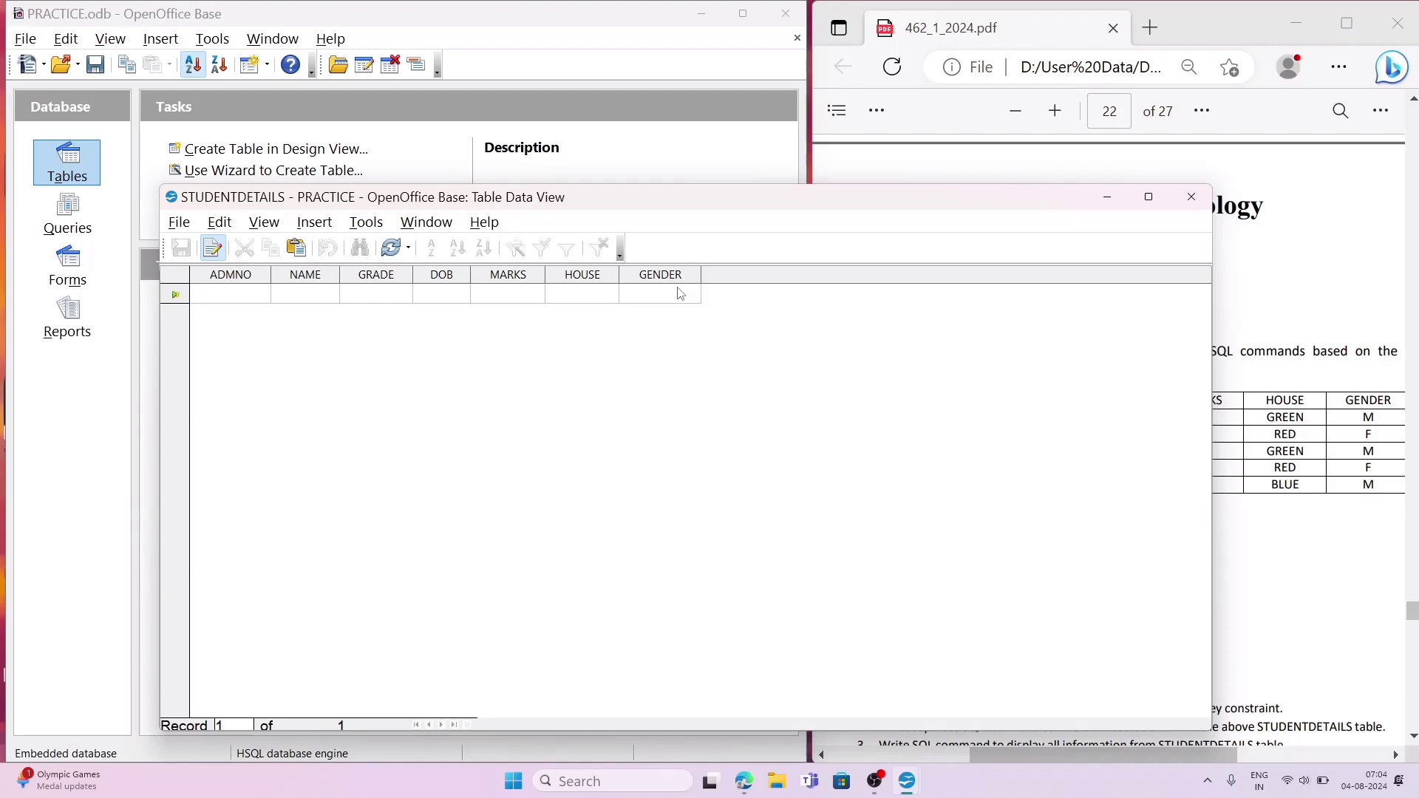
Step: Reopen the STUDENTDETAILS table data and resize its window to leave the PDF's table of records readable beside it
click(1185, 205)
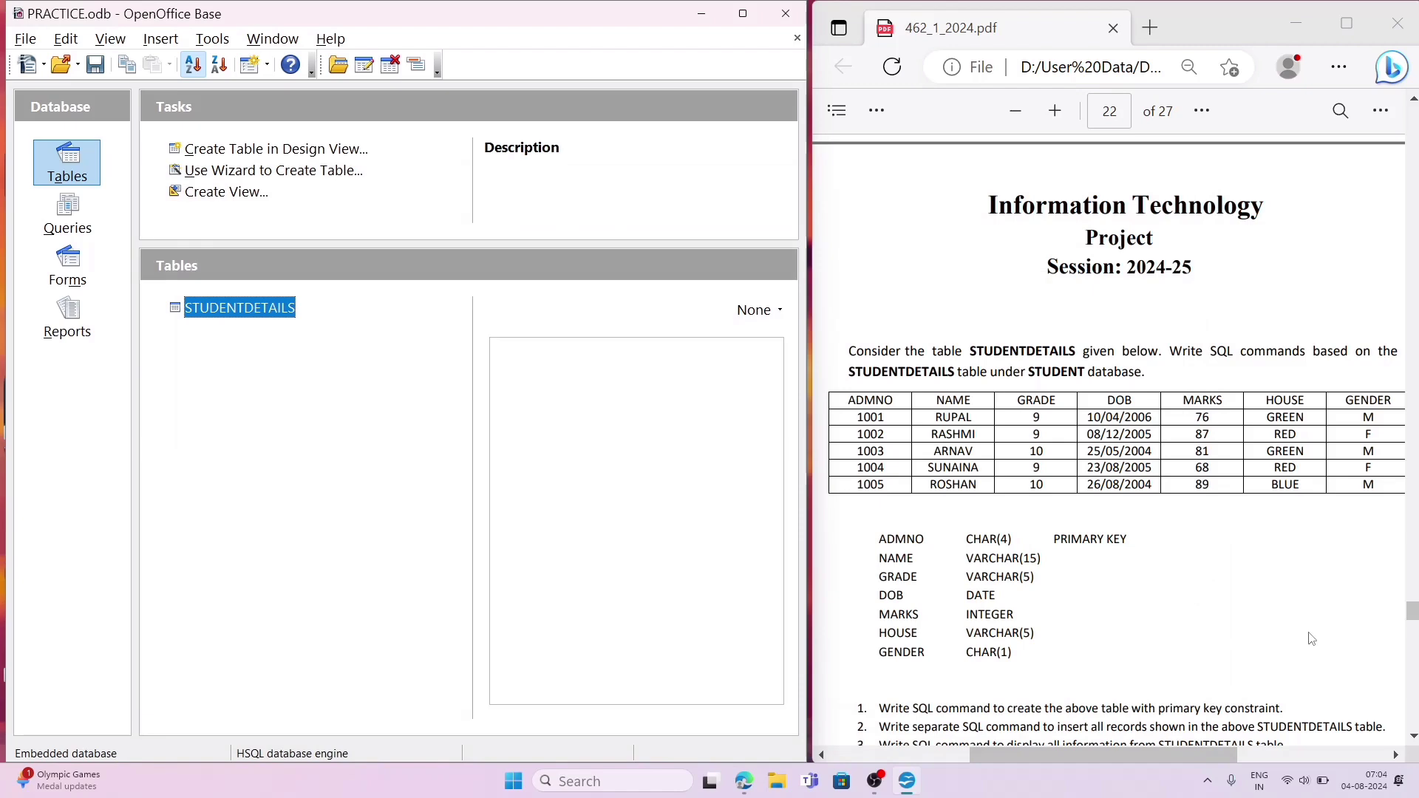
click(1101, 697)
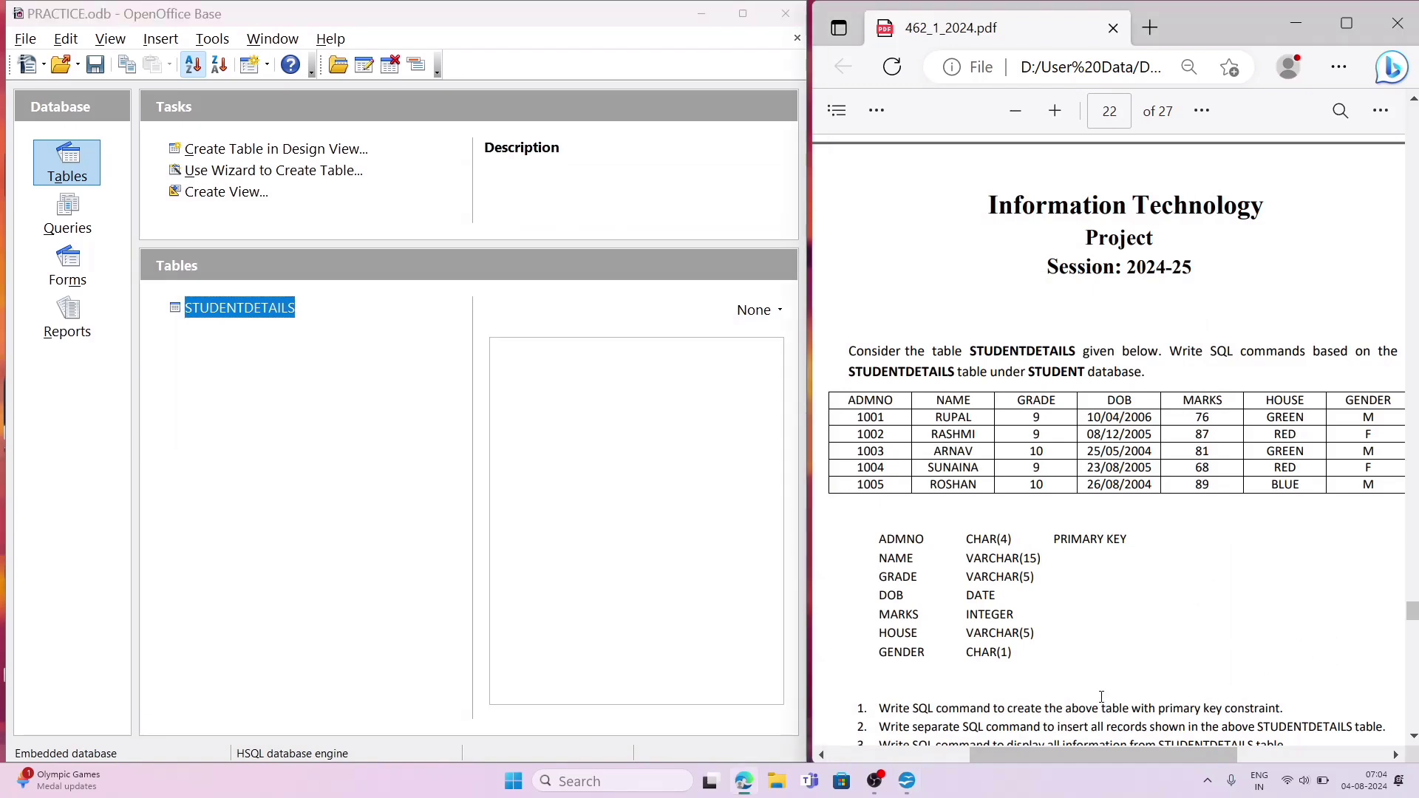
scroll(1101, 697, down, 2)
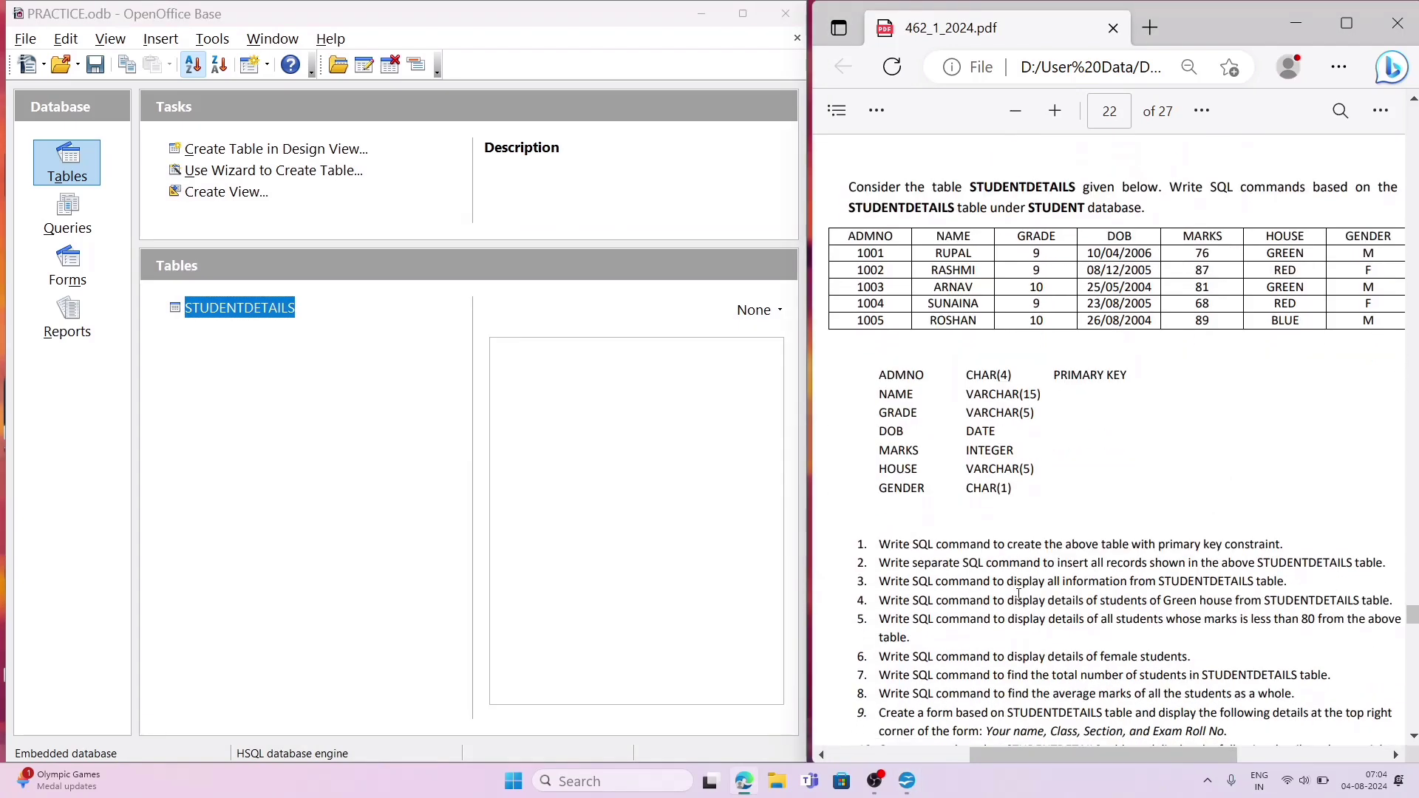
double_click(288, 309)
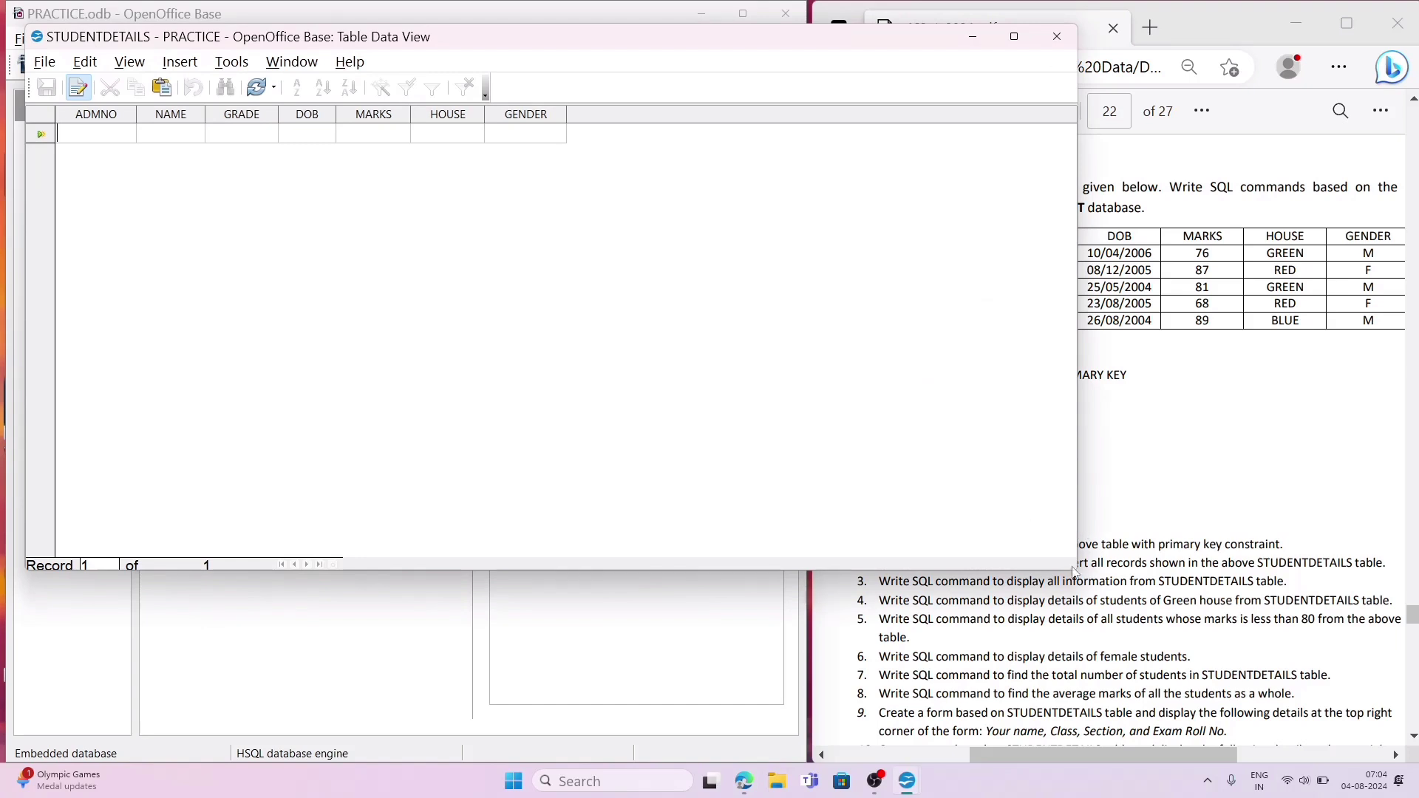
drag(1072, 569, 806, 715)
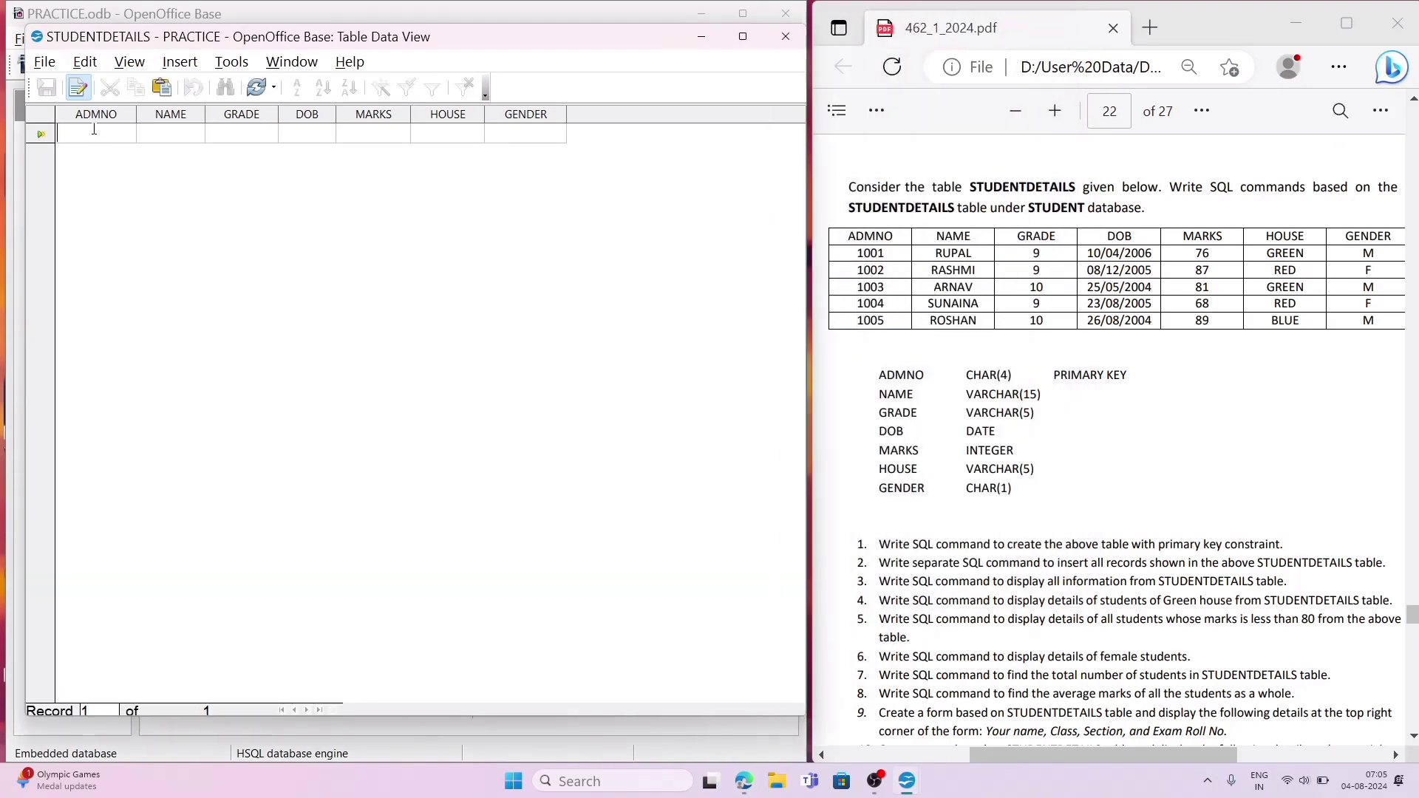
Step: Create five records by filling the ADMNO column with the admission numbers listed in the PDF
text(1001)
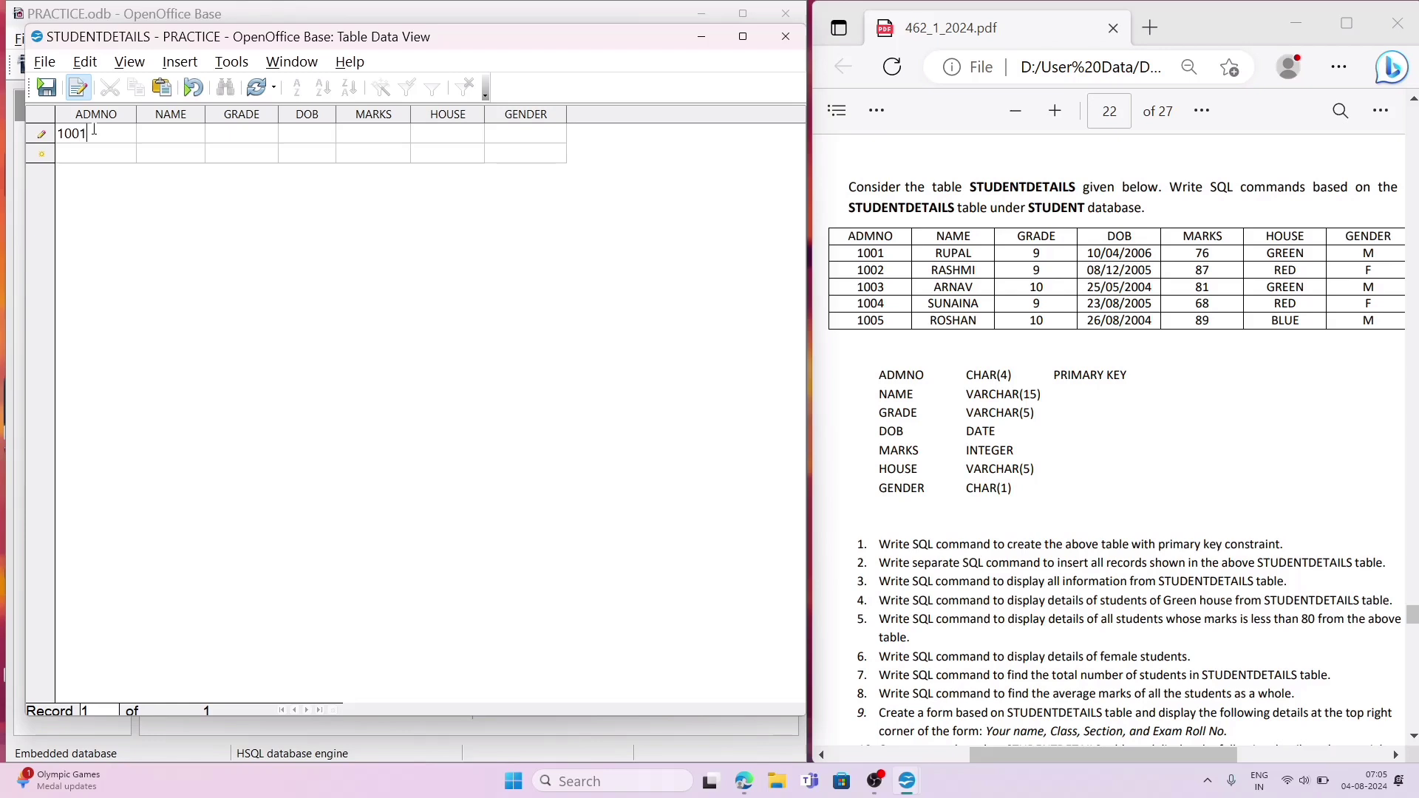
key(Down)
text(1)
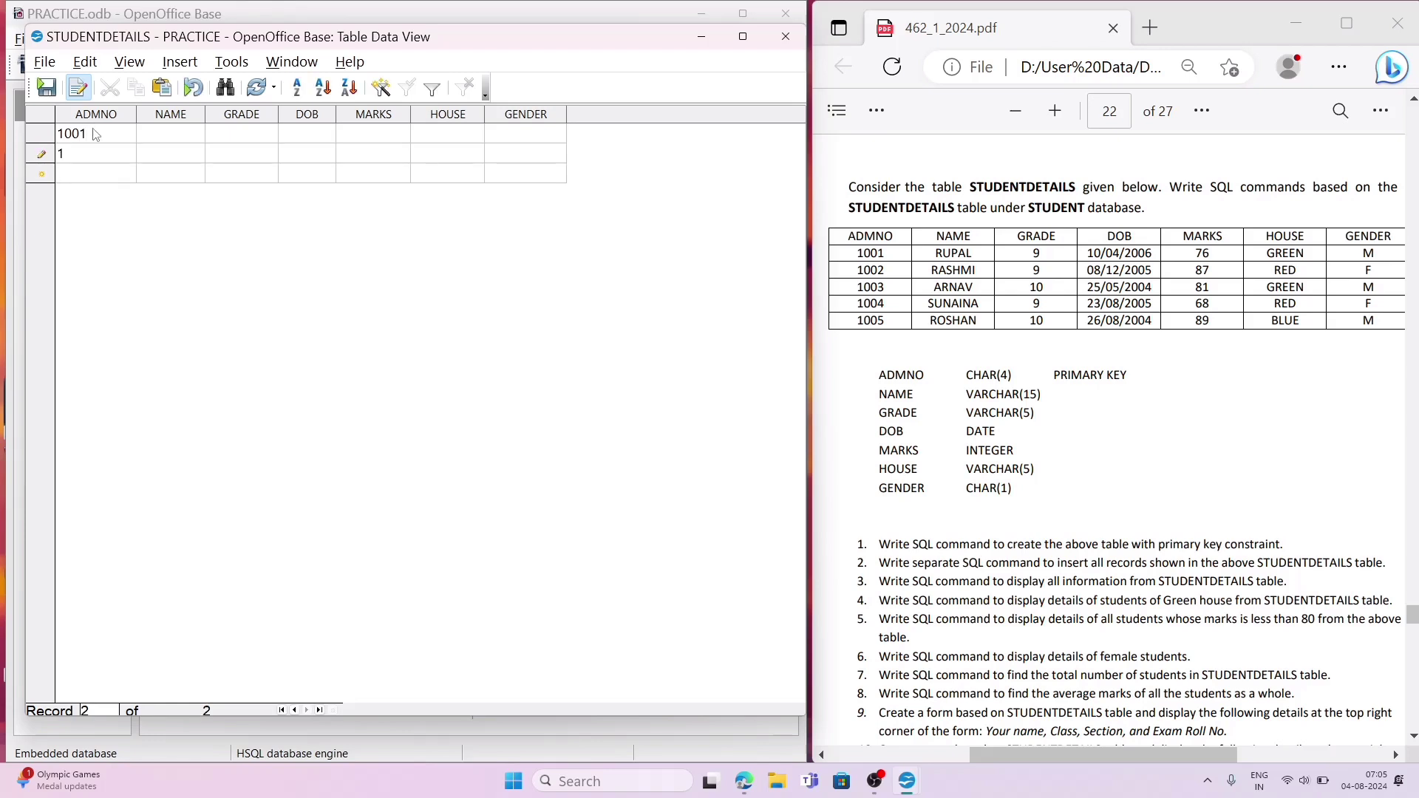
text(002)
key(Down)
text(100)
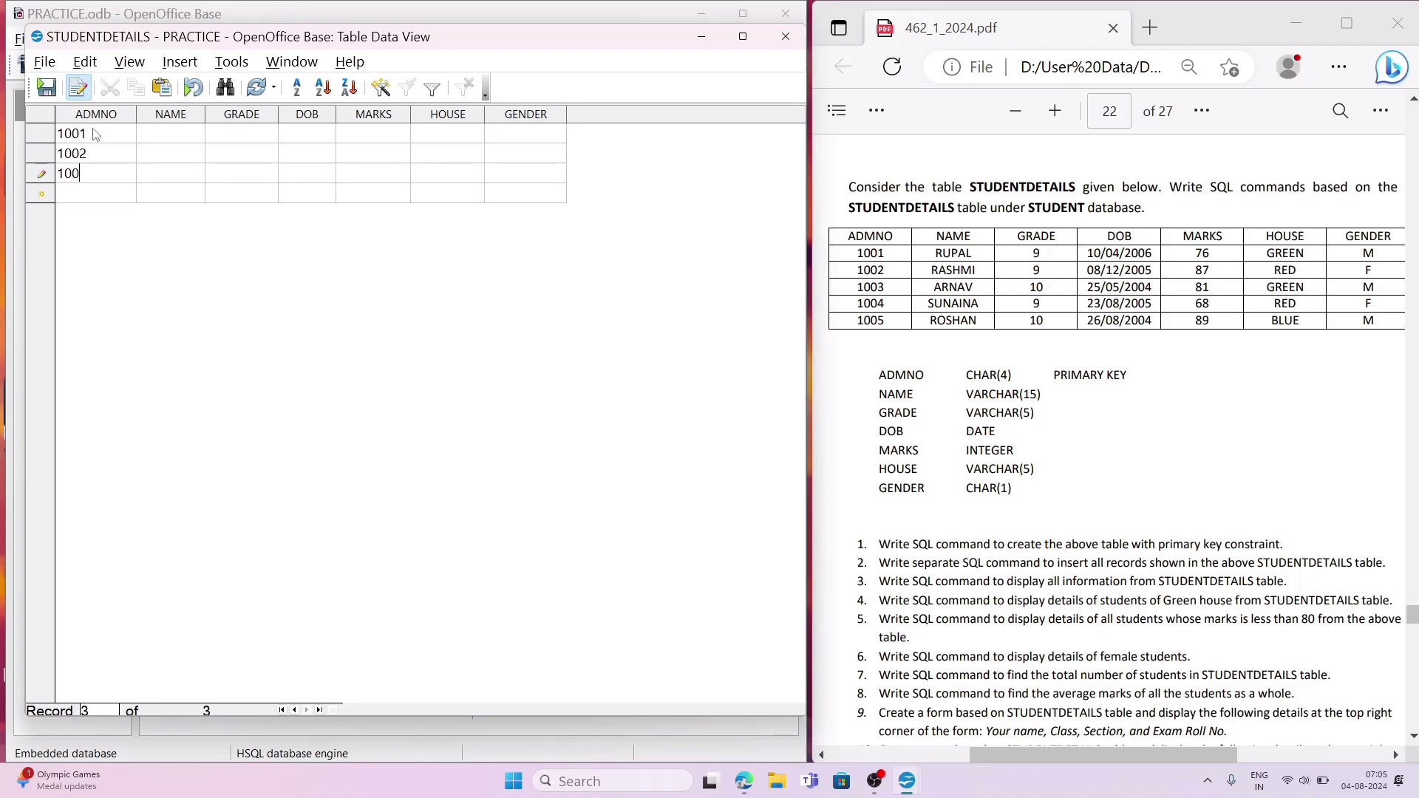
text(3)
key(Down)
text(100)
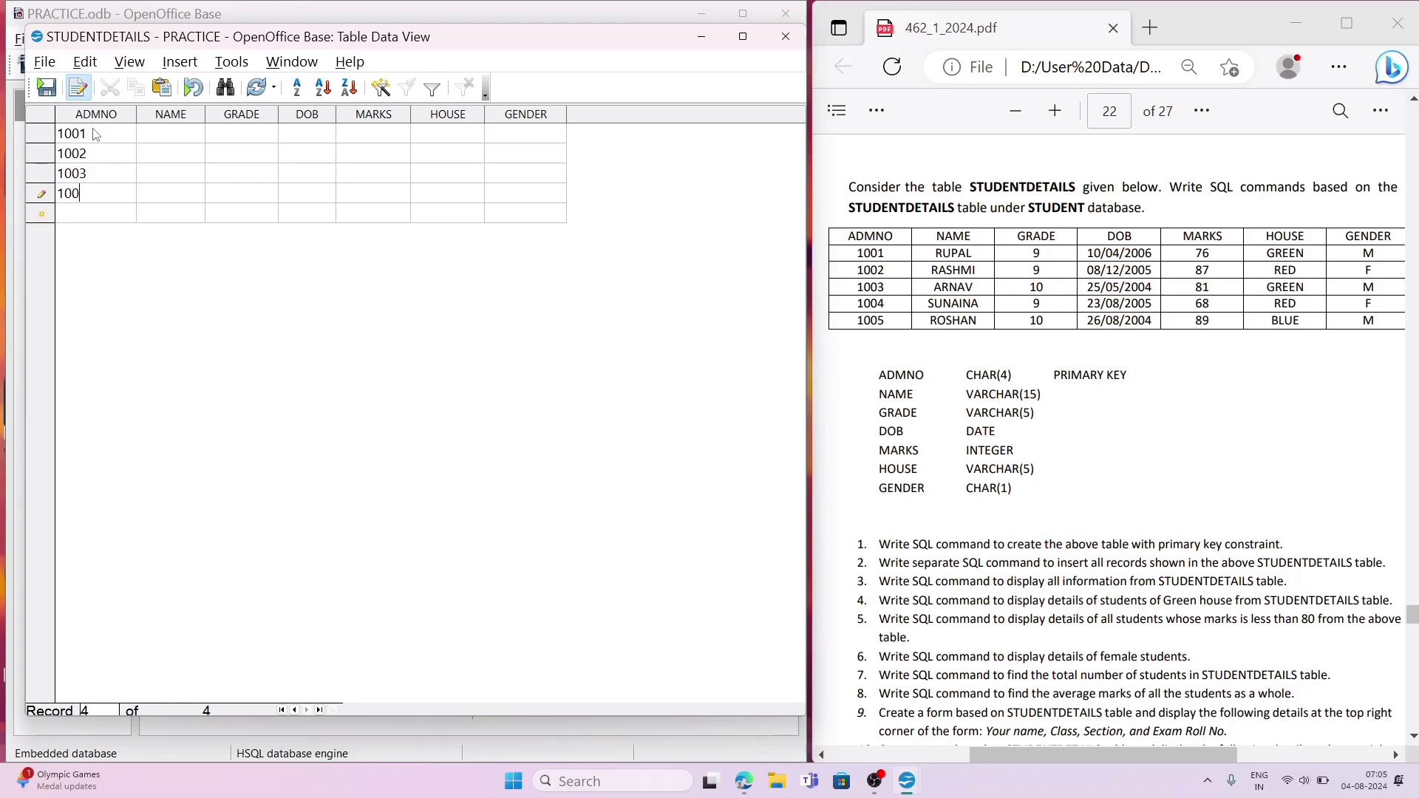
text(4)
key(Down)
text(1005)
Step: Fill the NAME column of the five records with the students' names from the PDF, starting at the first record
key(Up)
key(Up)
key(Up)
key(Up)
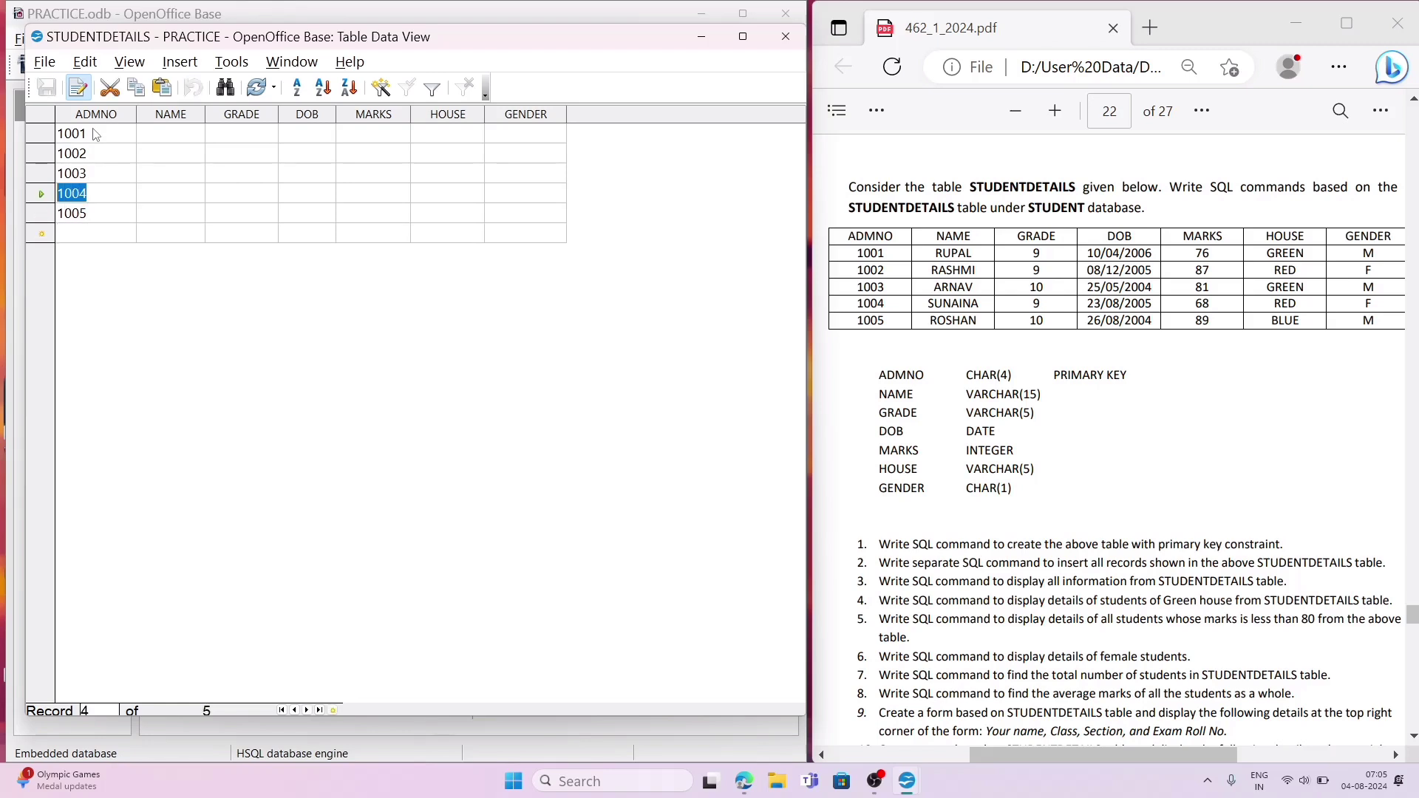
key(Right)
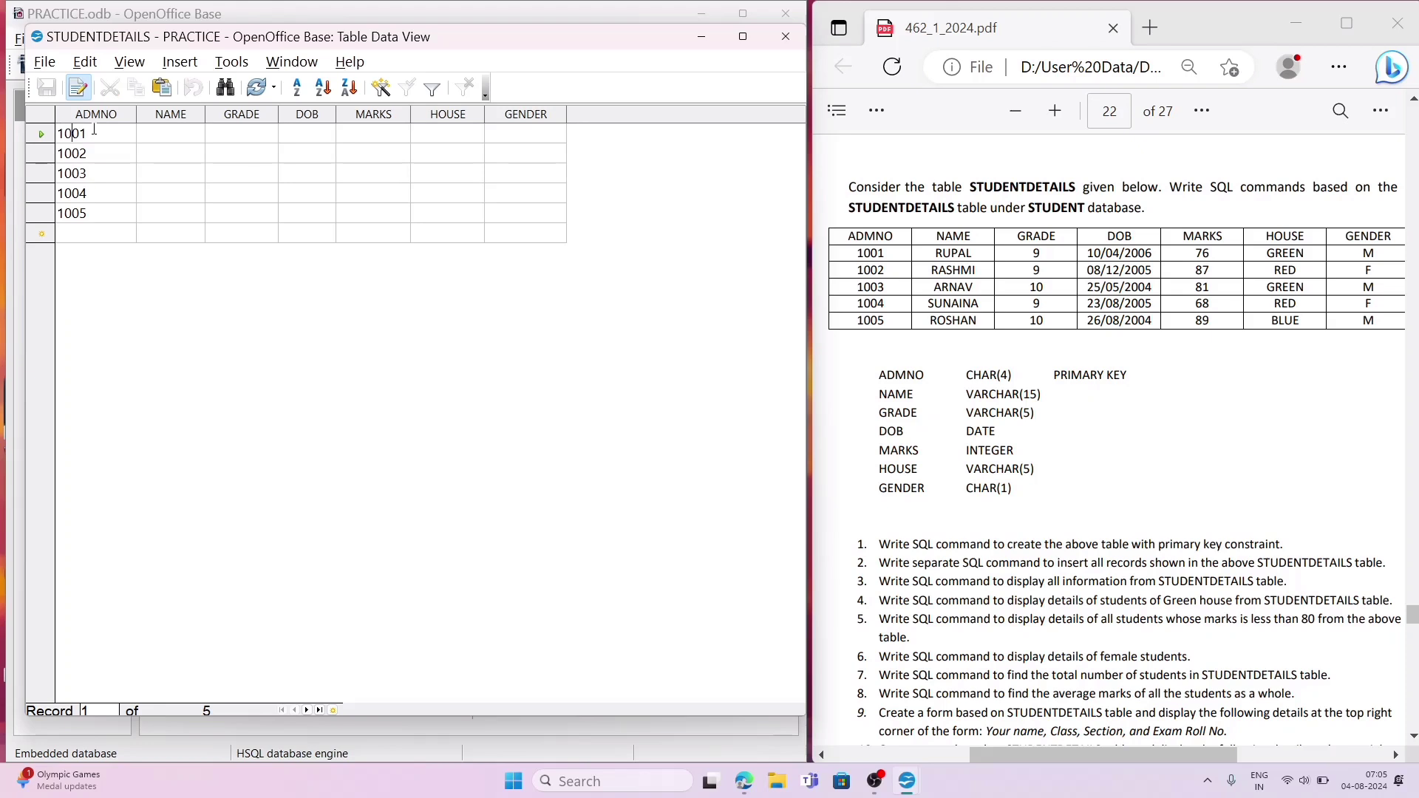
key(Tab)
key(Tab)
text(RUPAL)
key(Down)
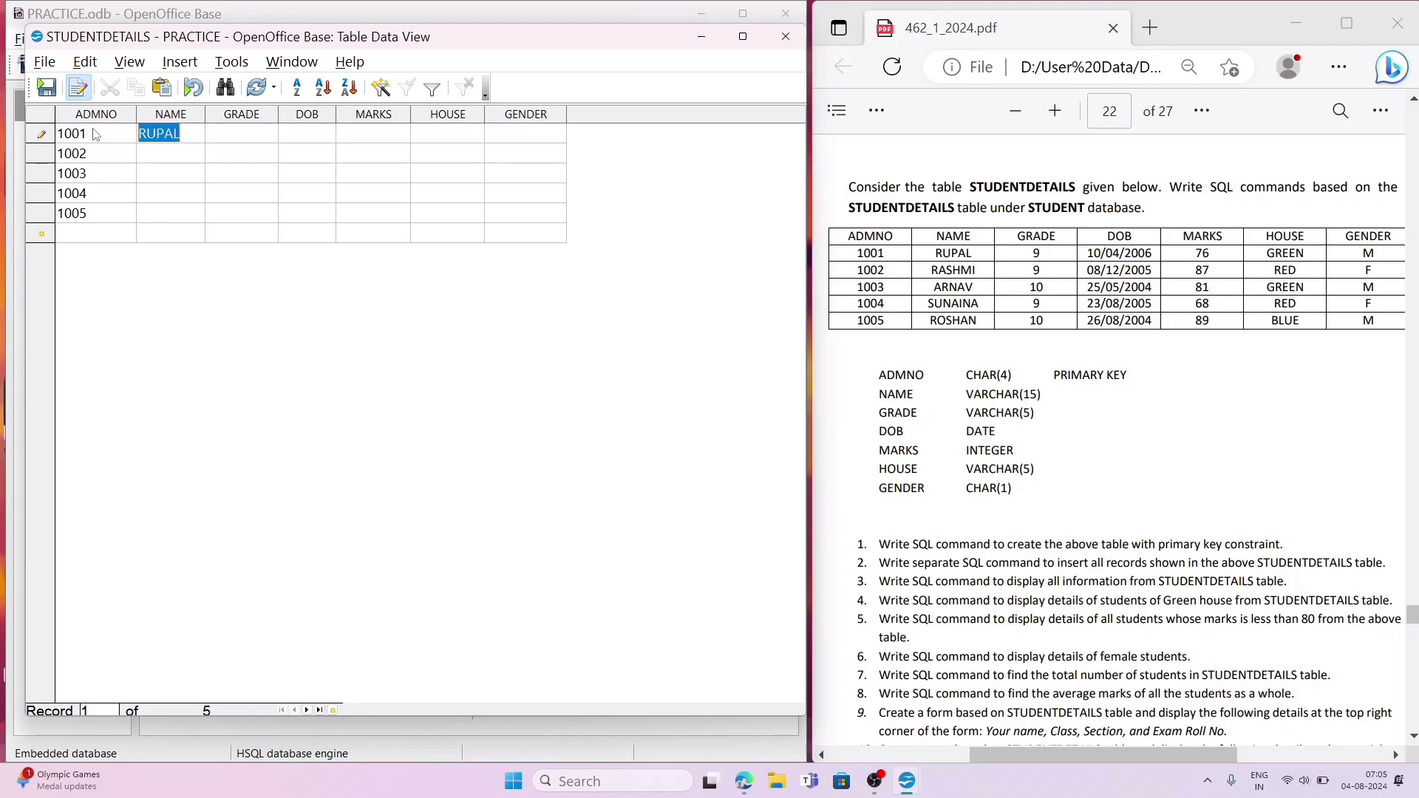
text(RASHMI)
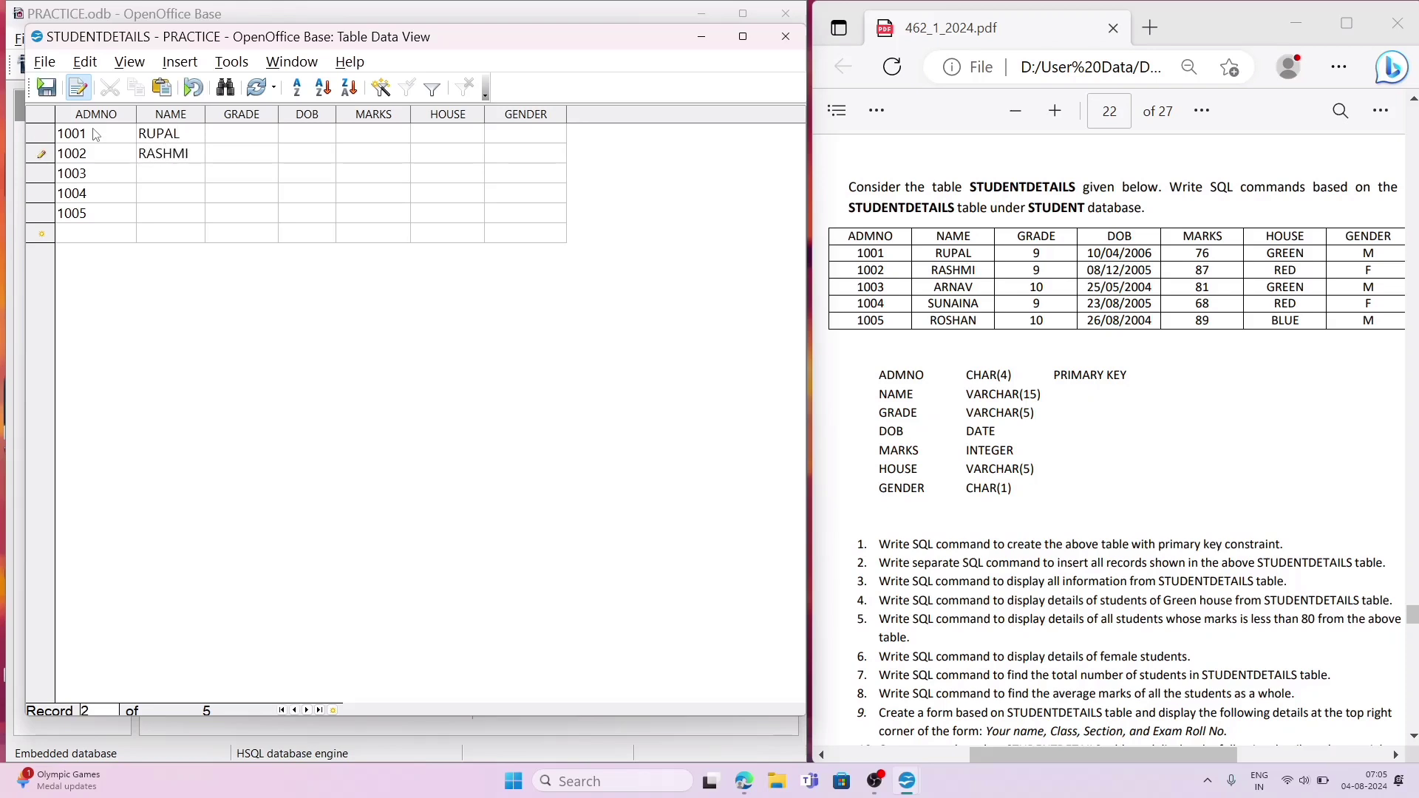
key(Down)
text(ARNAV)
key(Down)
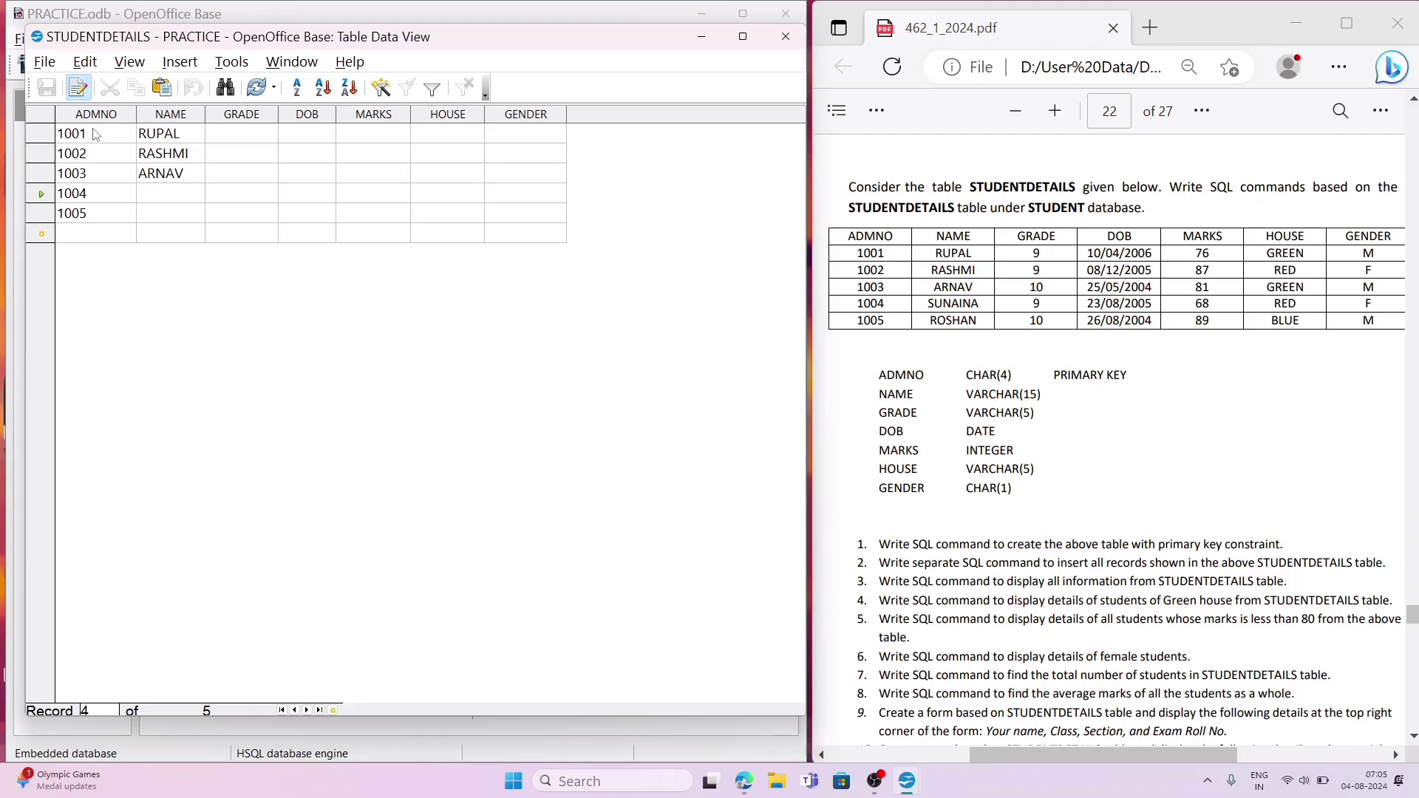
text(SUNAIN)
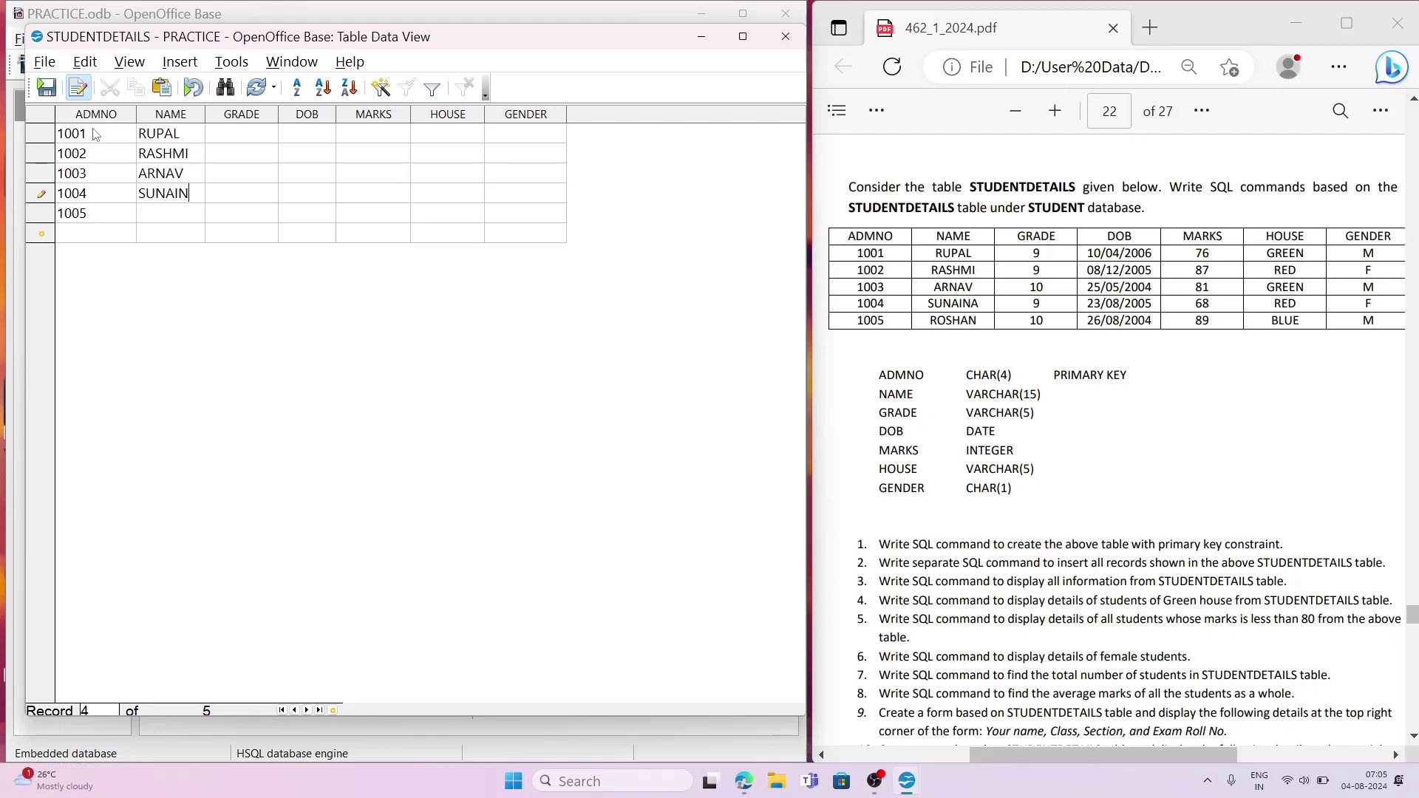
text(A)
key(Down)
text(ROSHAN)
Step: Fill the GRADE column of the five records in order with 9, 9, 10, 9 and 10
key(Up)
key(Up)
key(Up)
key(Up)
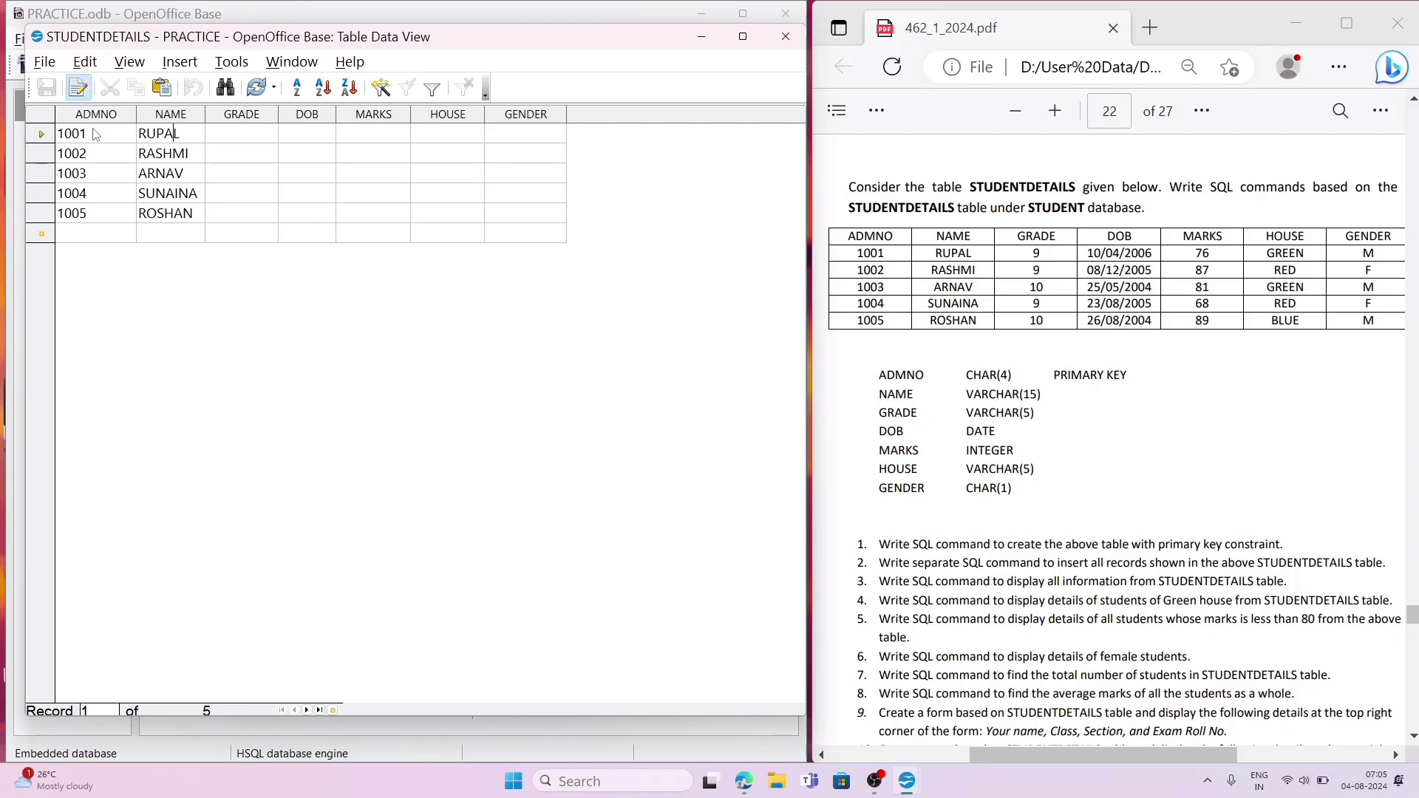
text(9)
key(Down)
text(9)
key(Down)
text(10)
key(Down)
text(9)
key(Down)
text(10)
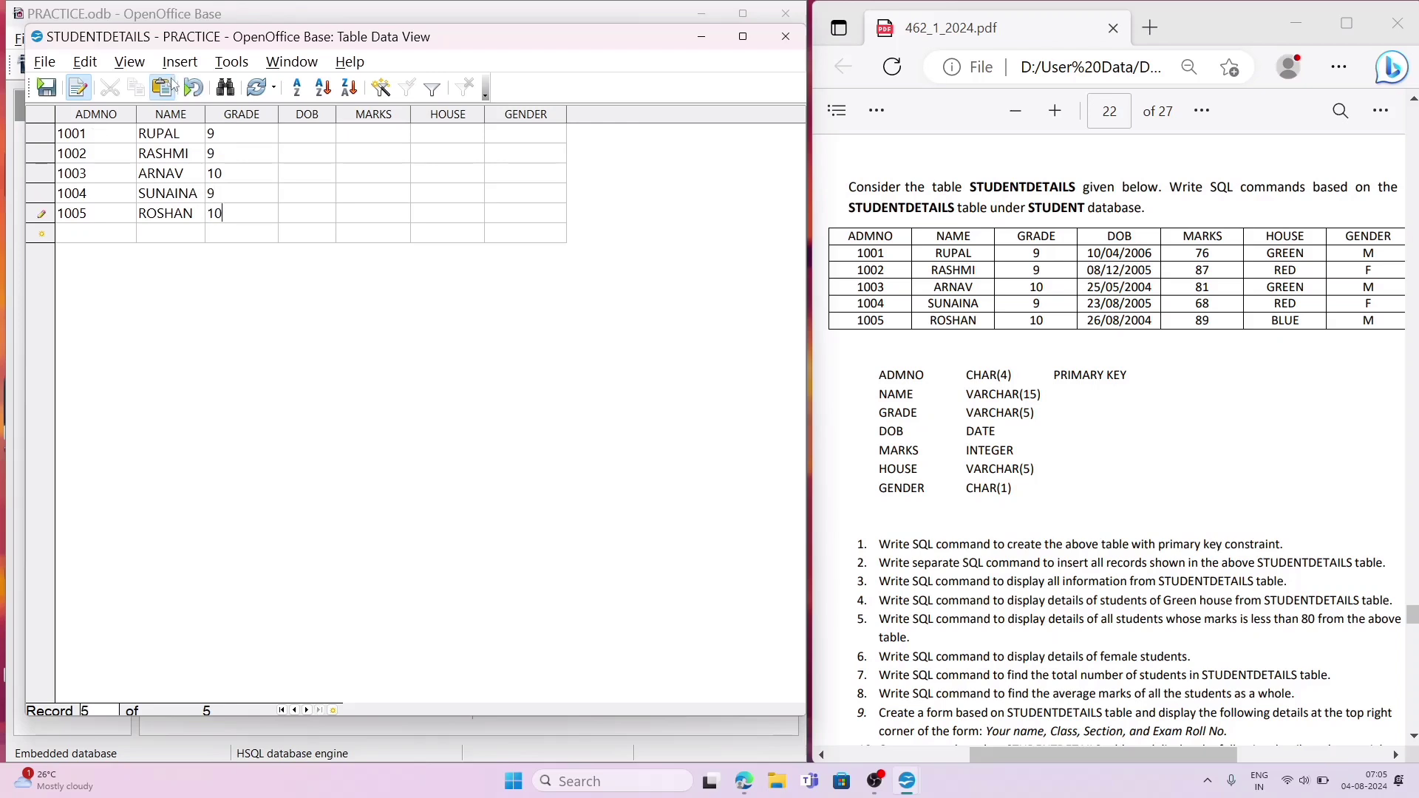
Step: Enter the dates of birth of the first two records in the DOB column, correcting the second one's year to match the PDF
click(308, 132)
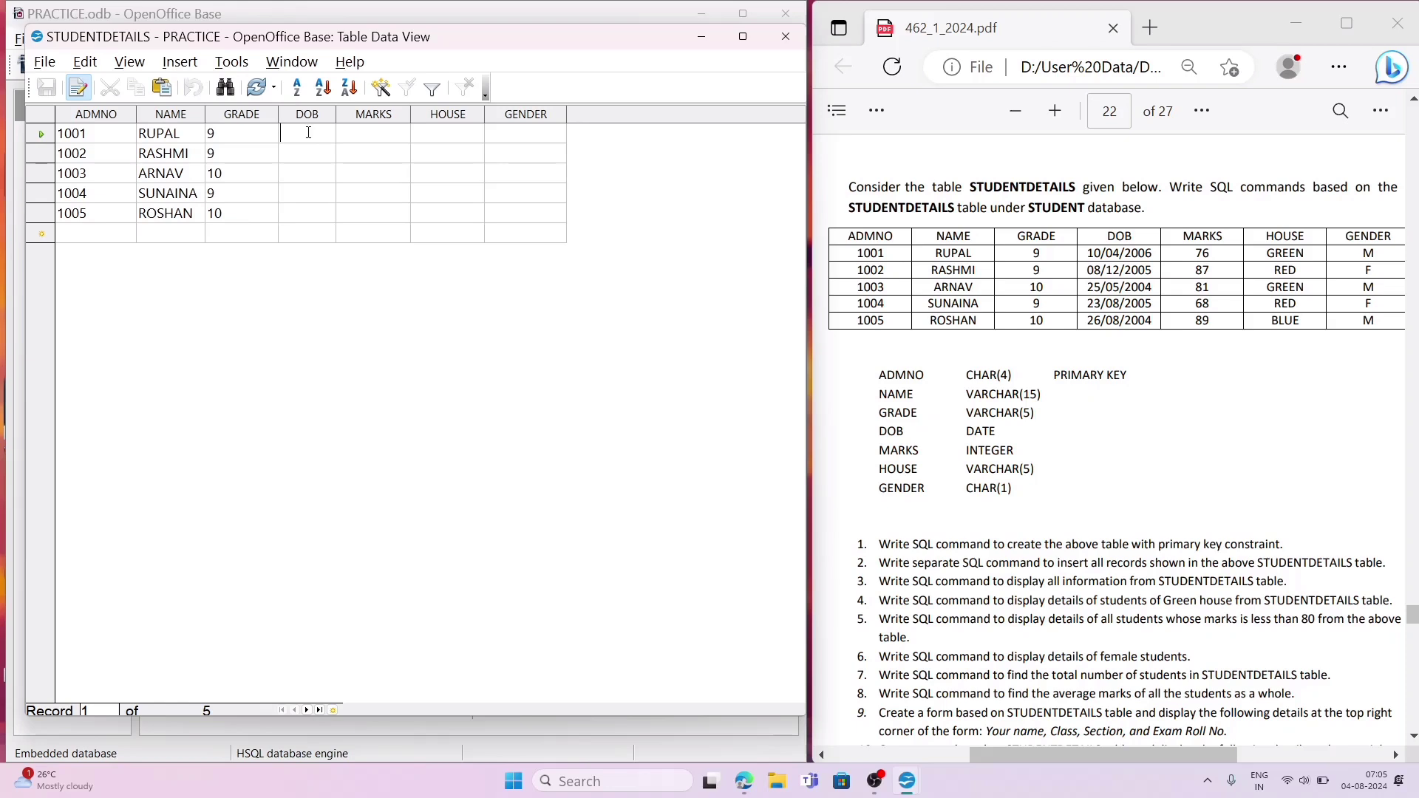
text(10/)
text(04/)
text(2006)
key(Down)
text(08/)
text(12/2015)
click(298, 177)
click(330, 153)
click(330, 152)
key(BackSpace)
text(05)
Step: Enter the dates of birth of the last three records from the PDF and widen the DOB column
click(308, 179)
text(2)
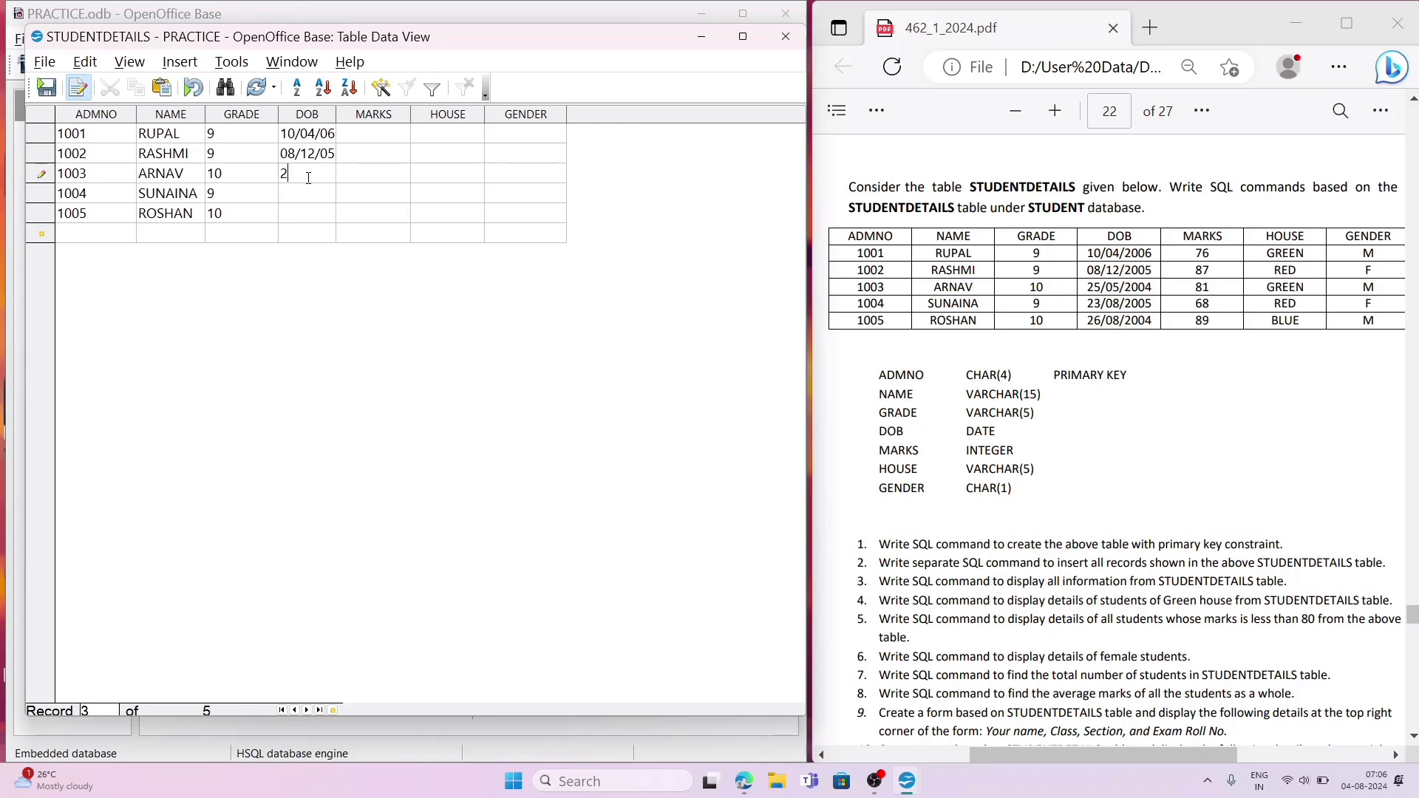
text(5/05/2004)
click(310, 185)
text(23/08/)
text(2005)
key(Down)
text(26/08/2004)
drag(336, 118, 357, 114)
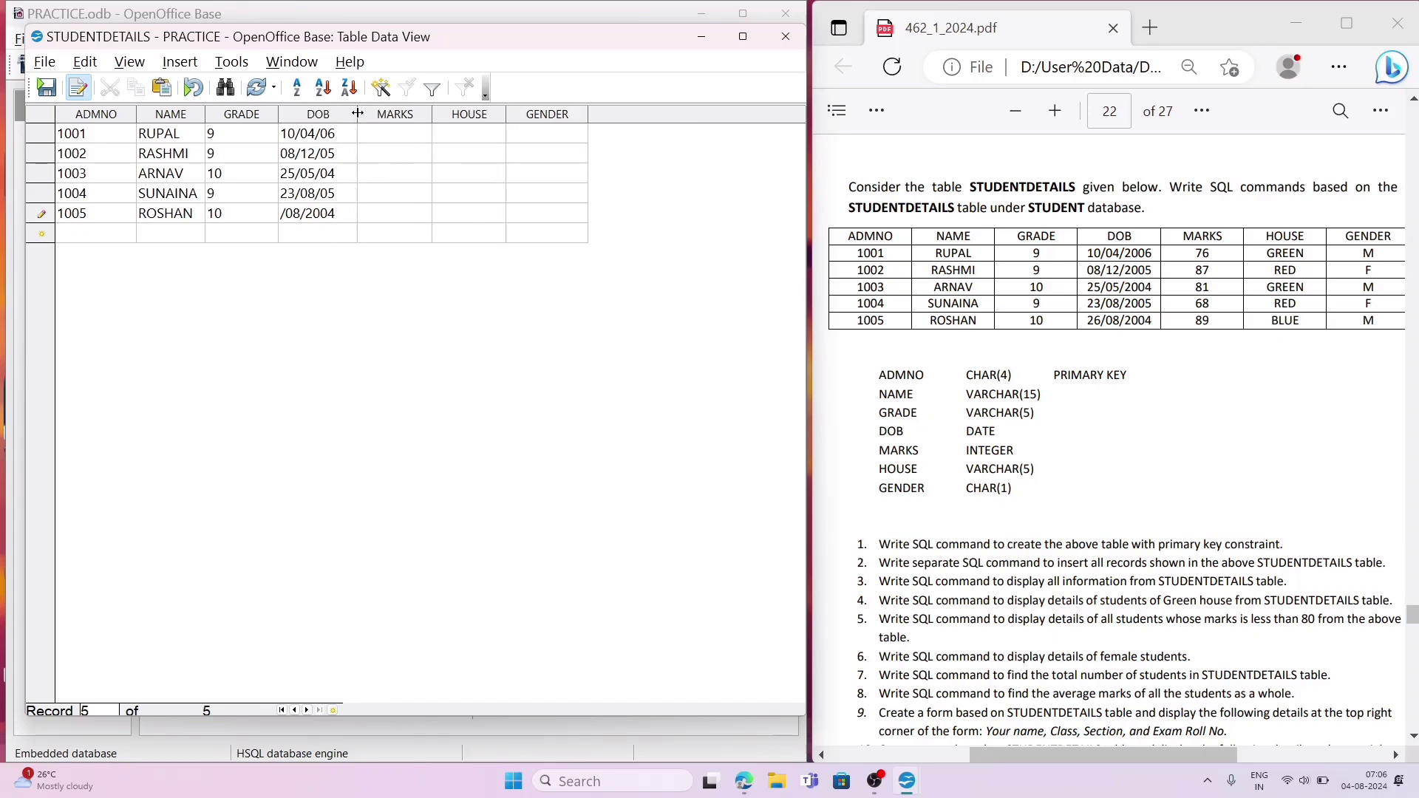
Step: Fill the MARKS column of the five records in order with 76, 87, 81, 68 and 89
click(385, 128)
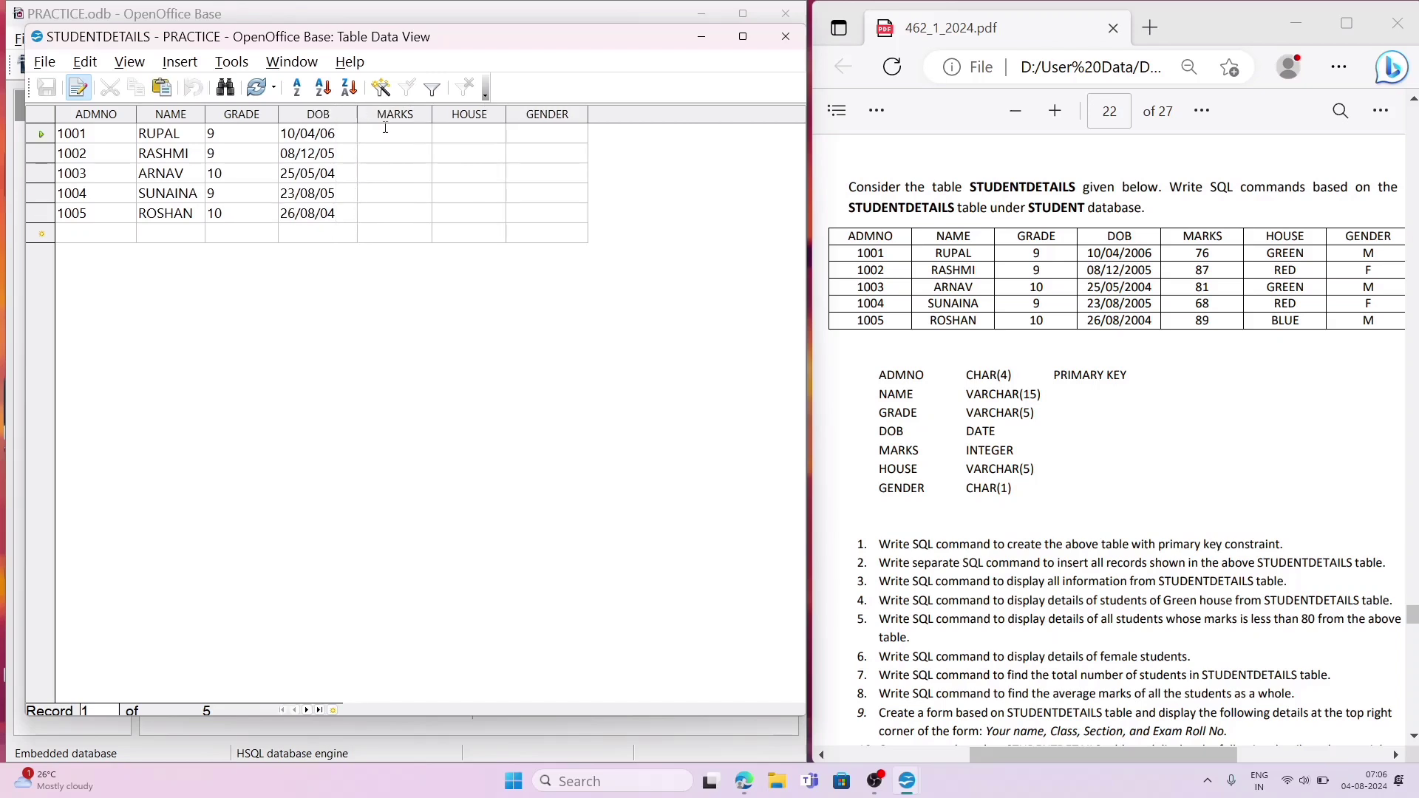
text(76)
key(Down)
text(87)
key(Down)
text(81)
key(Down)
text(68)
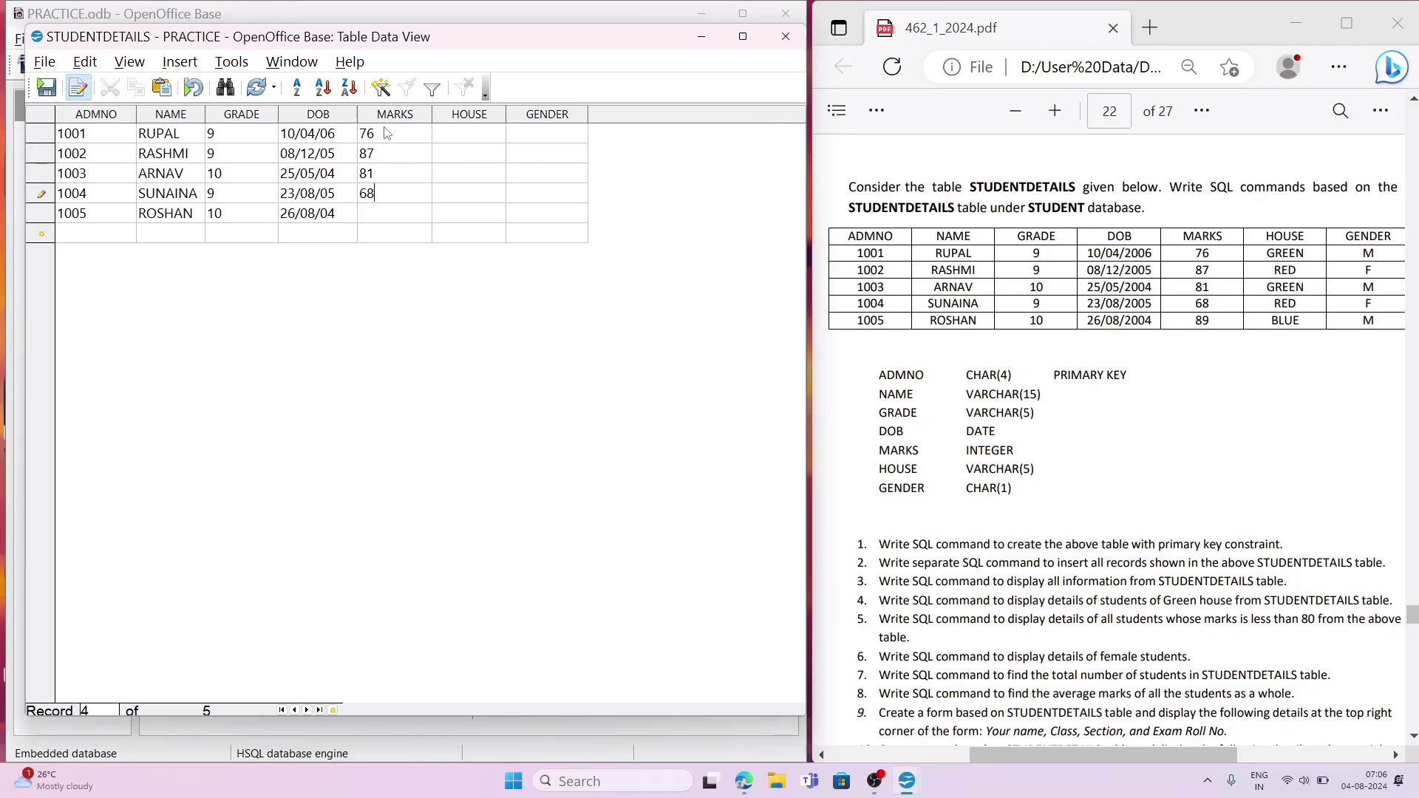
key(Down)
text(89)
Step: Fill the HOUSE column of the five records in order with GREEN, RED, GREEN, RED and BLUE
click(472, 137)
text(GREEN)
key(Down)
text(RED)
key(Down)
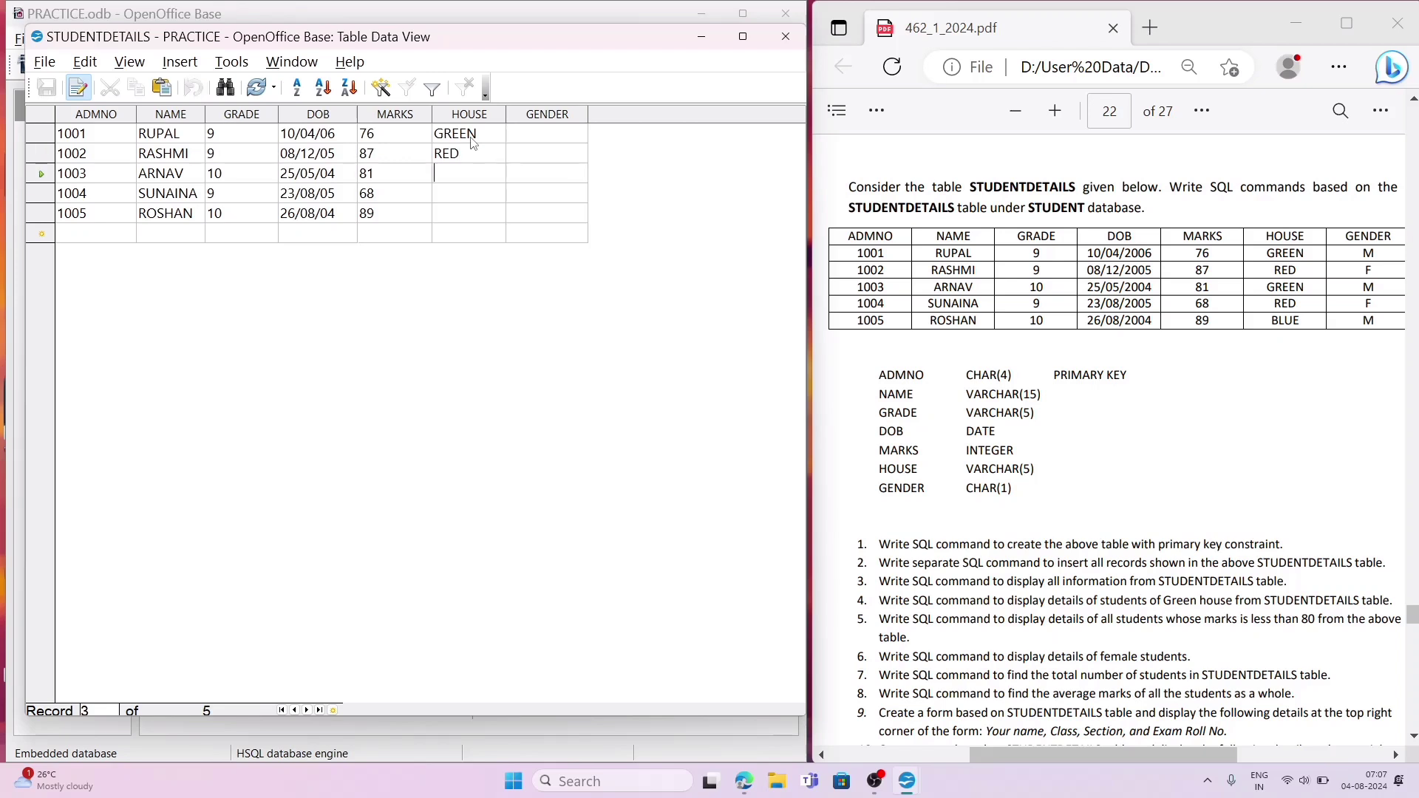
text(GREEN)
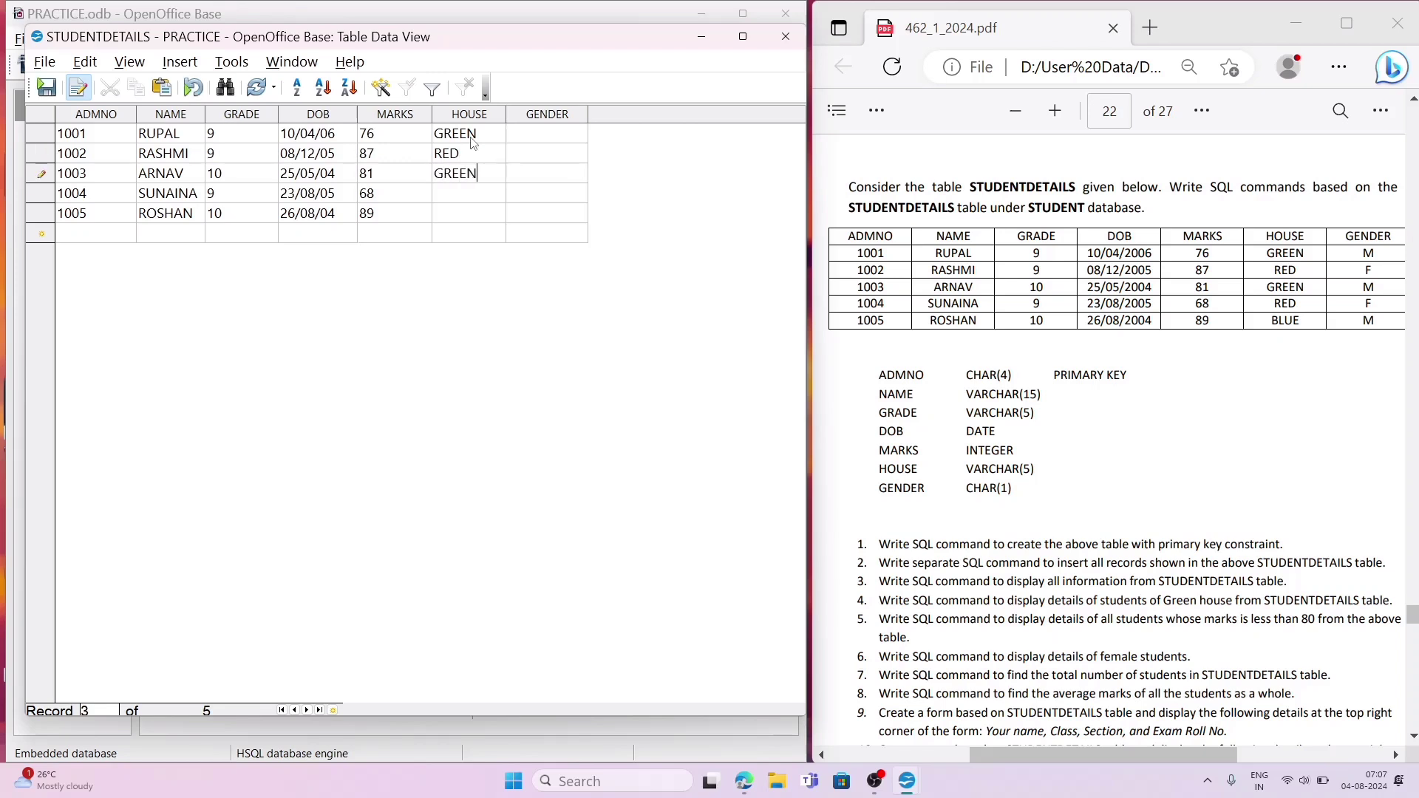
key(Down)
text(RED)
key(Down)
text(BLUE)
Step: Fill the GENDER column of the five records in order with M, F, M, F and M, and save the last record
key(Up)
key(Up)
key(Up)
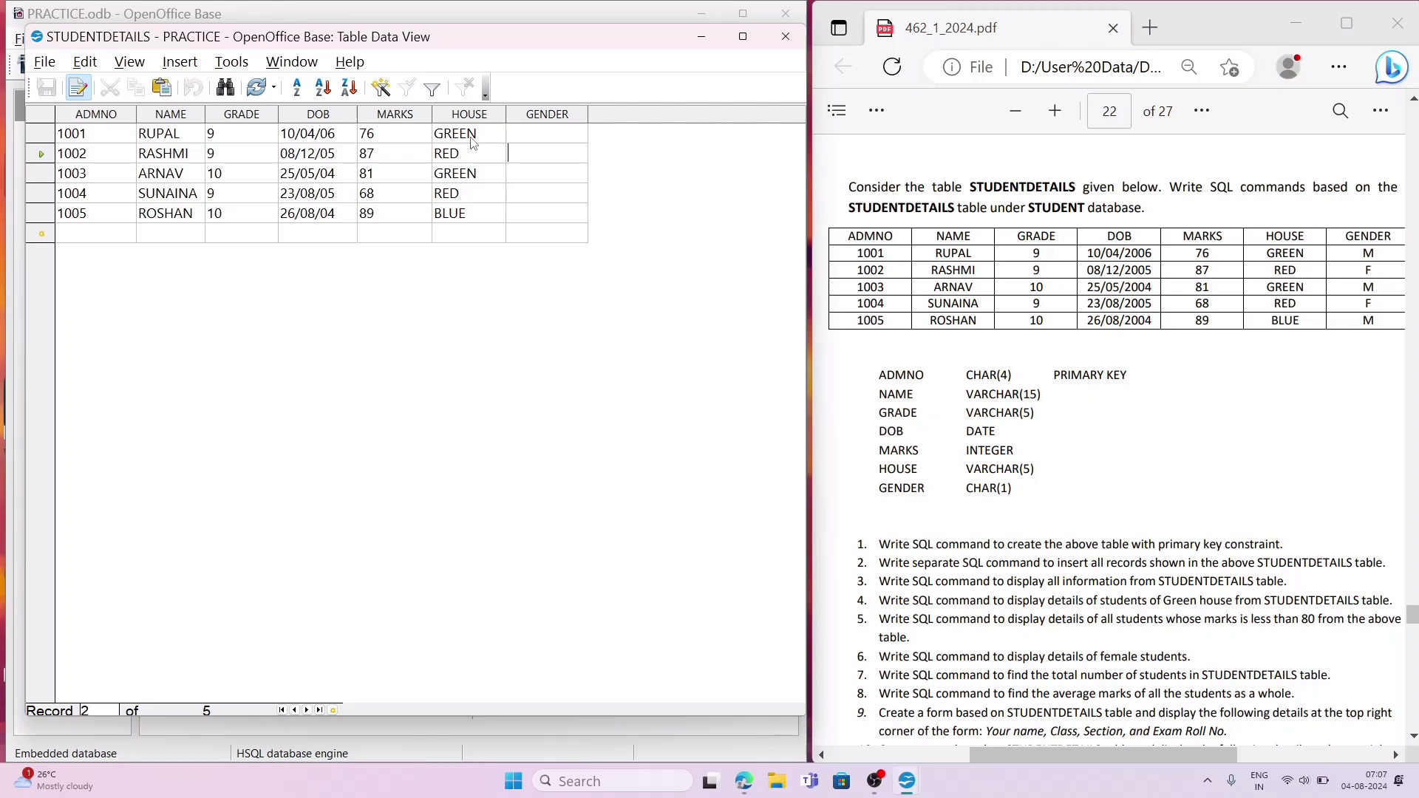
key(Up)
text(M)
key(Down)
text(F)
key(Down)
text(M)
key(Down)
text(F)
key(Down)
text(M)
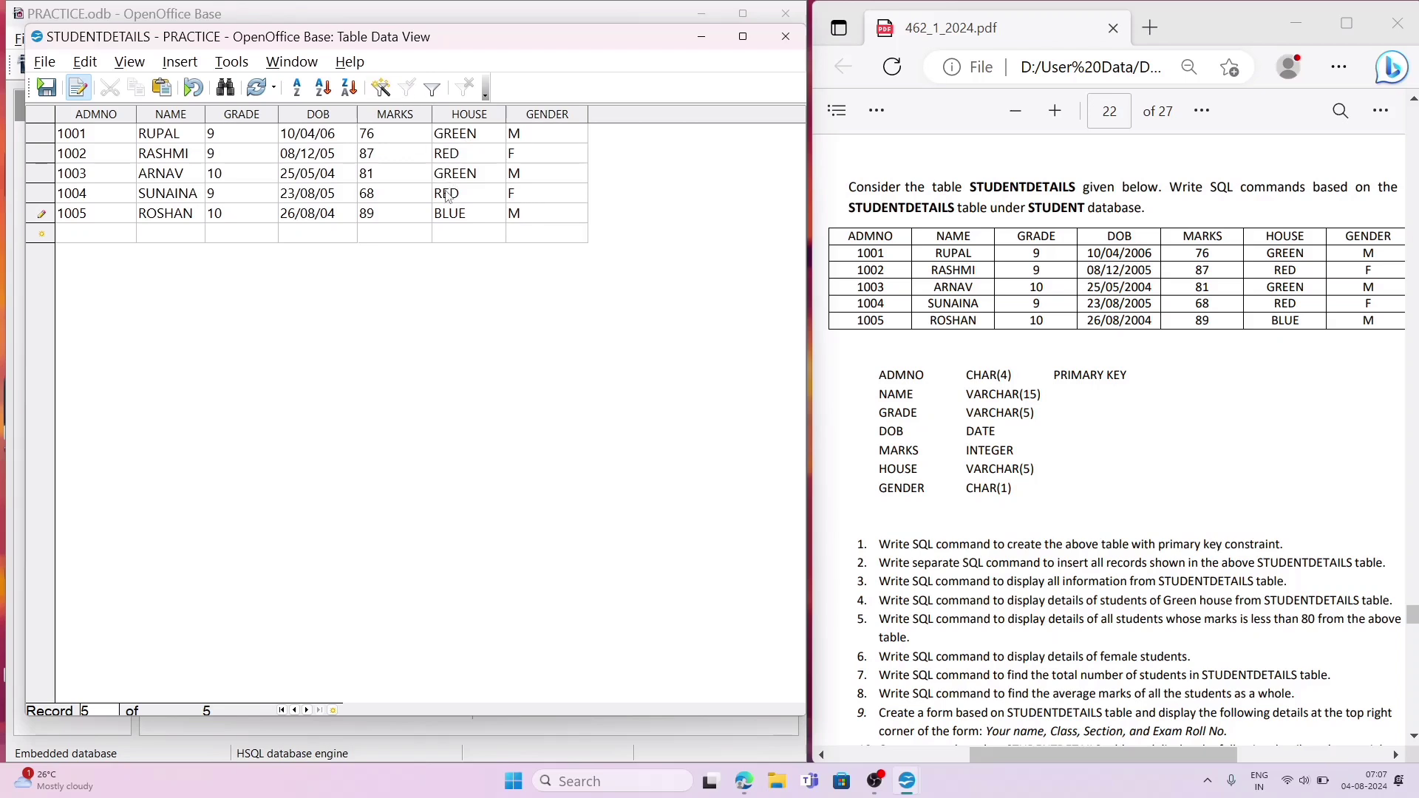
click(50, 95)
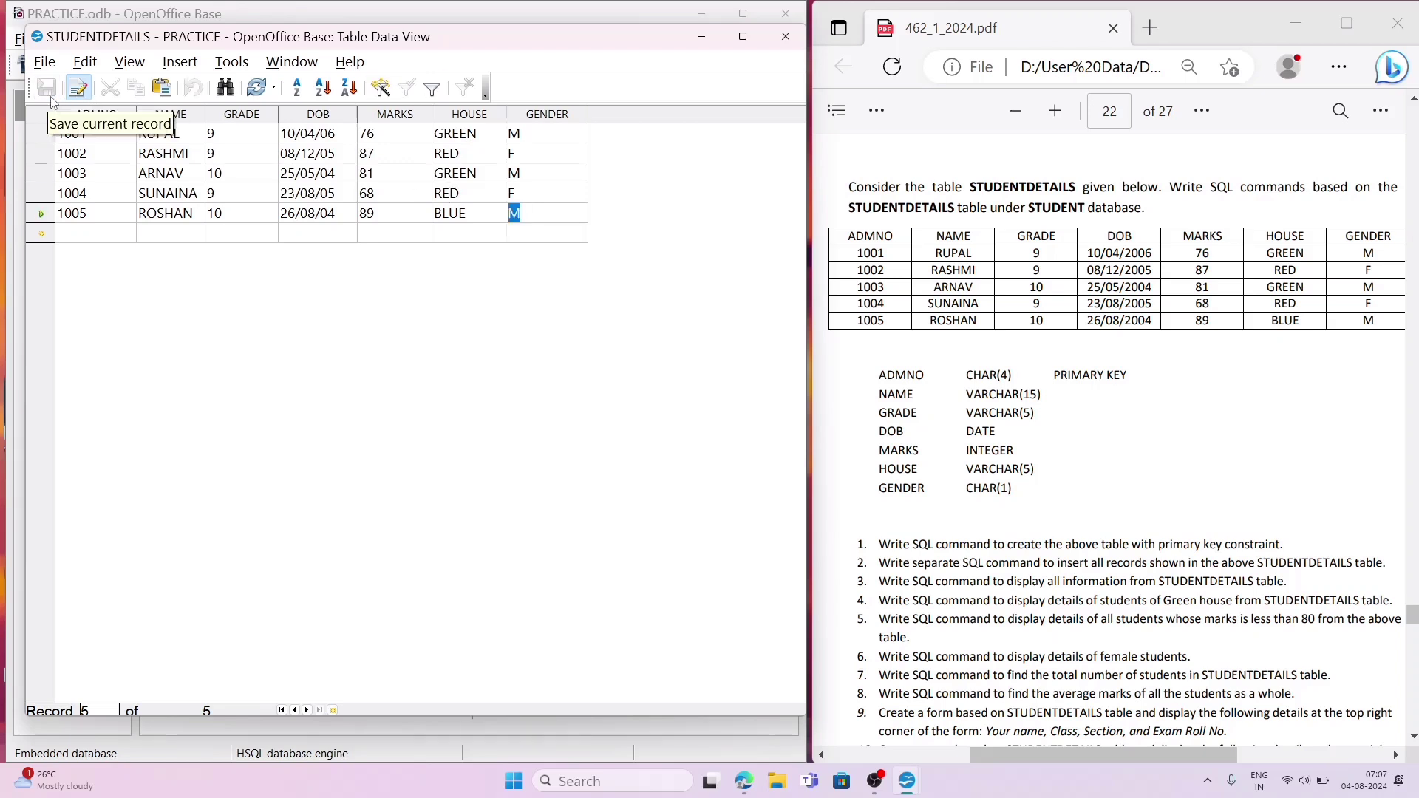
Step: Close the STUDENTDETAILS data window, reopen the table to check the stored records, and close it again
click(791, 37)
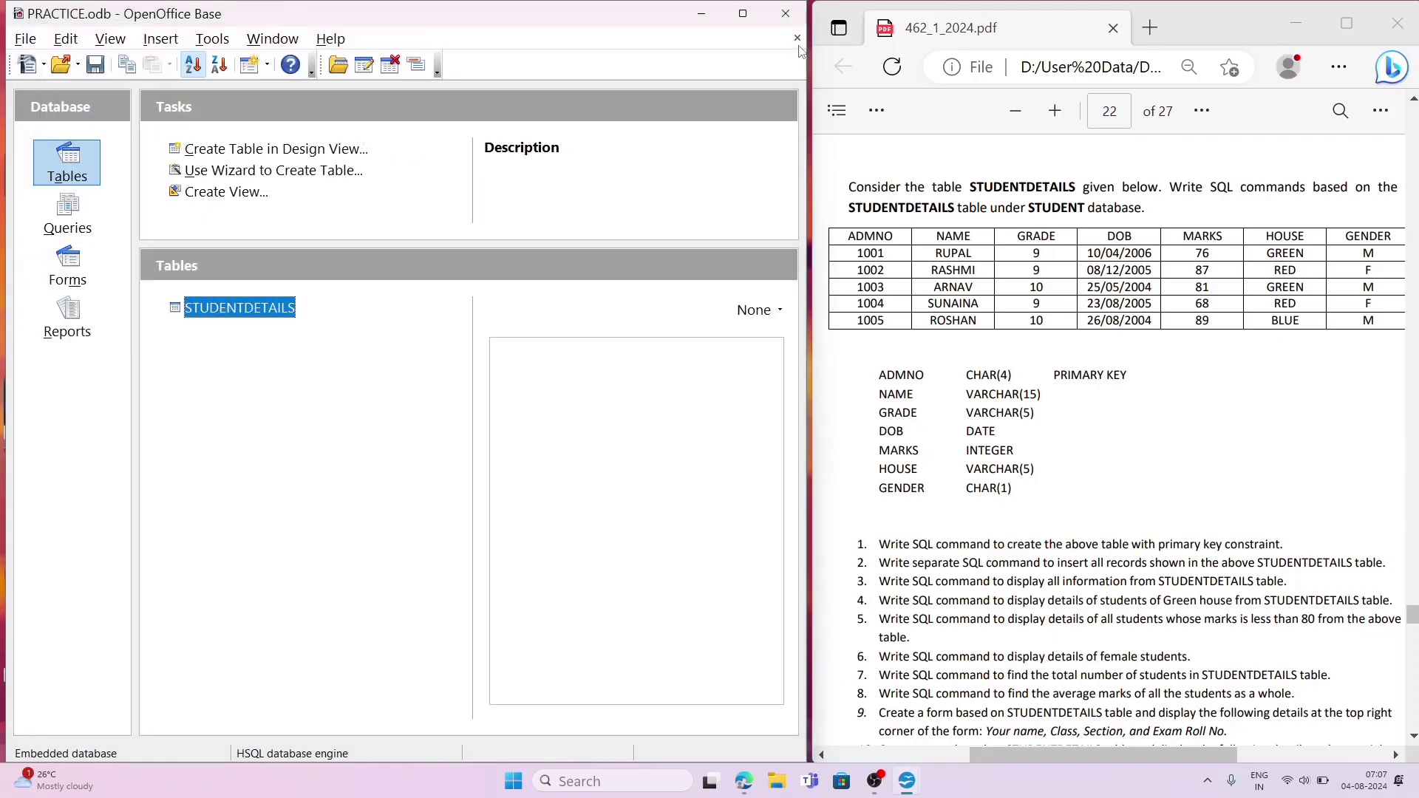
double_click(279, 313)
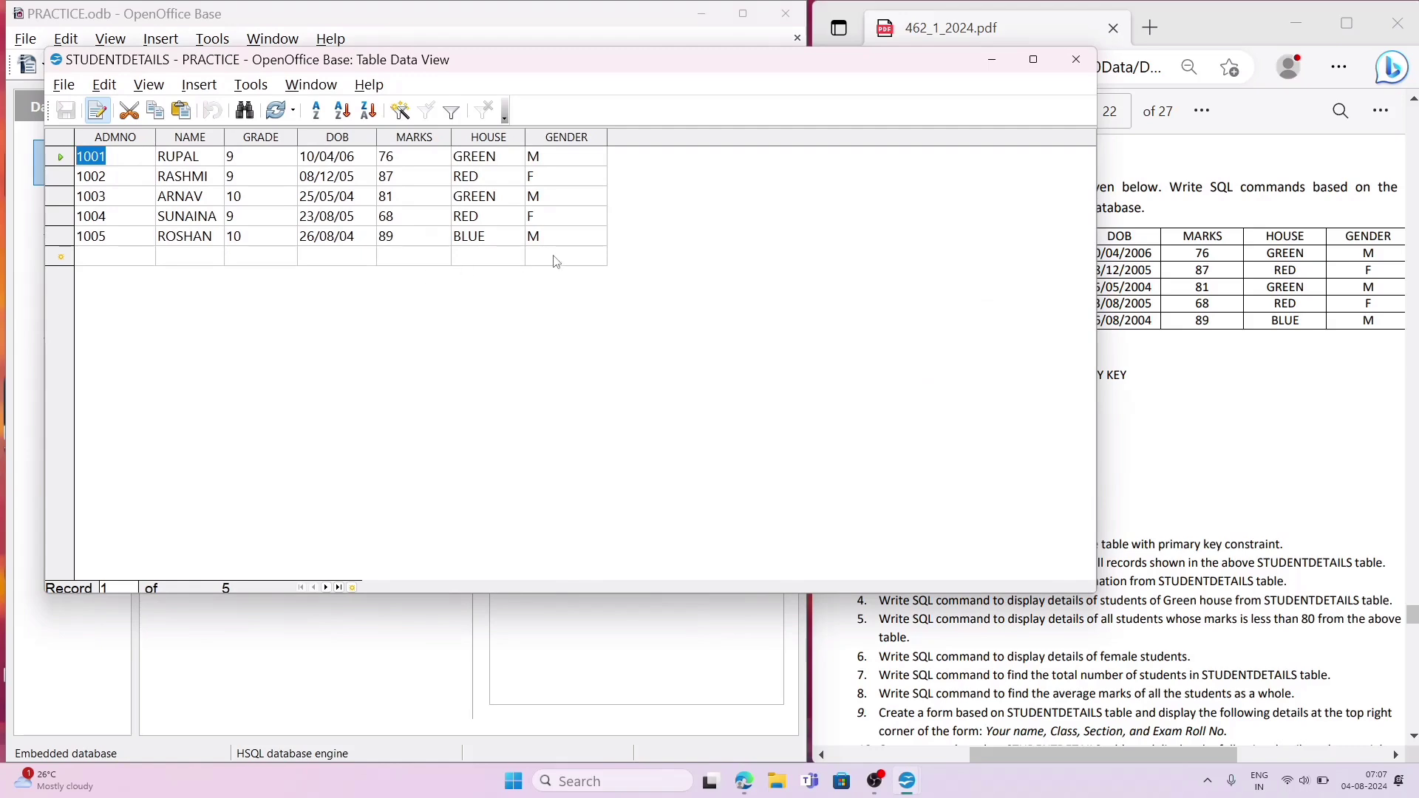
click(1081, 56)
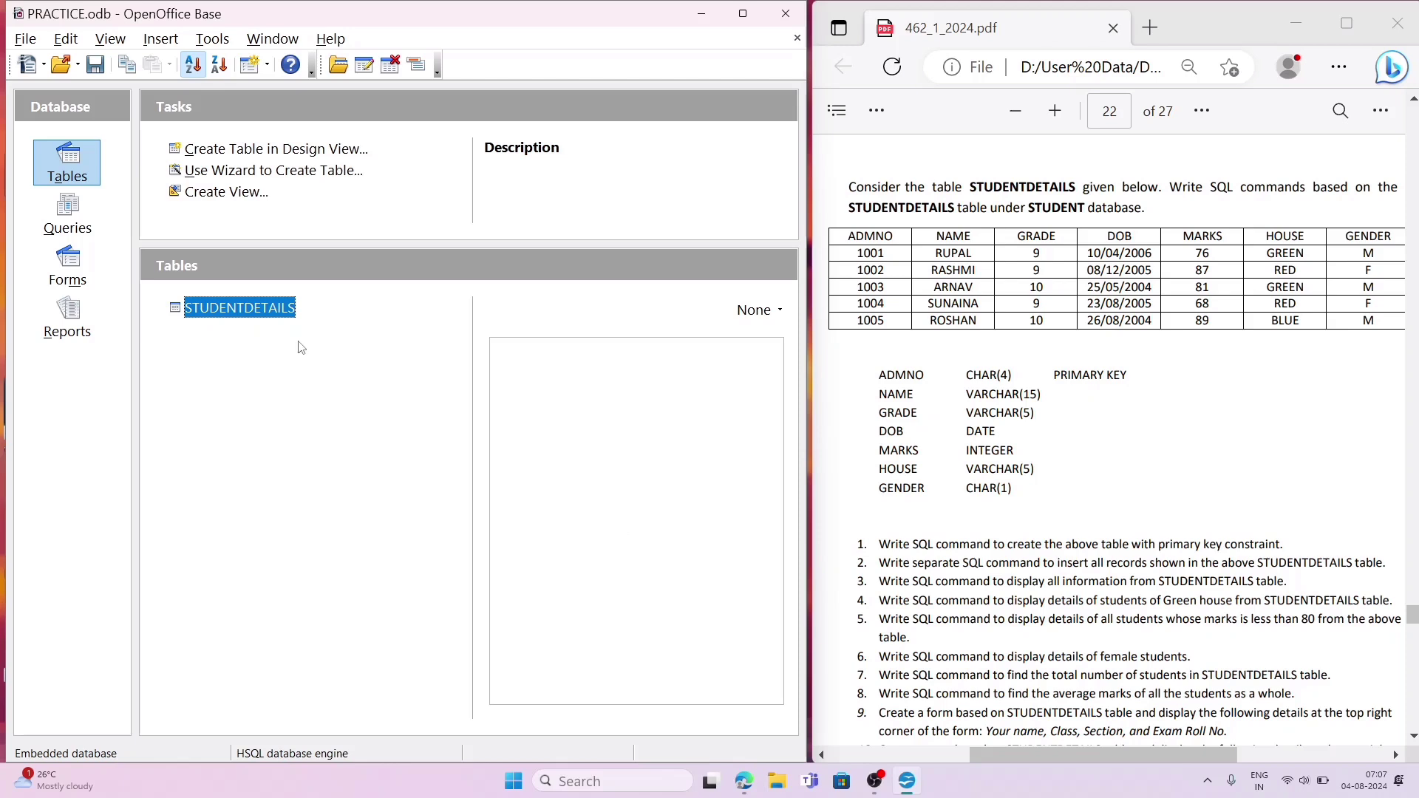
Step: Create a new query in SQL View and resize its window to fit beside the PDF
click(68, 222)
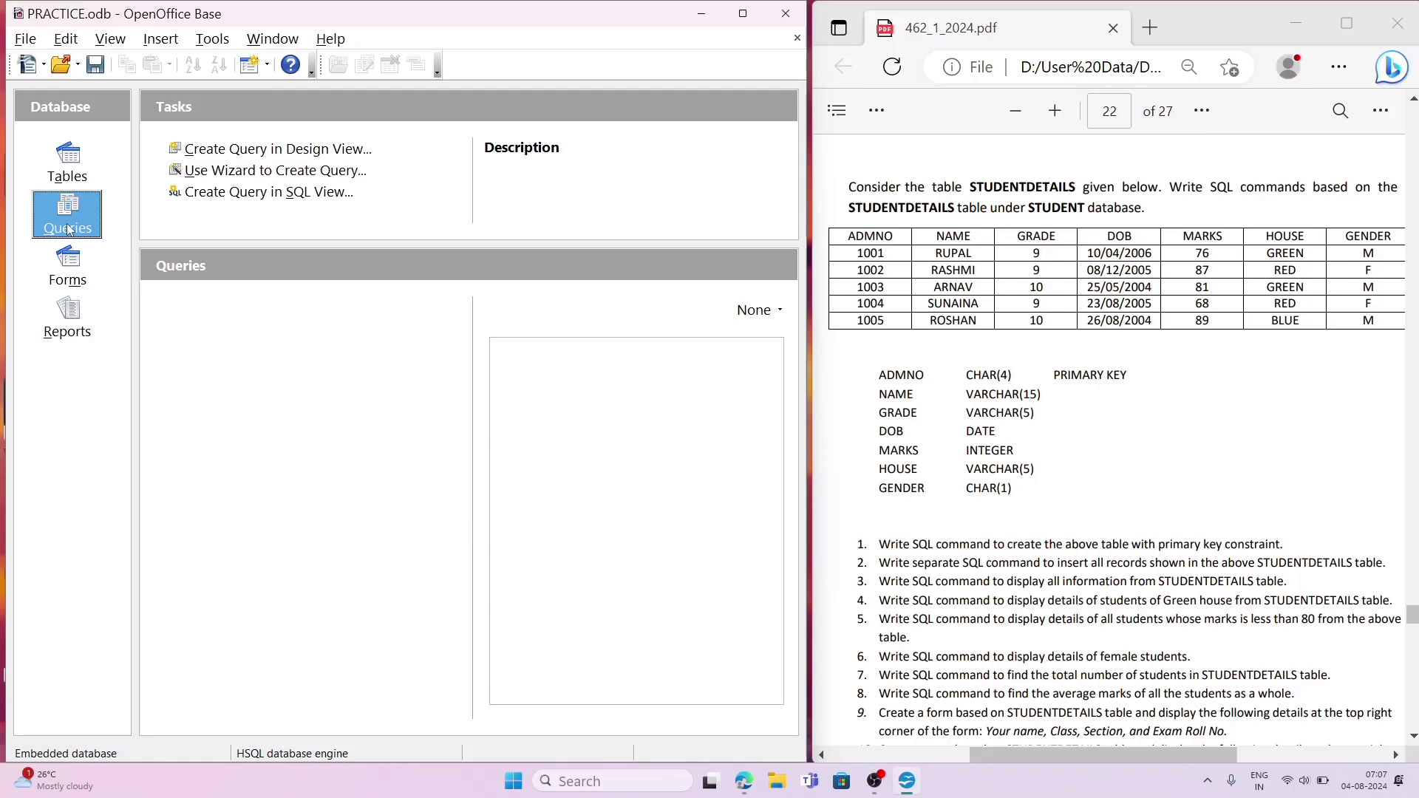
click(259, 198)
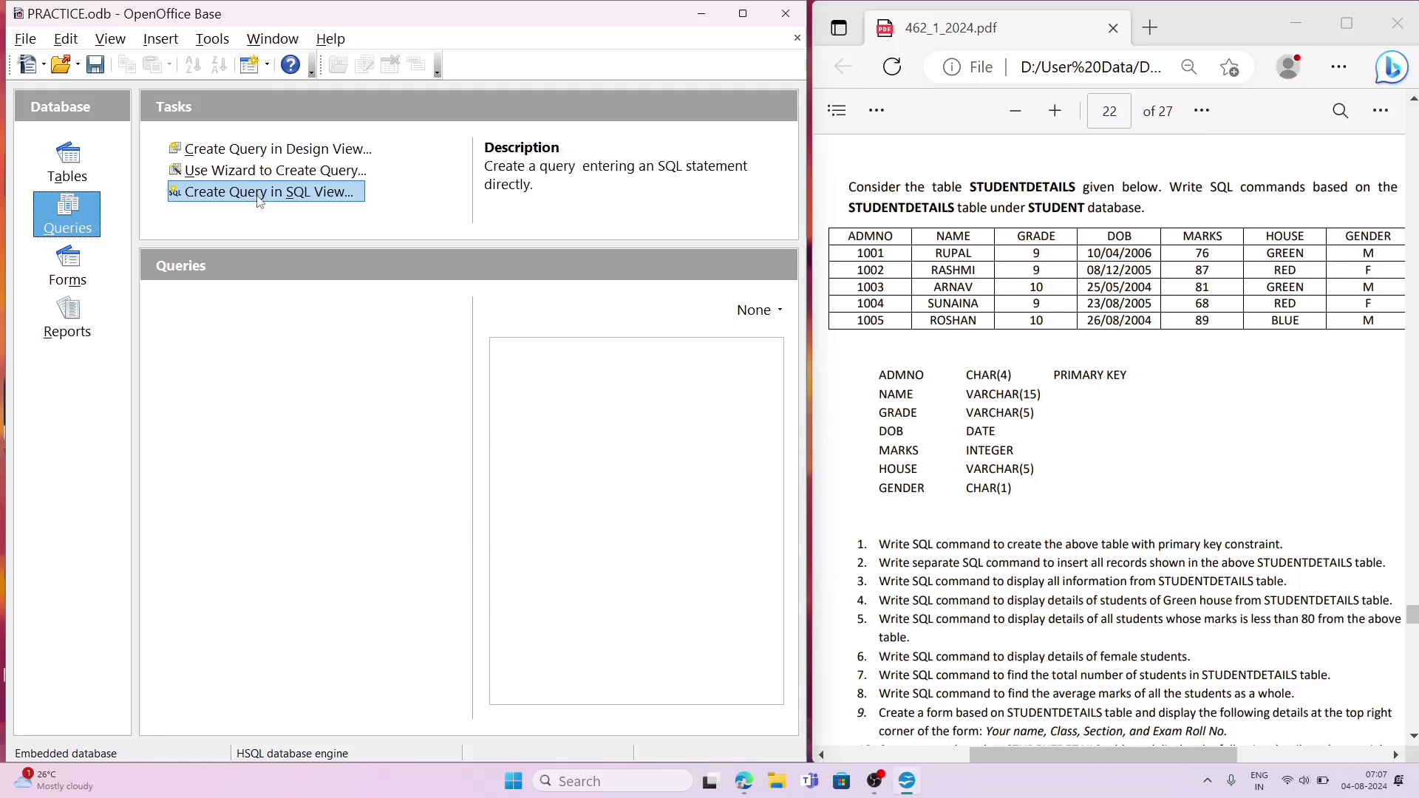
double_click(259, 195)
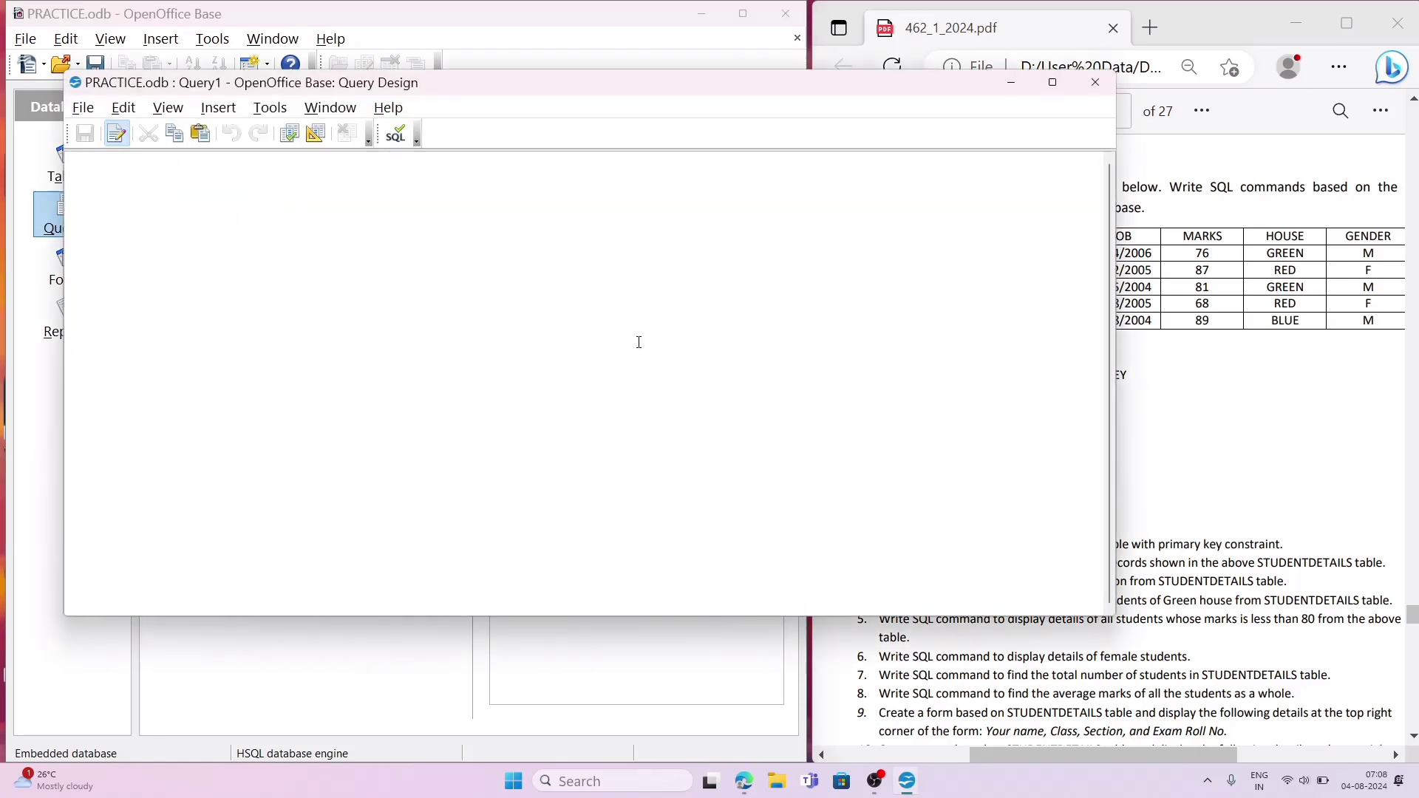
drag(1113, 619, 783, 681)
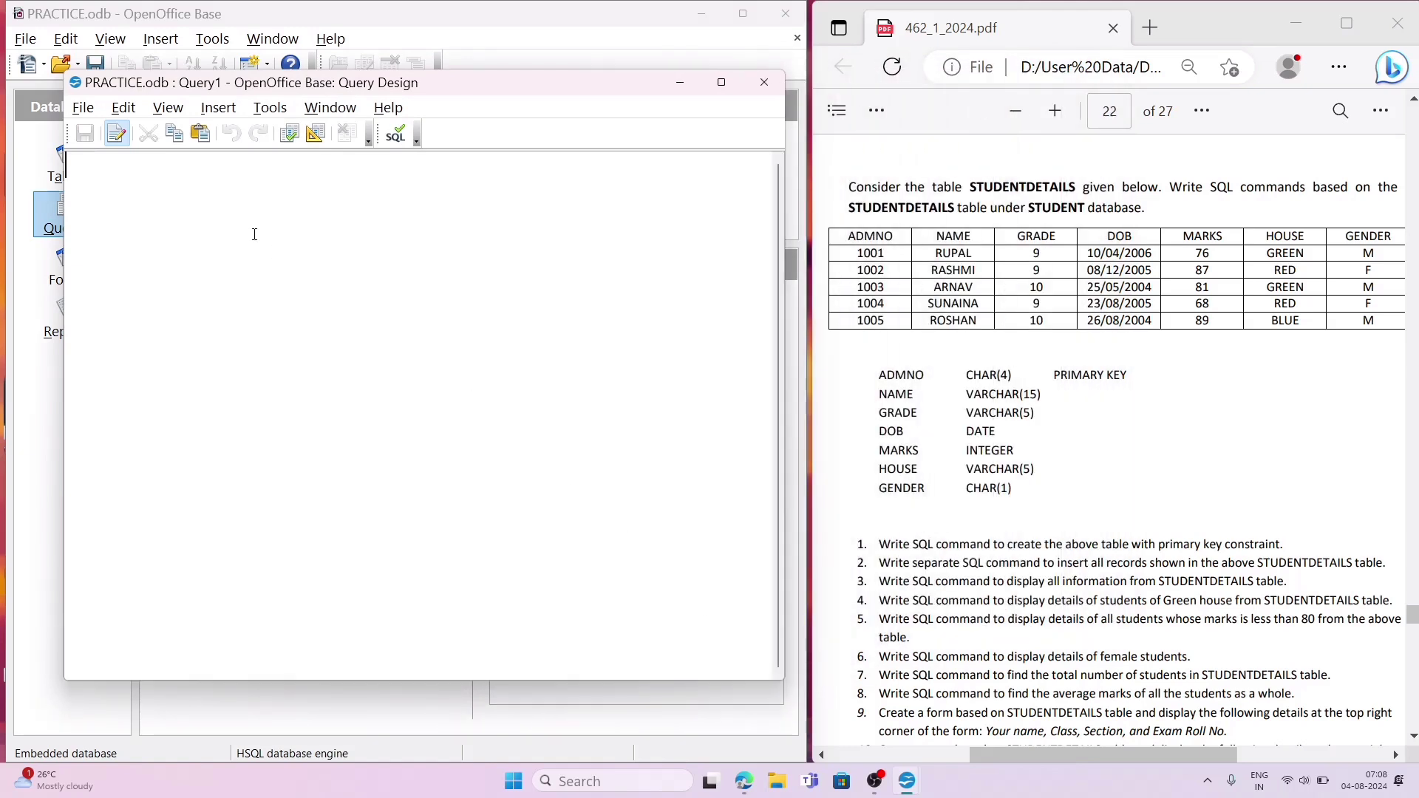
Step: Start an SQL statement in the new query with INSERT INTO STUDENTDETAILS VALUES
text(INSERT INTO)
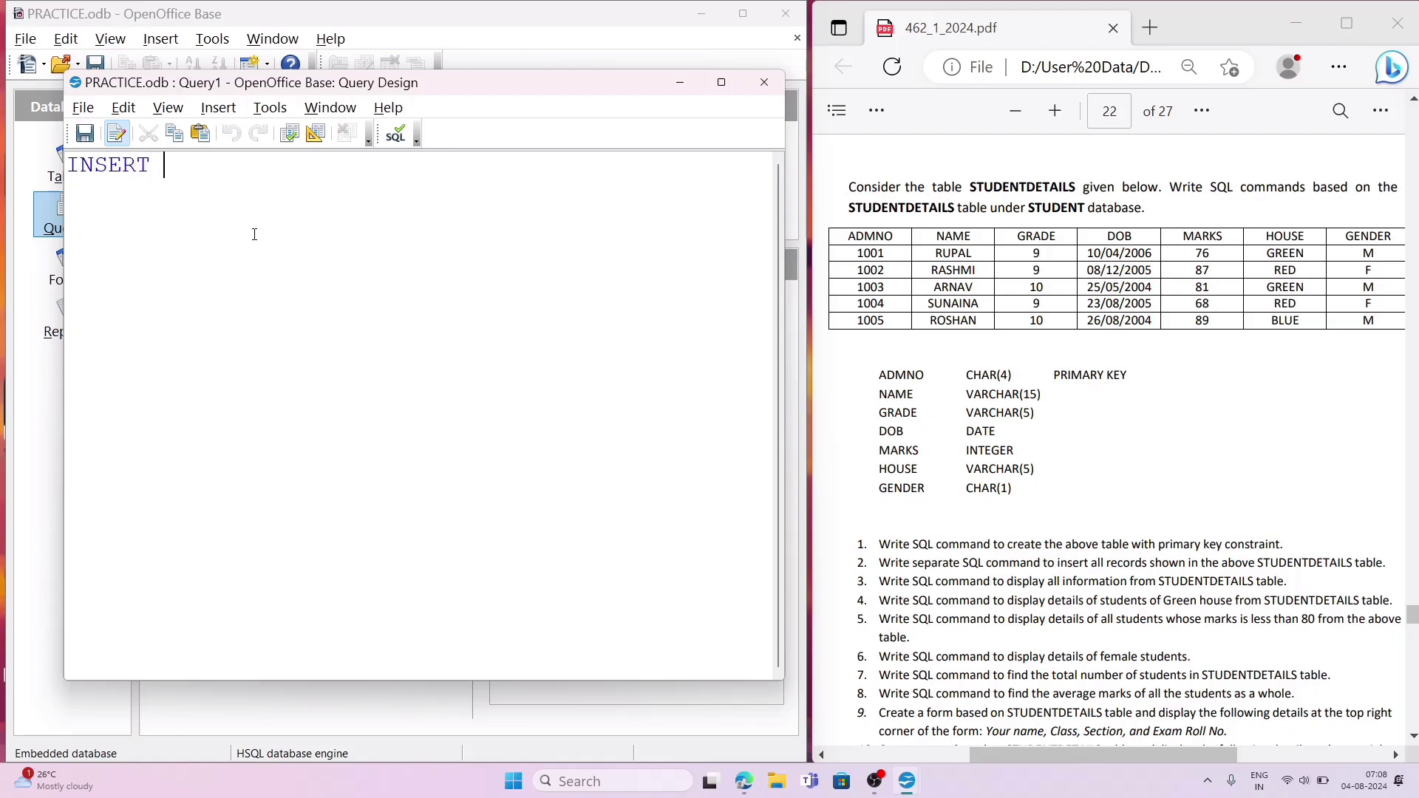
text( STUDENT)
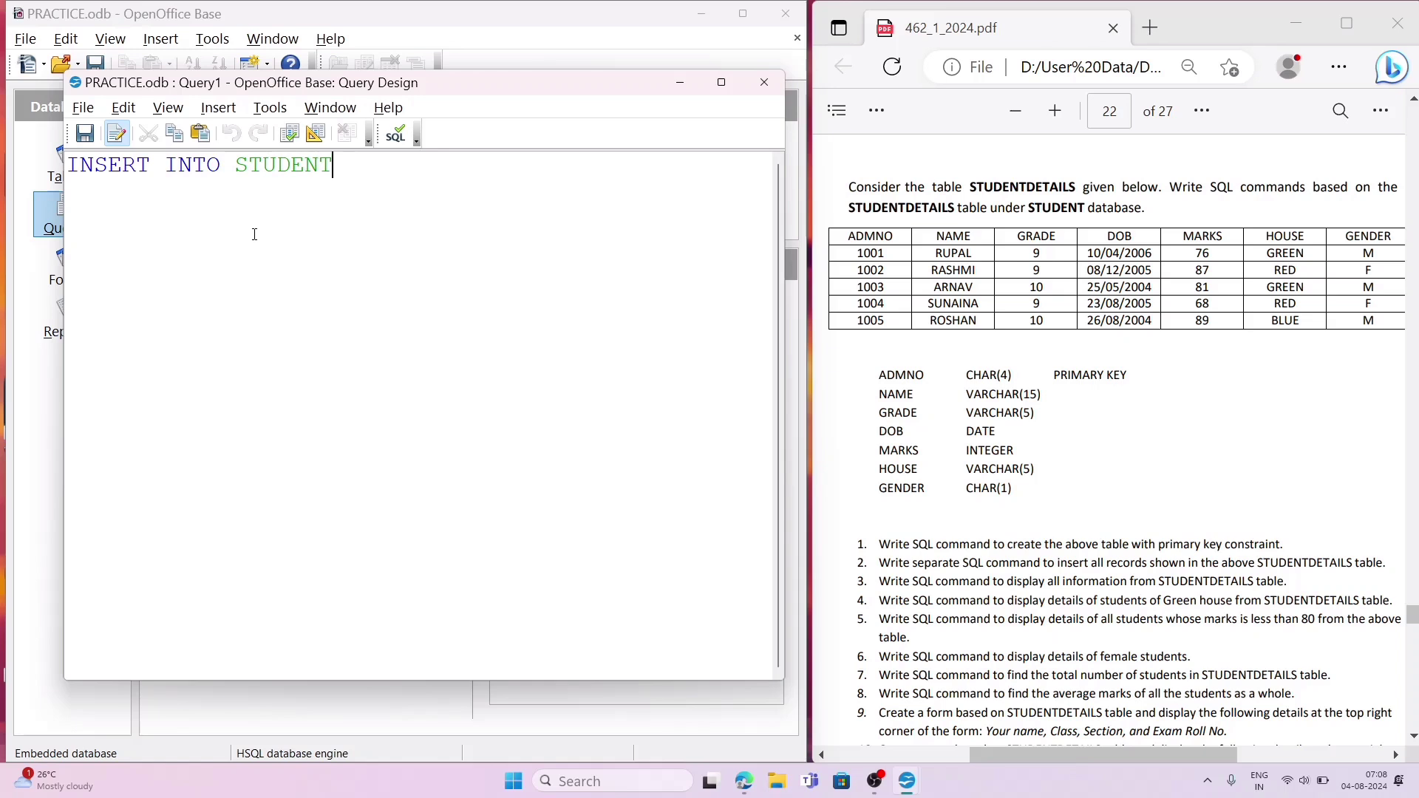
text(DETAIL)
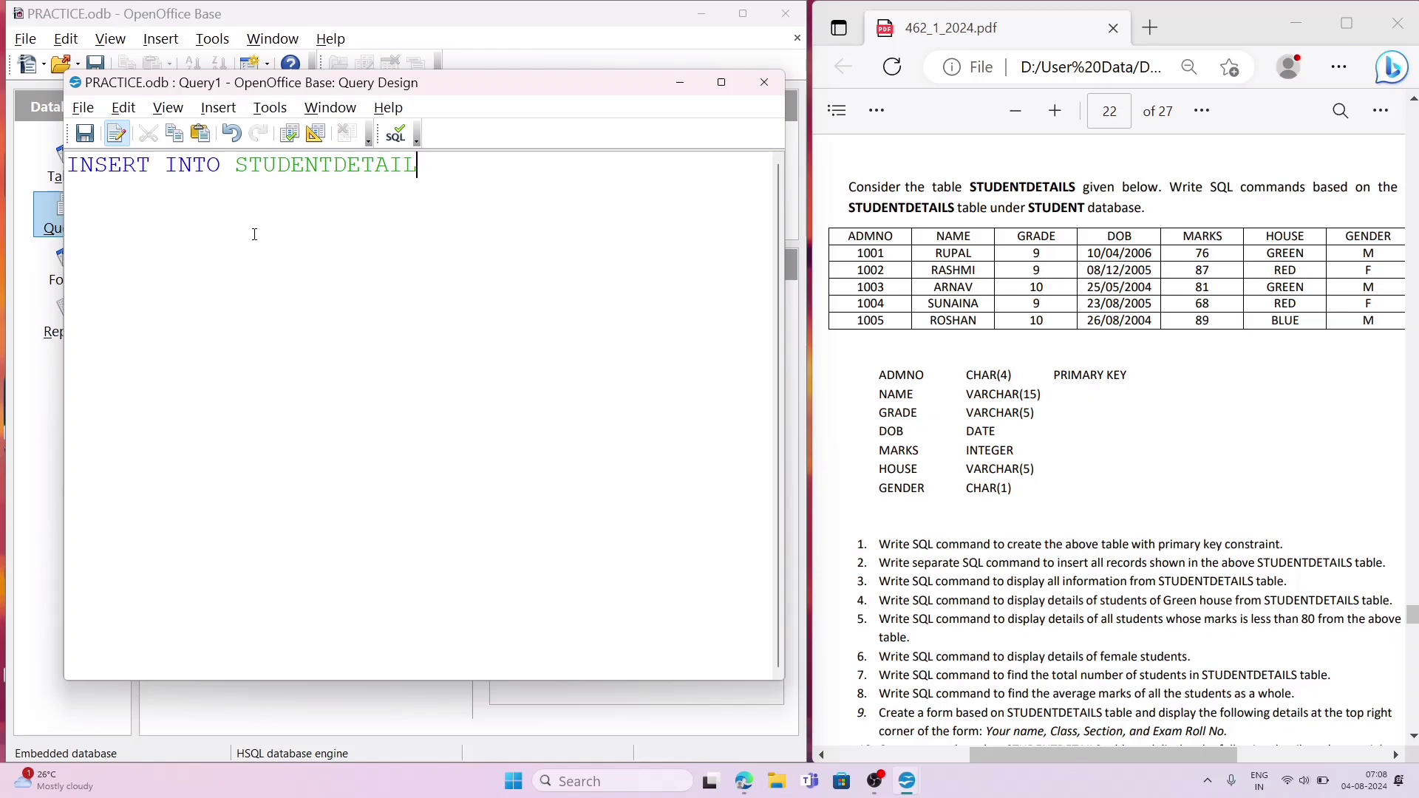
text(S VALUES)
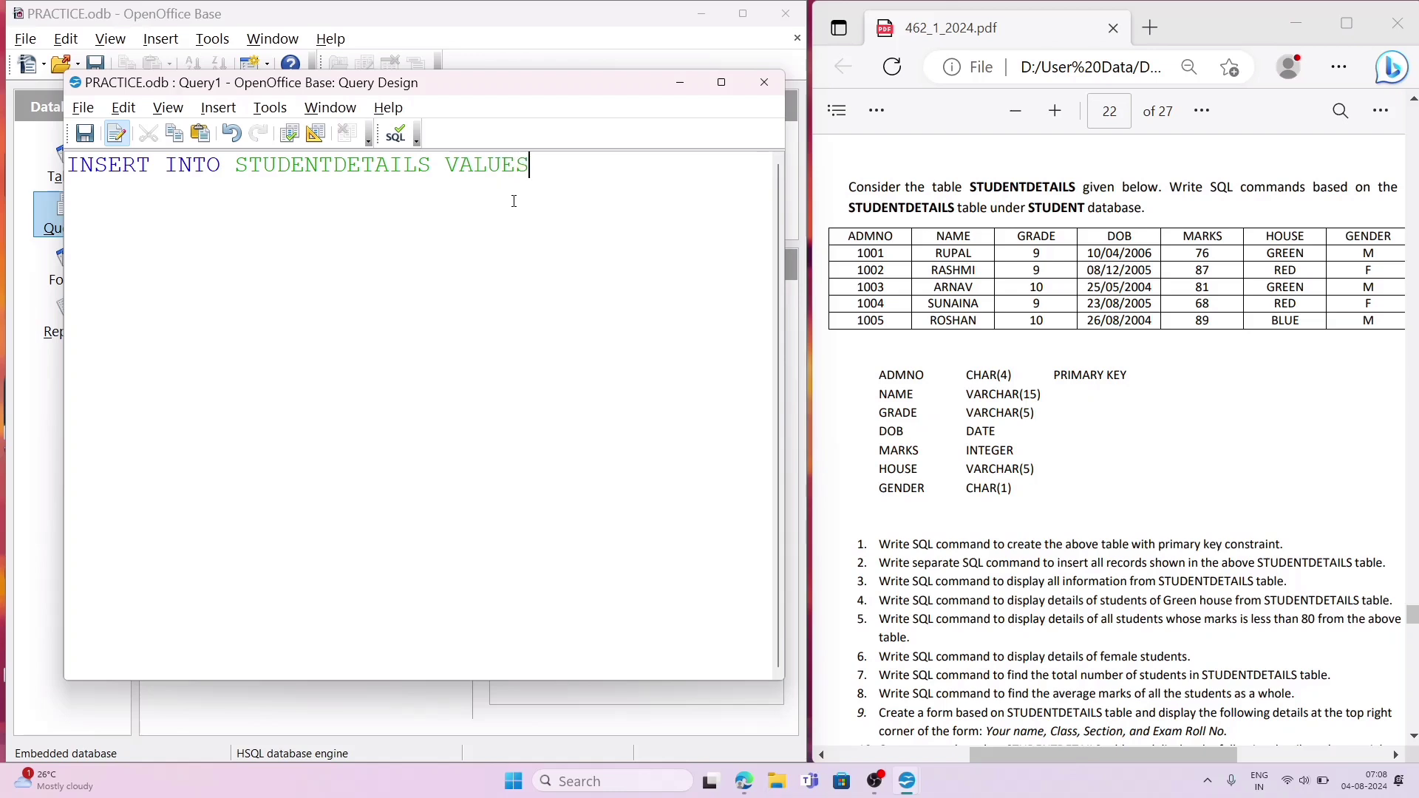
text((1001)
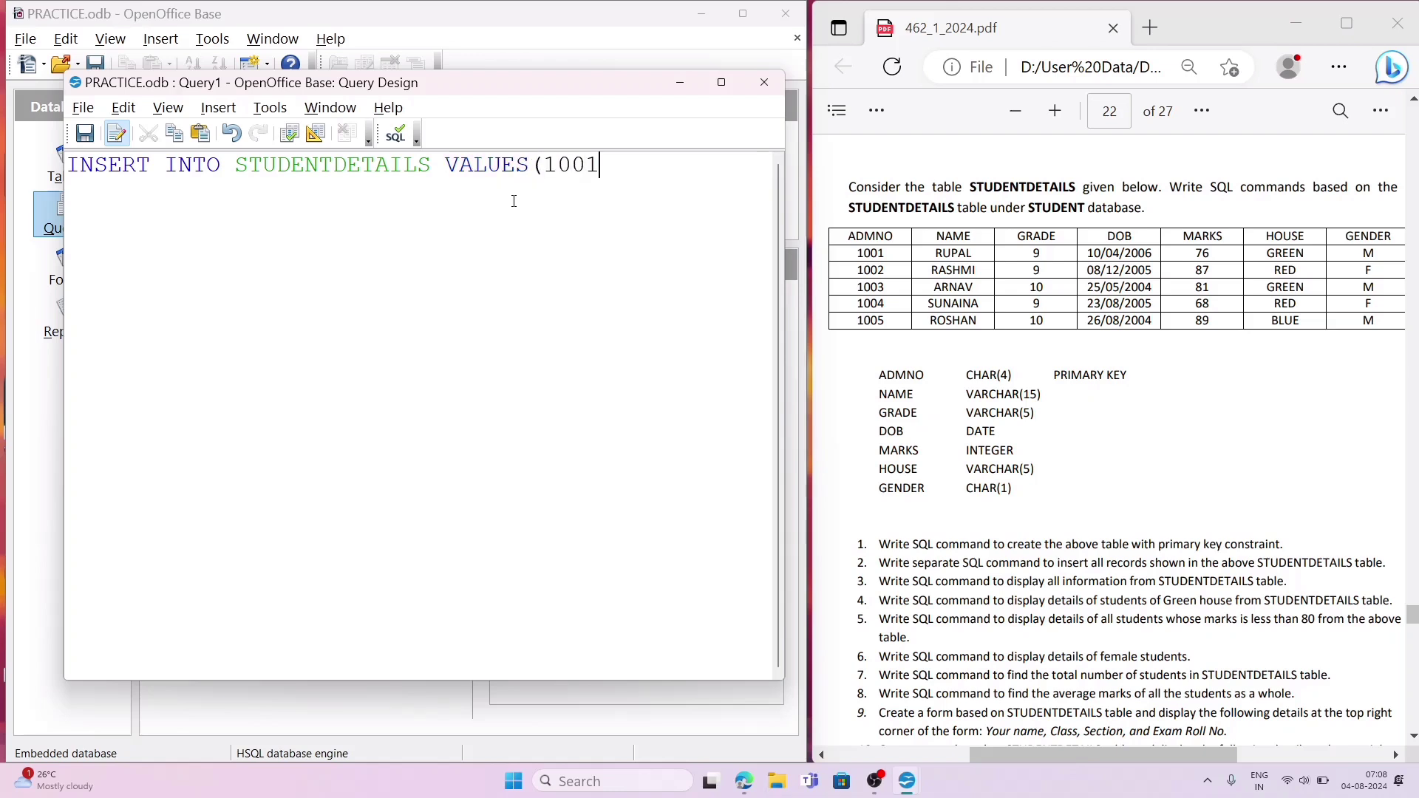
Step: Open the VALUES list and enter the new student's admission number and name as quoted text values
key(BackSpace)
key(BackSpace)
text('1)
text(00)
text(1)
text(',)
key(BackSpace)
key(BackSpace)
key(BackSpace)
text(6', 'RAM',)
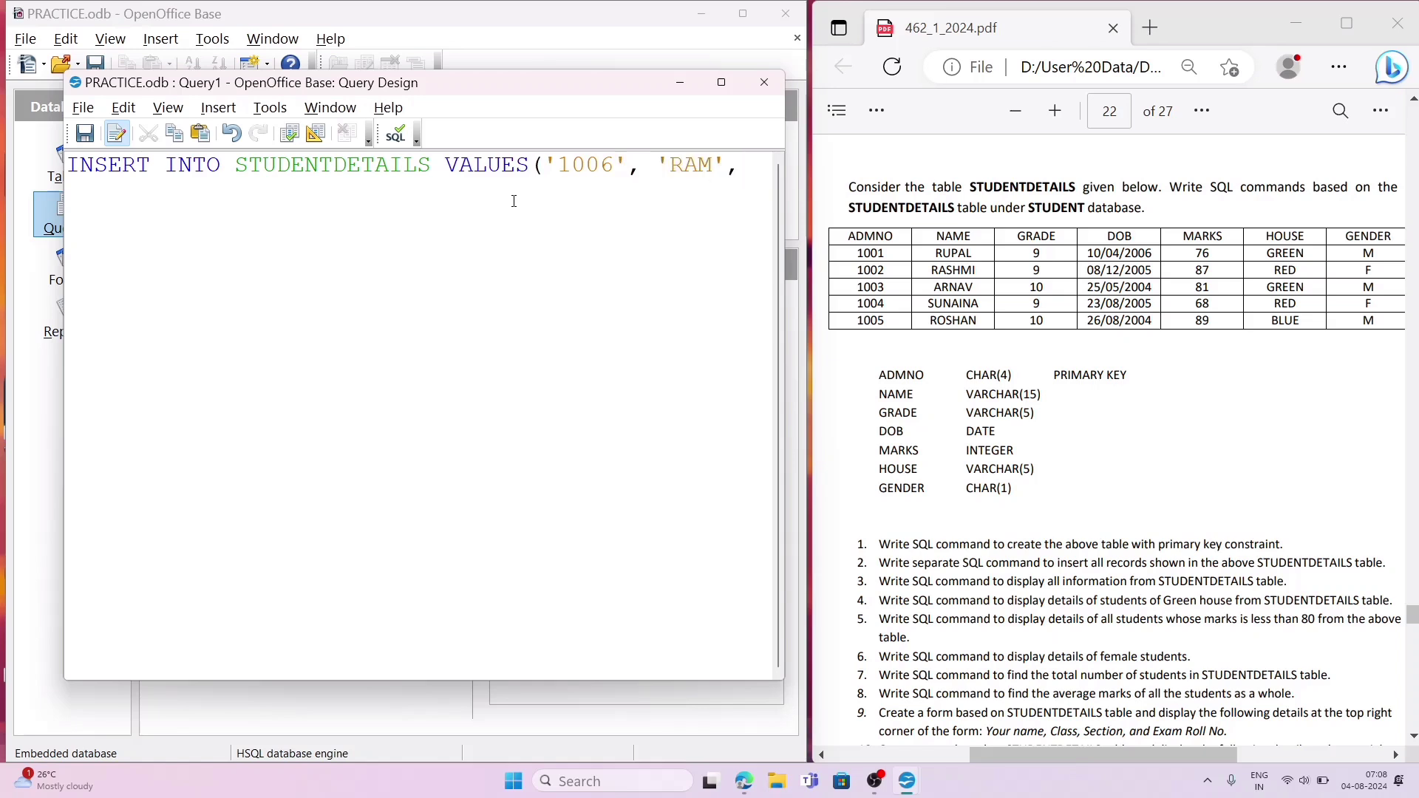
text( 10,)
Step: Continue the VALUES list with grade 10, the student's quoted date of birth and marks 75
text('10/10/2005)
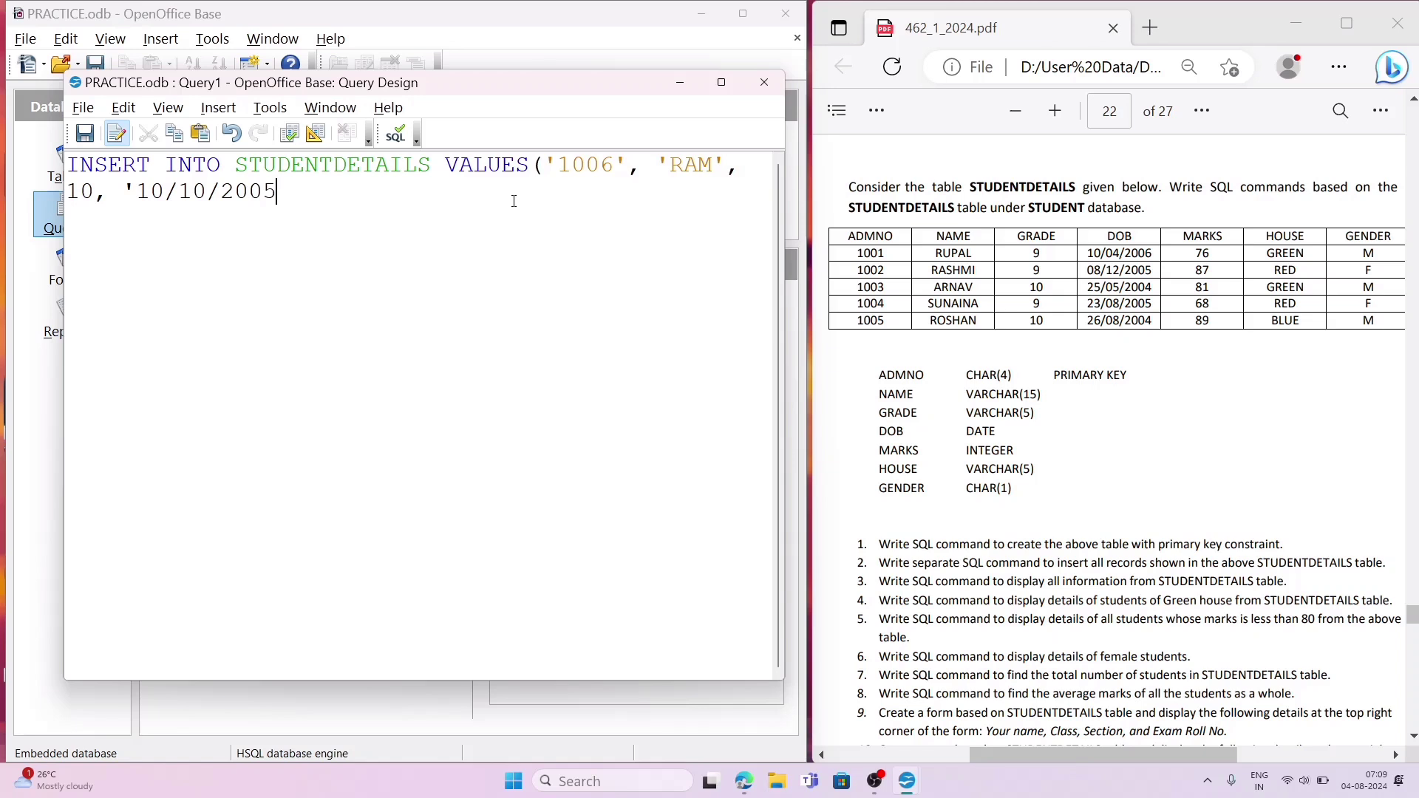
text(', 75, )
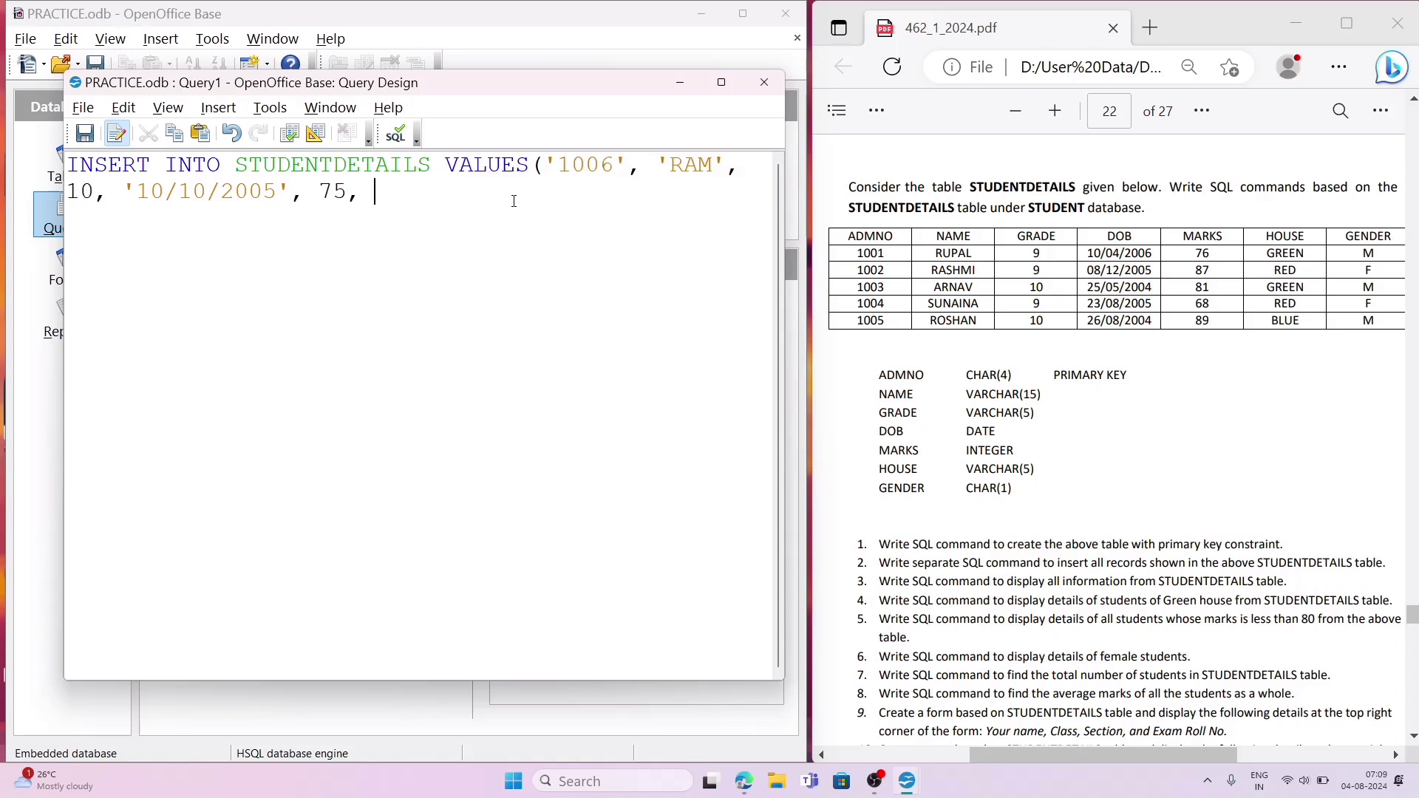
text('YELLOW', 'M');)
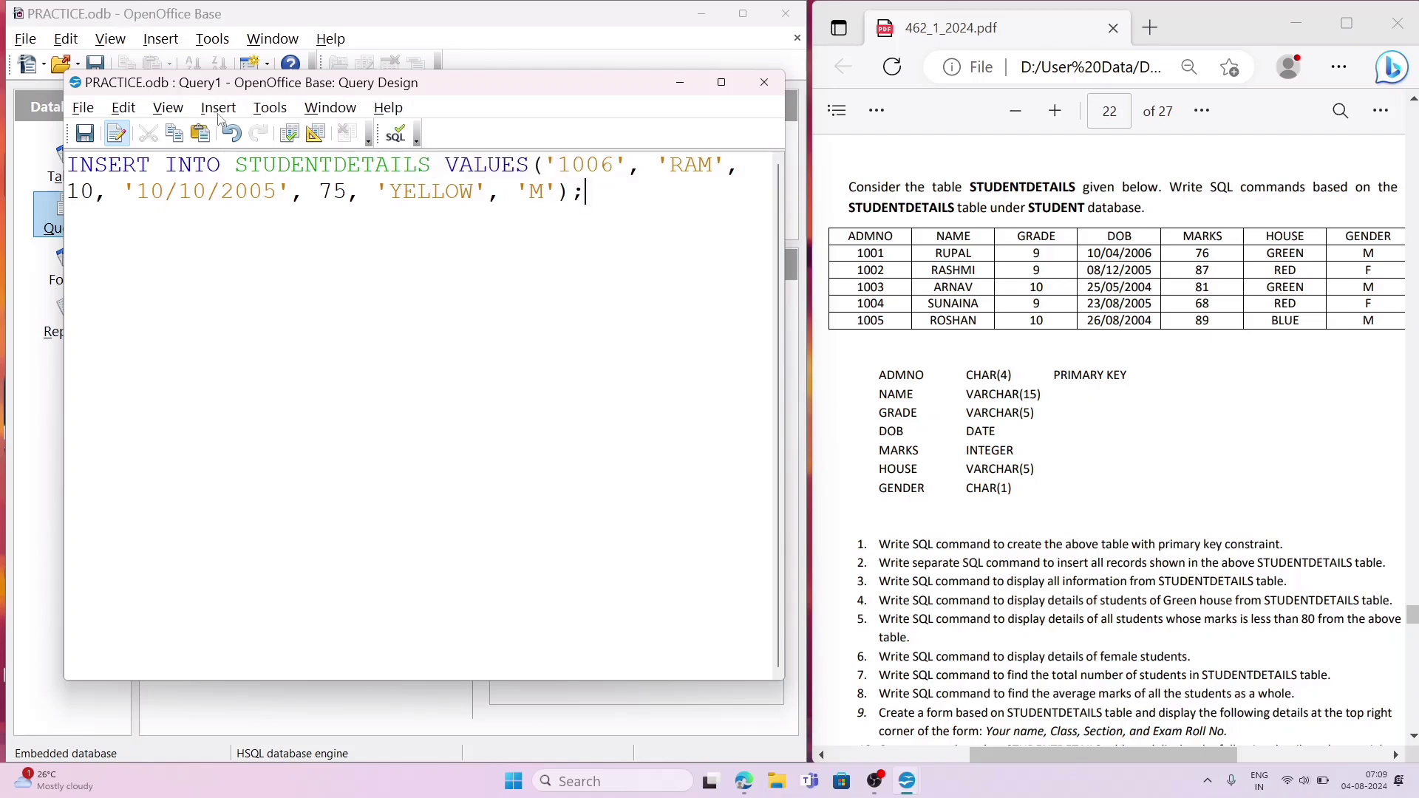
Step: Try to run the INSERT statement as a query, and close the query window without saving it
click(293, 144)
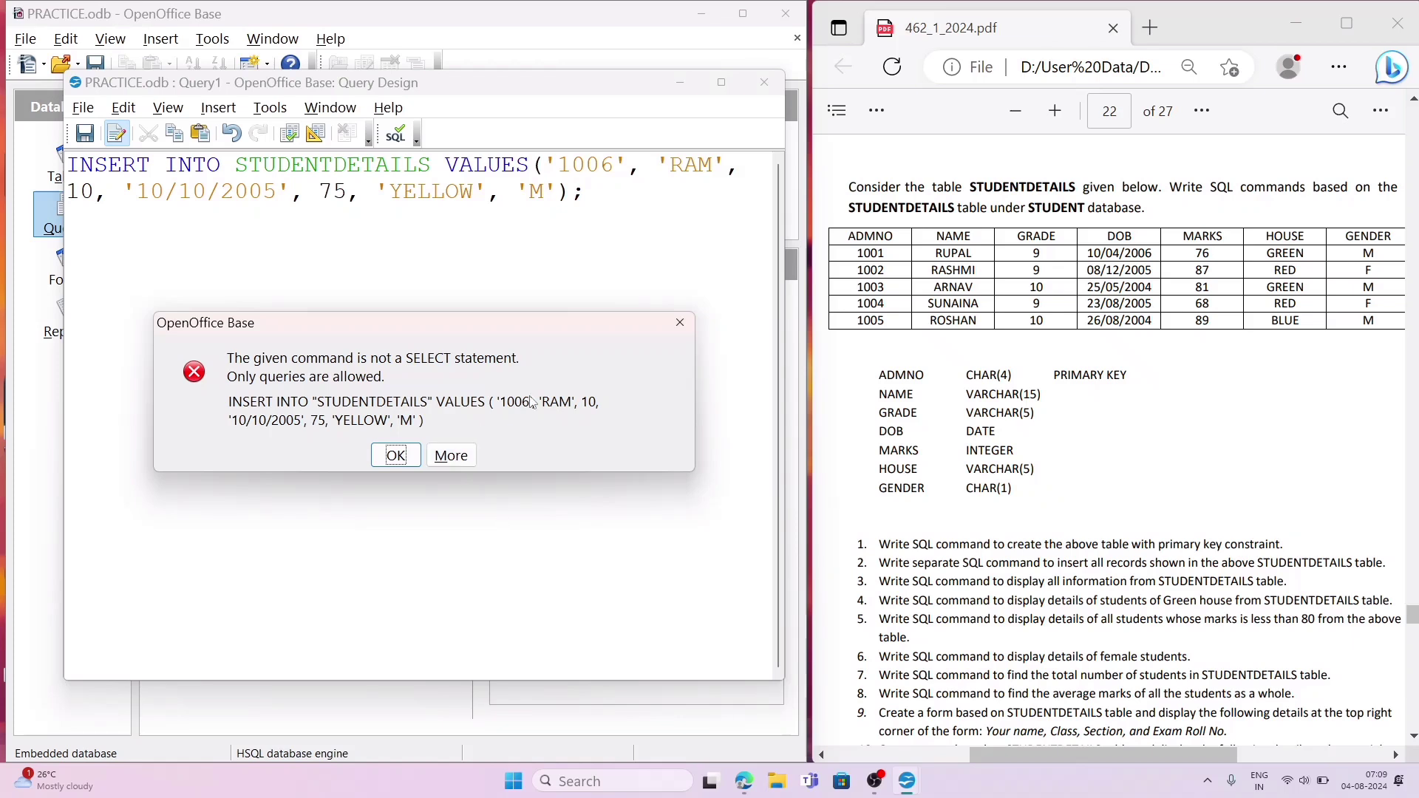
click(680, 325)
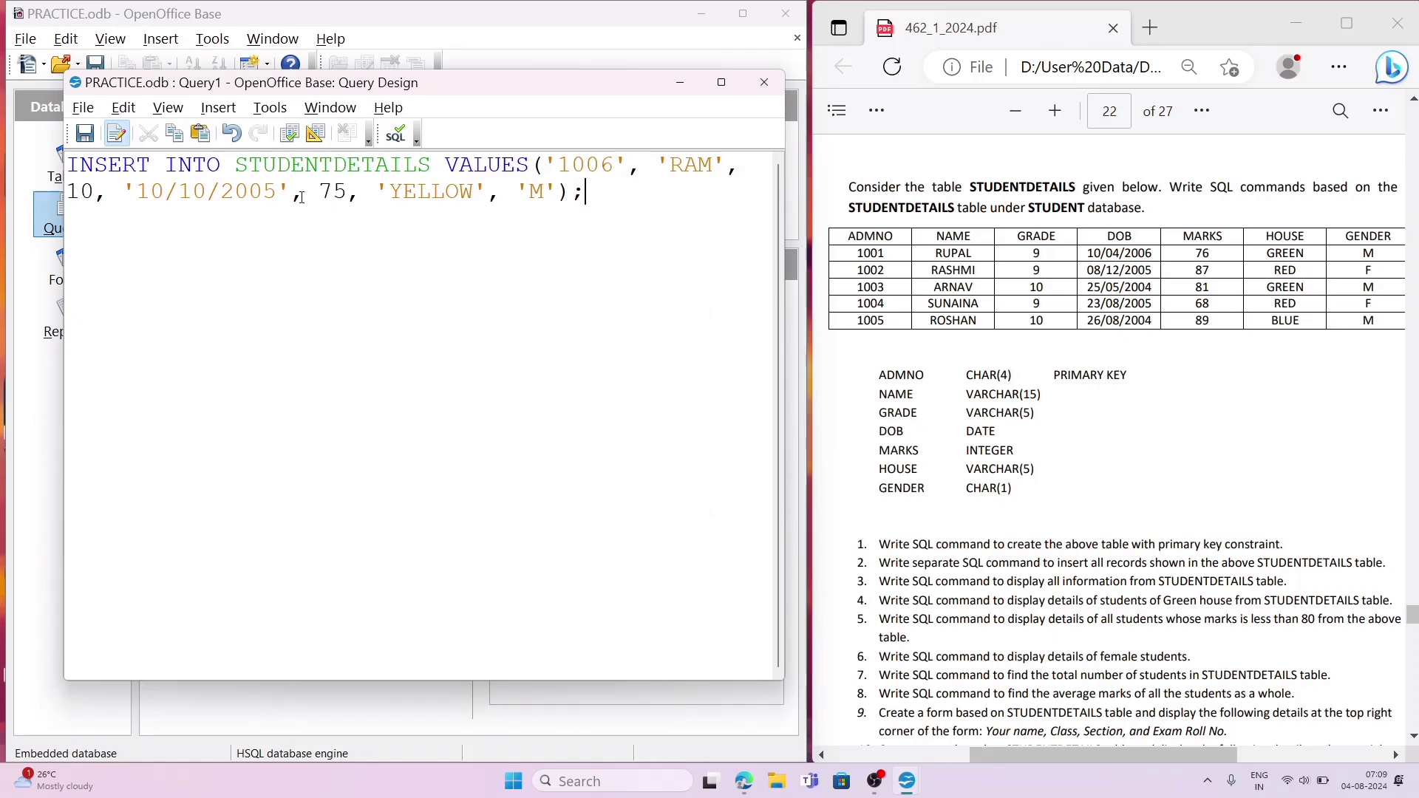
click(767, 83)
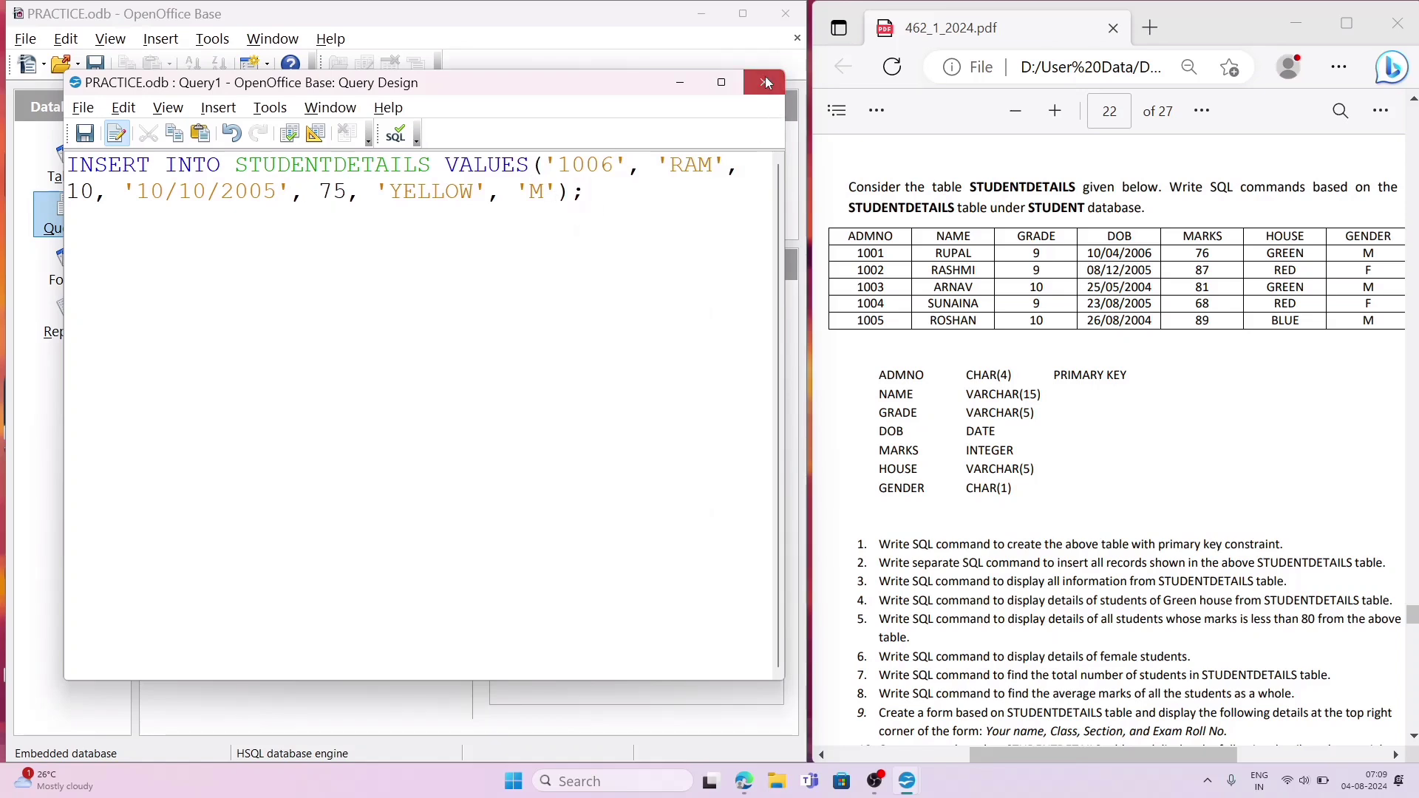
click(424, 412)
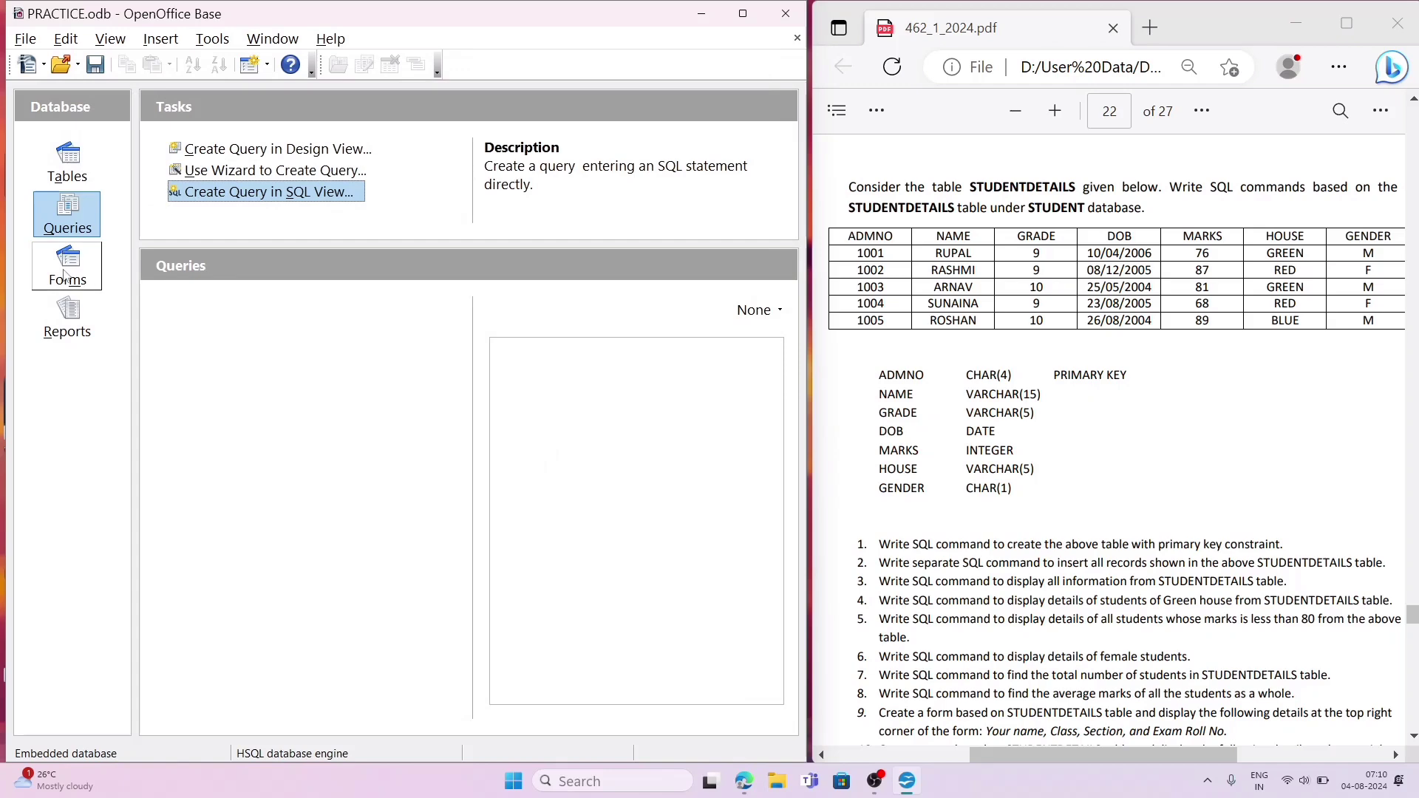
Step: Open the STUDENTDETAILS table to check whether the new record was stored, and close it again
click(66, 274)
click(68, 161)
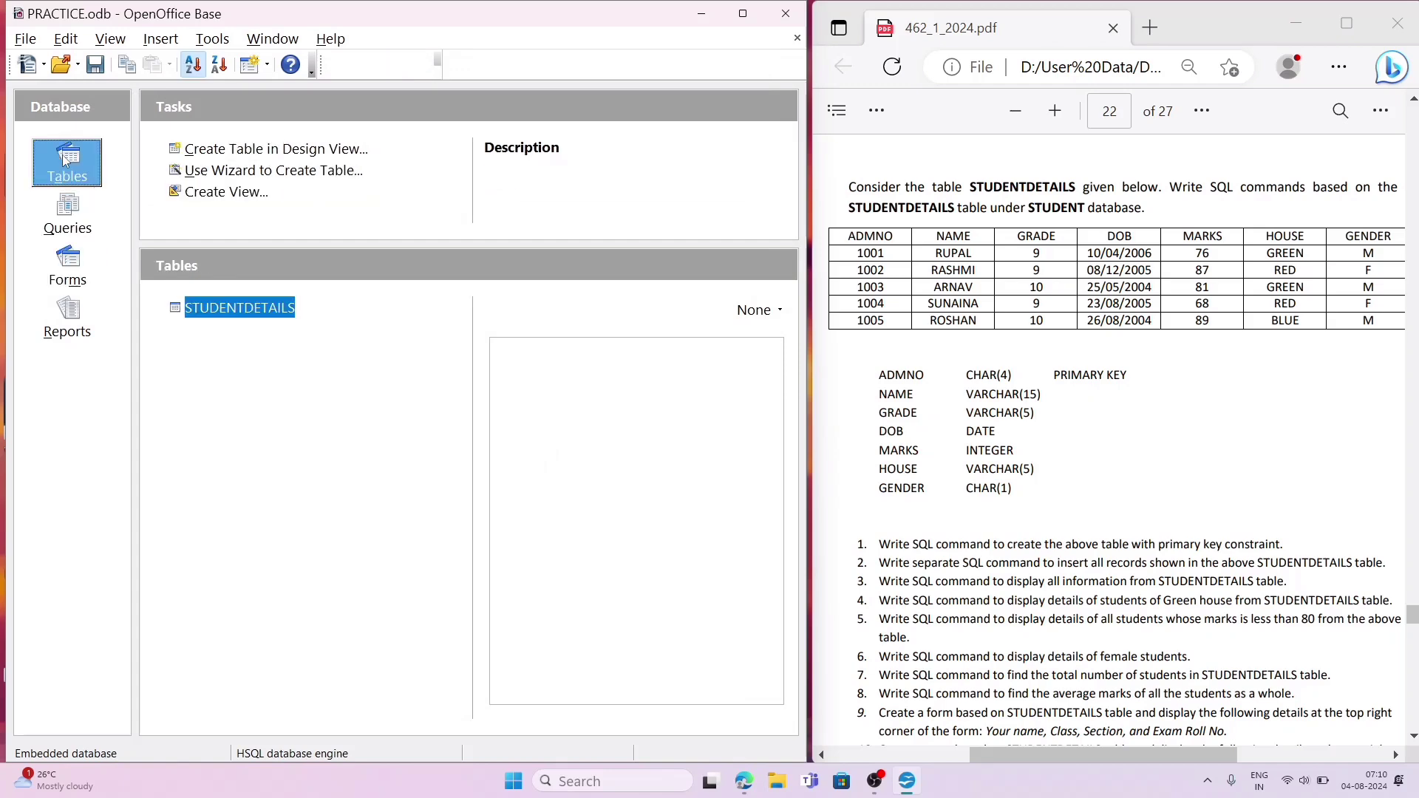
click(237, 309)
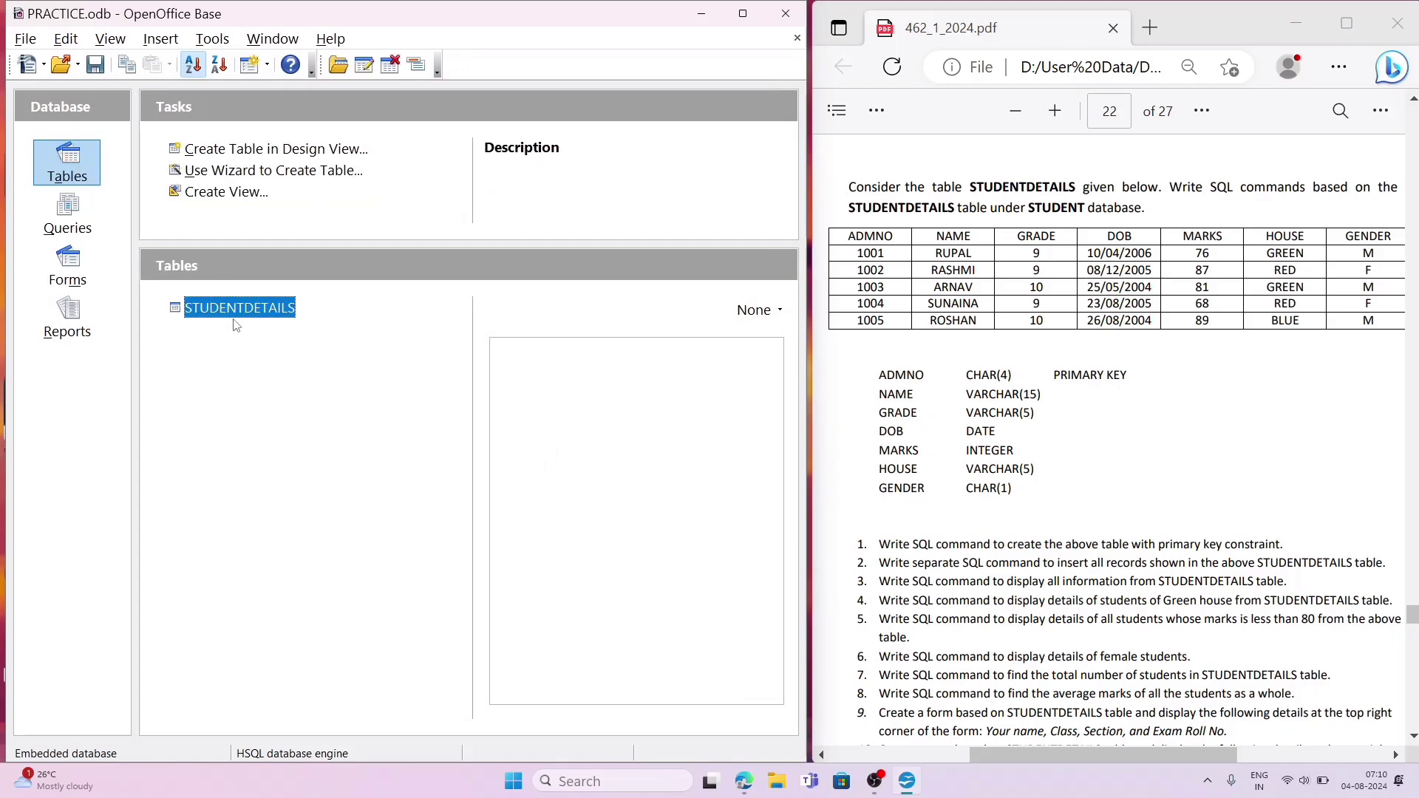
double_click(236, 310)
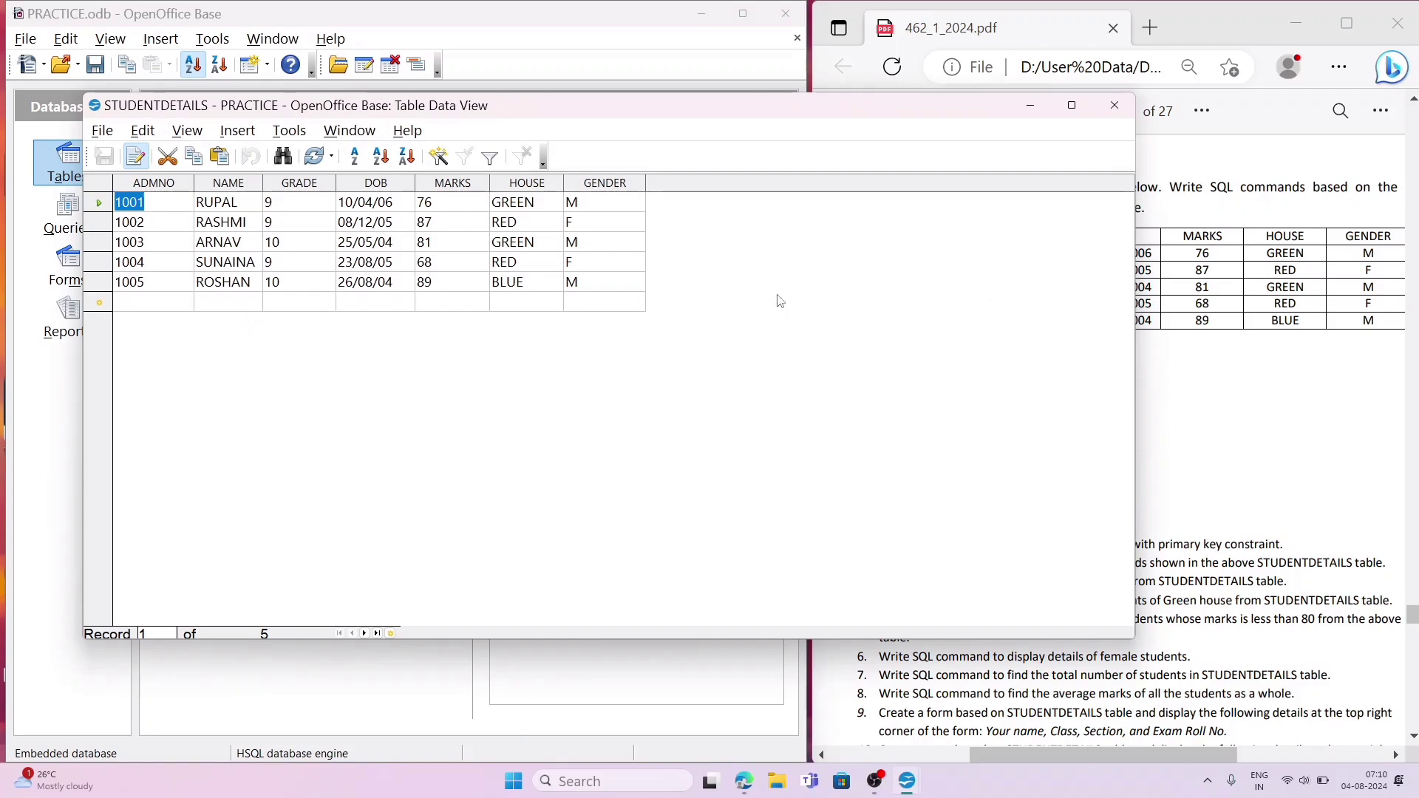
click(1114, 105)
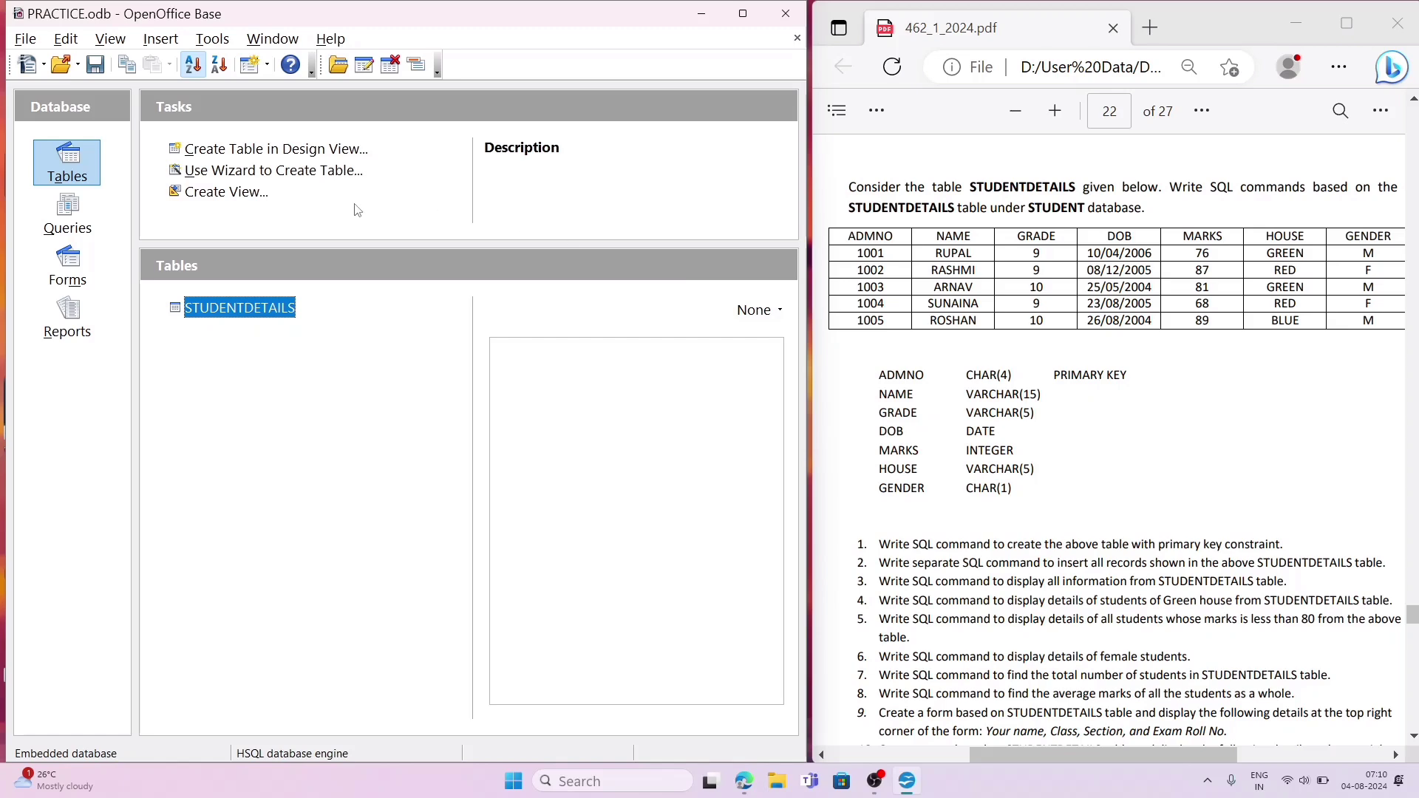
Step: Create a new query in SQL View with SELECT * FROM STUDENTDETAILS; and run it
click(79, 224)
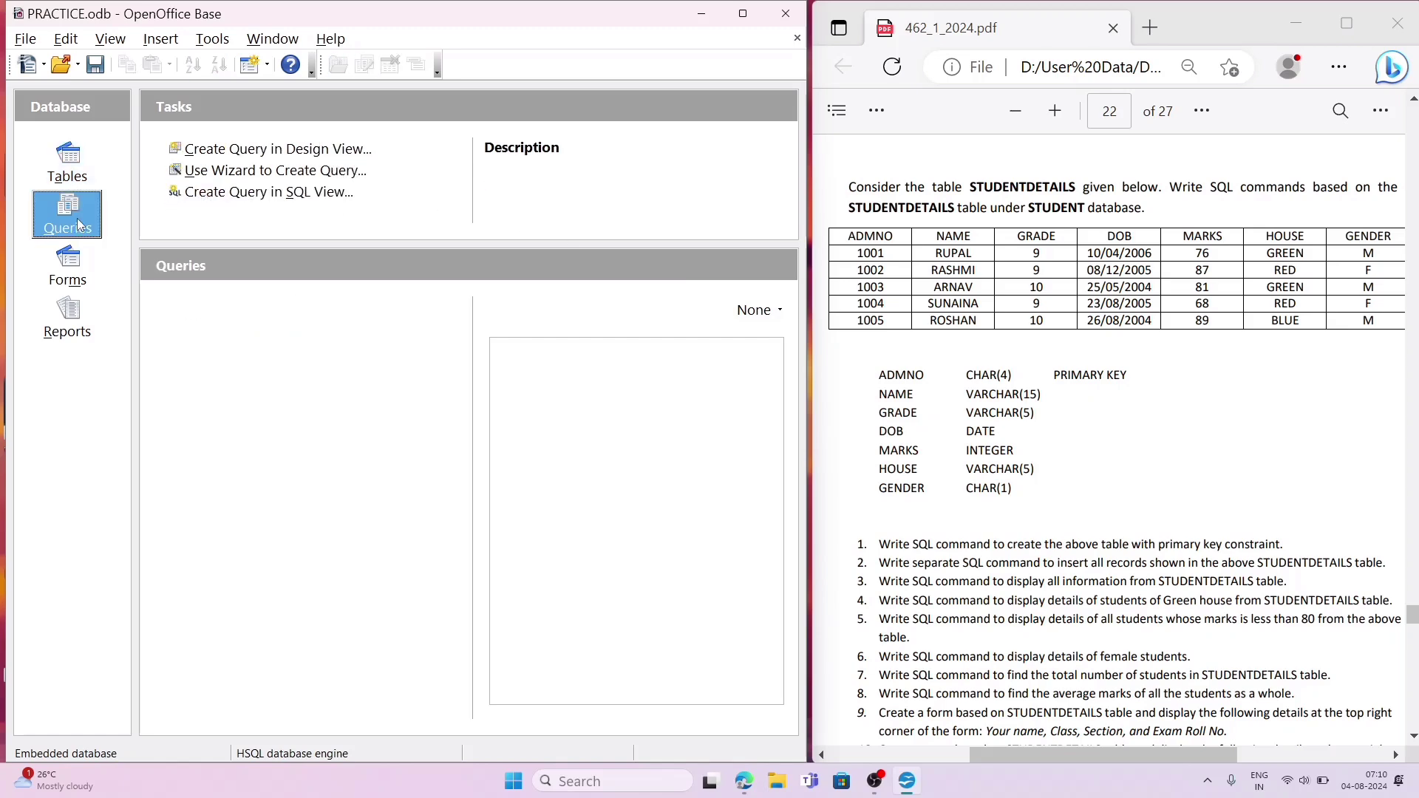
click(255, 193)
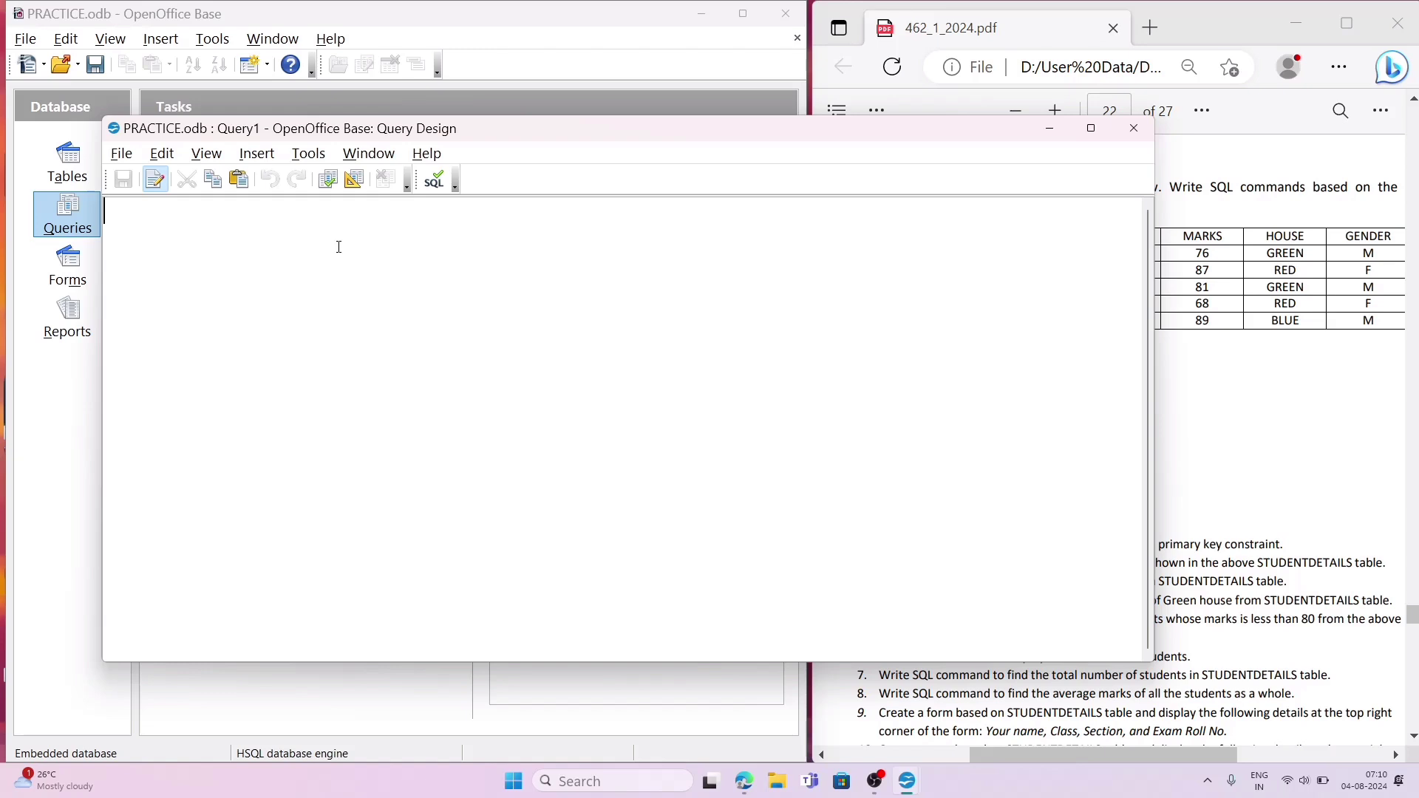
text(SELECT)
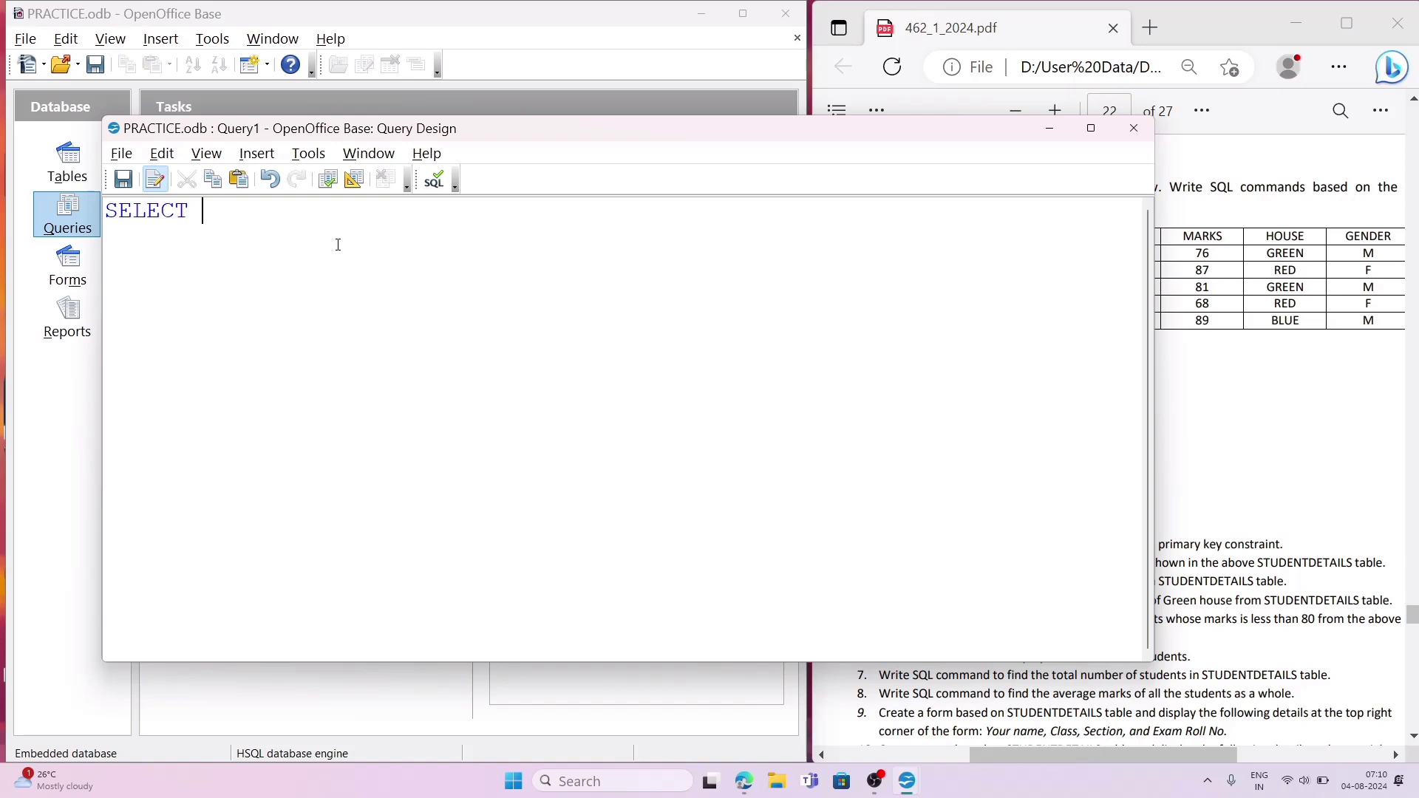
text(* FROM STU)
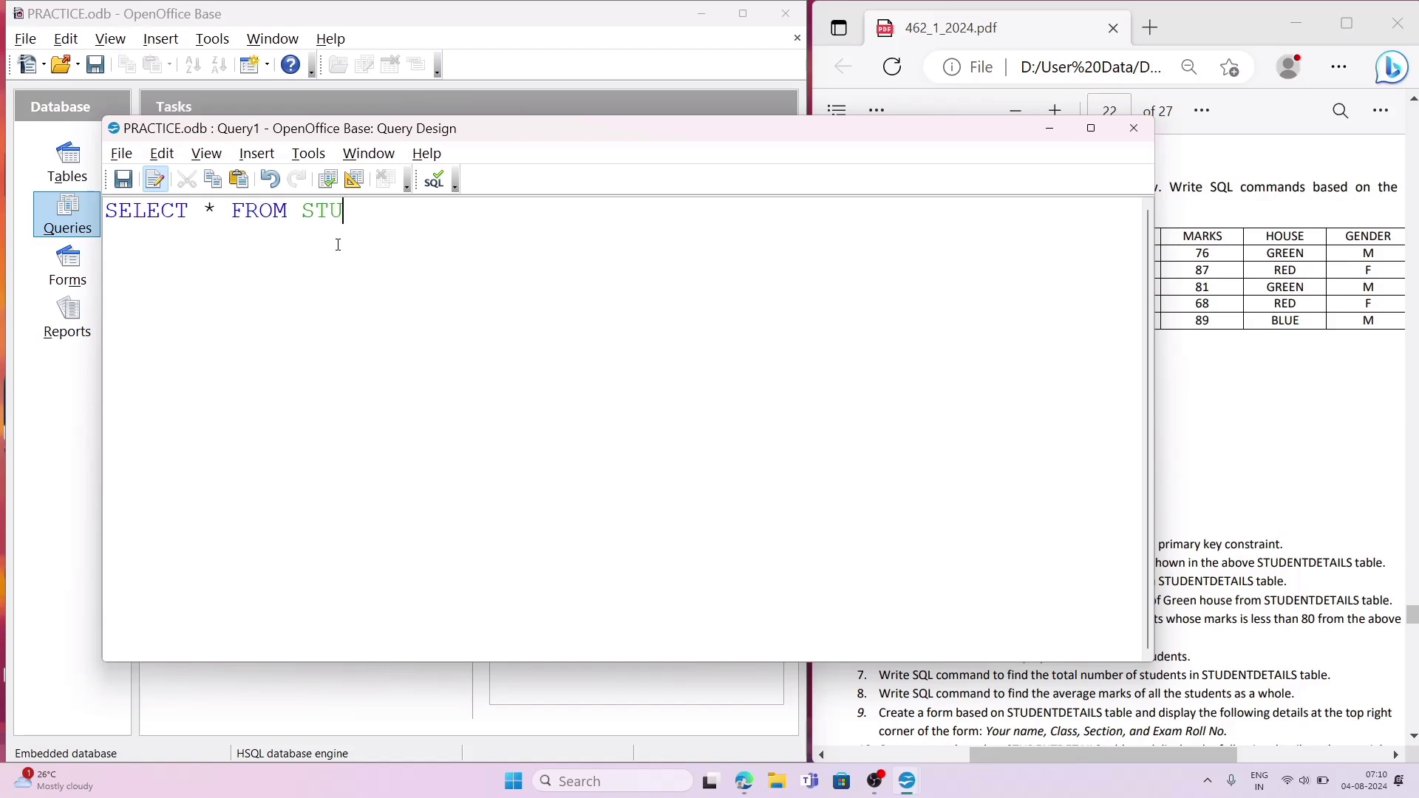
text(DENTDETA)
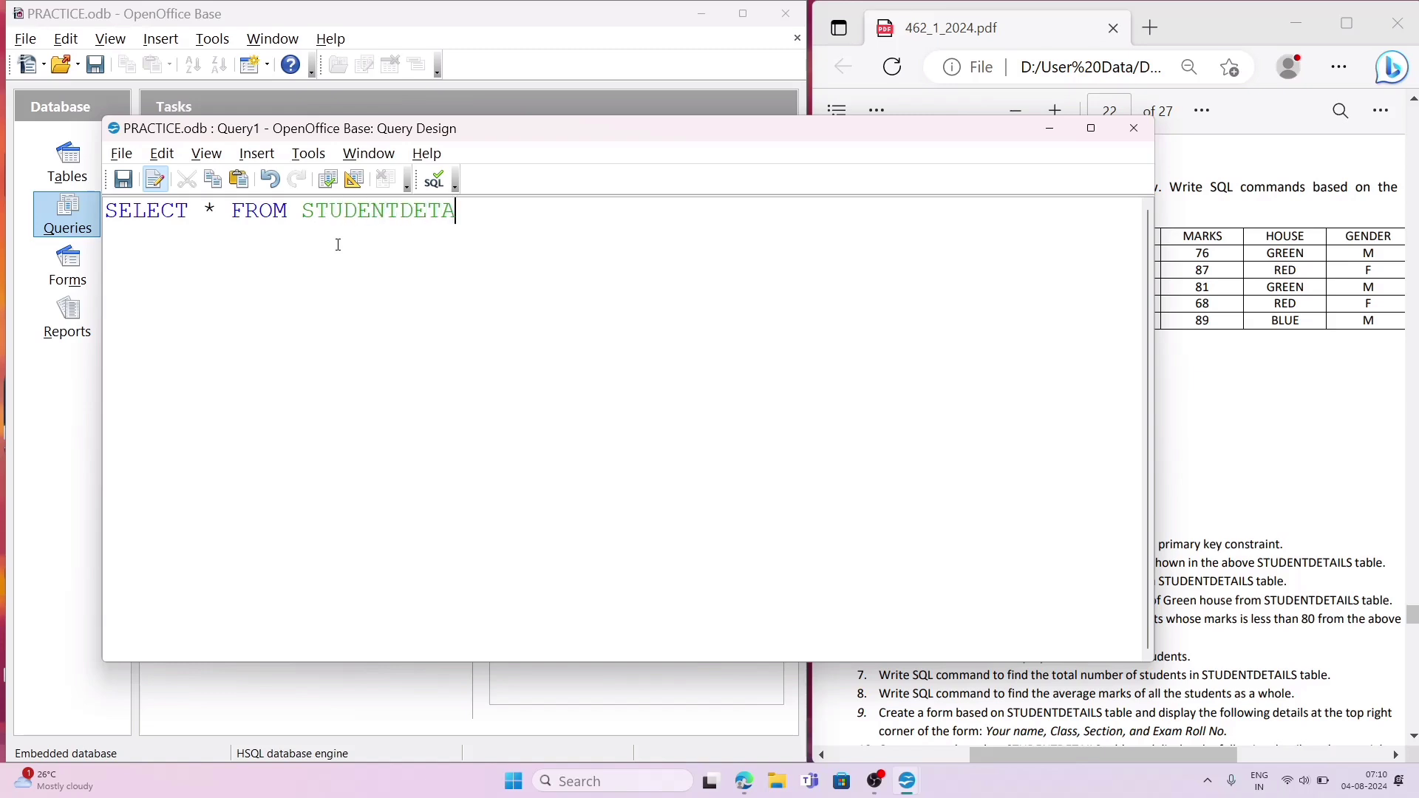
text(ILS;)
click(329, 180)
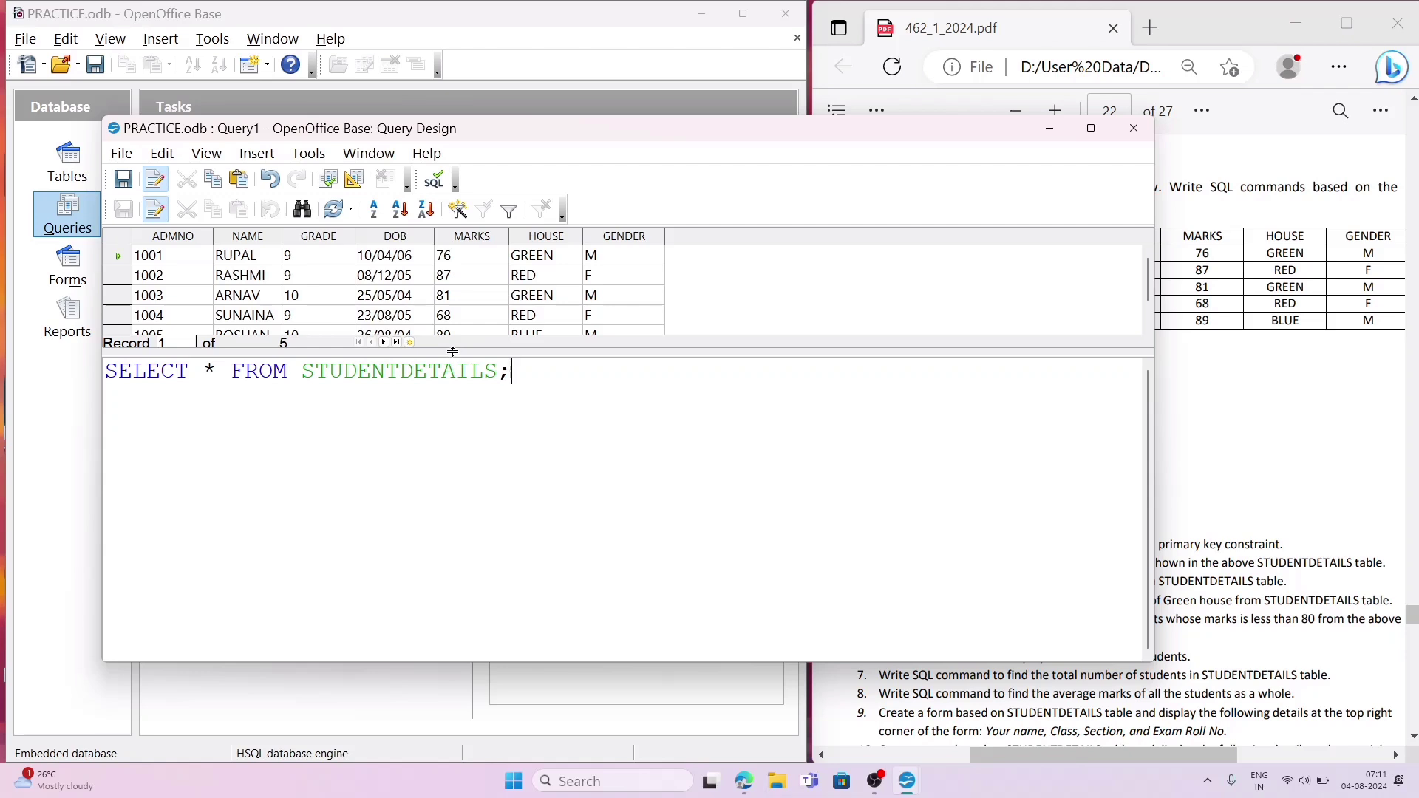
Step: Enlarge the query's results area to fit all records, and move and narrow the query window to sit beside the PDF
drag(452, 352, 454, 392)
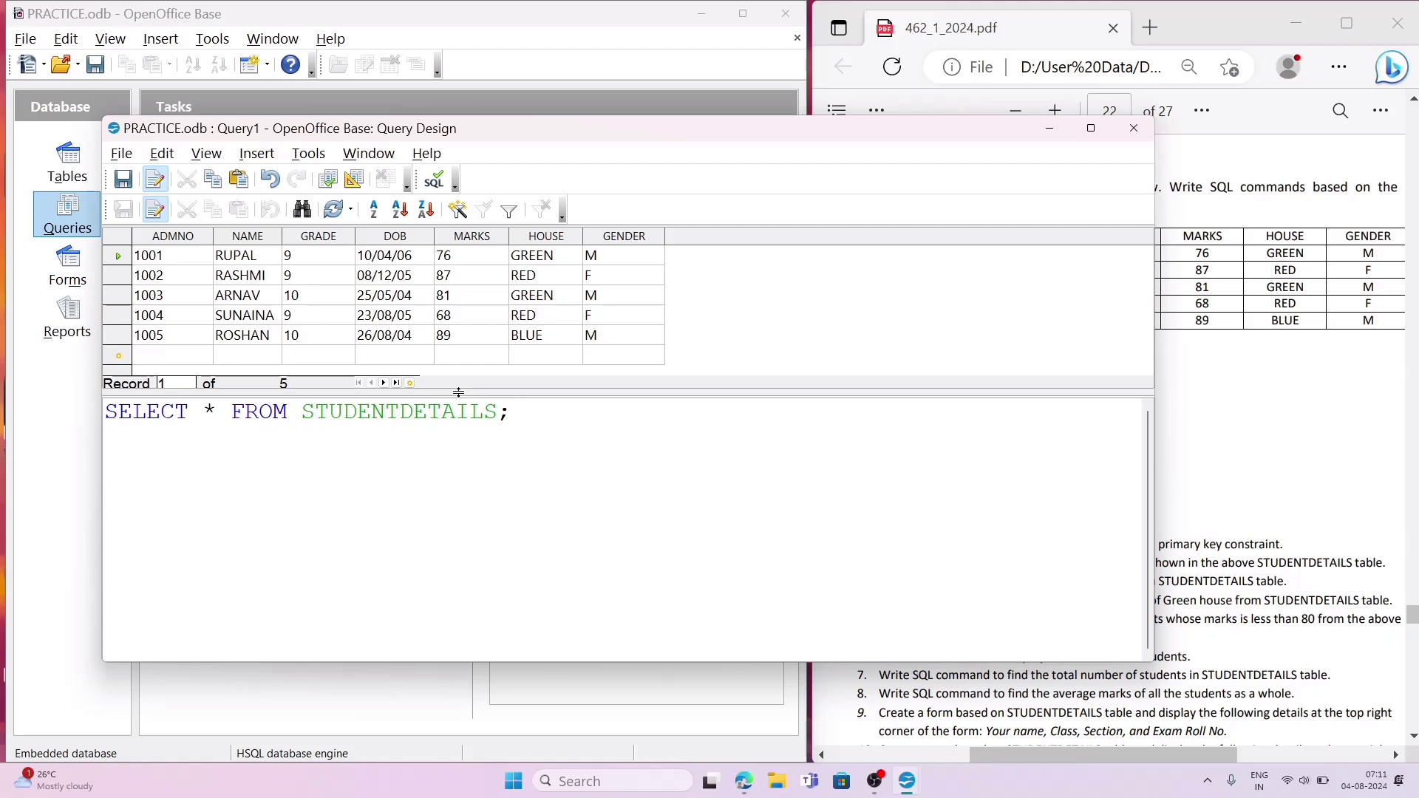
drag(458, 392, 458, 420)
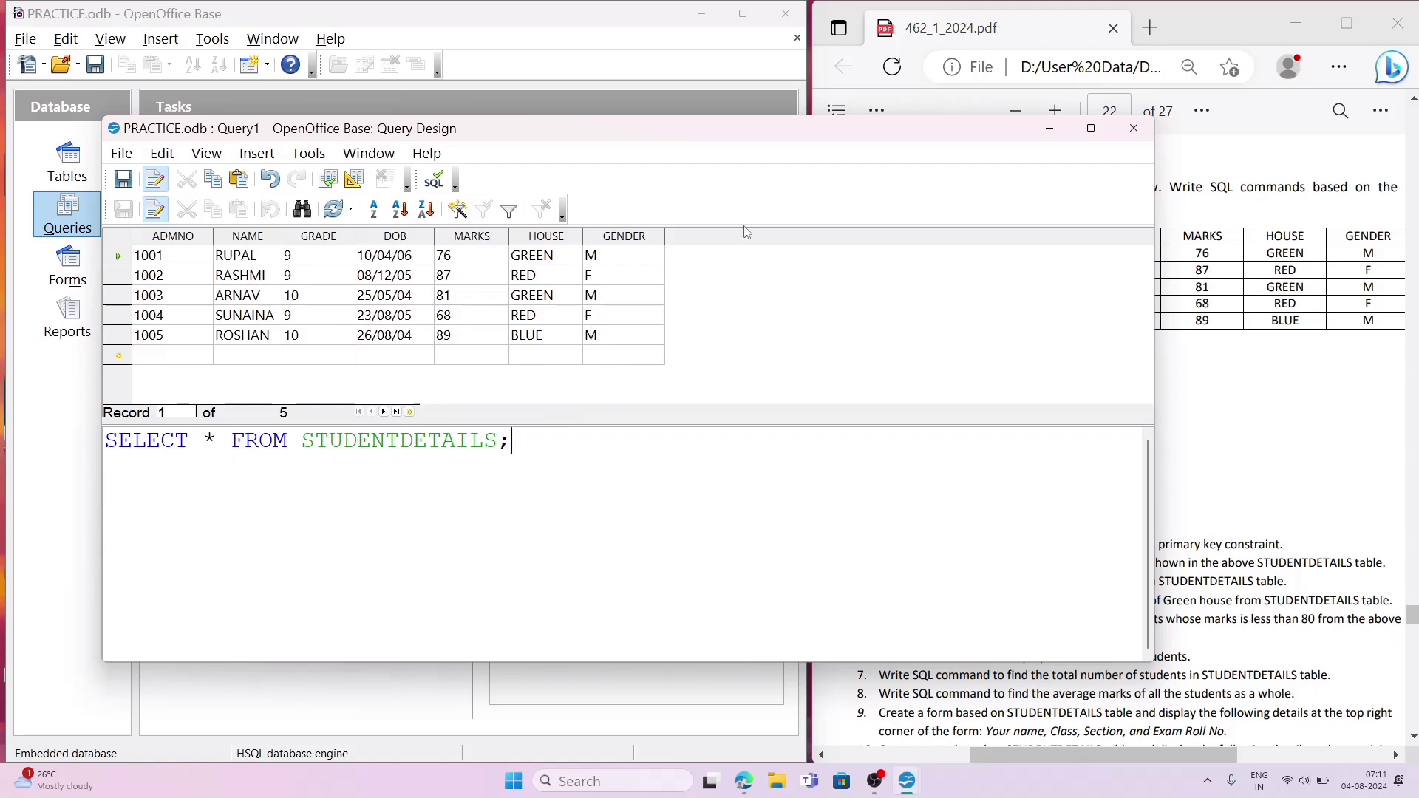
drag(723, 136, 641, 66)
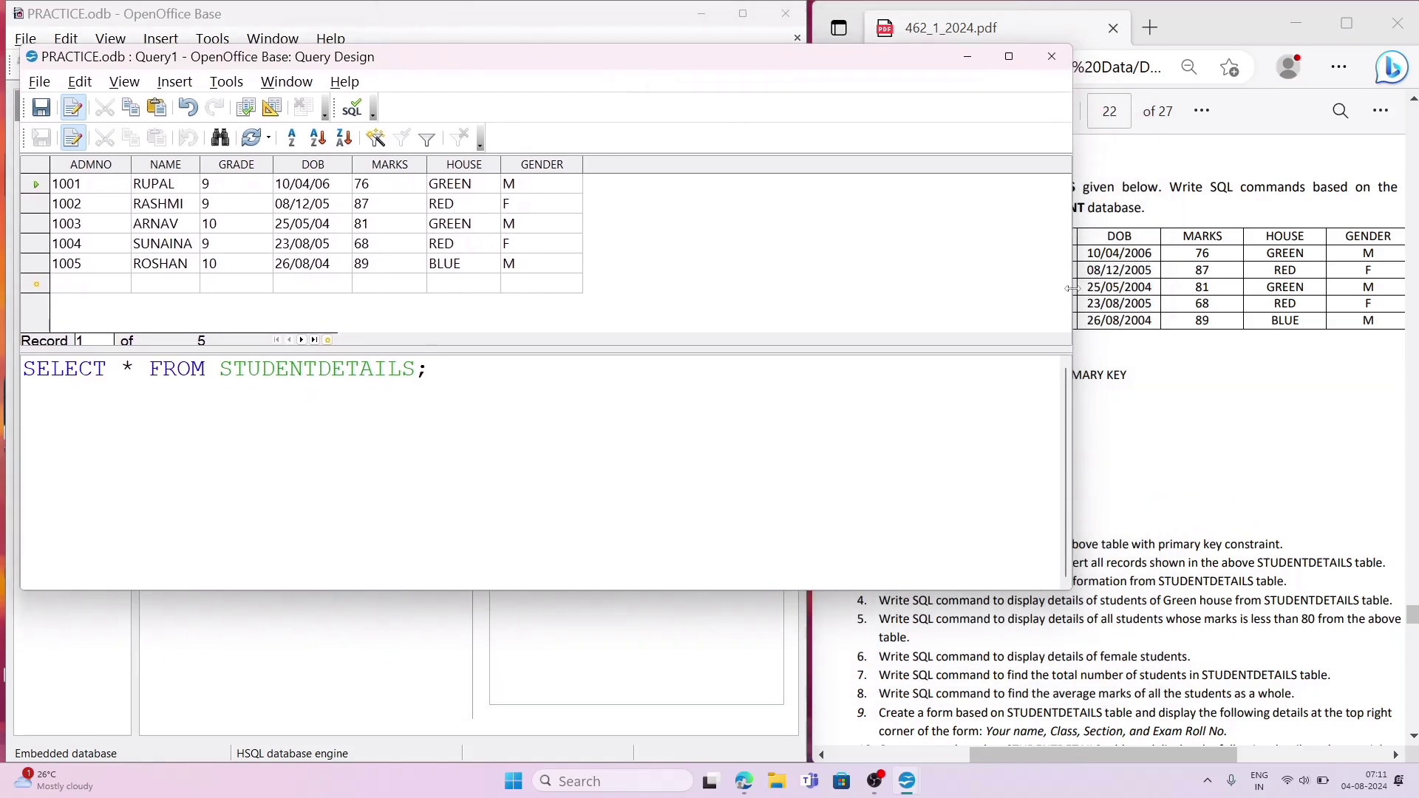
drag(1072, 288, 825, 289)
Step: Extend the SELECT statement with WHERE HOUSE='GREEN'; to answer question 4 of the PDF, and run the query
click(998, 623)
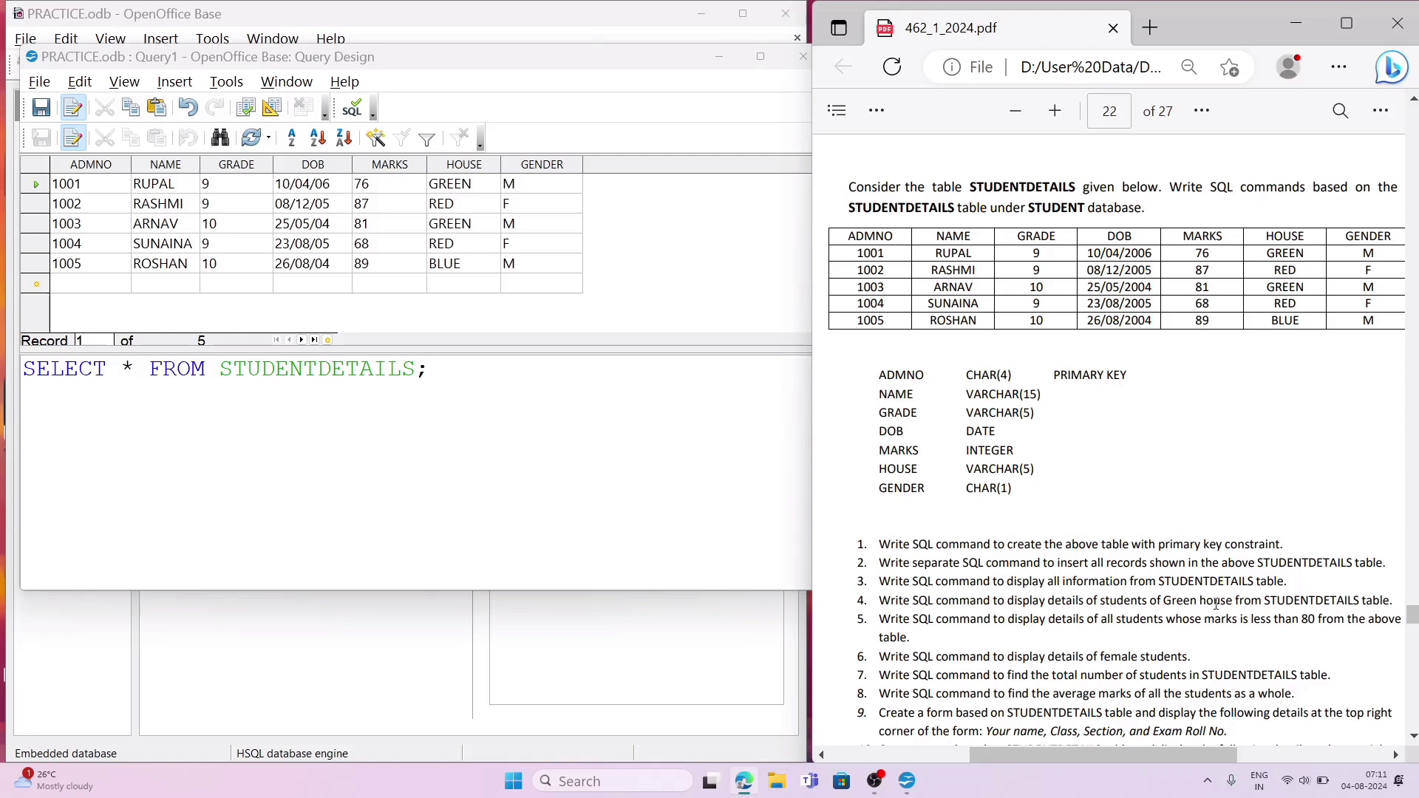
click(443, 421)
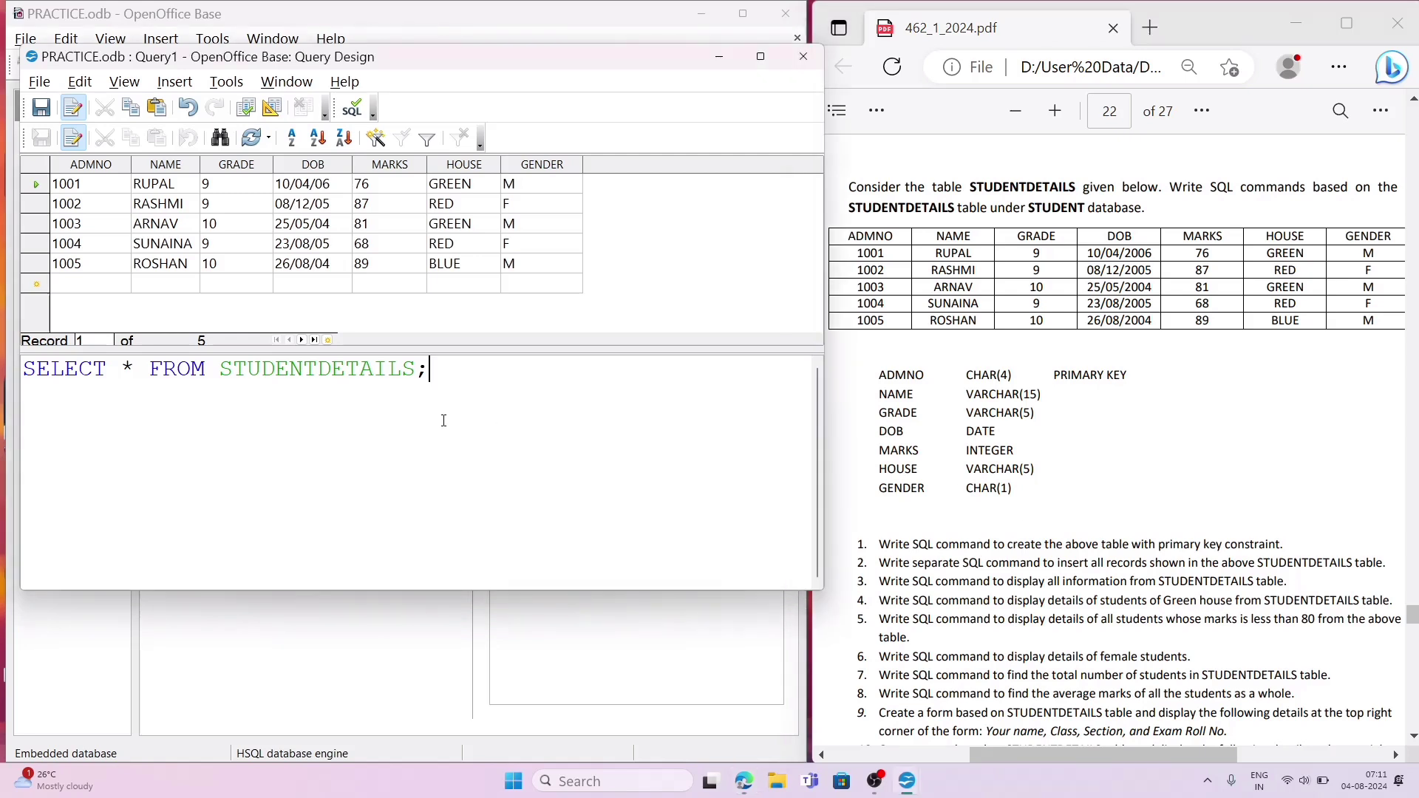
key(BackSpace)
text(WHERE HOUSE=)
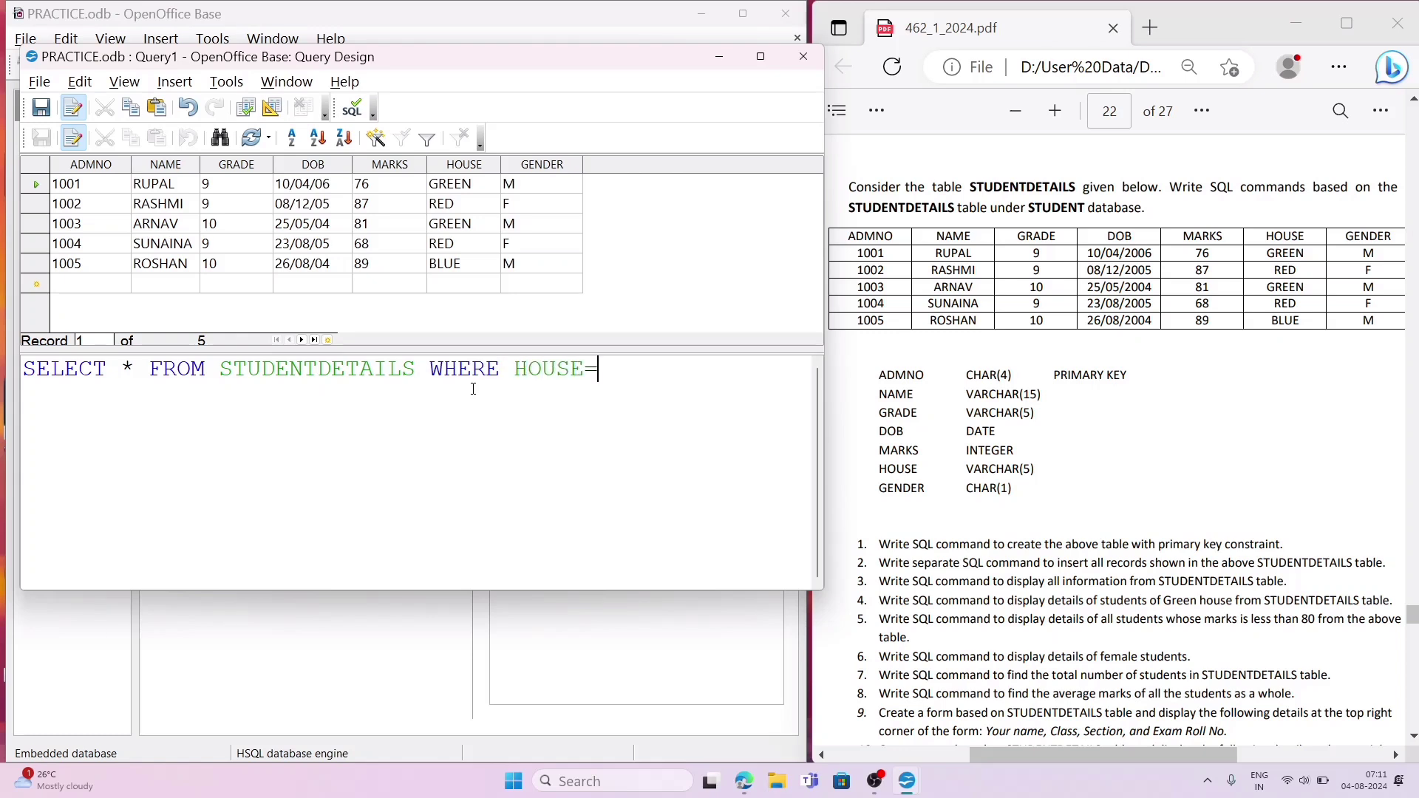
text('GRE)
text(EN';)
click(246, 109)
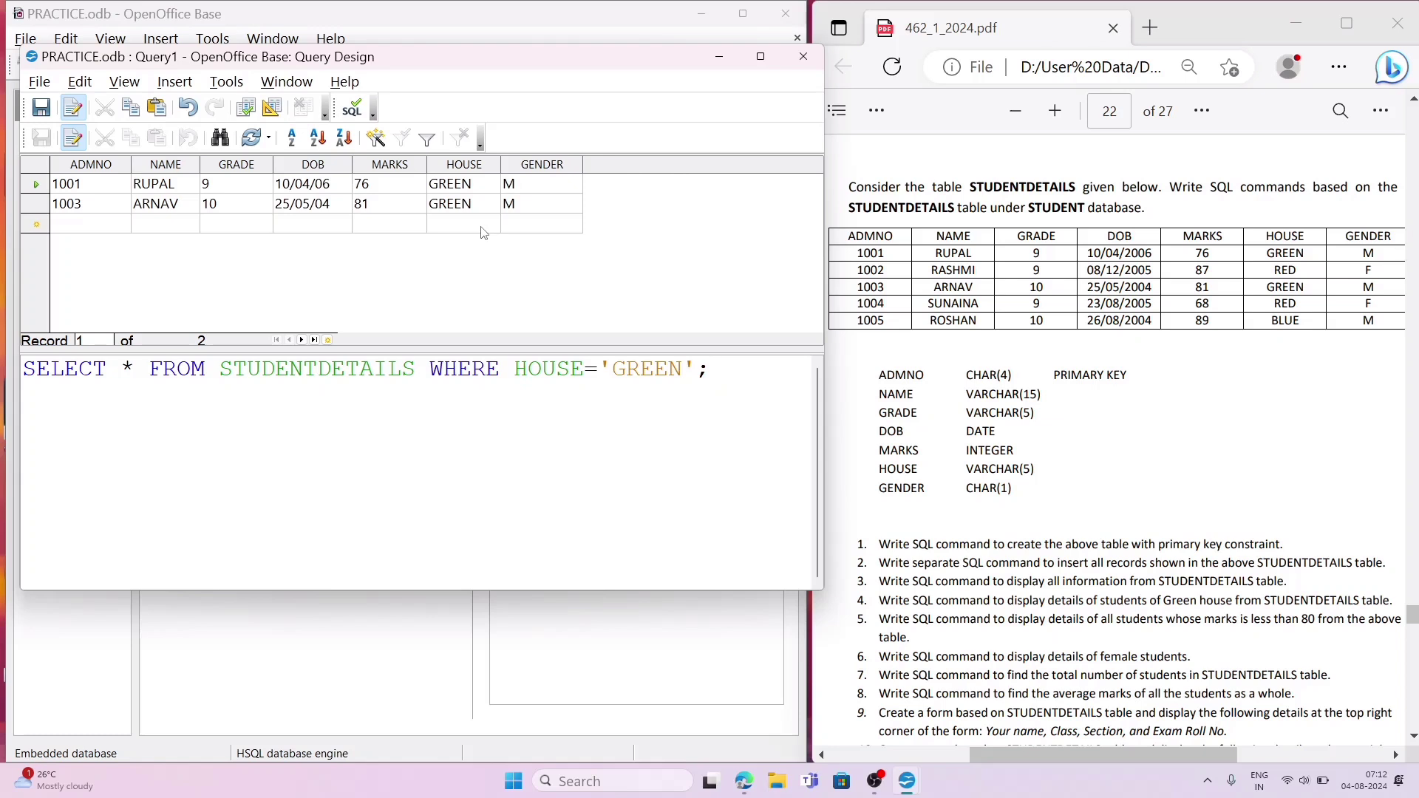
Step: Replace the HOUSE condition in the SELECT statement with MARKS<80; to answer question 5 of the PDF
click(979, 597)
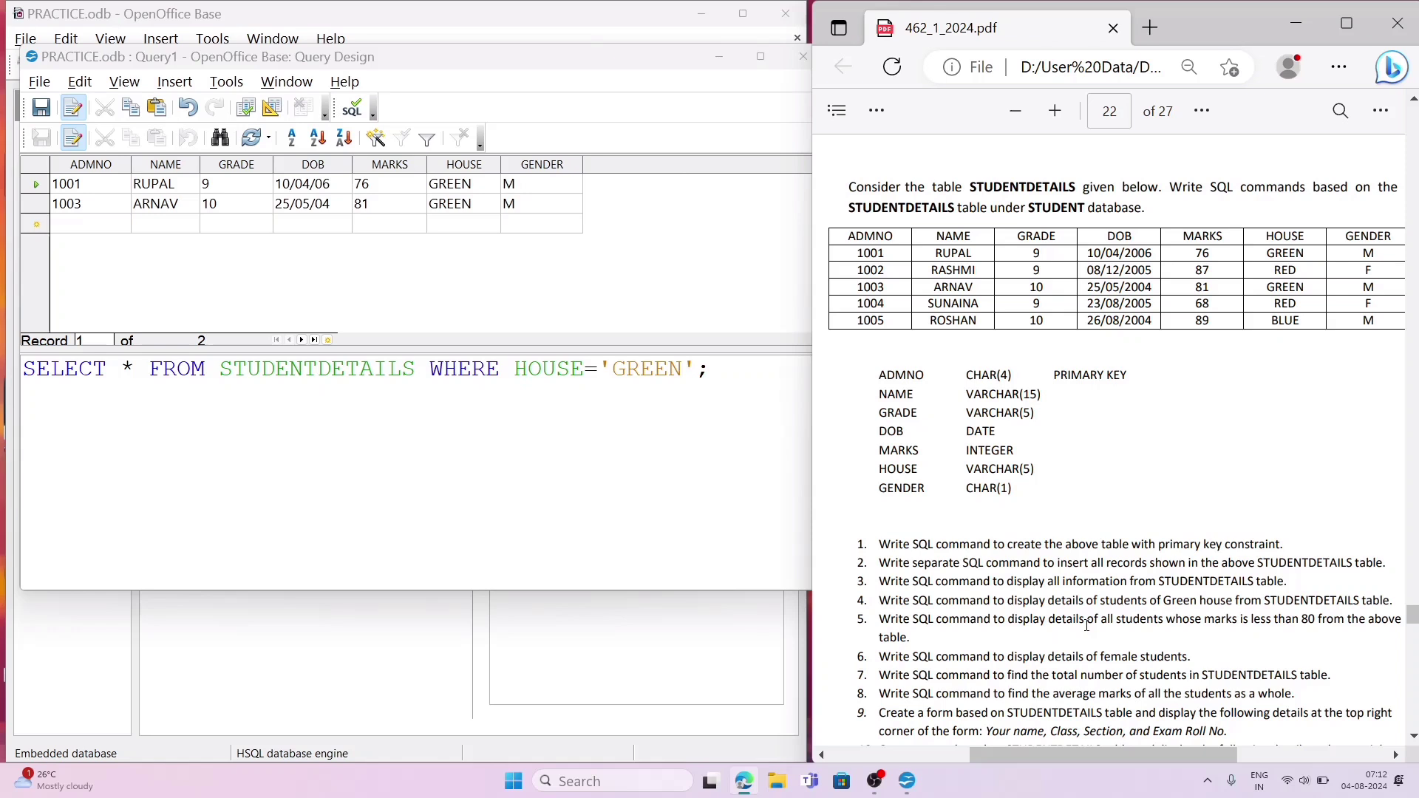
click(727, 498)
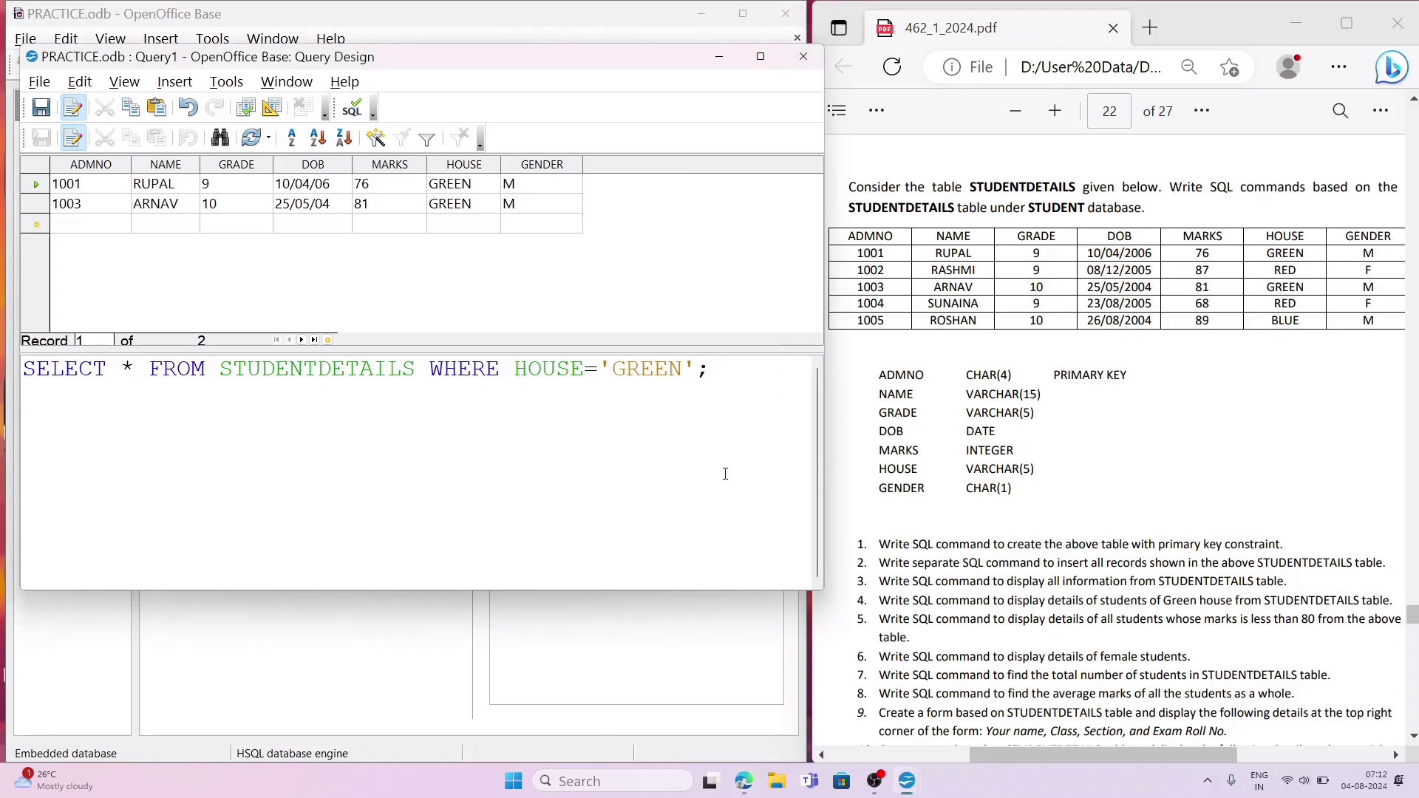
key(BackSpace)
key(BackSpace)
key(BackSpace)
key(BackSpace)
key(BackSpace)
key(BackSpace)
key(BackSpace)
key(BackSpace)
key(BackSpace)
key(BackSpace)
key(BackSpace)
key(BackSpace)
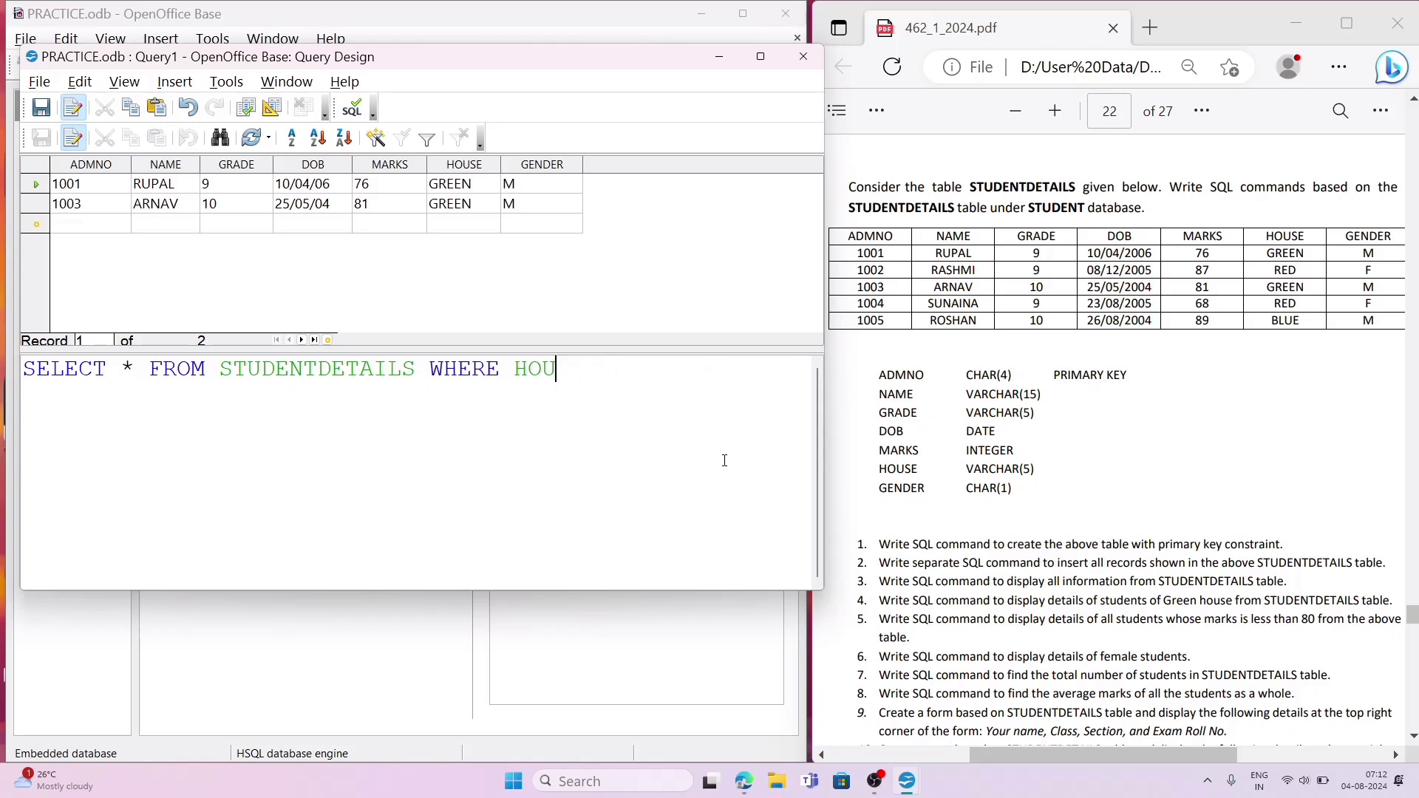
key(BackSpace)
key(BackSpace)
text(MARKS<80;)
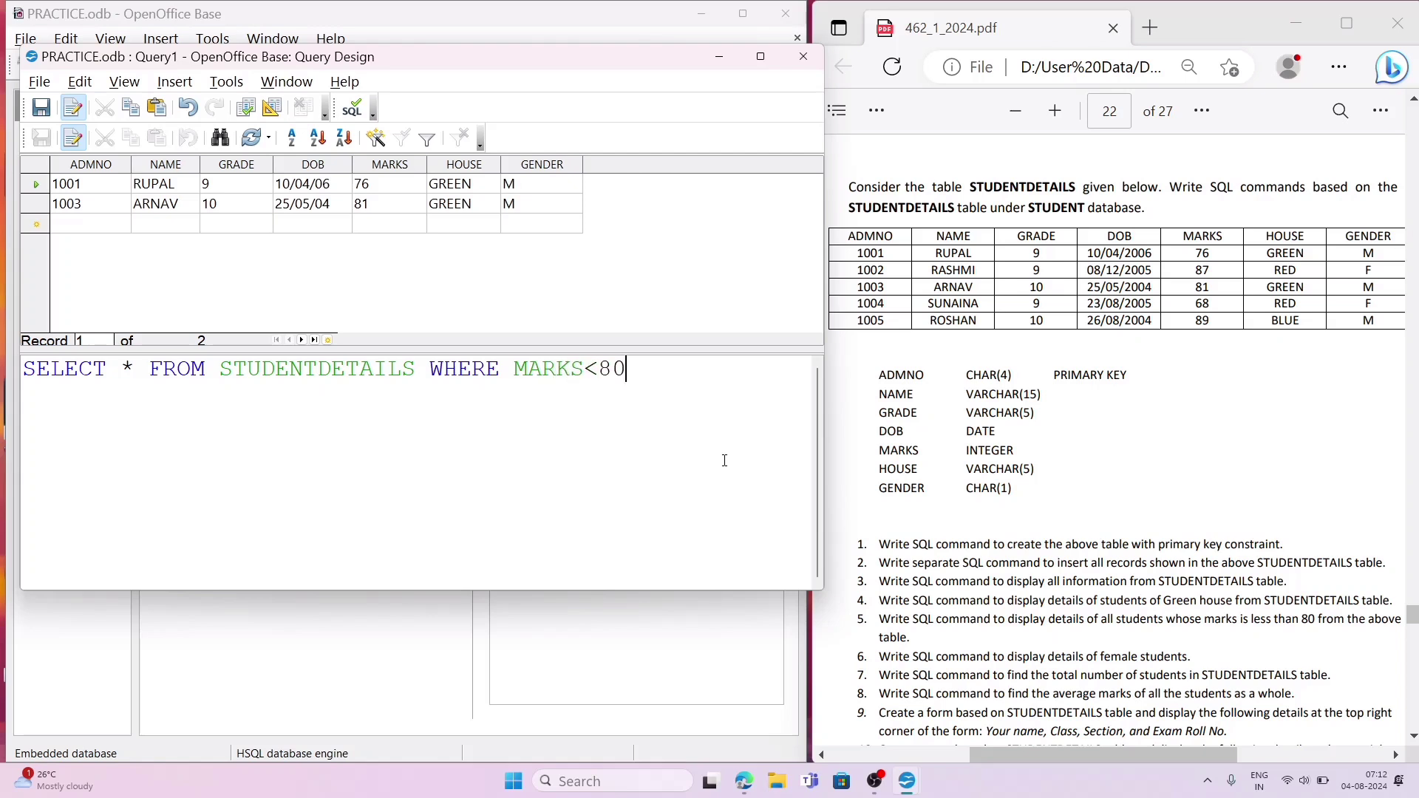
Step: Run the query with the MARKS<80 condition for question 5 of the PDF
click(247, 110)
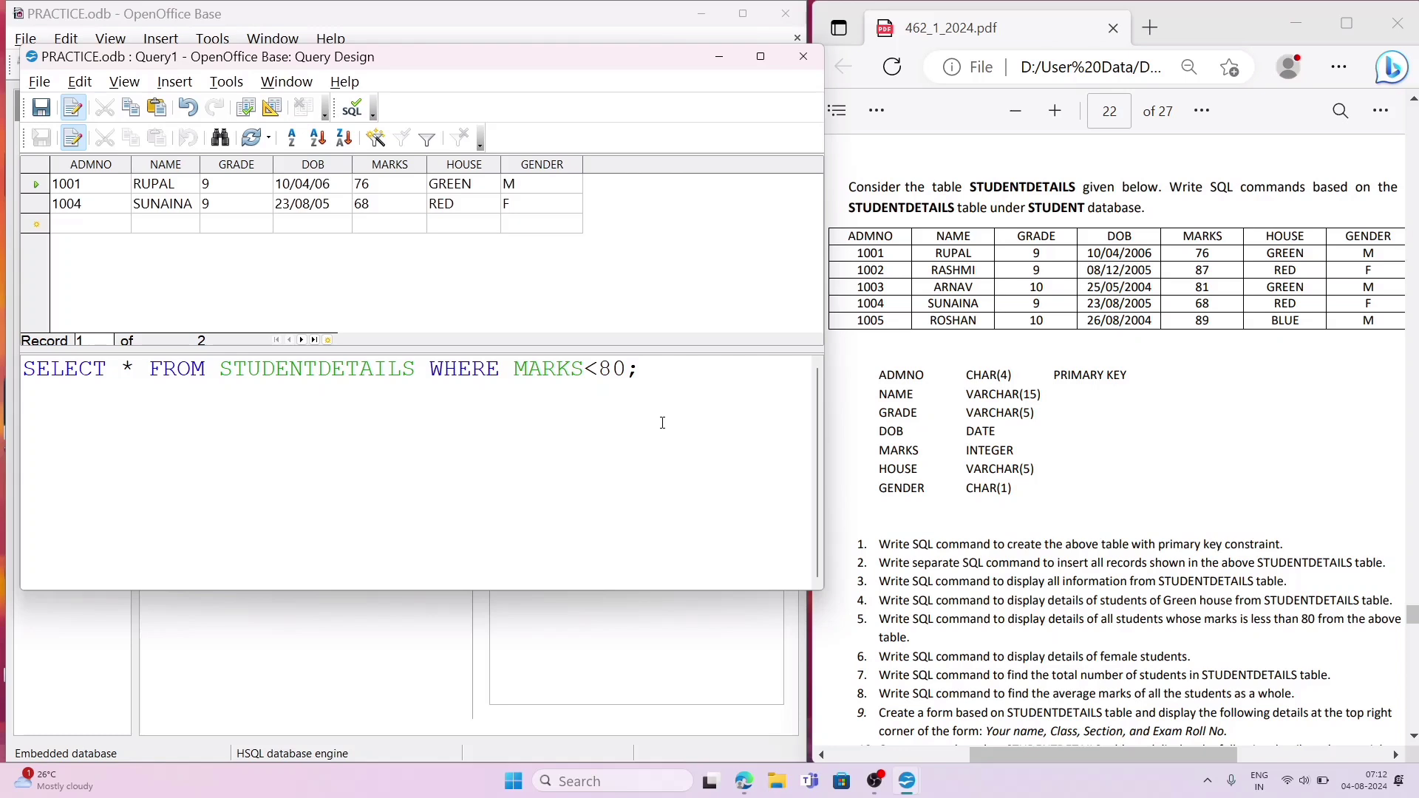
Step: Replace the MARKS condition in the SELECT statement with GENDER='F'; to answer question 6 of the PDF, and run the query
key(BackSpace)
key(BackSpace)
key(BackSpace)
key(BackSpace)
key(BackSpace)
key(BackSpace)
key(BackSpace)
key(BackSpace)
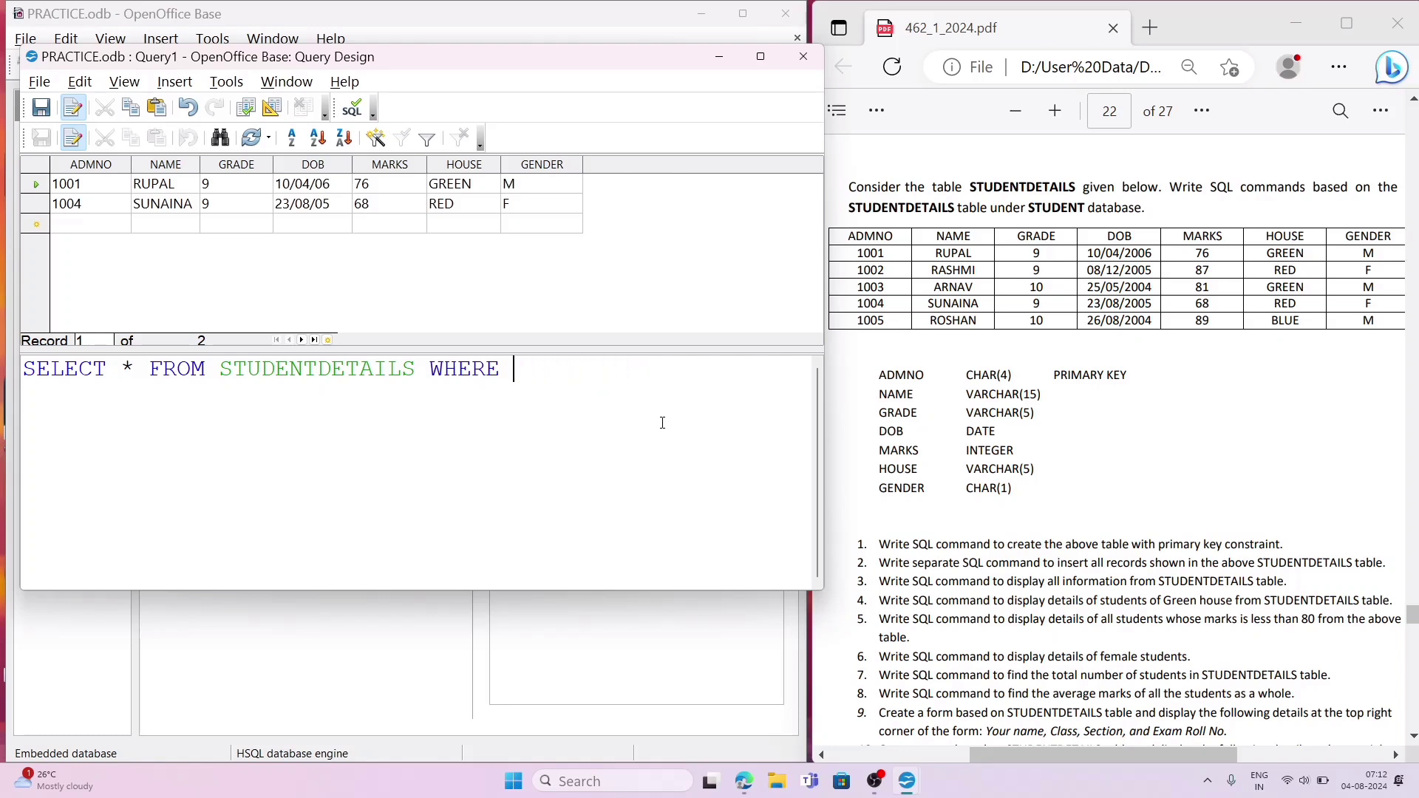
text(GENDER=)
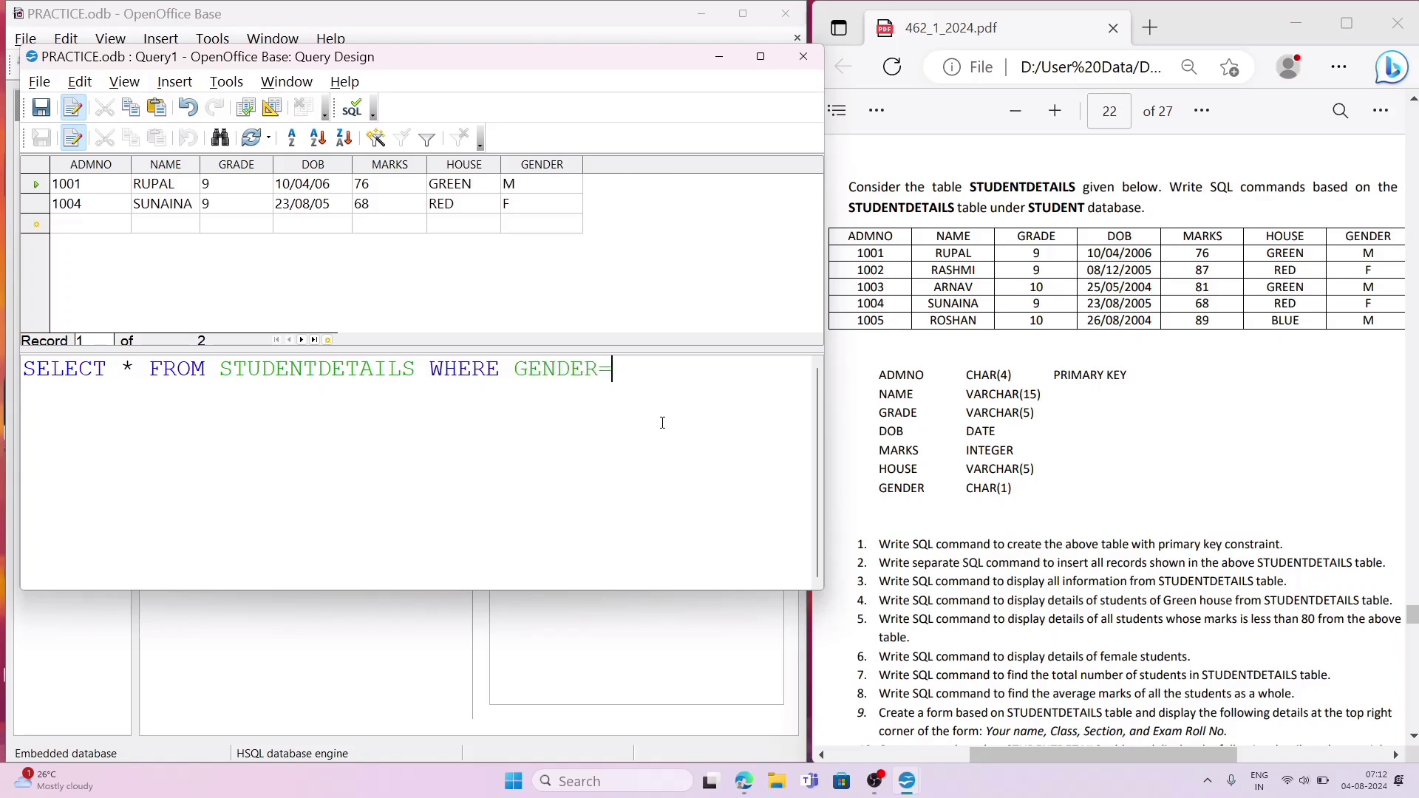
text('F';)
click(248, 113)
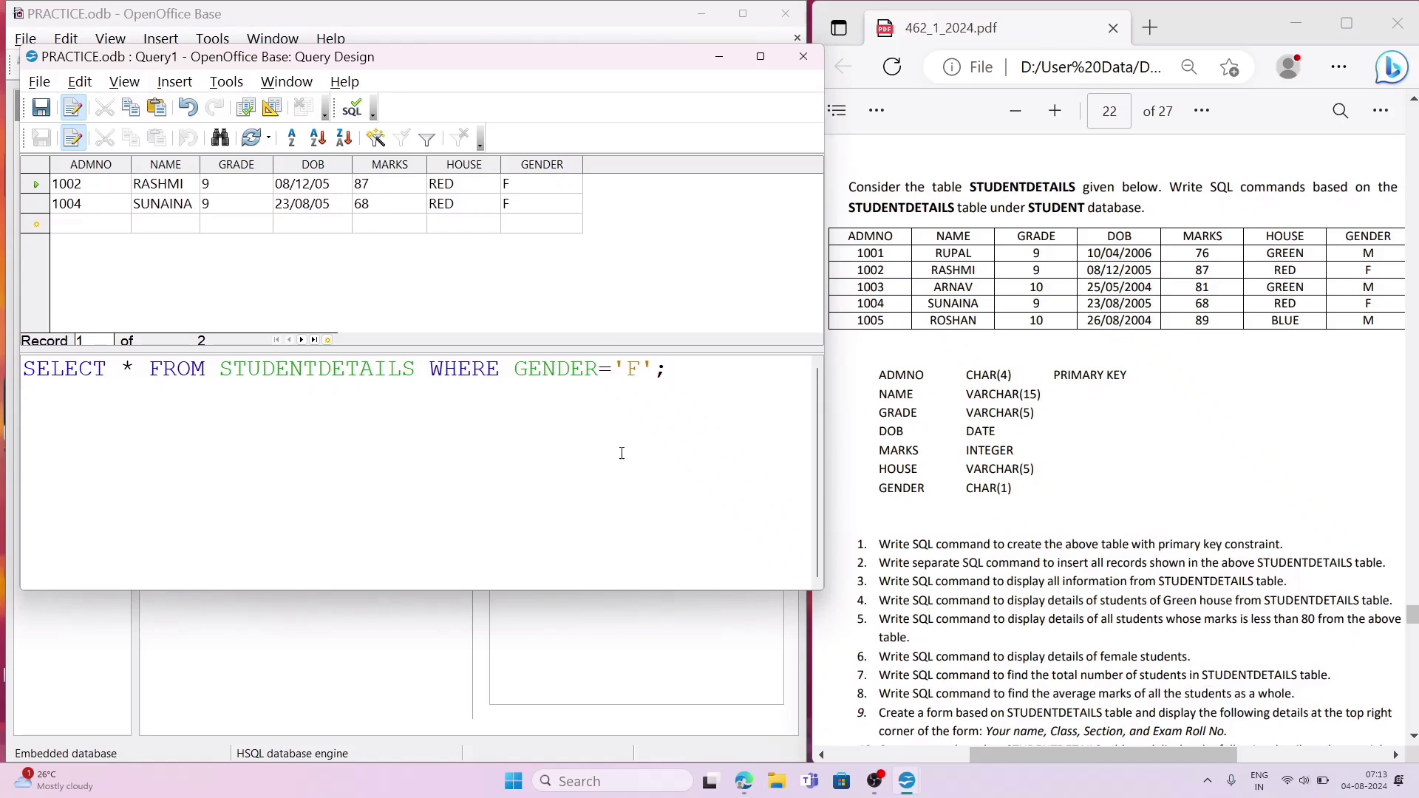
Step: Rewrite the statement as SELECT COUNT(*) FROM STUDENTDETAILS; to answer question 7 of the PDF, and run the query
mouse_move(670, 369)
mouse_down()
mouse_move(430, 370)
mouse_move(670, 370)
mouse_up()
drag(122, 369, 669, 369)
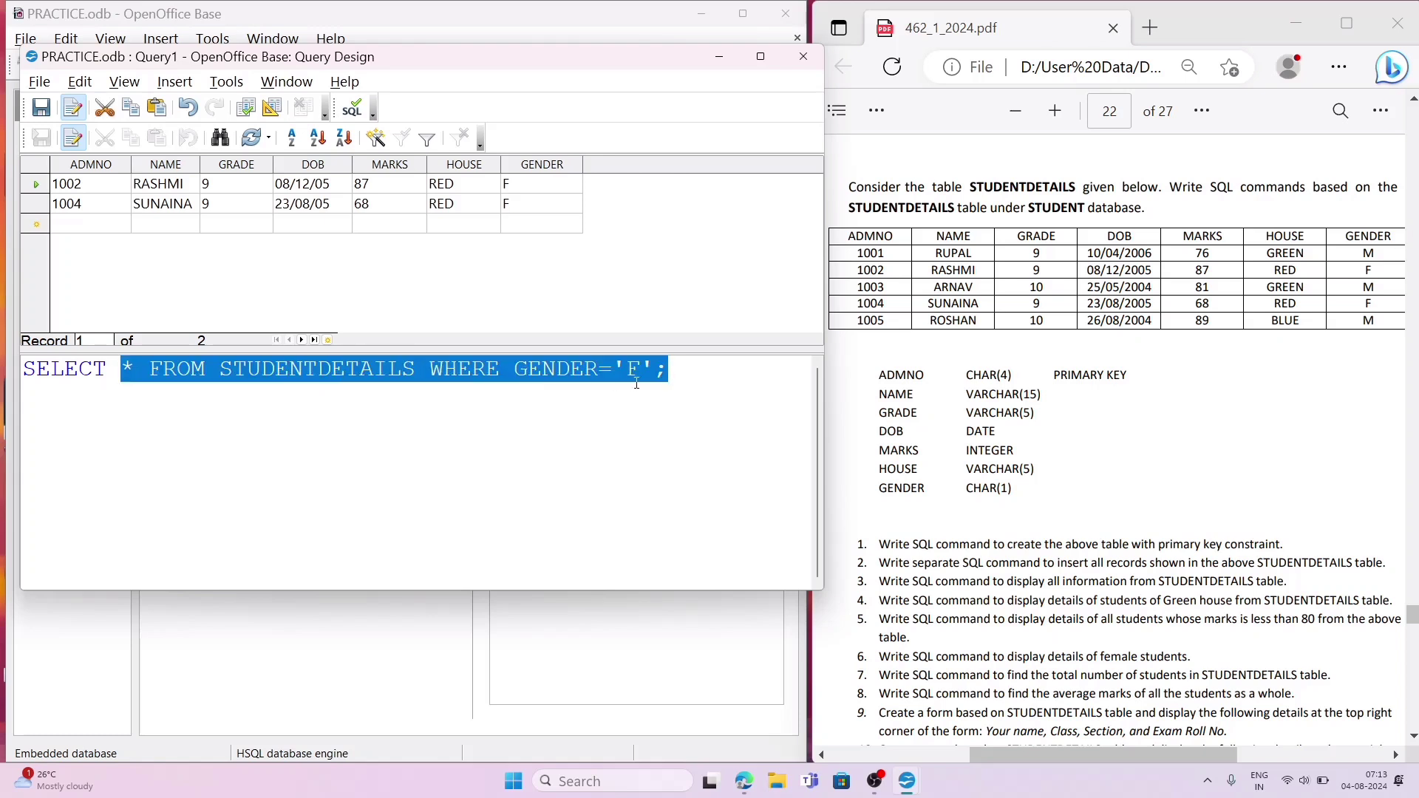
text(COUN)
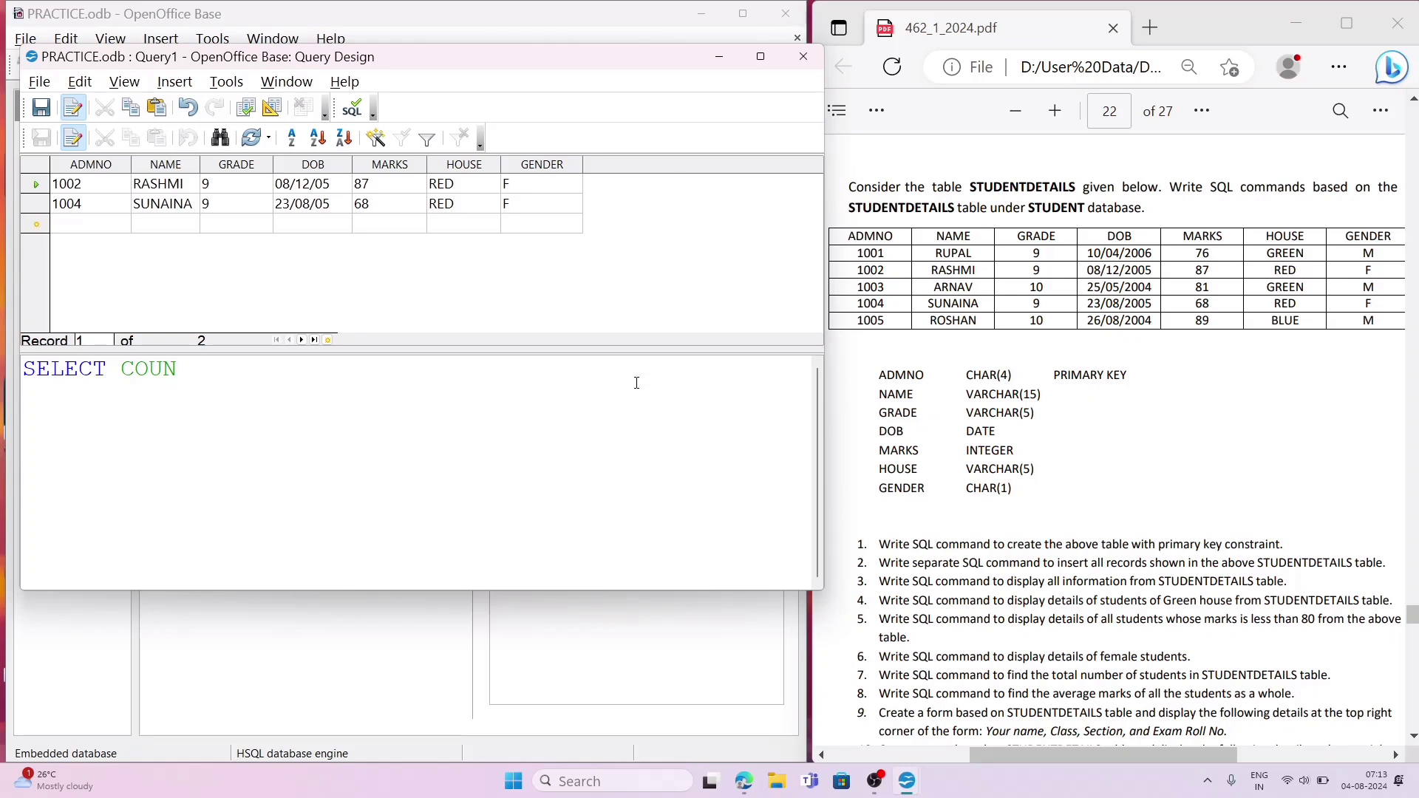
text(T(*) FROM)
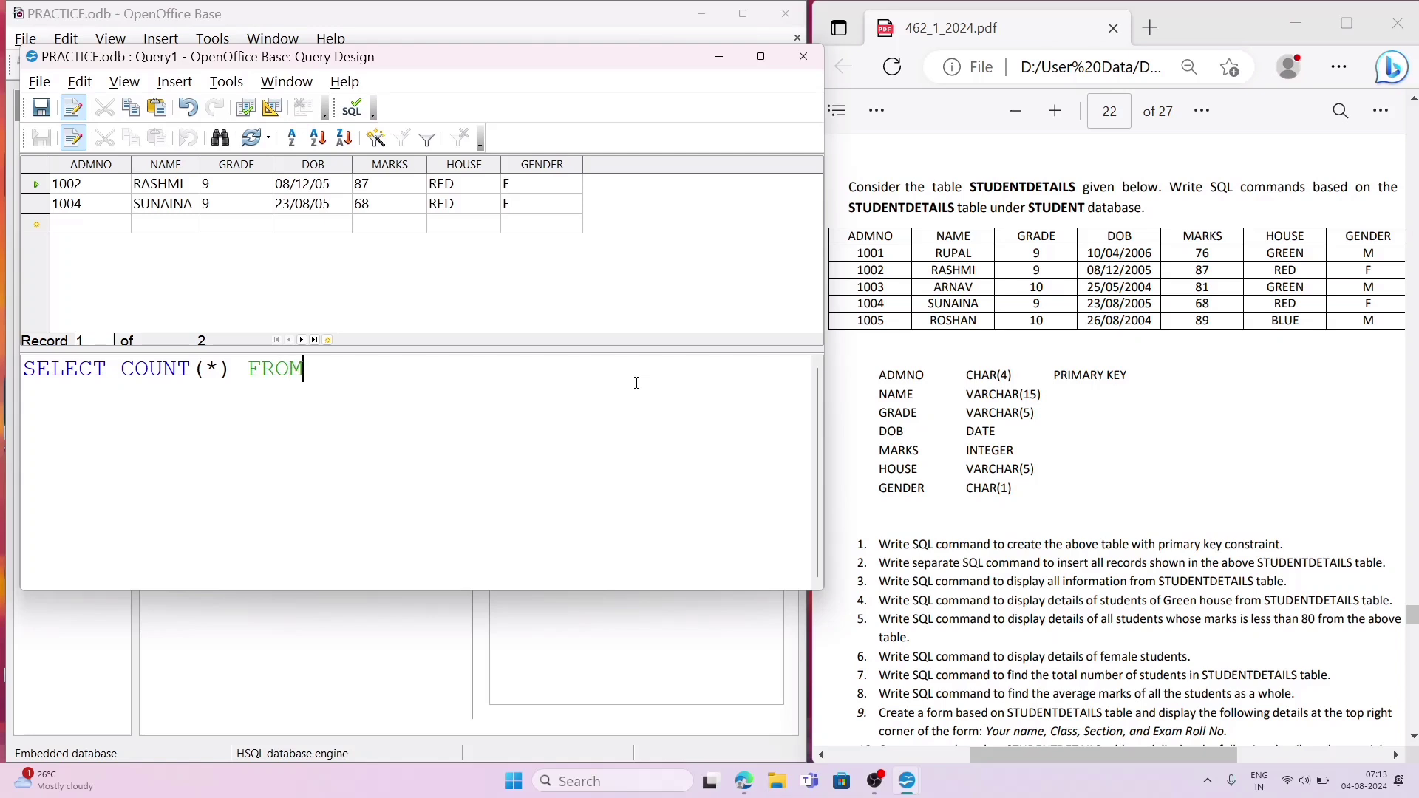
text( STUDEN)
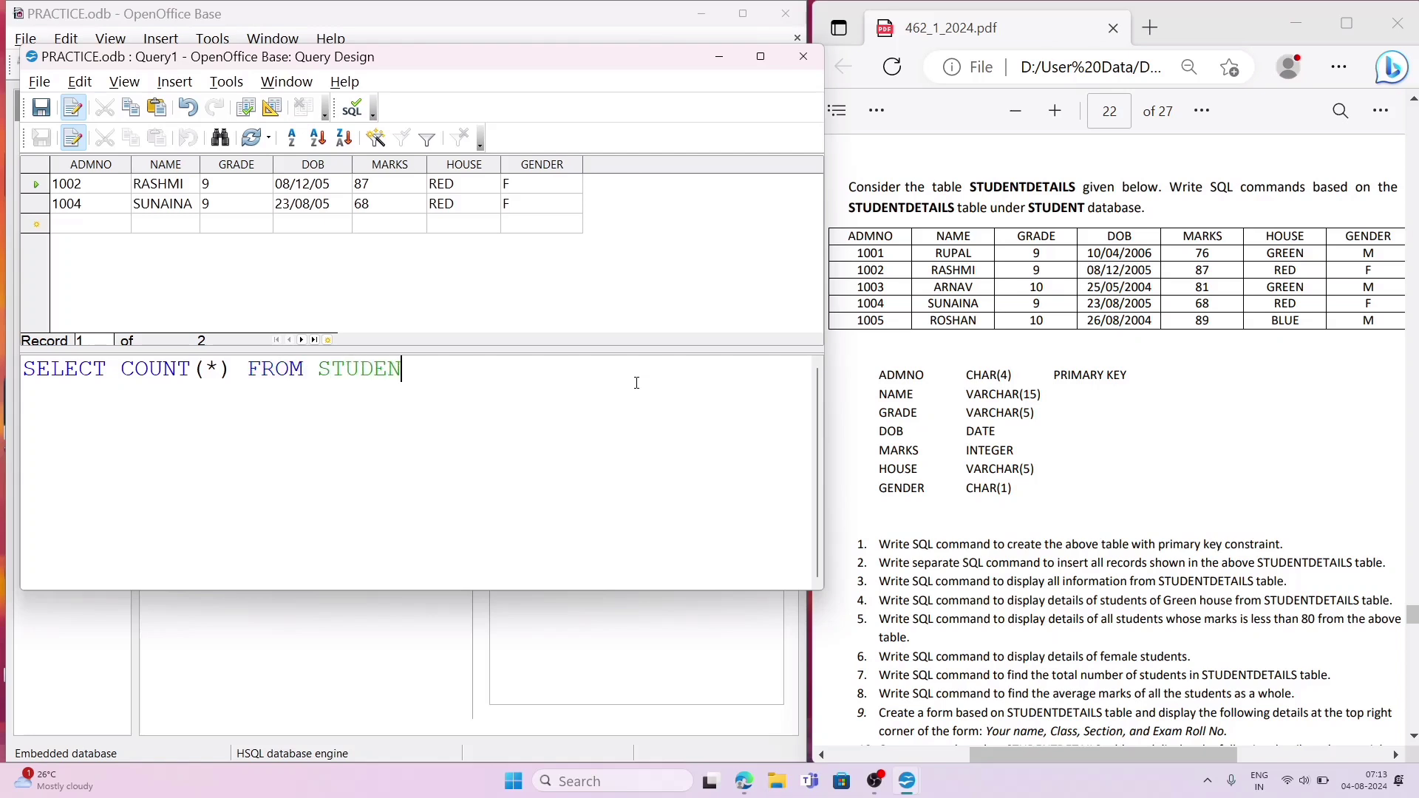
text(TDETAILS)
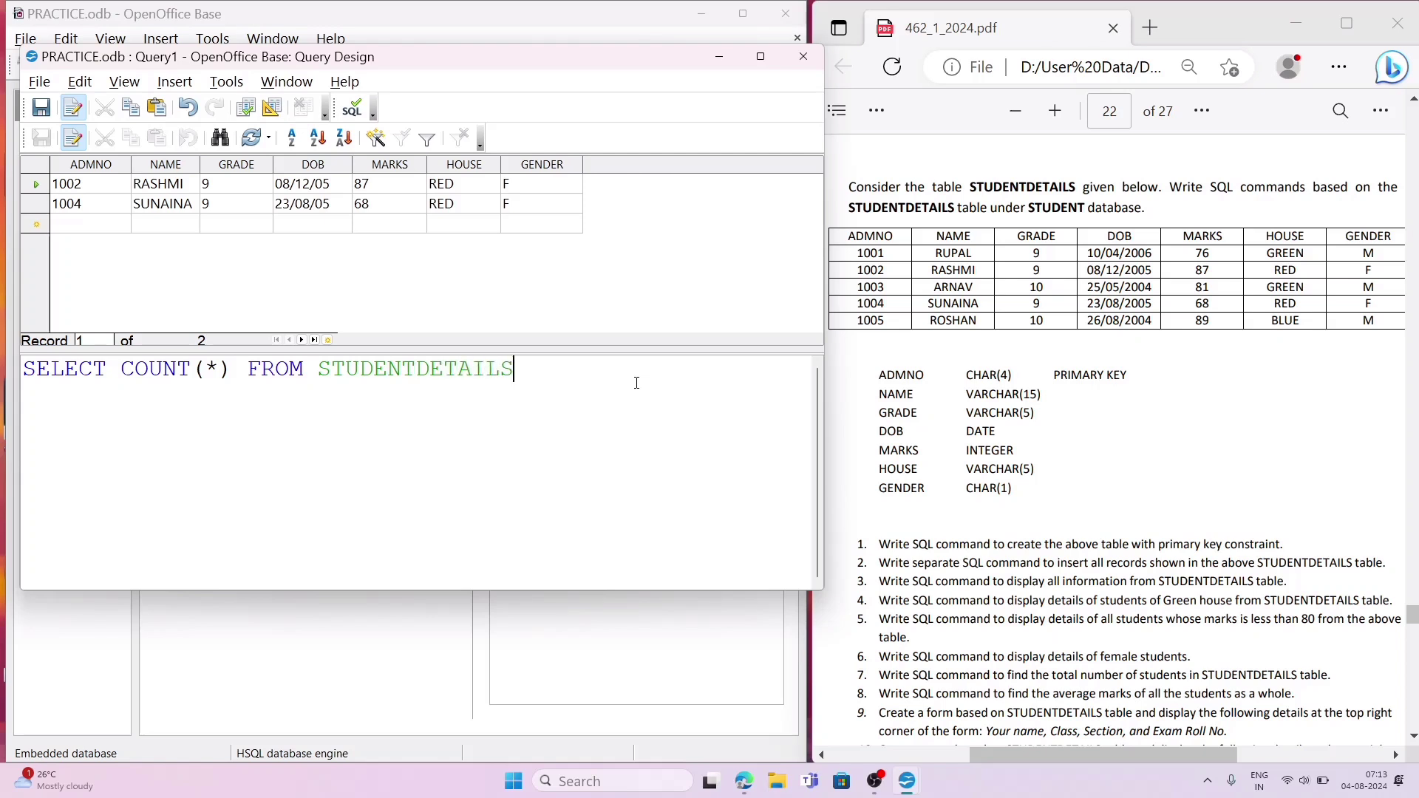
text(;)
click(248, 112)
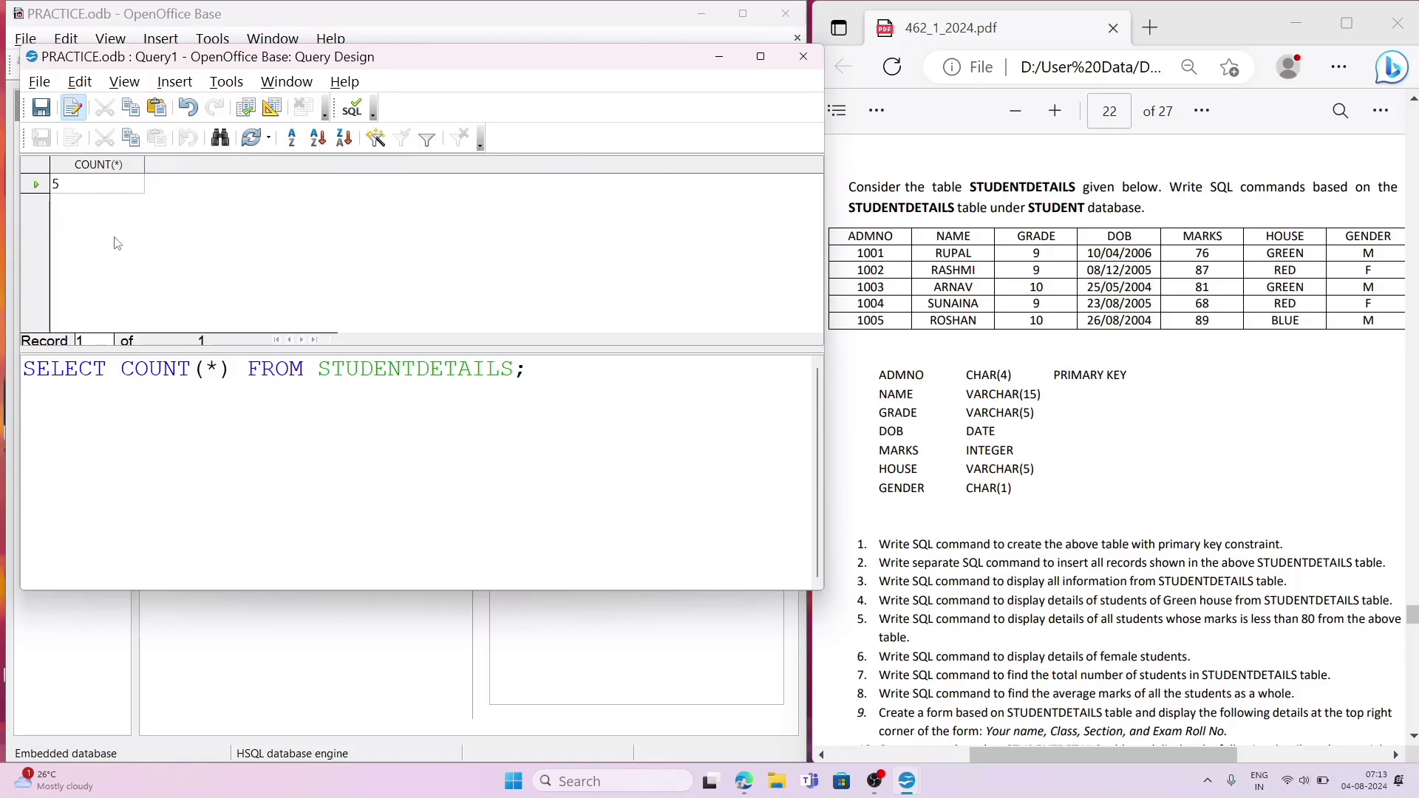
Step: Add the alias AS TOTAL after COUNT(*) in the SELECT statement, and run the query
click(93, 192)
click(229, 378)
key(Right)
text(AS T)
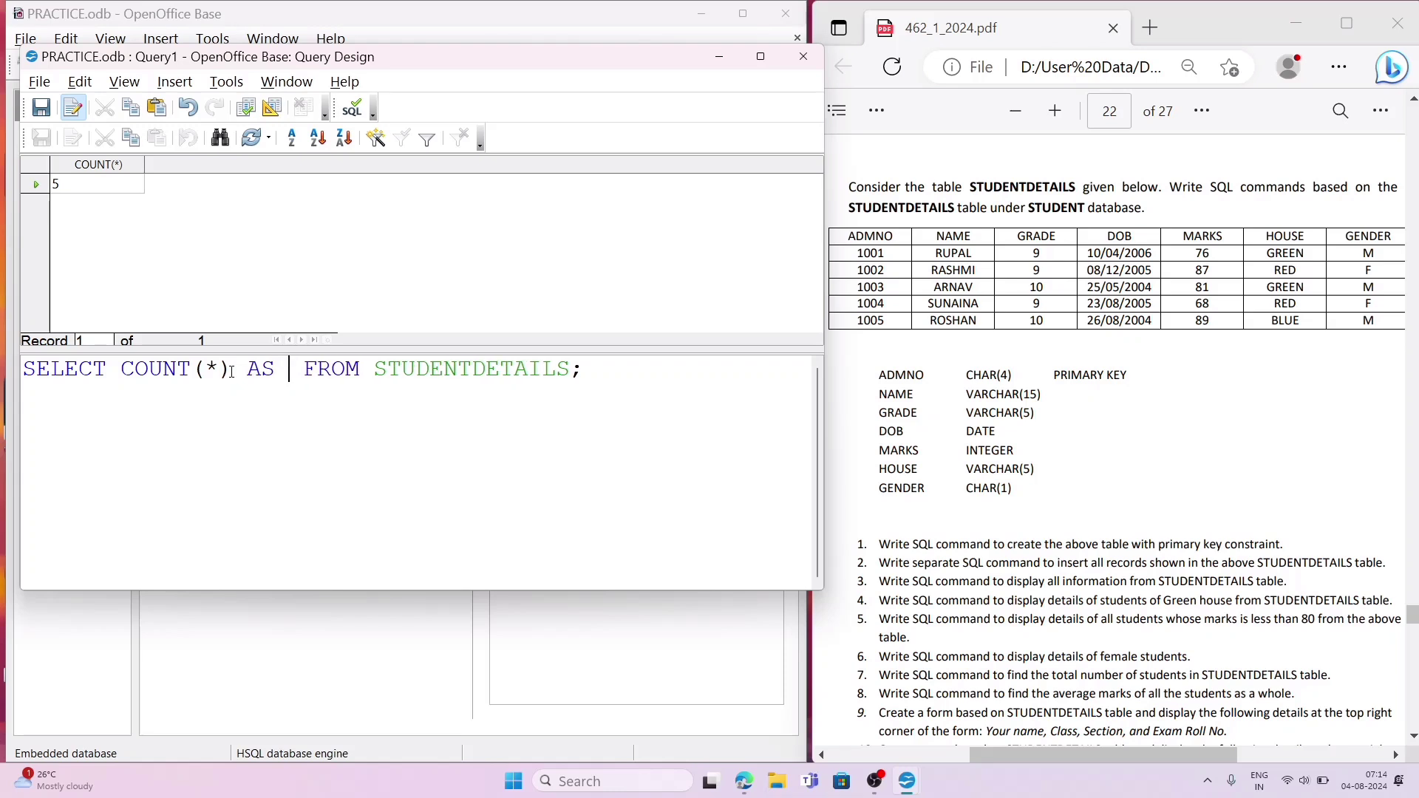
text(OTA)
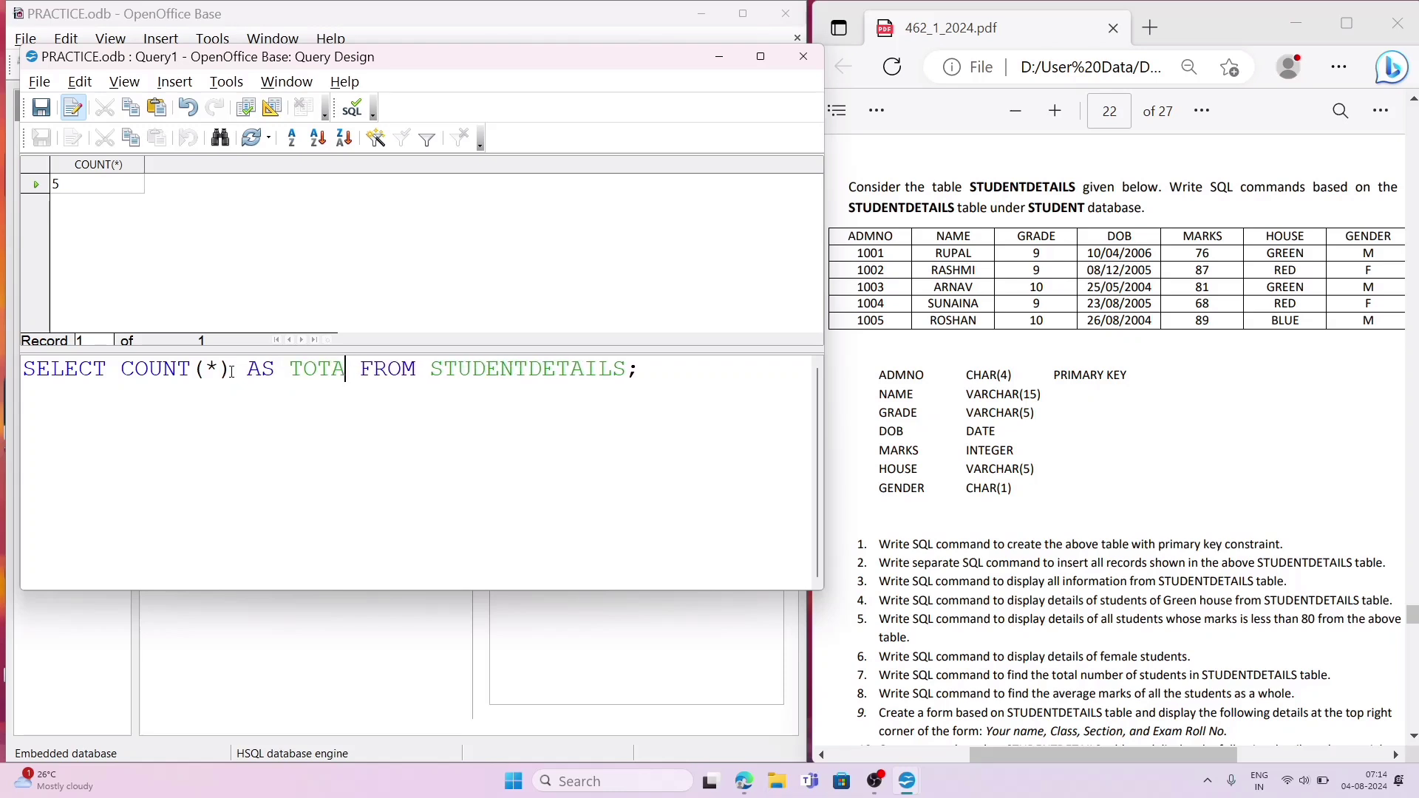
text(L)
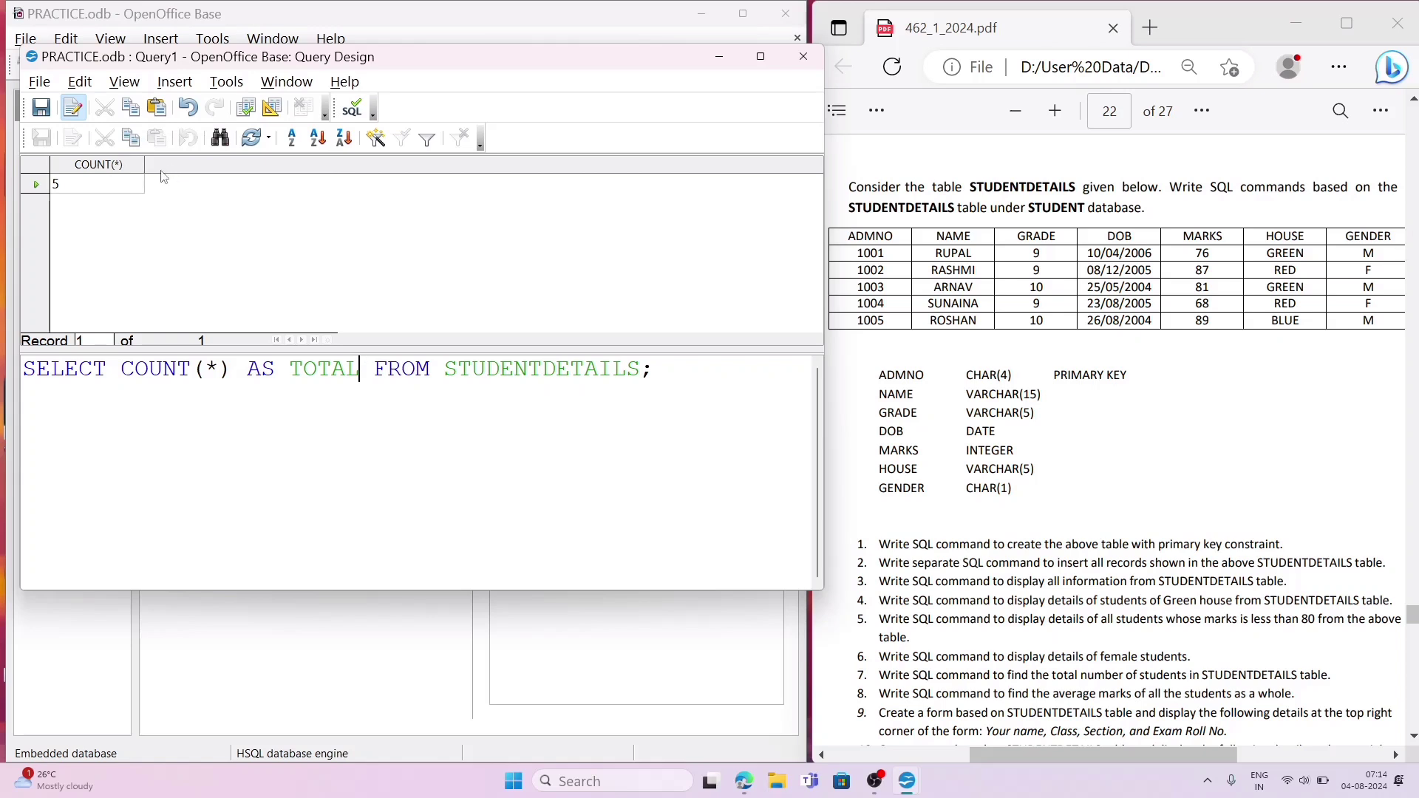
click(246, 108)
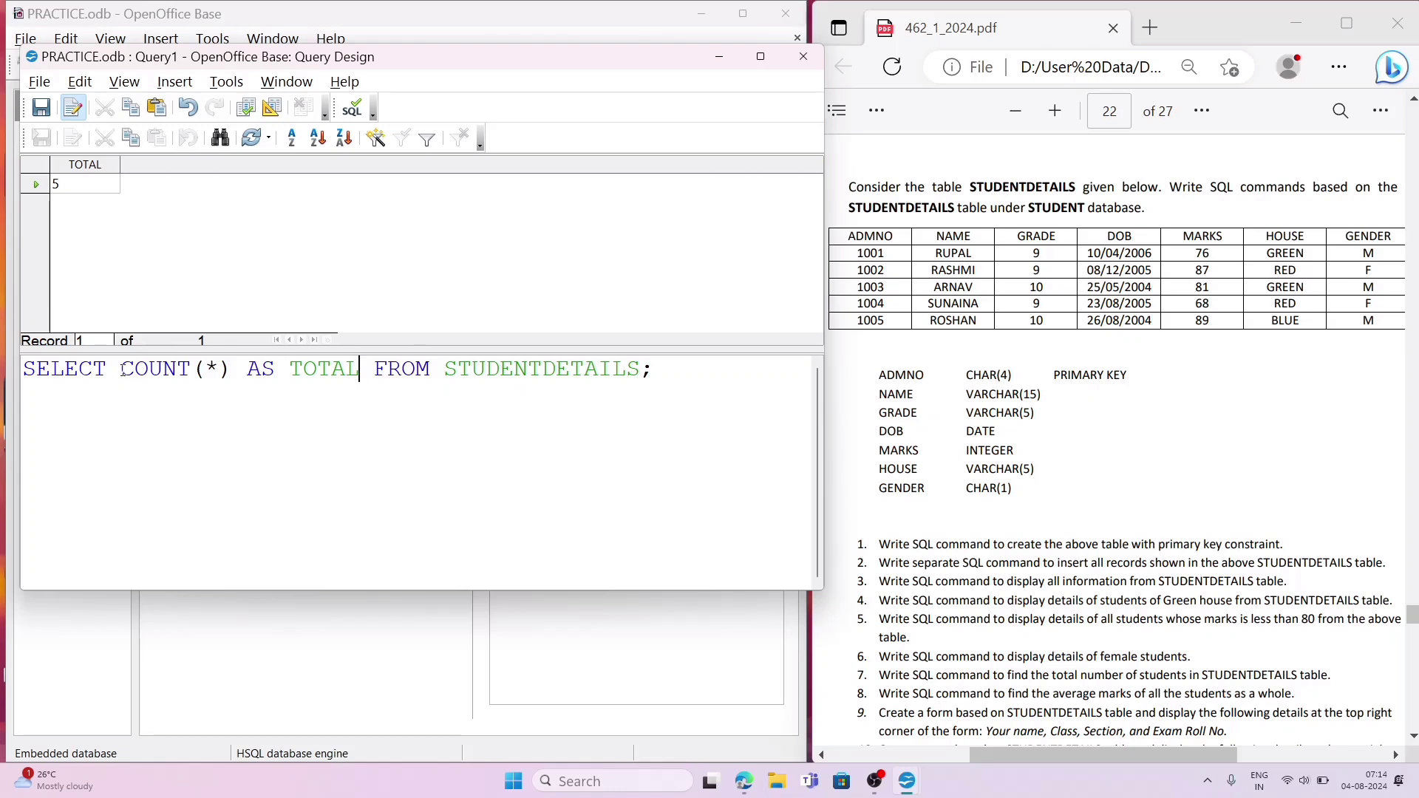
Step: Rewrite the statement as SELECT AVERAGE(MARKS) FROM STUDENTDETAILS; for question 8 of the PDF, and try to run the query
drag(121, 368, 642, 395)
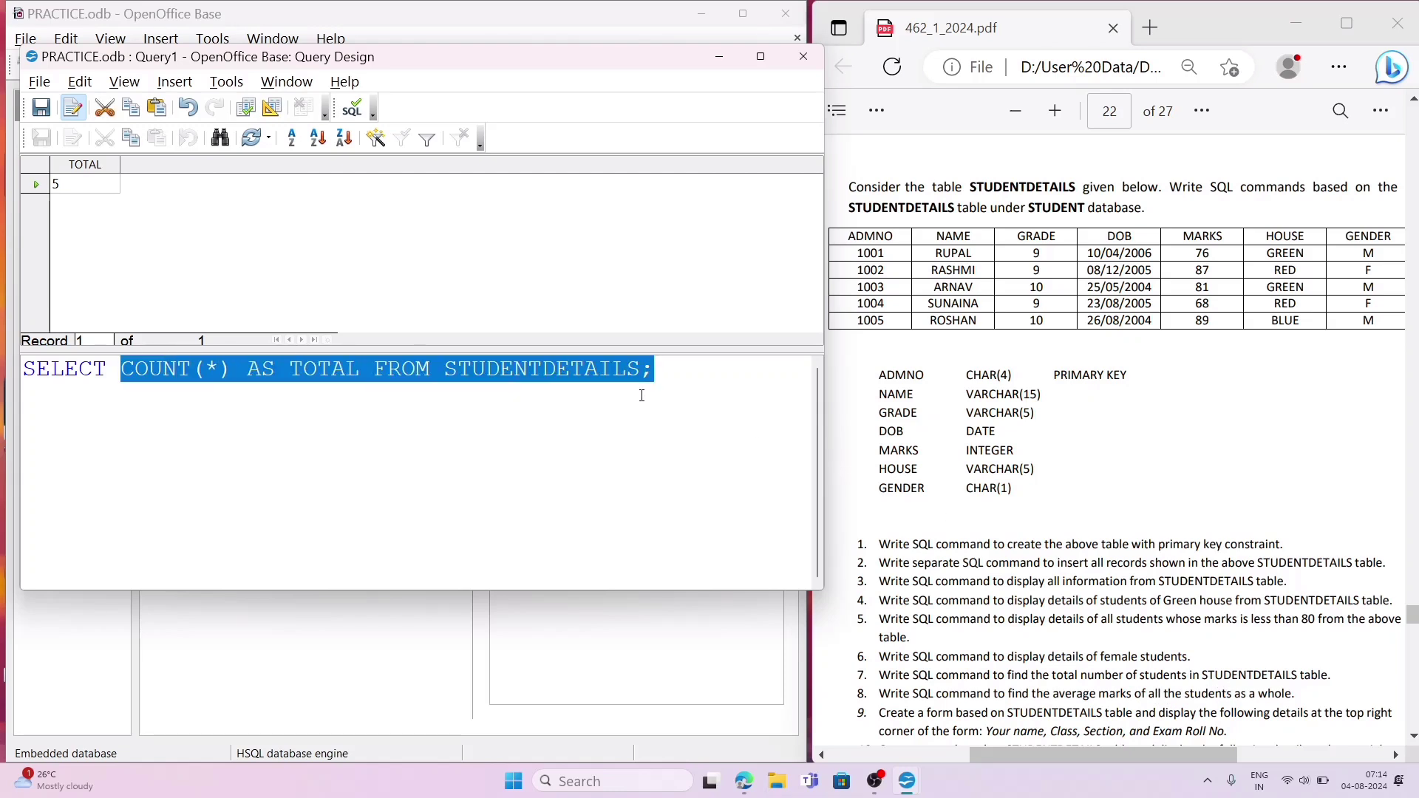
text(A)
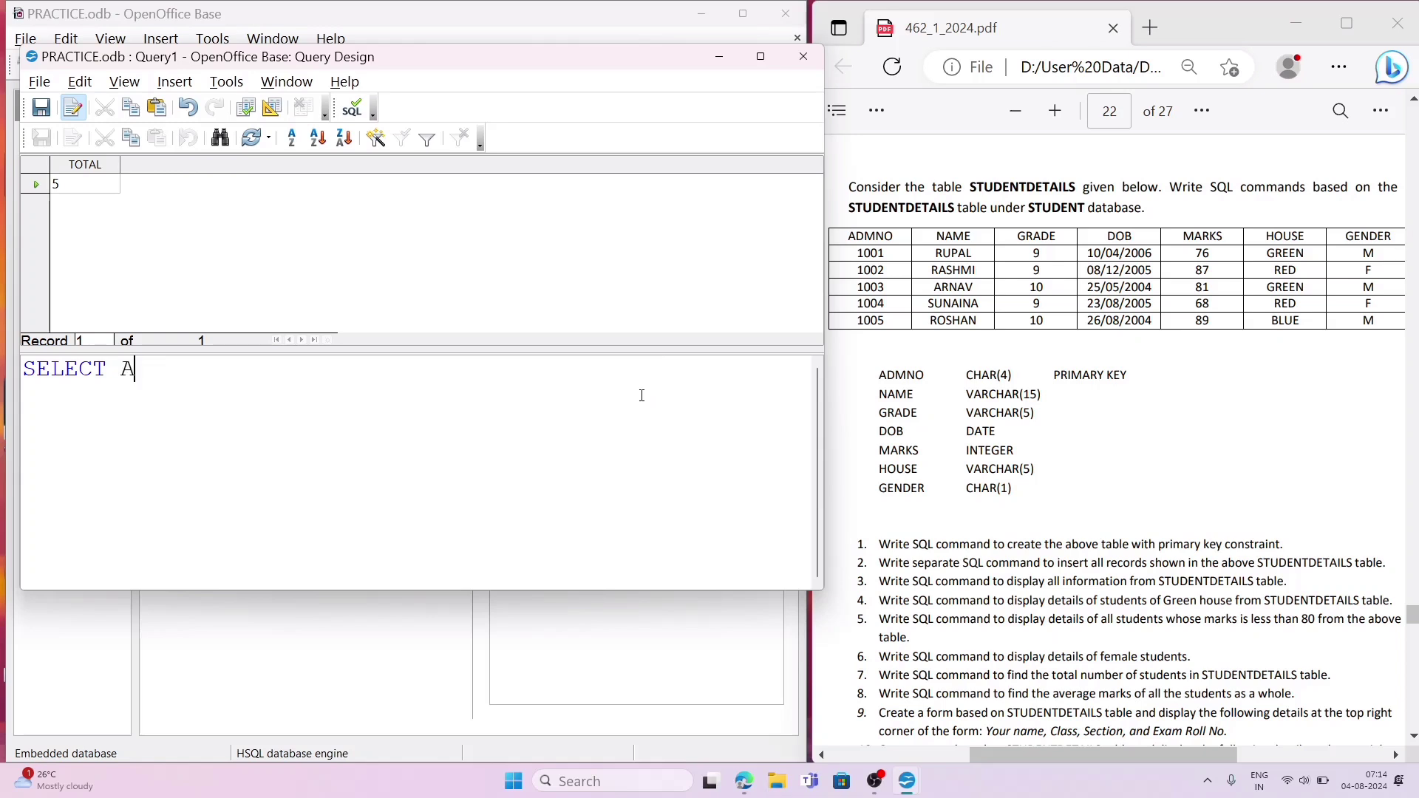
text(VERAGE(MARK)
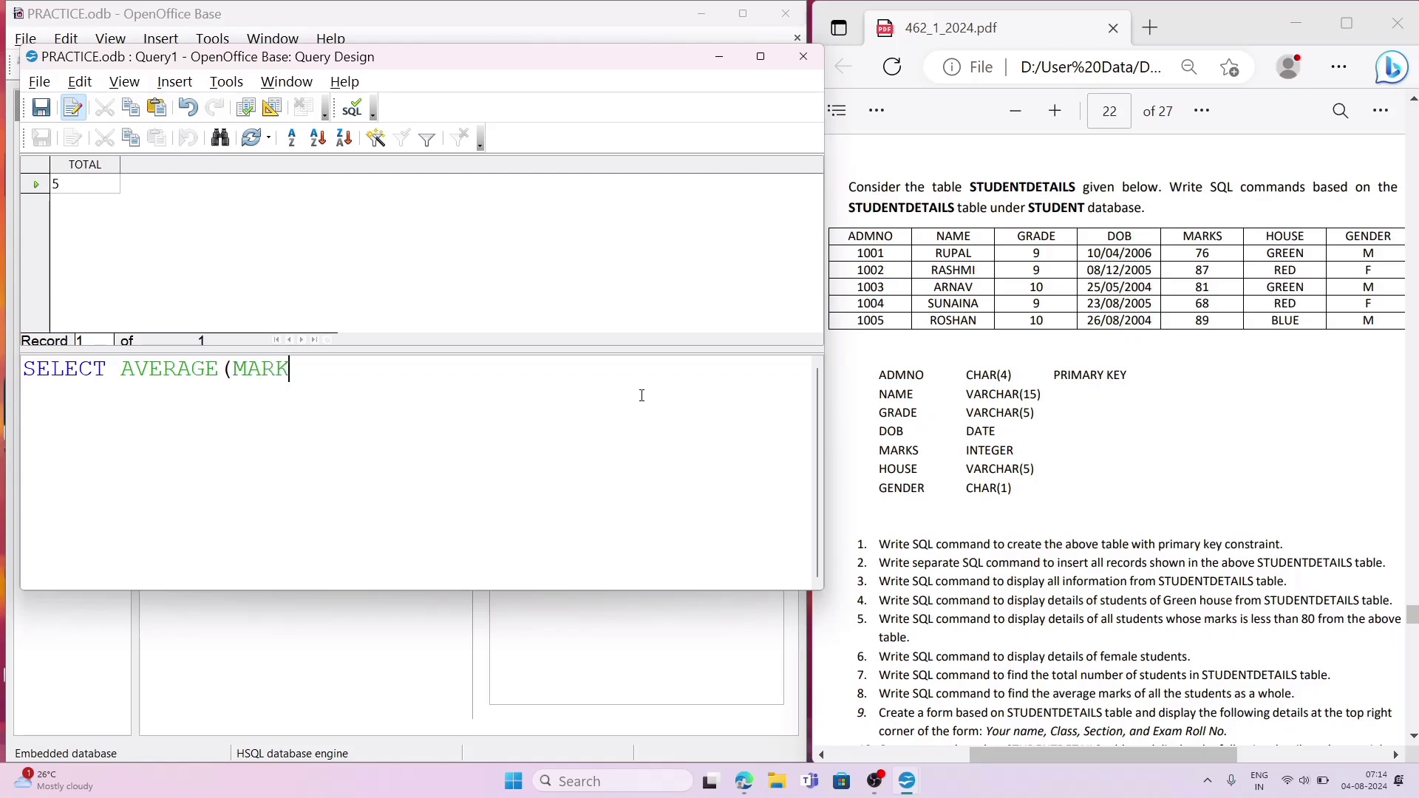
text(S) FROM ST)
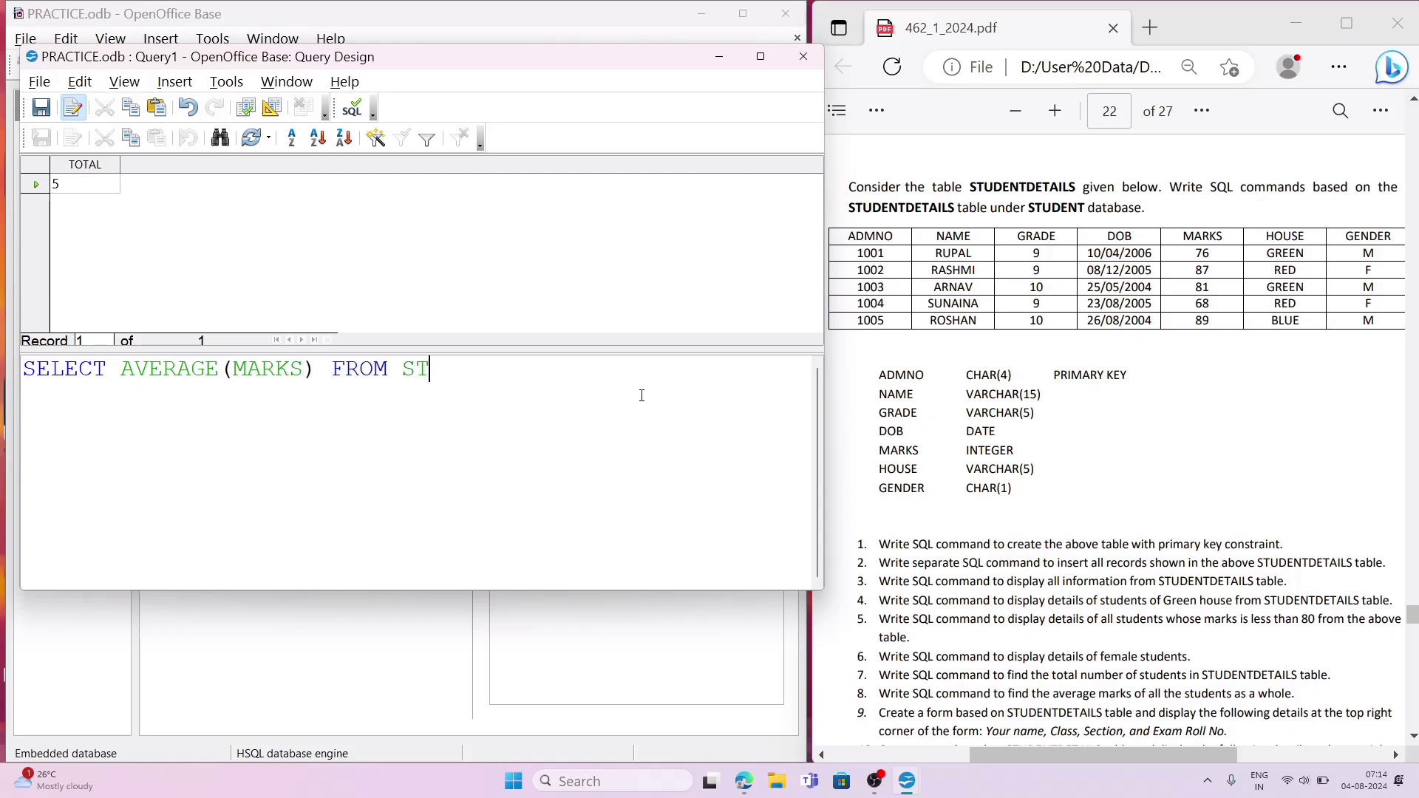
text(UDENTDE)
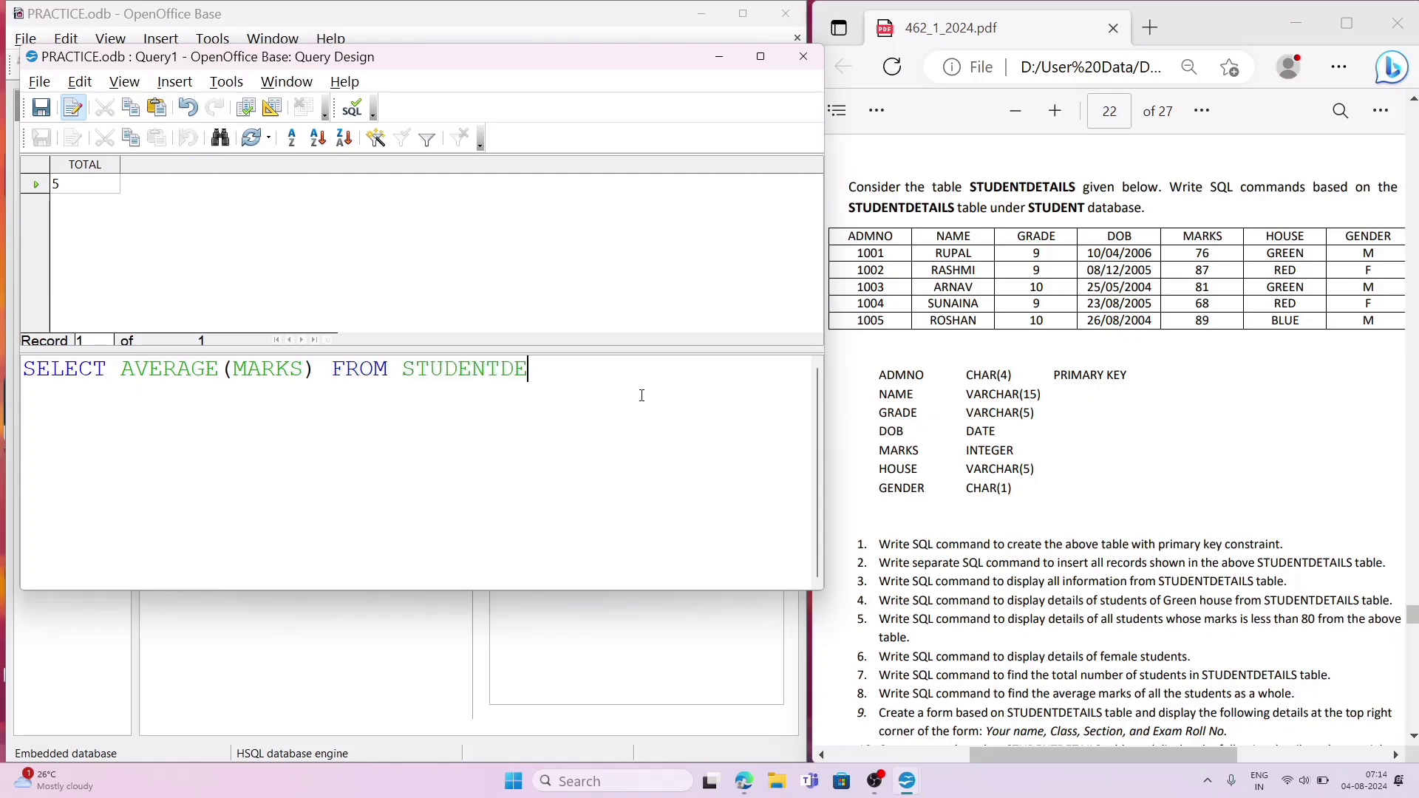
text(TAILS;)
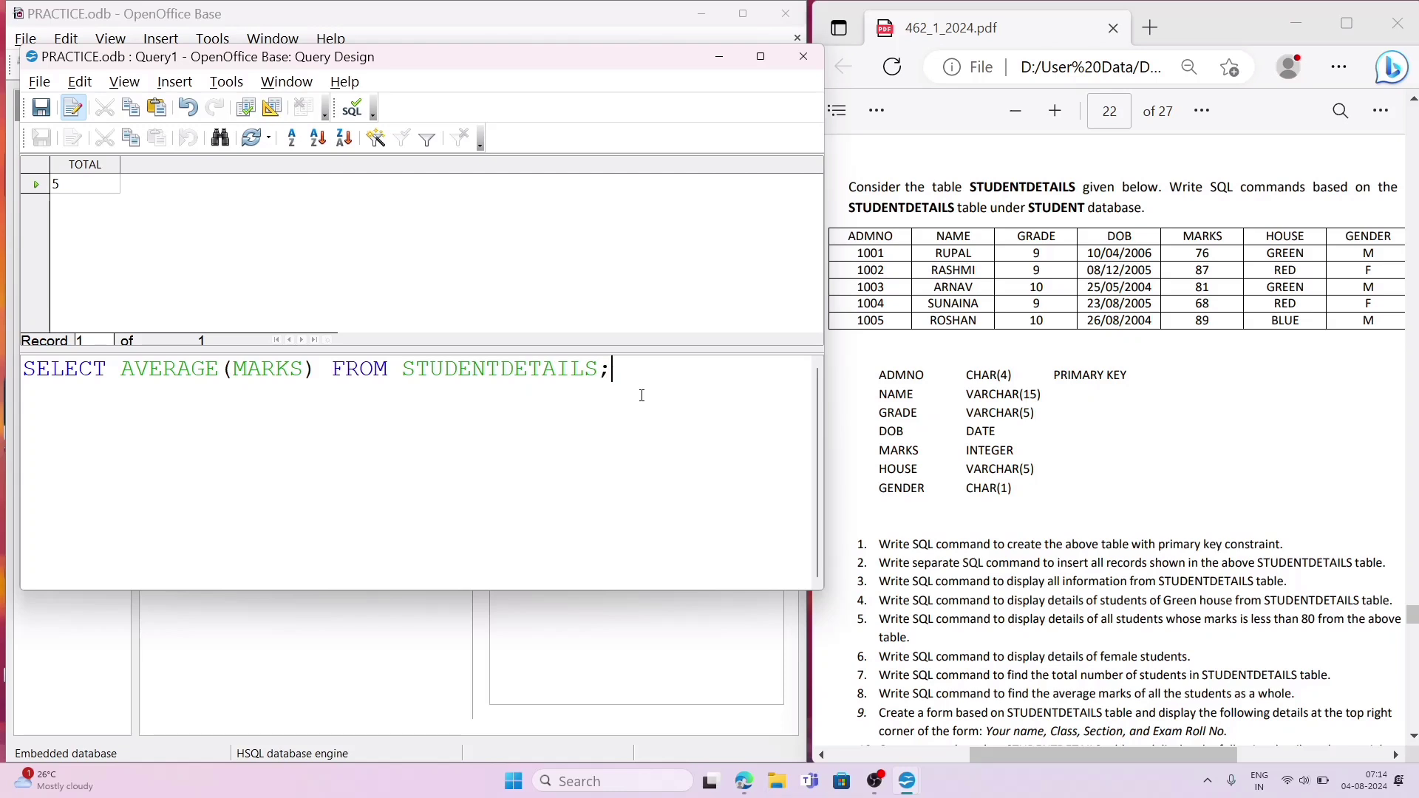
click(247, 107)
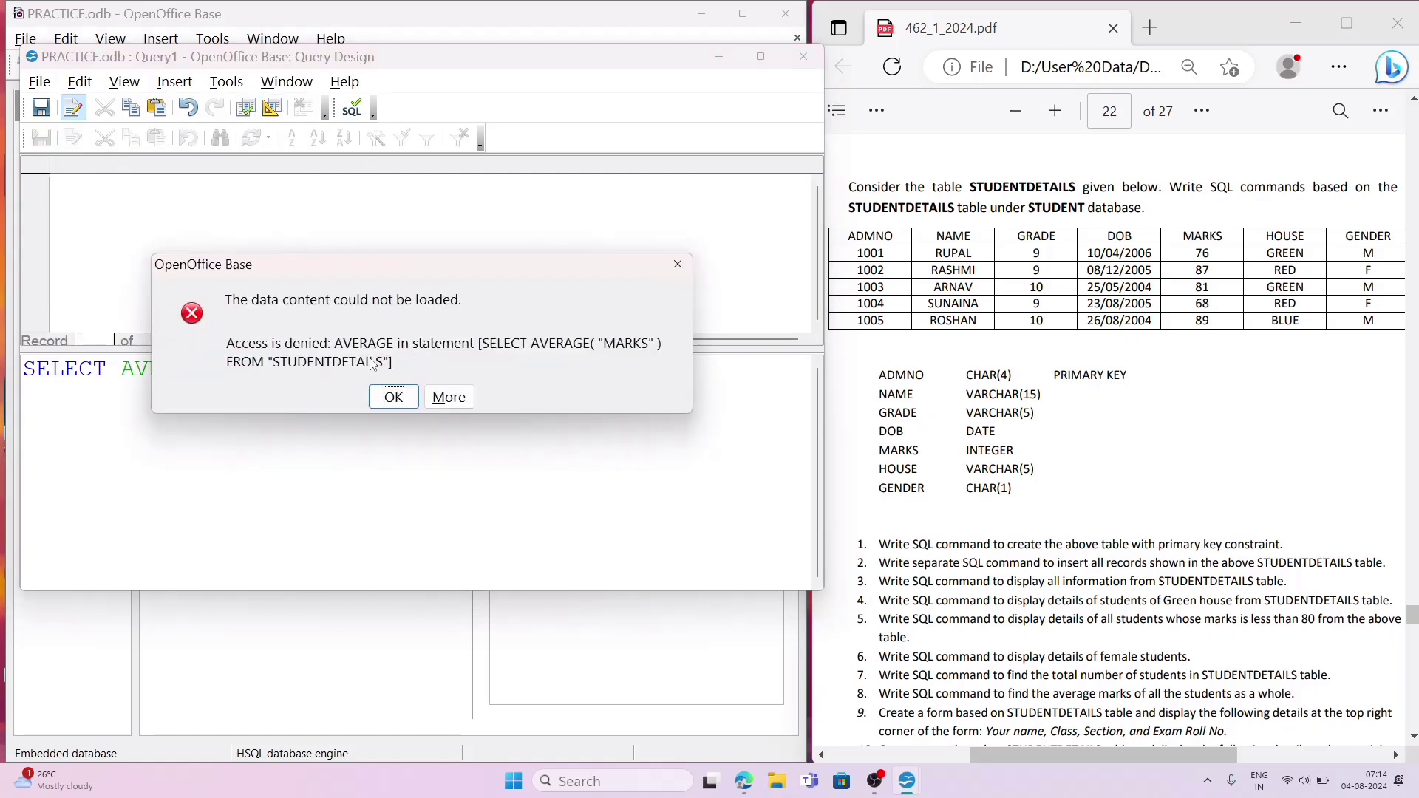
click(393, 397)
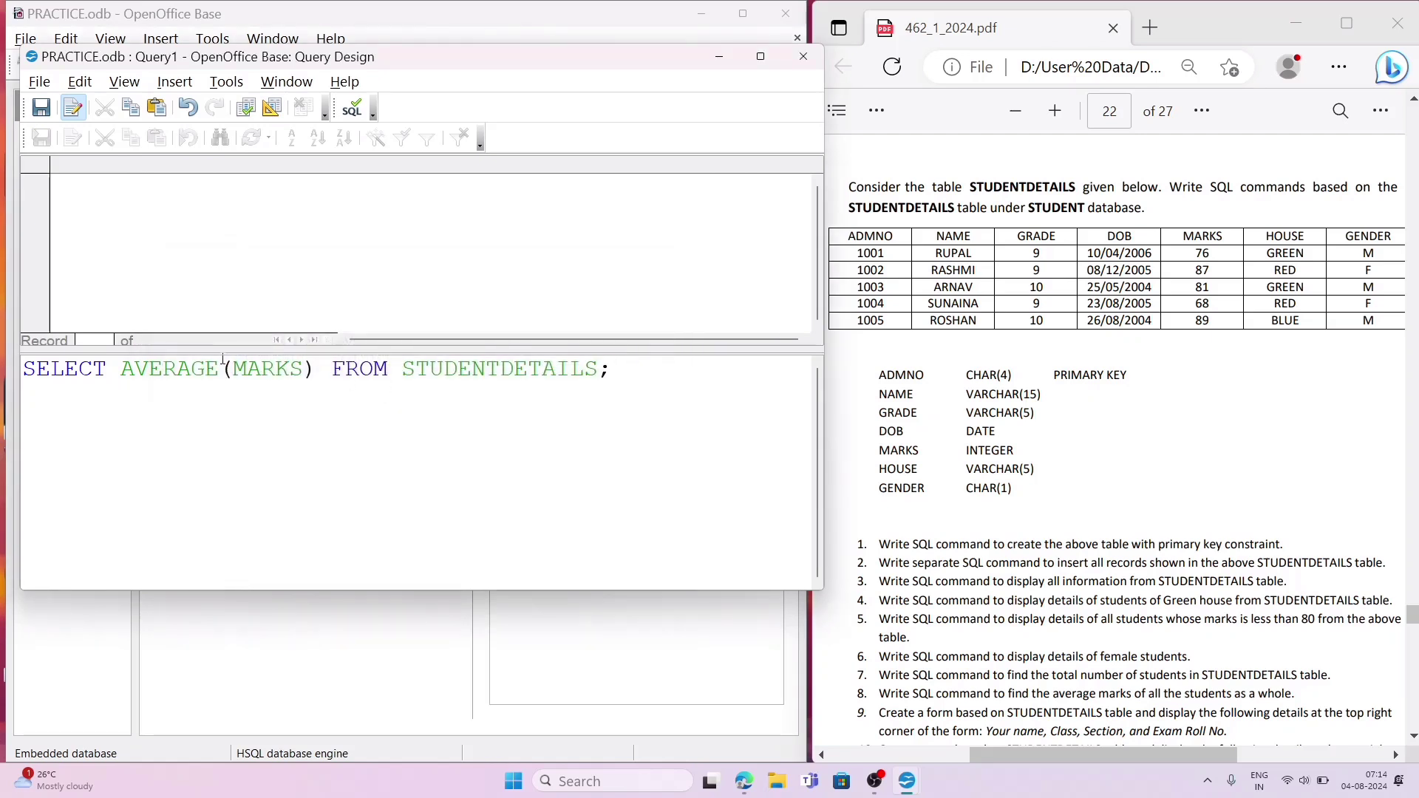
Step: Shorten the function name AVERAGE to AVG in the SELECT statement, and run the query
click(219, 369)
key(BackSpace)
key(BackSpace)
key(BackSpace)
key(BackSpace)
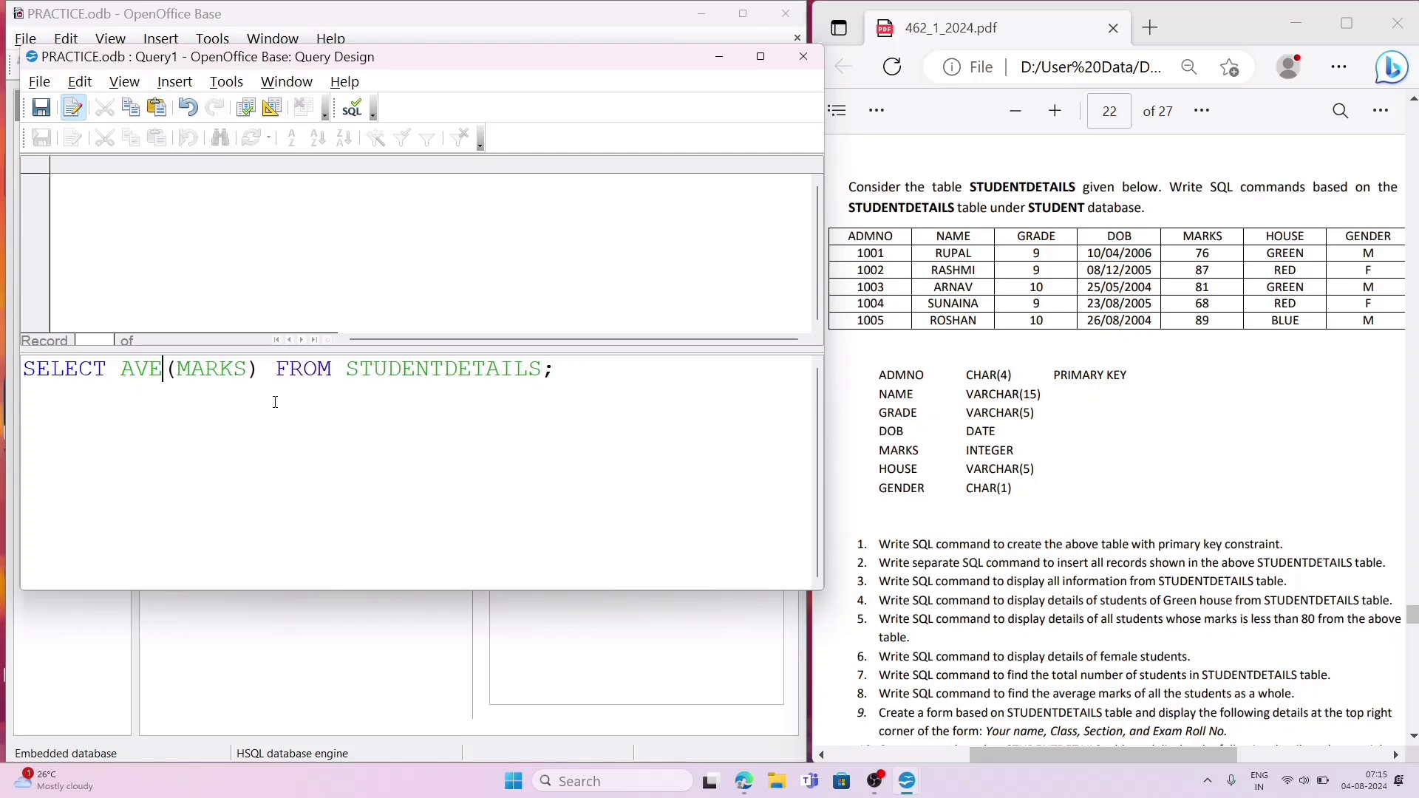
key(BackSpace)
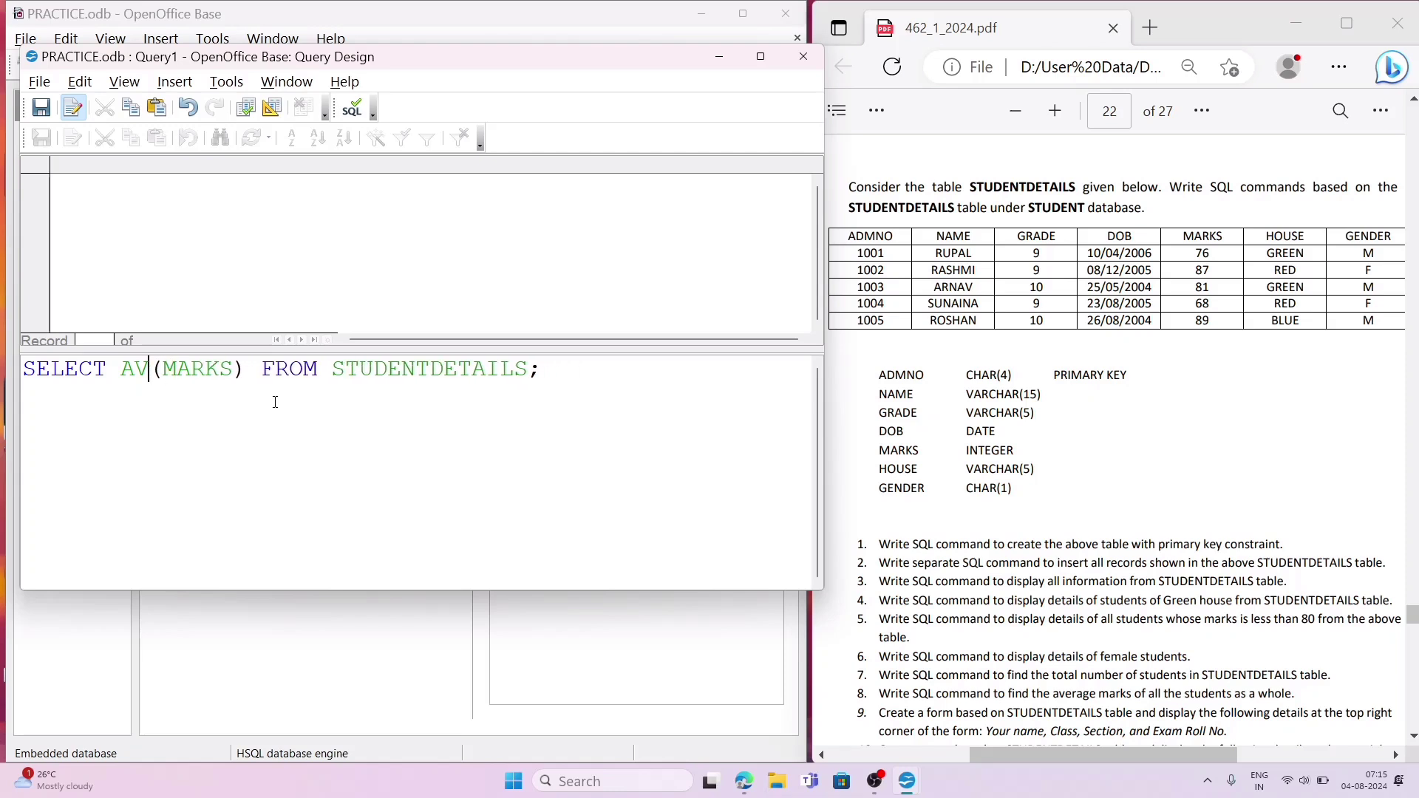
text(G)
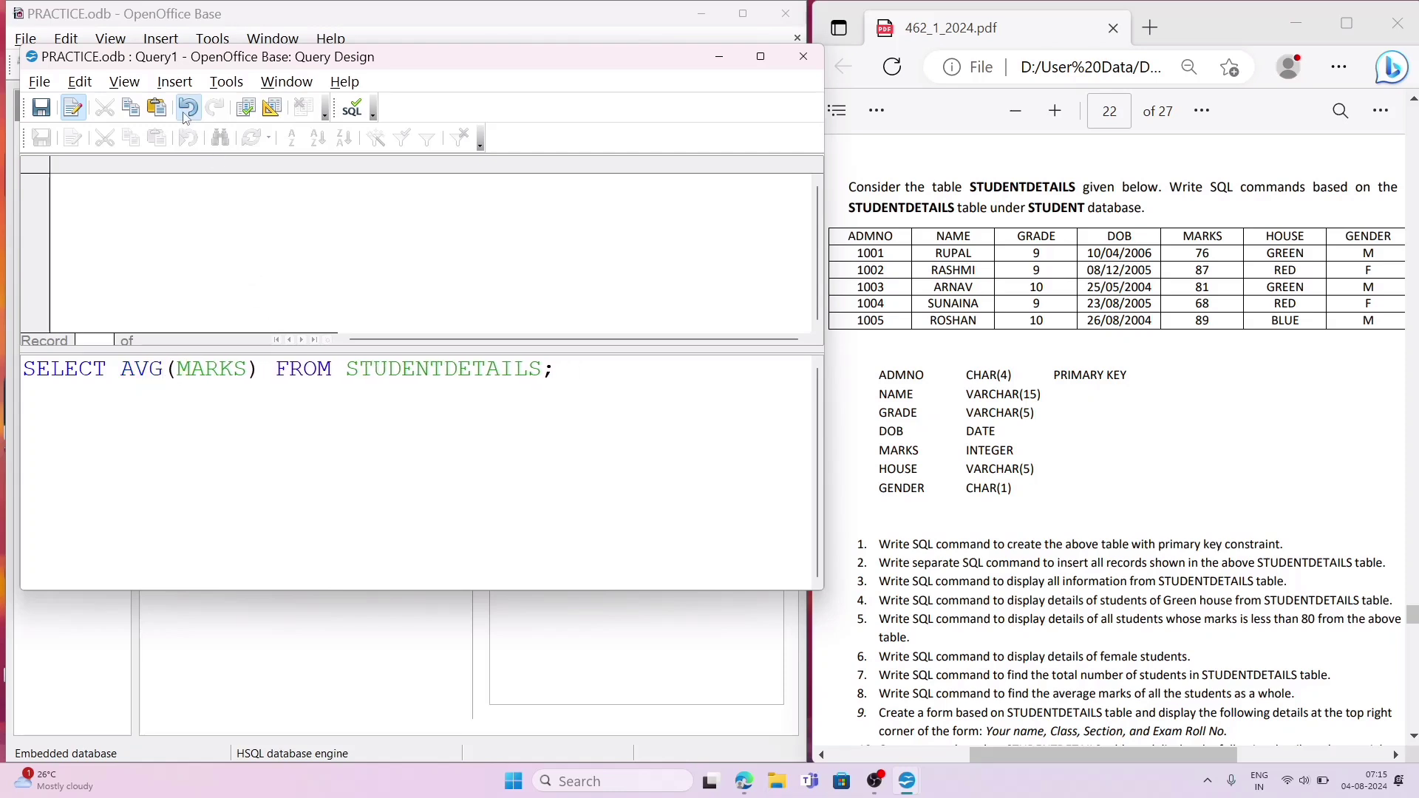
click(248, 109)
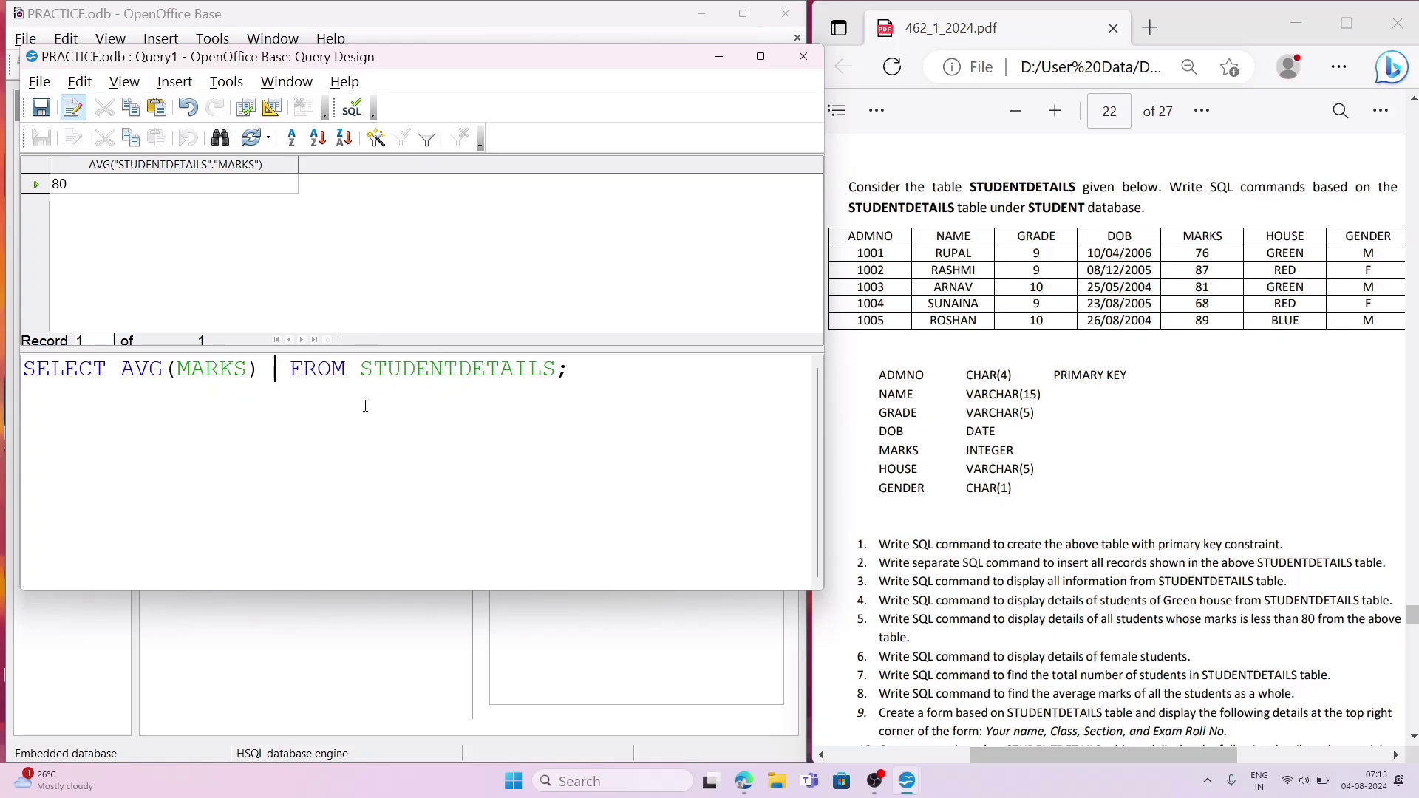
Step: Add the alias AS 'AVERAGE' after AVG(MARKS) in the SELECT statement, and try to run the query
text(AS )
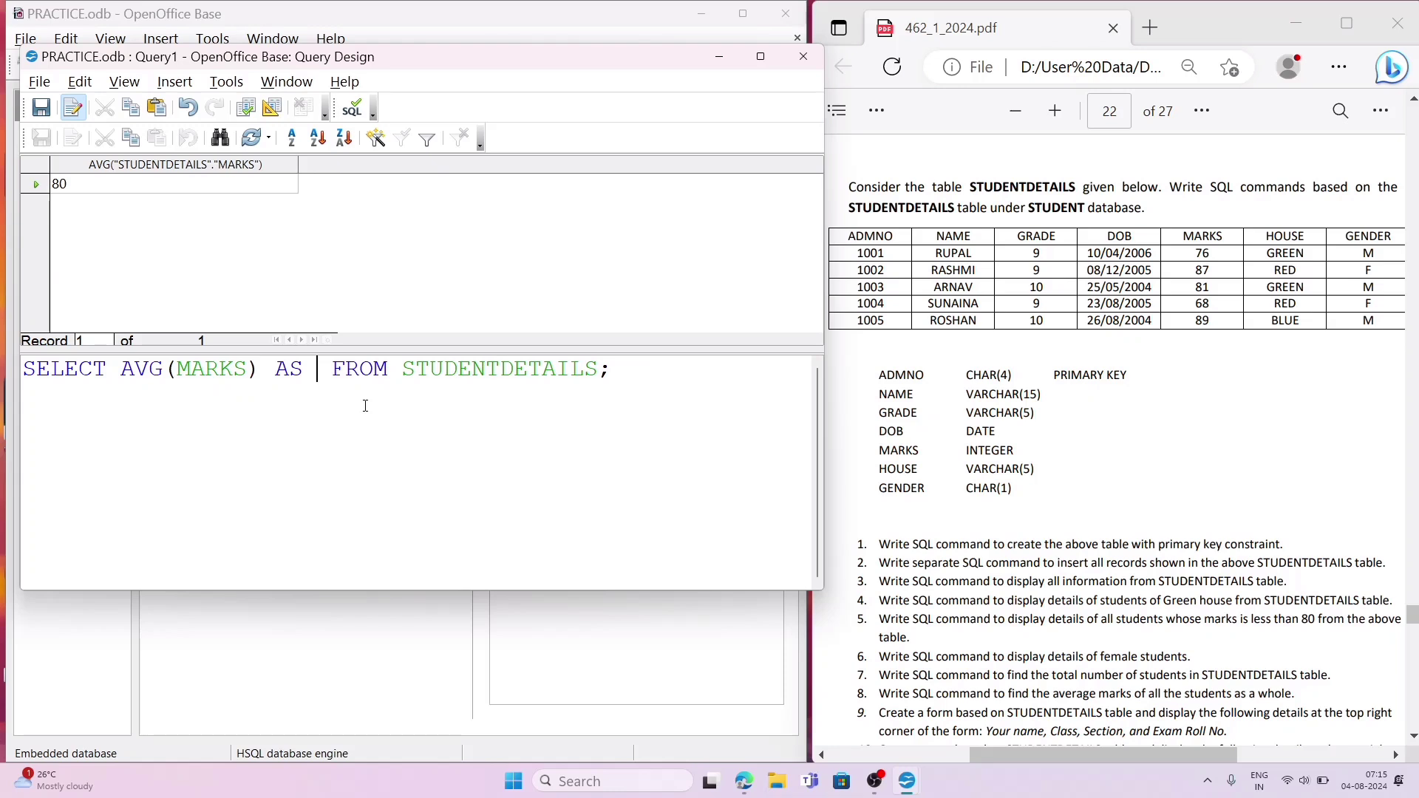
text('AVE)
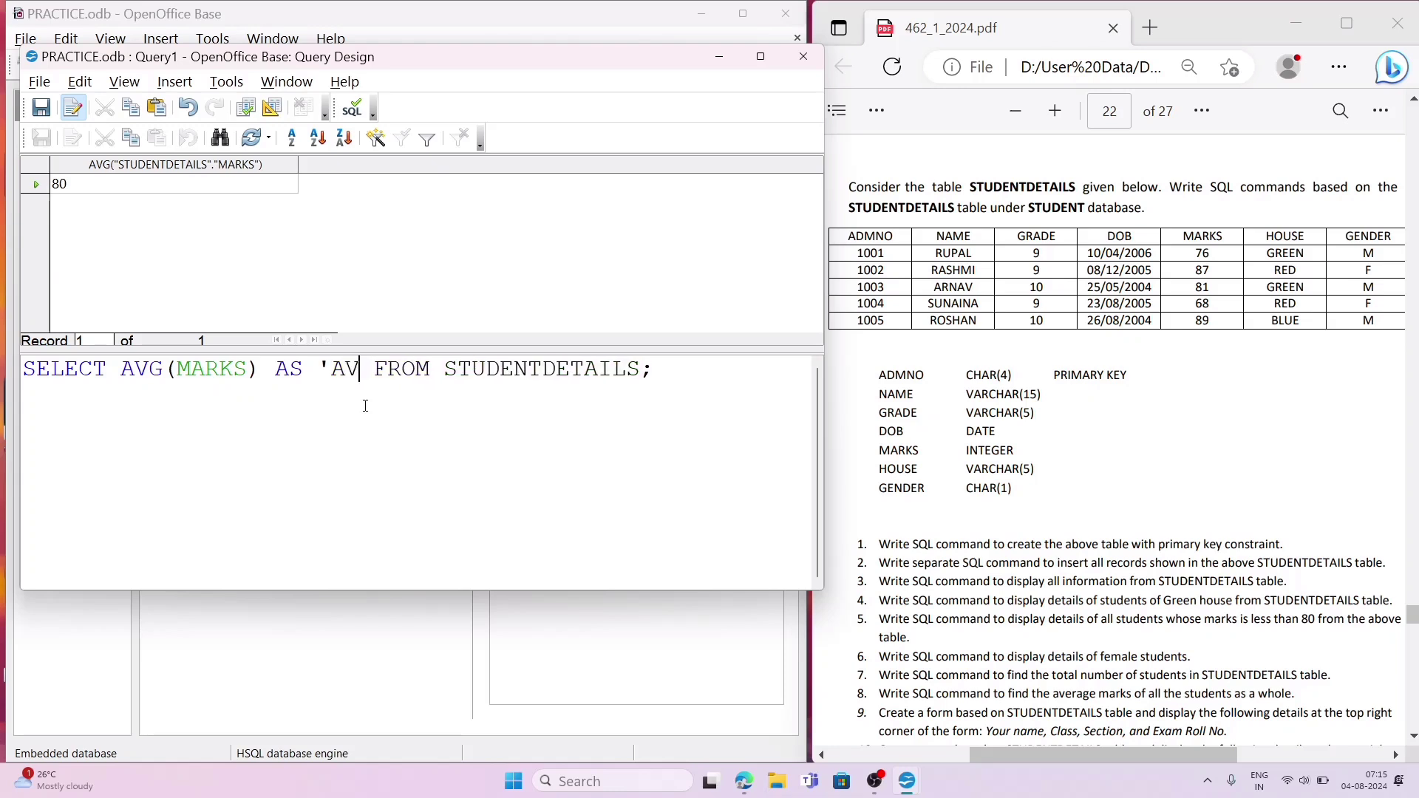
text(RAGE')
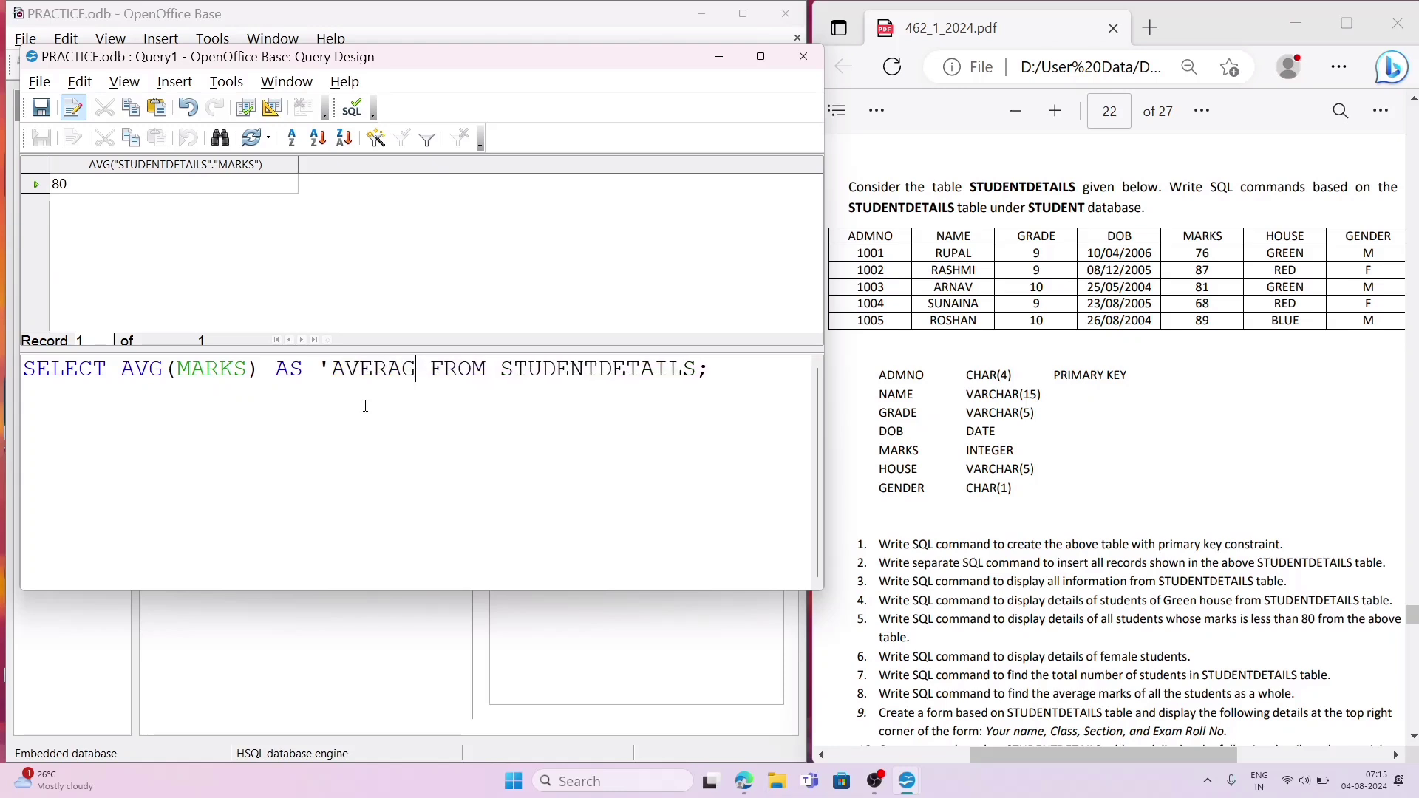
click(248, 109)
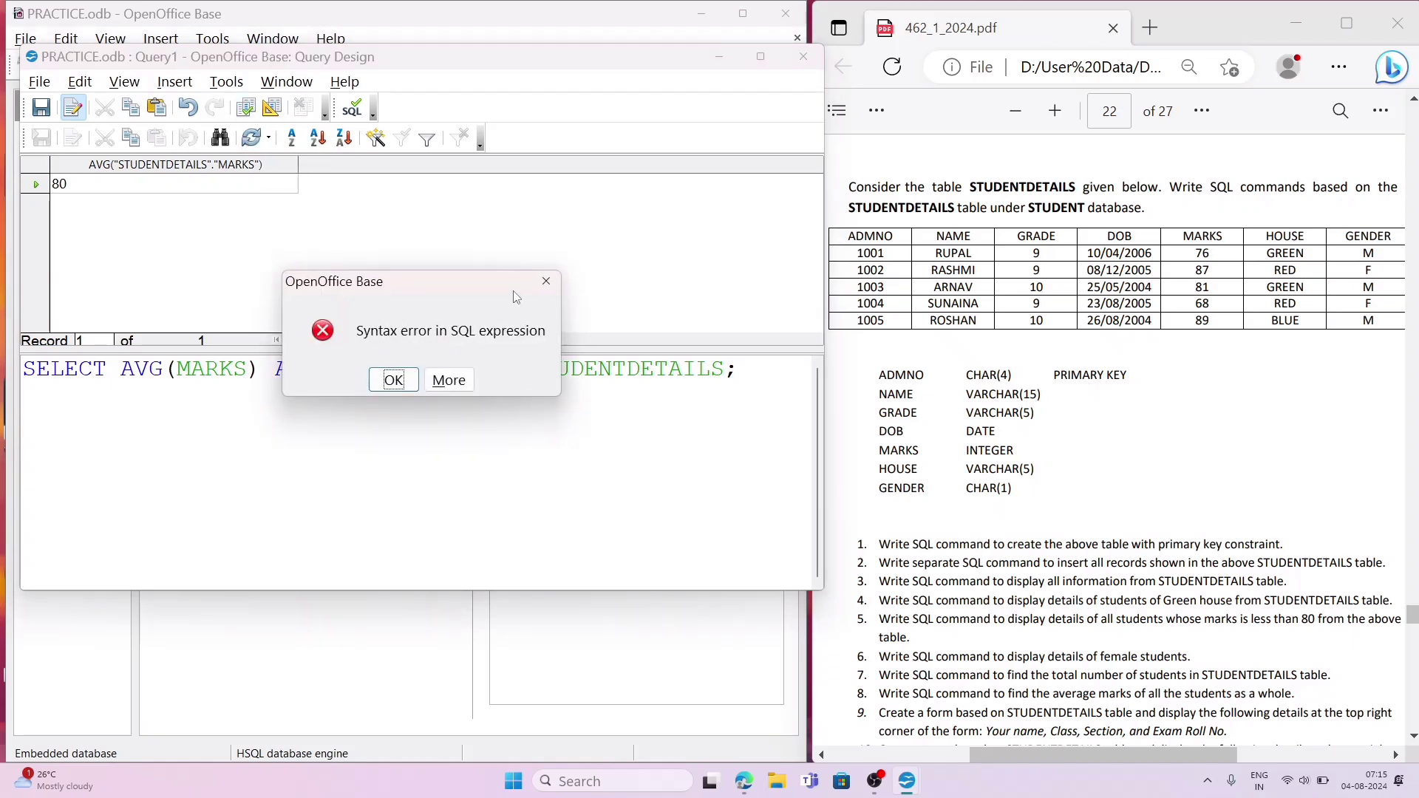
click(547, 281)
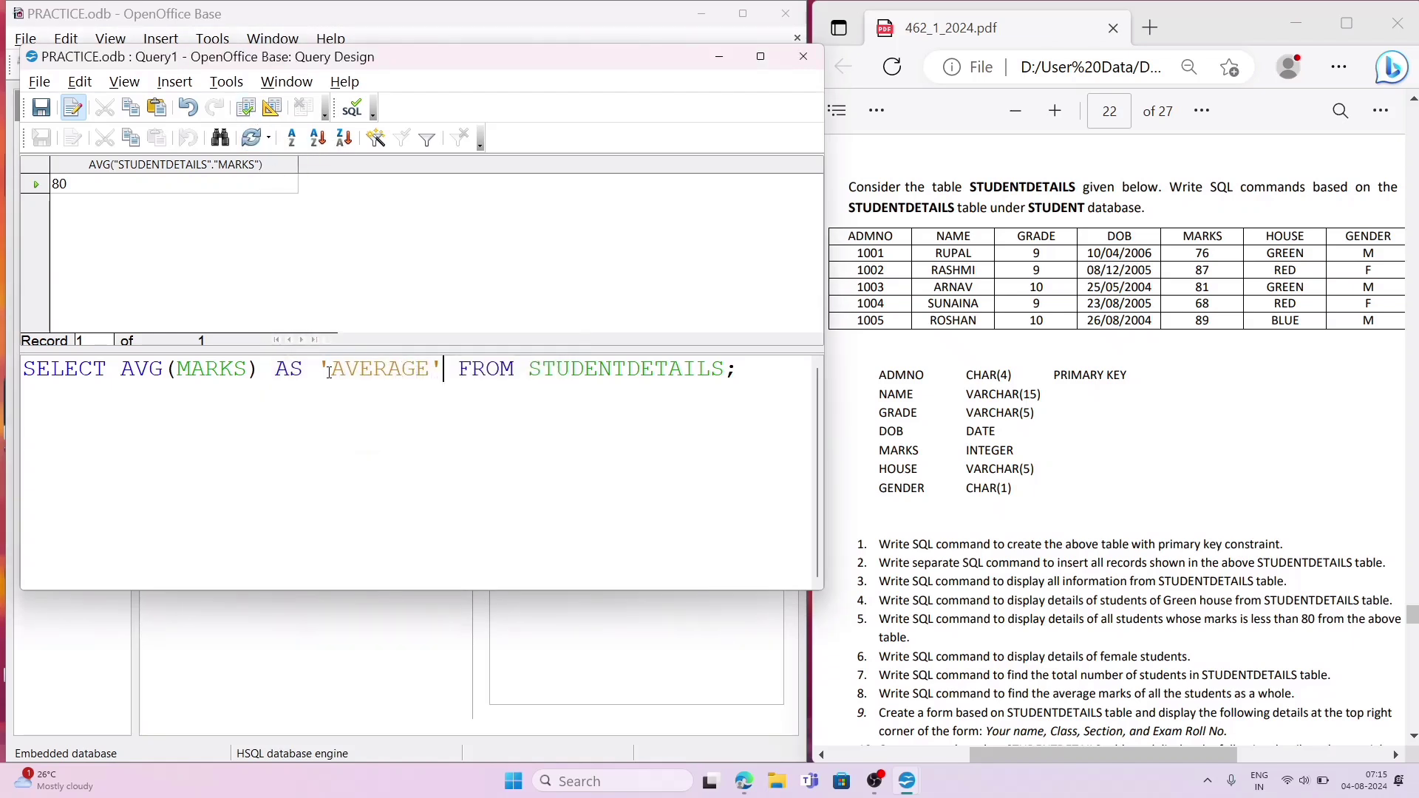
Step: Remove the single quotes around the alias AVERAGE in the SELECT statement, and run the query
click(329, 372)
key(BackSpace)
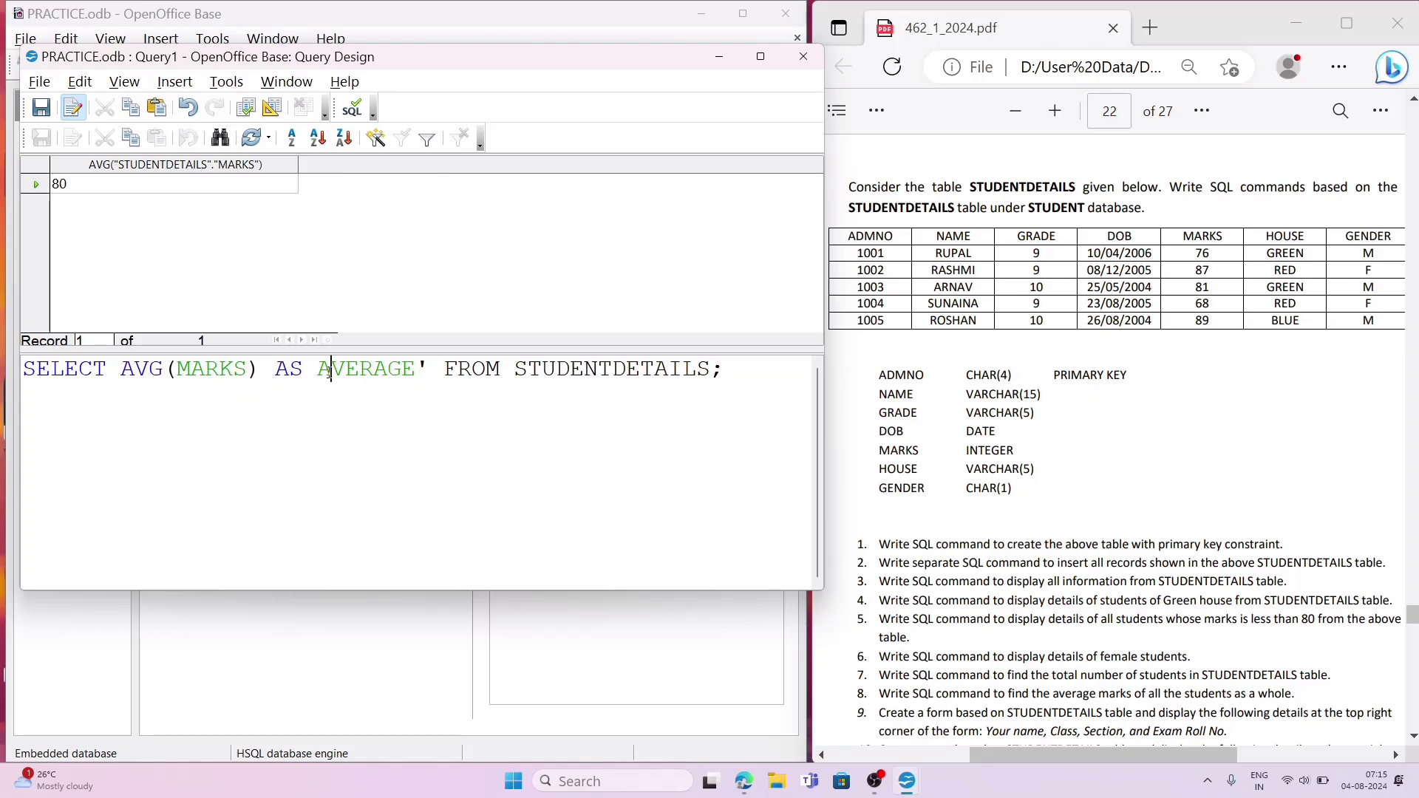
key(Right)
key(Right)
key(Right)
key(Right)
key(BackSpace)
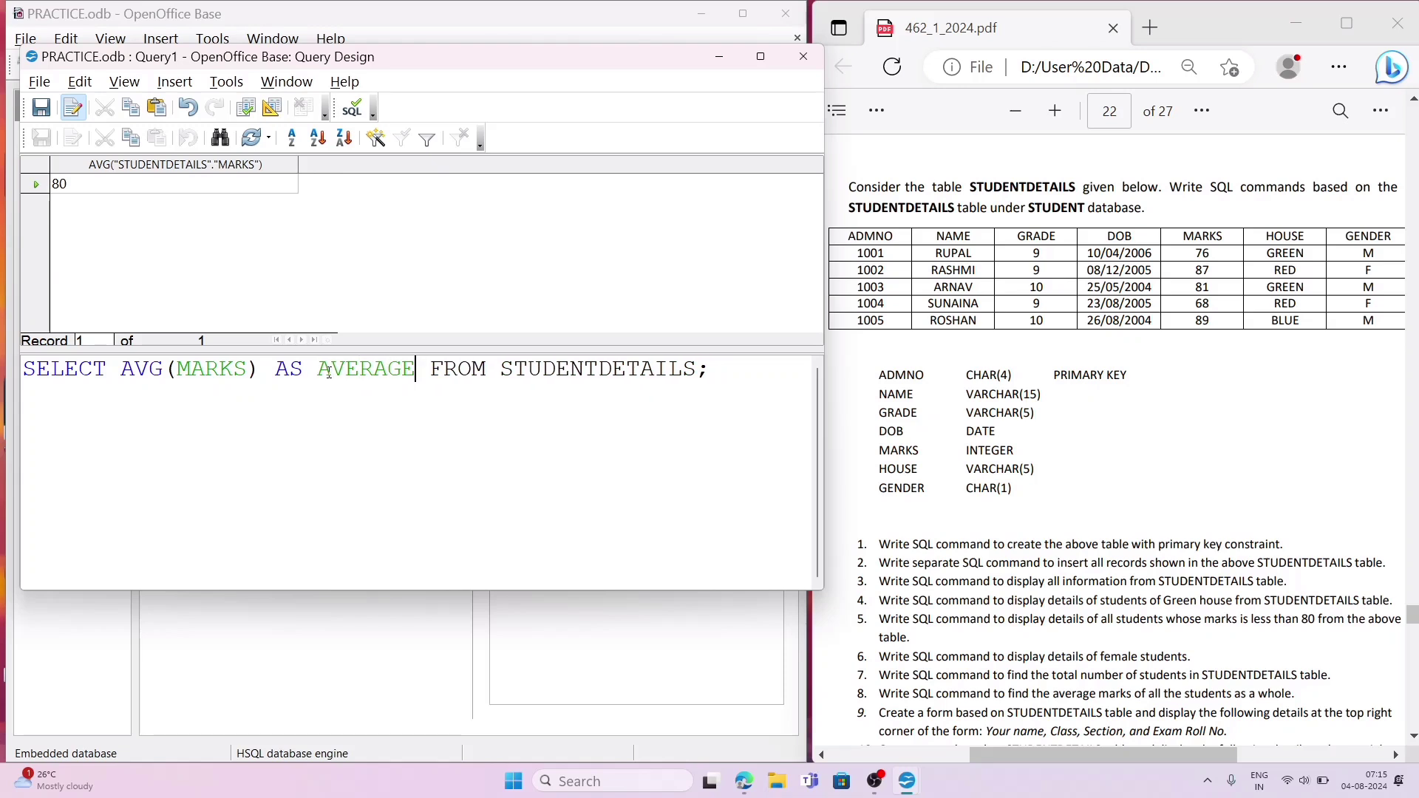
click(247, 109)
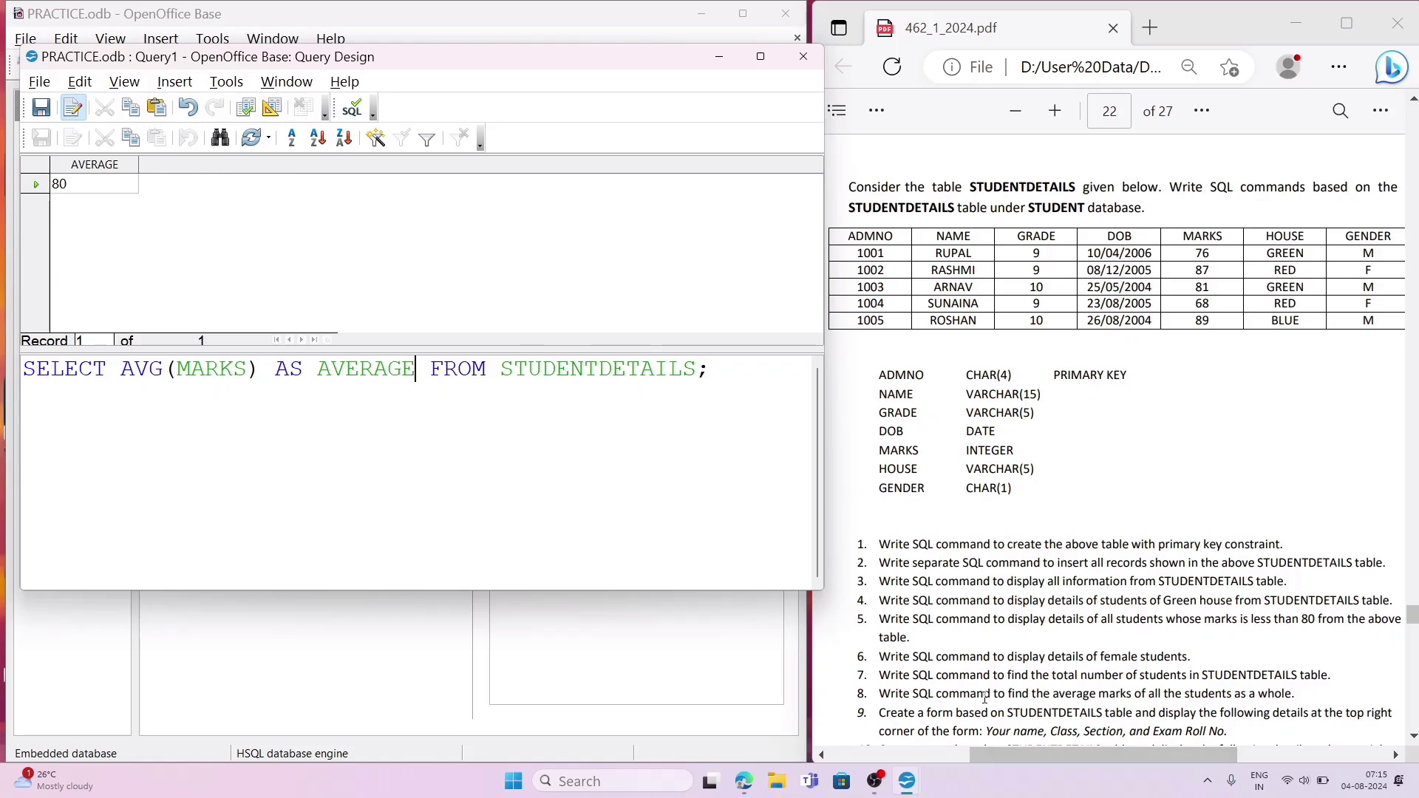
Step: Check questions 9 and 10 in the PDF, and close the query design without saving the query
click(931, 734)
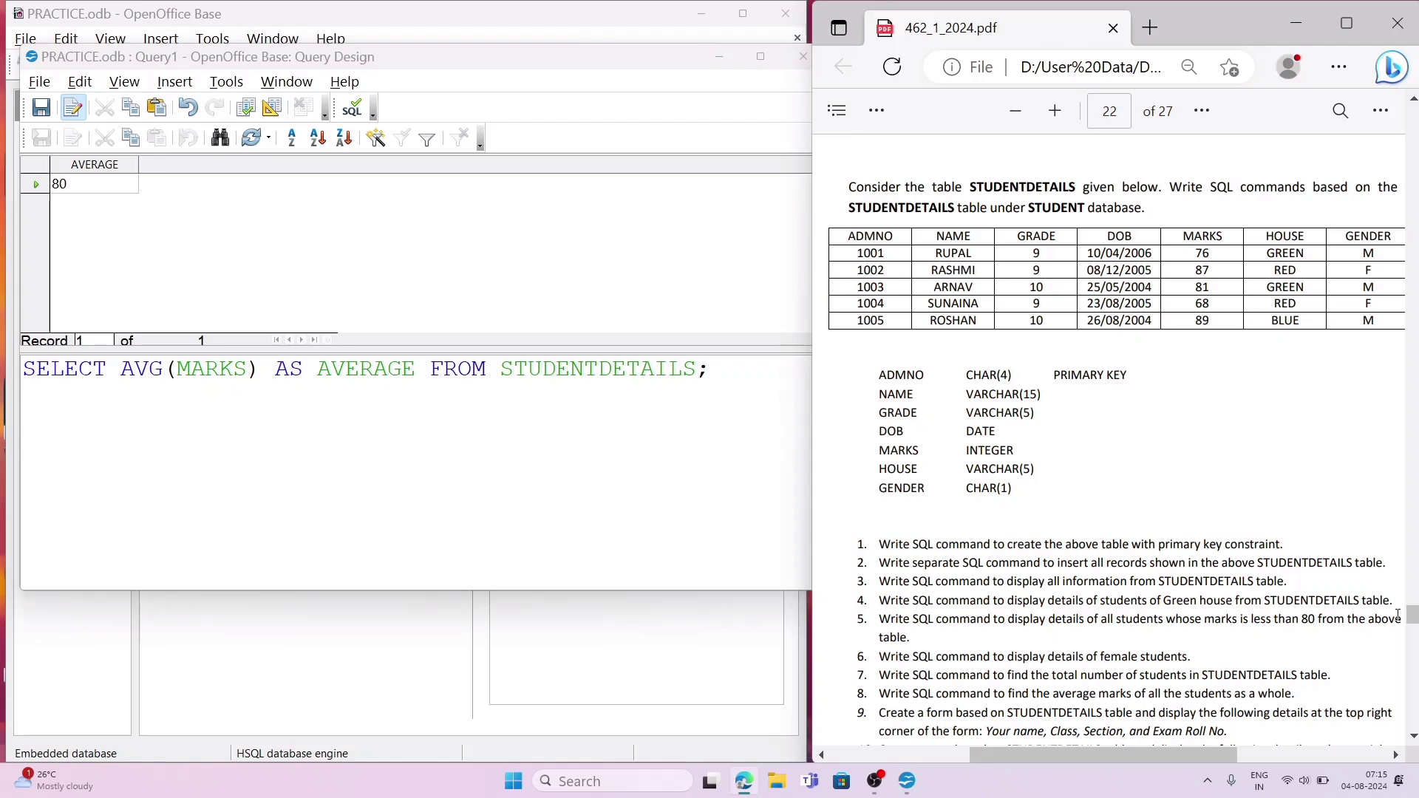
scroll(1412, 734, down, 2)
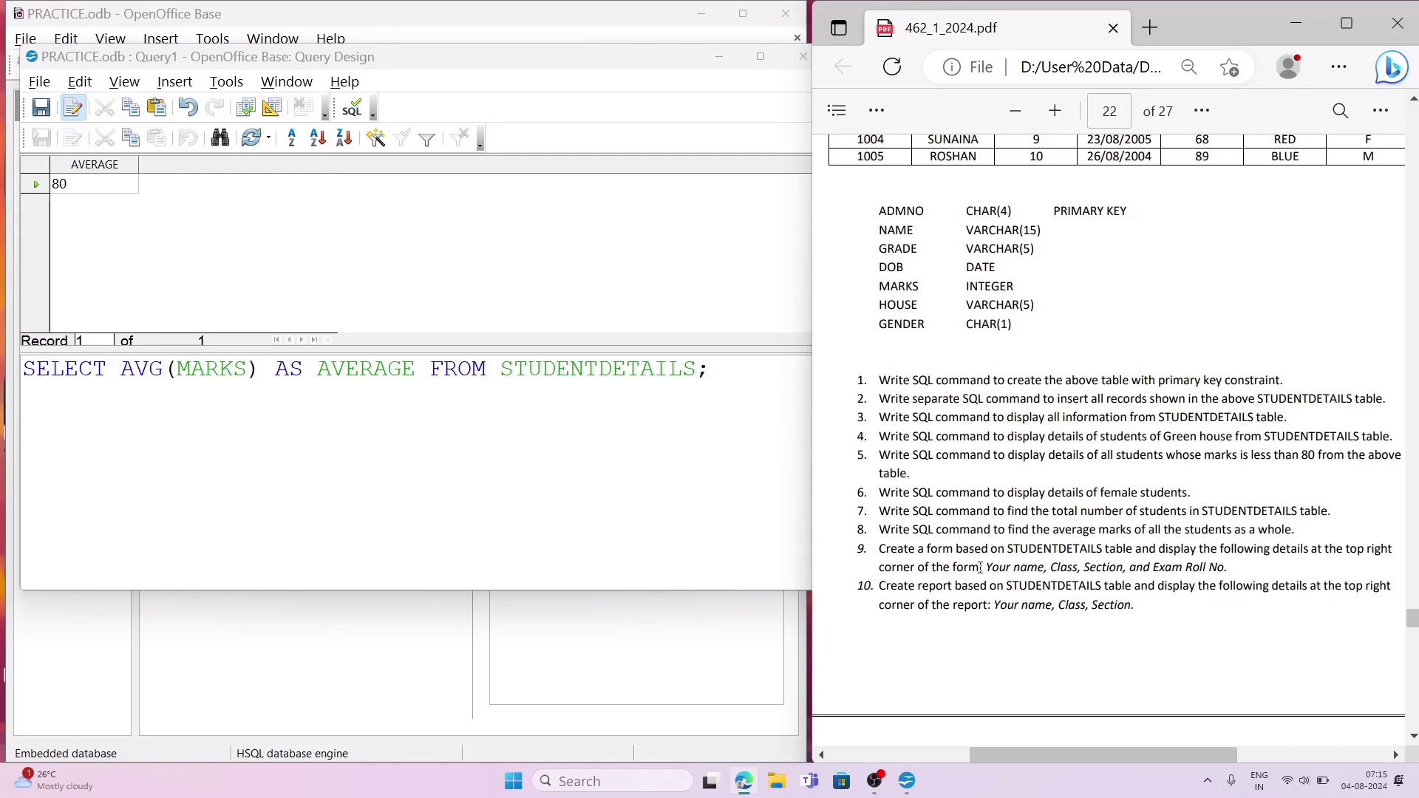
click(655, 260)
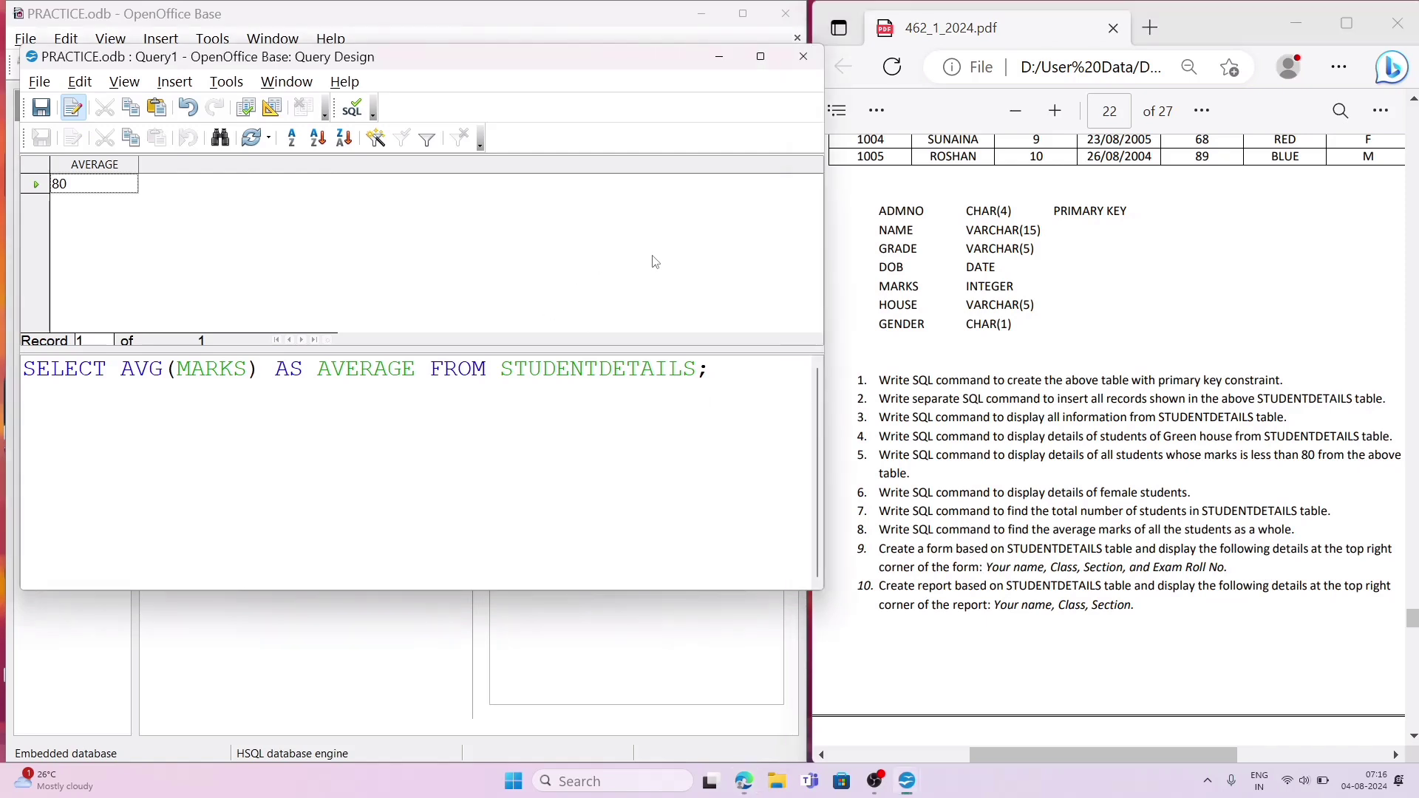
click(802, 57)
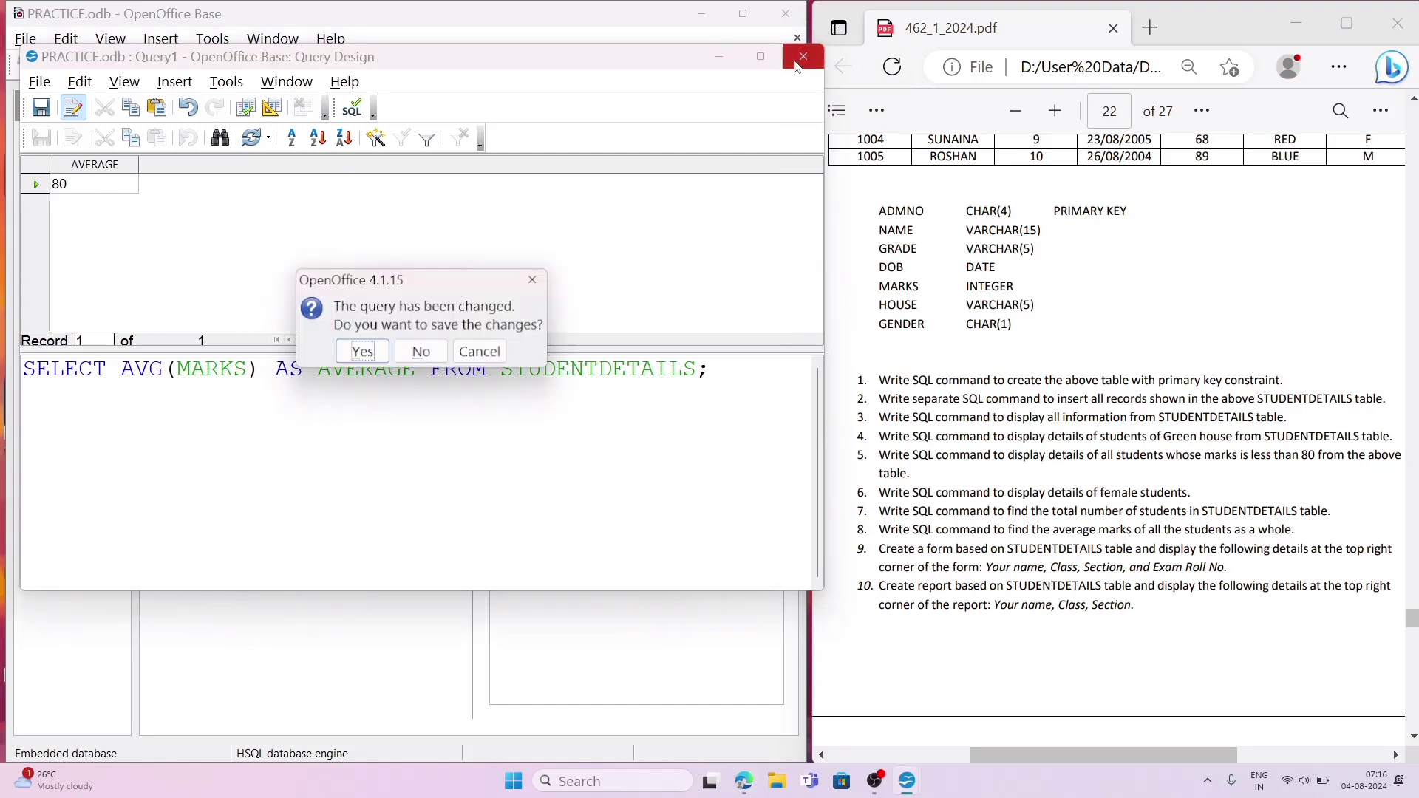
click(422, 353)
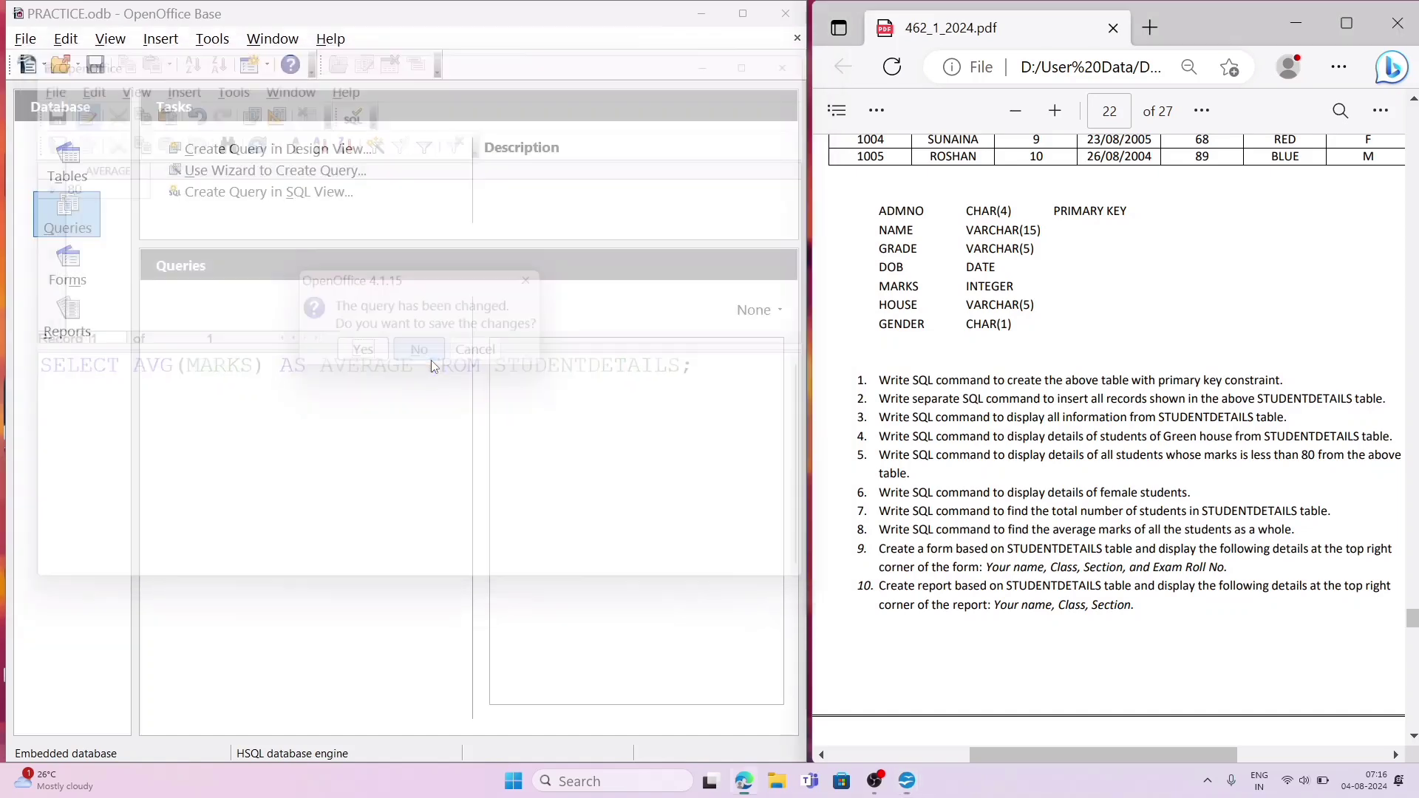
Step: Start a new form with the Form Wizard, including all fields of the STUDENTDETAILS table and no subform
click(83, 274)
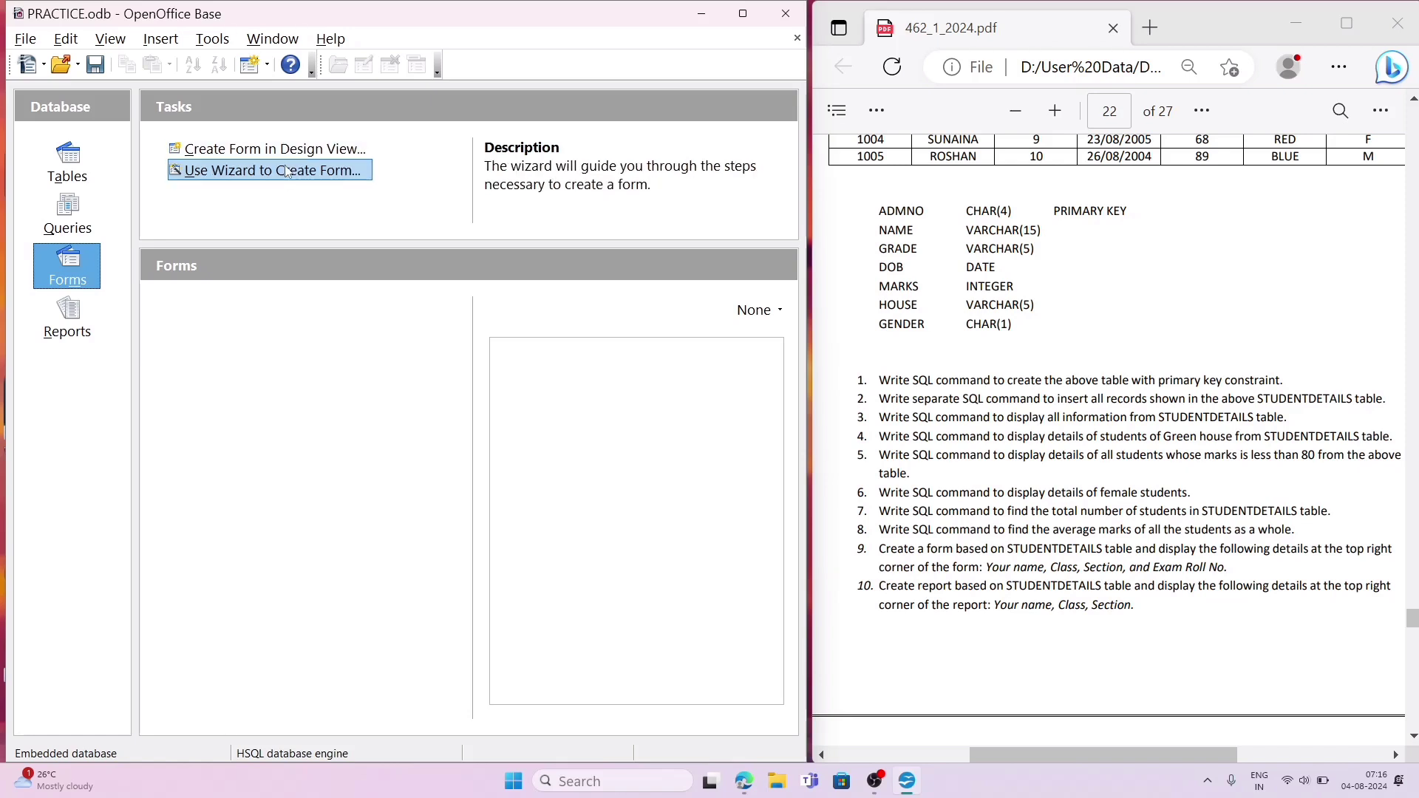
click(288, 171)
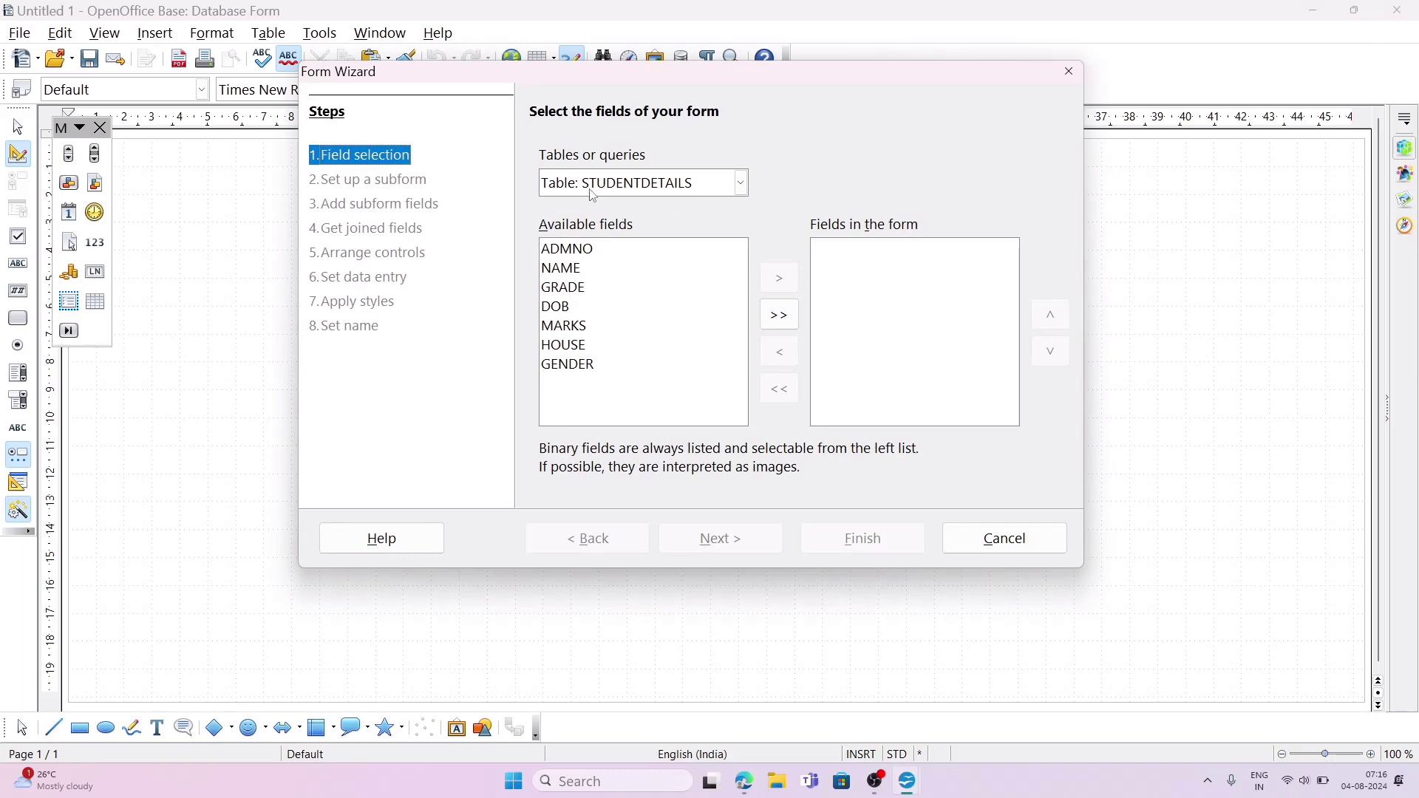
click(782, 317)
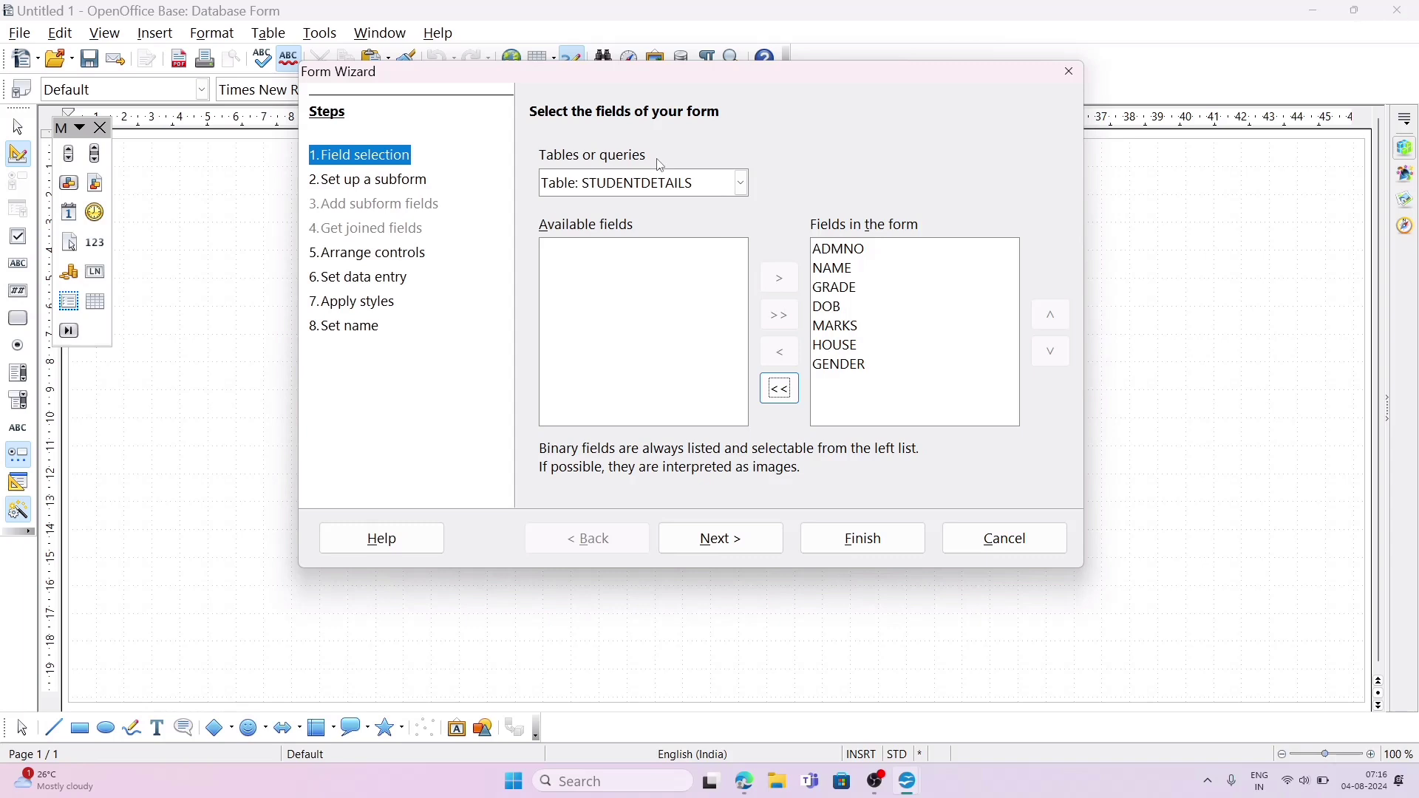
click(748, 537)
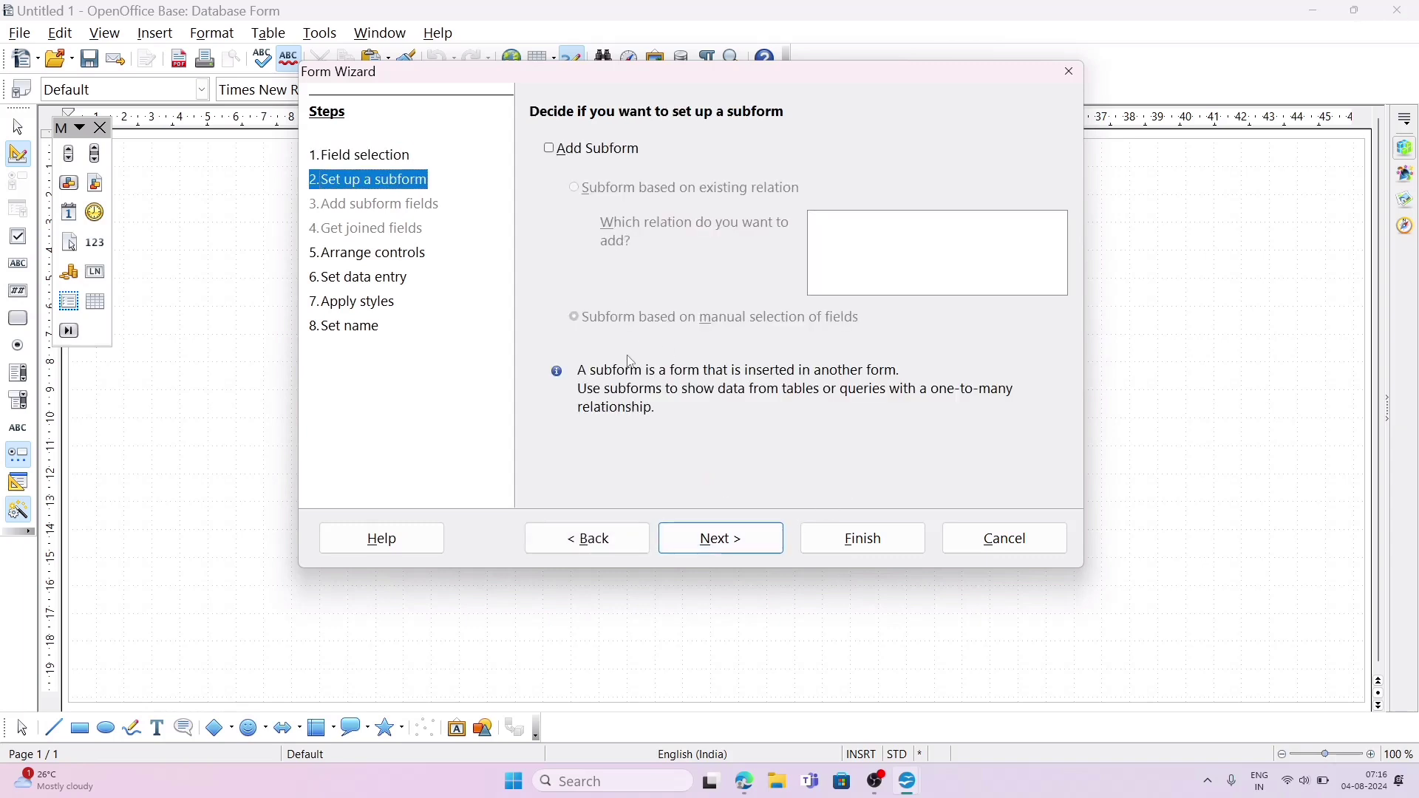
click(736, 550)
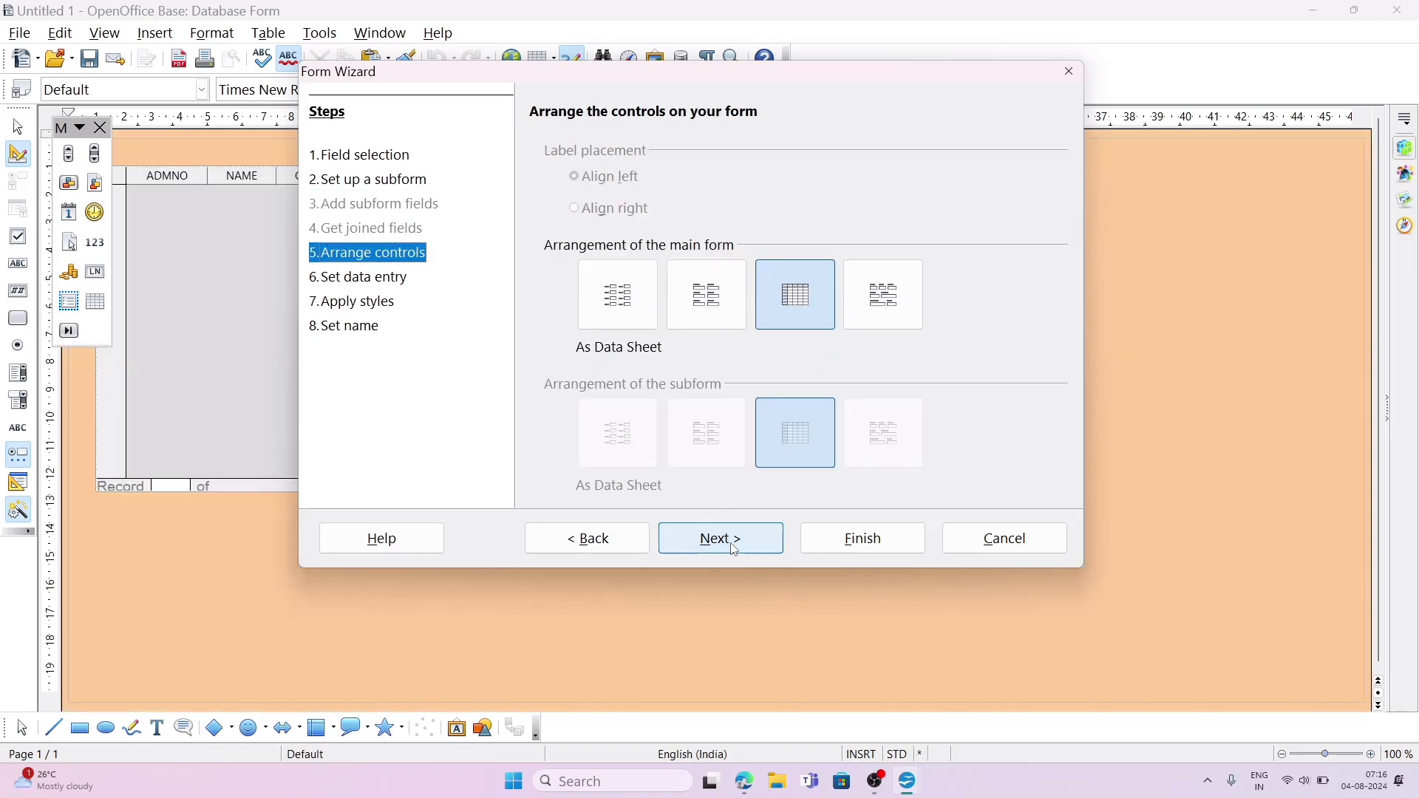
Step: Try the Columnar - Labels on Top and In Blocks - Labels Above arrangements for the main form, and choose Columnar - Labels Left
click(703, 303)
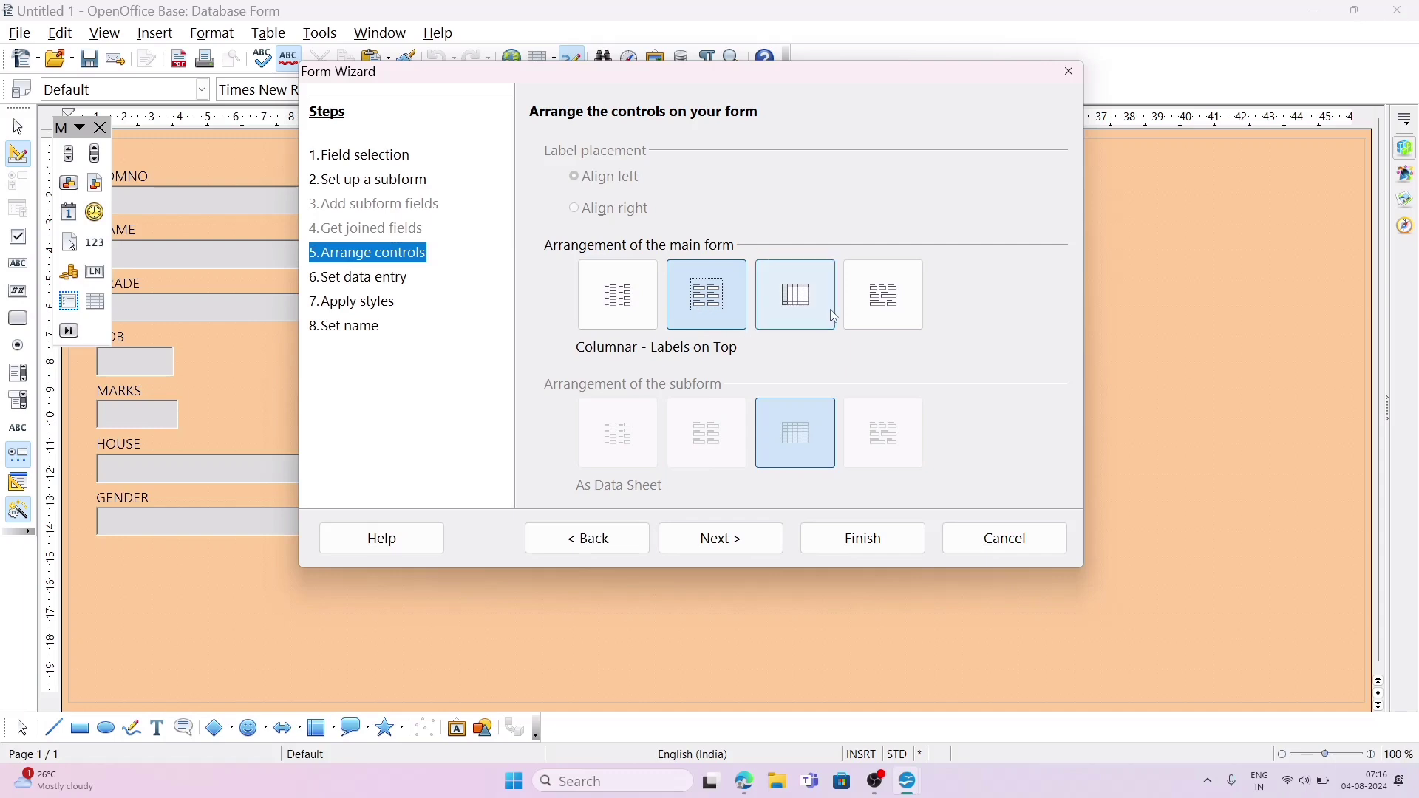
click(871, 309)
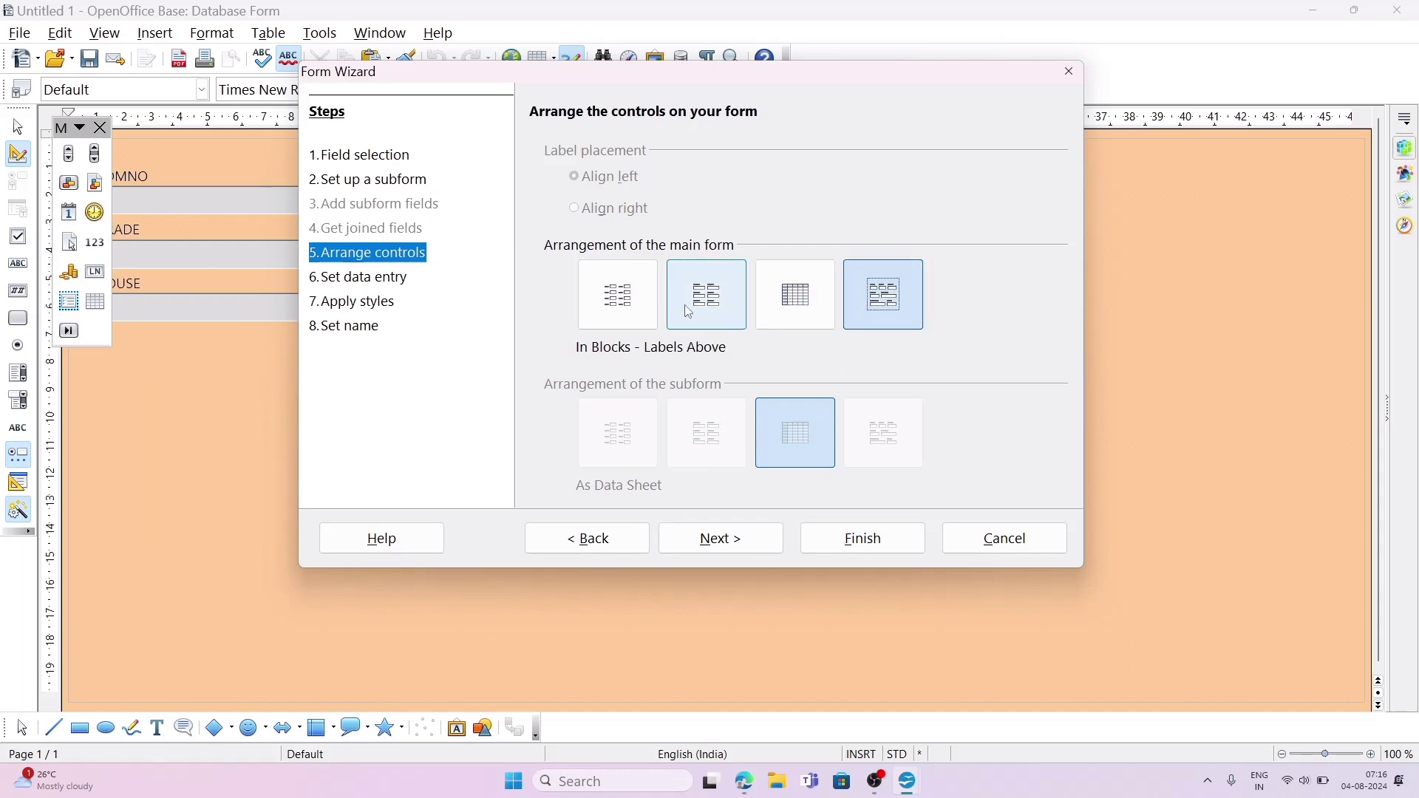
click(619, 307)
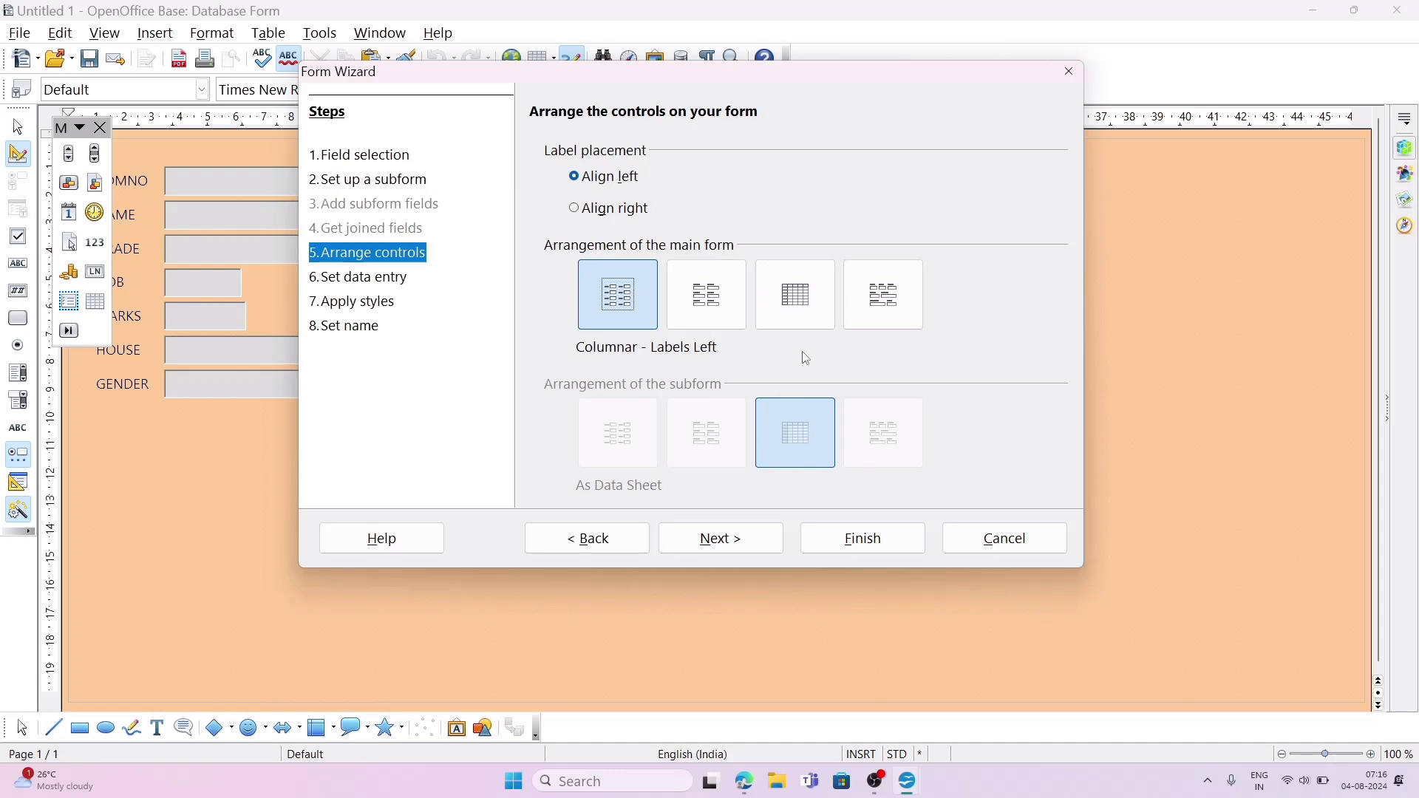
click(705, 289)
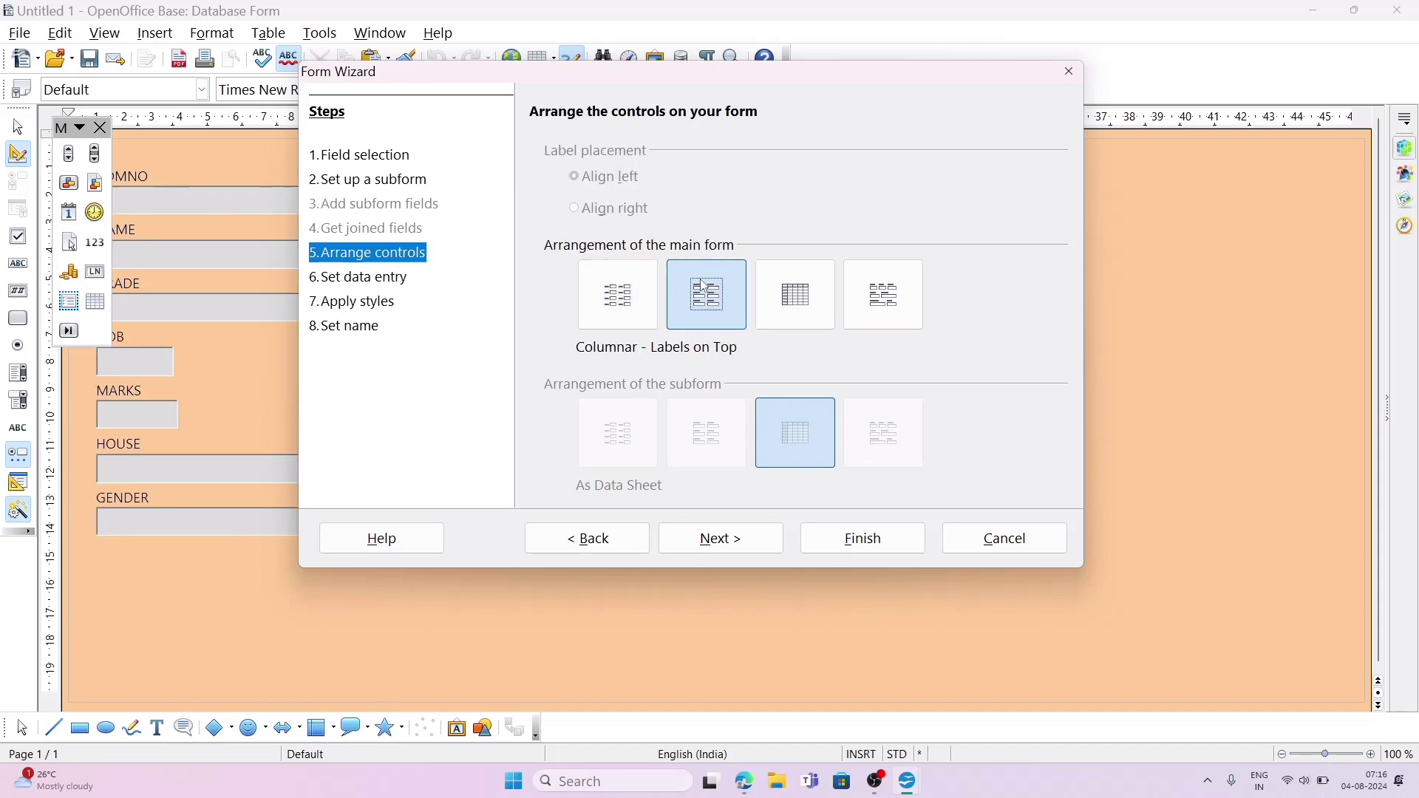
click(625, 299)
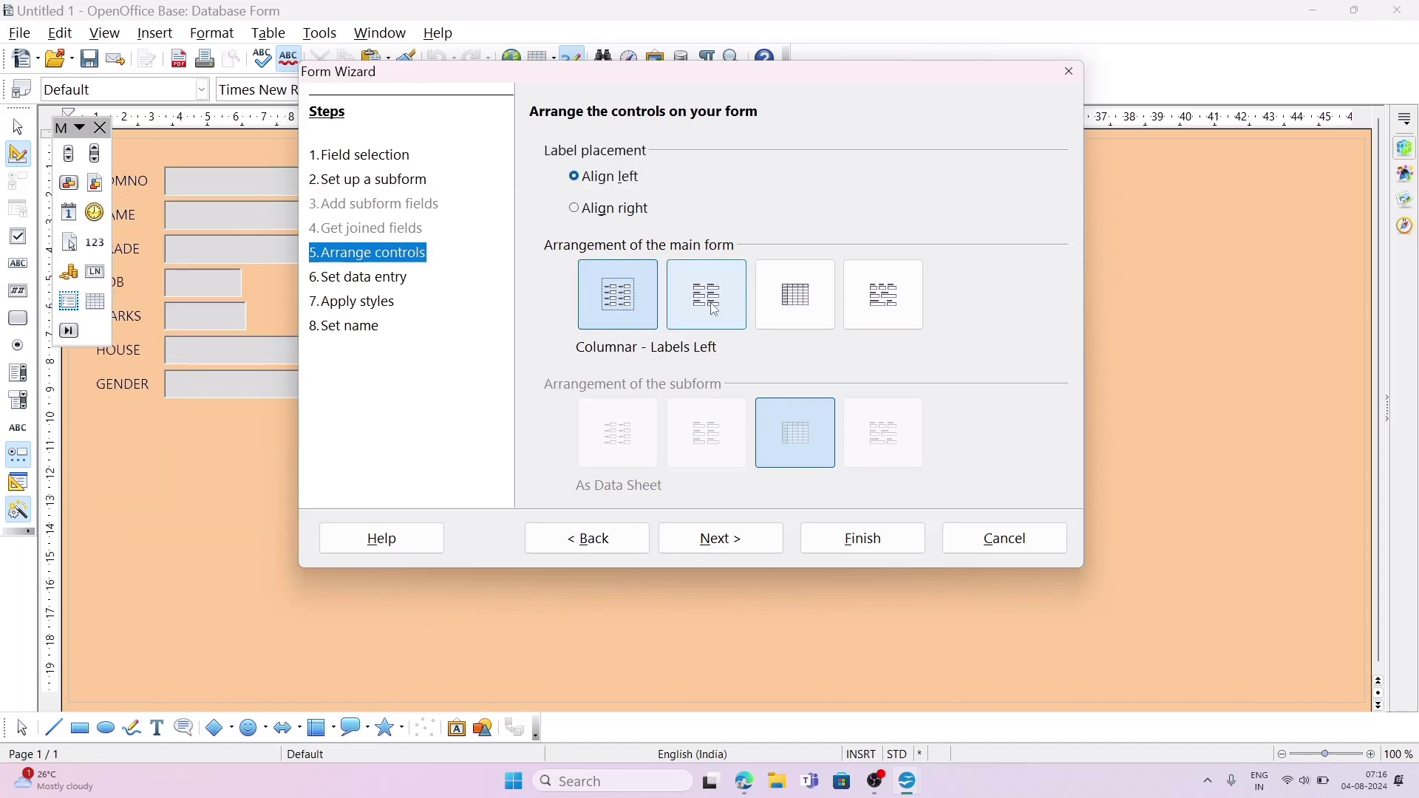
Step: Arrange the main form as Columnar - Labels on Top, and keep the data entry mode that displays all data
click(713, 311)
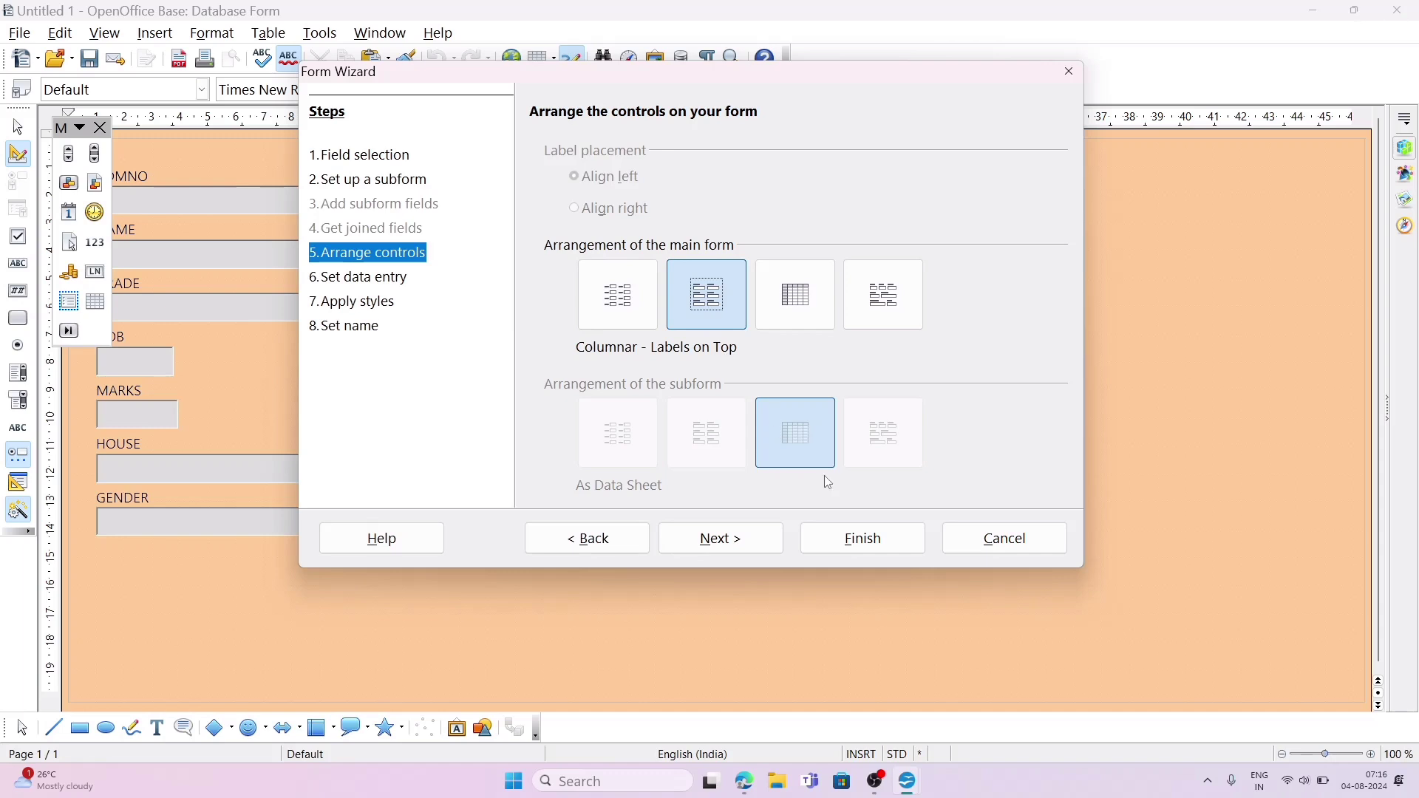
click(762, 531)
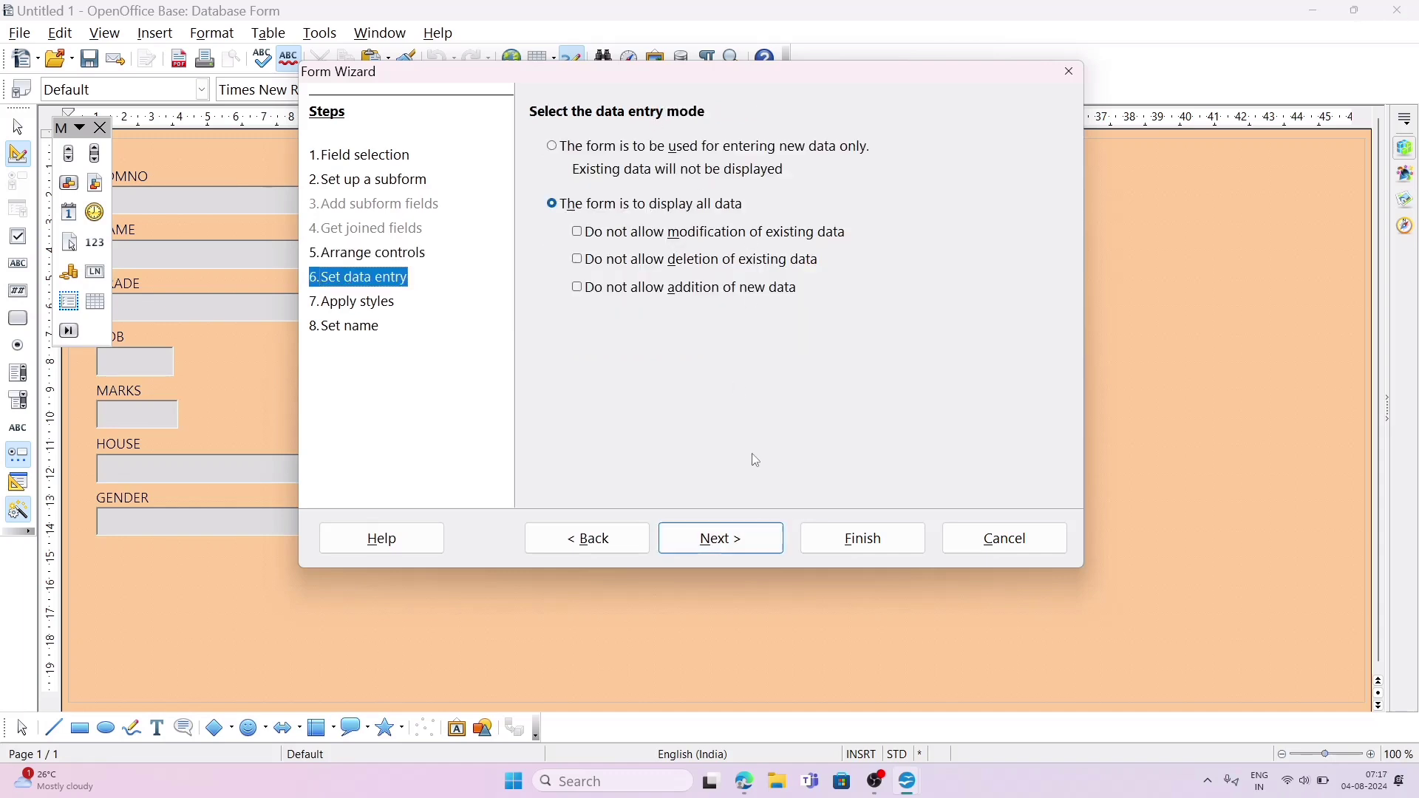
click(739, 552)
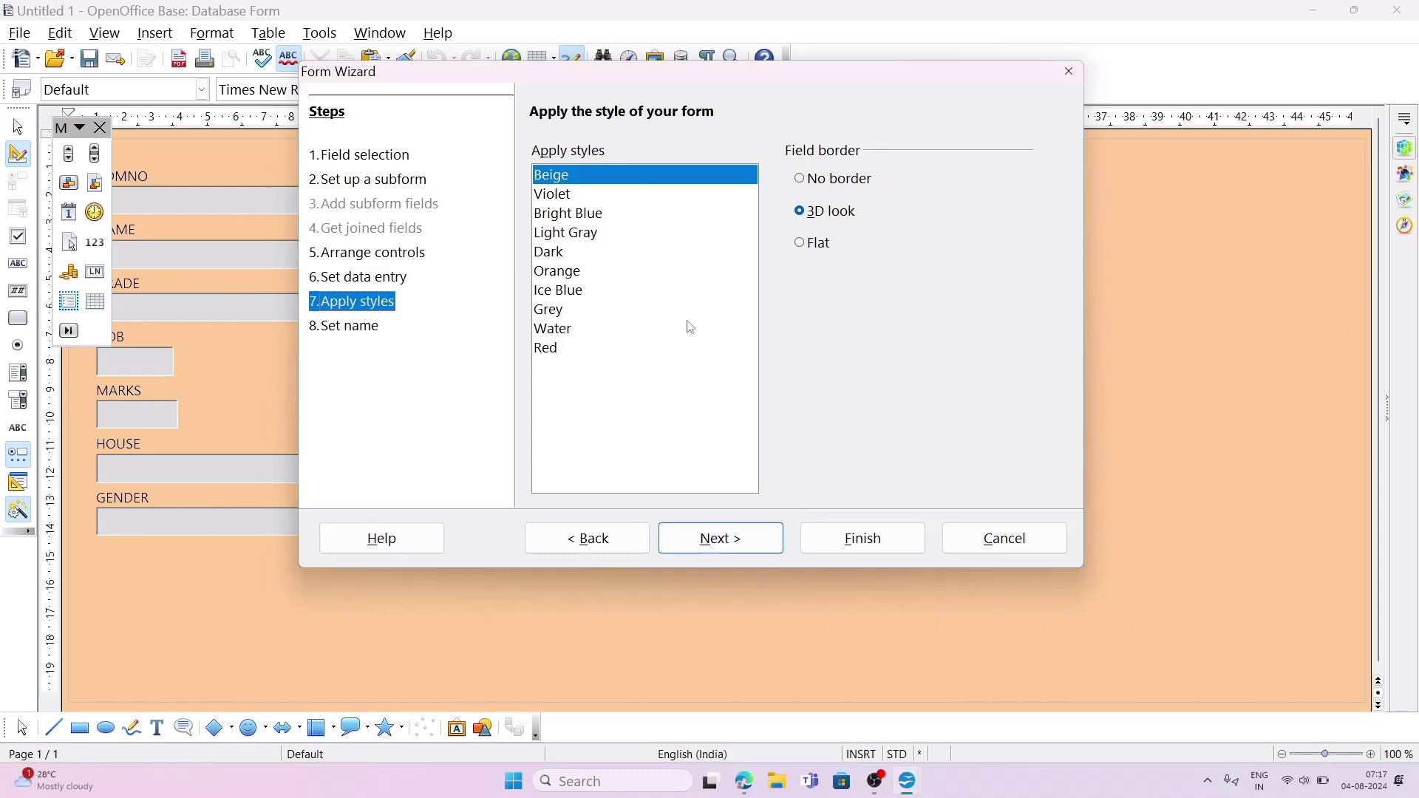
Step: Preview the form styles from Violet to Red, and apply the Light Gray style
click(571, 207)
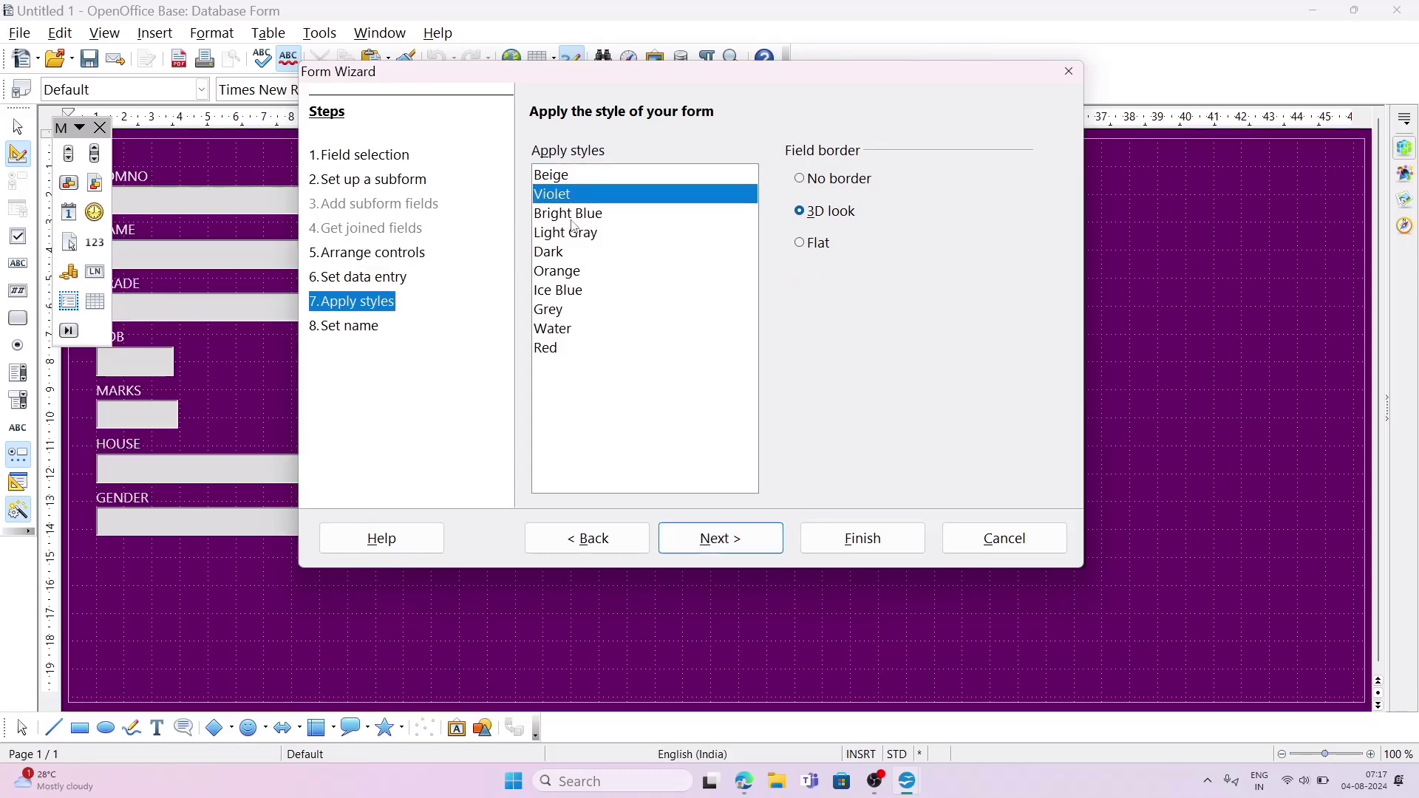
click(574, 218)
click(576, 235)
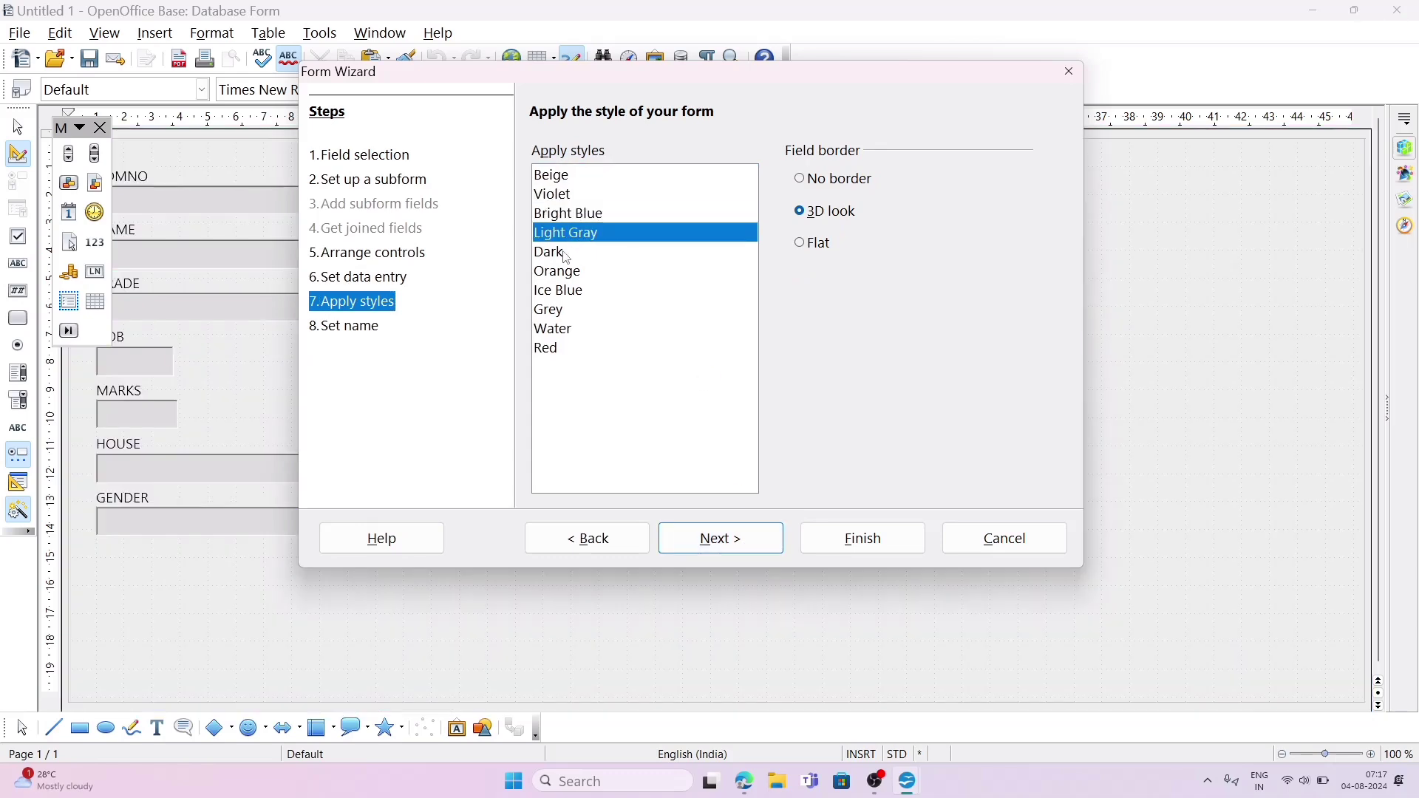
click(564, 255)
click(561, 275)
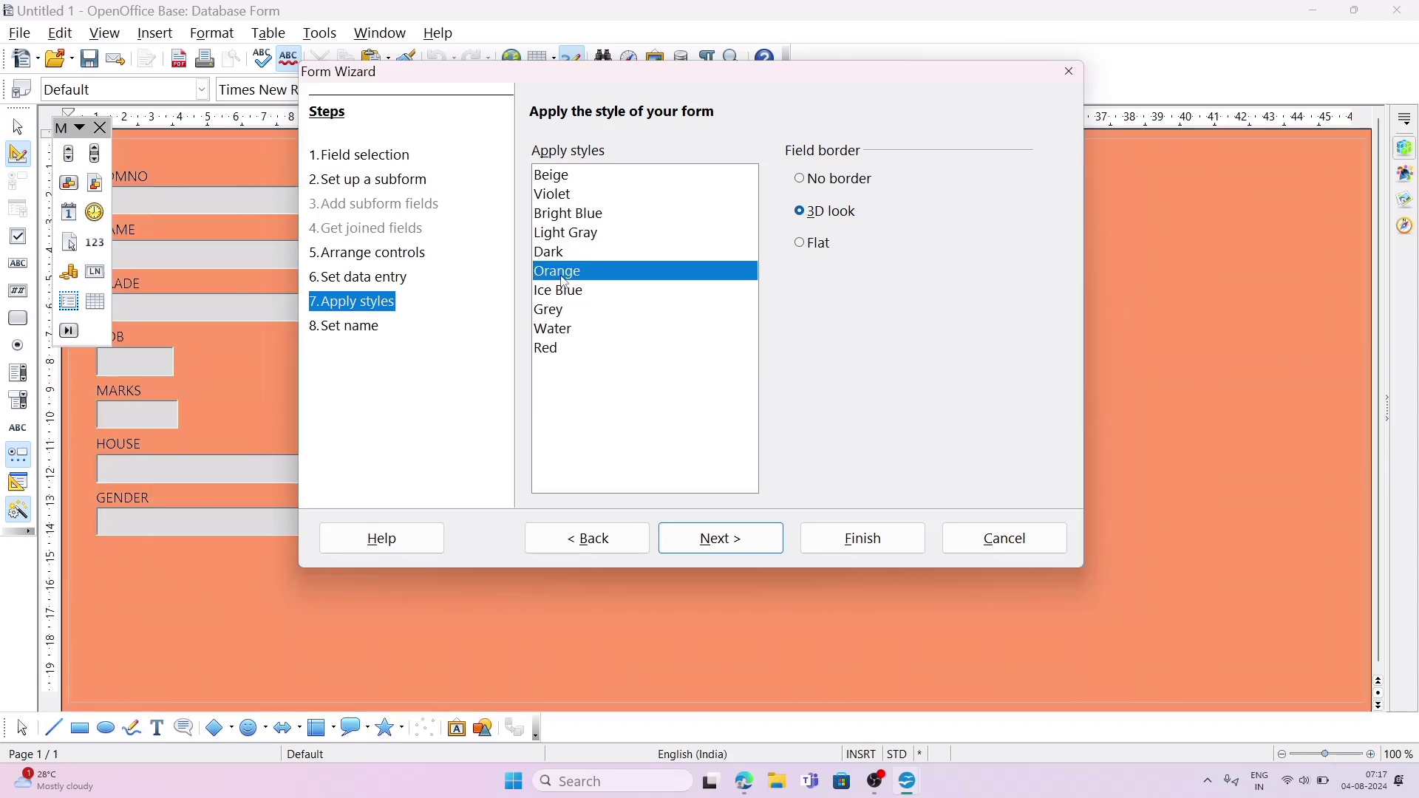
click(562, 294)
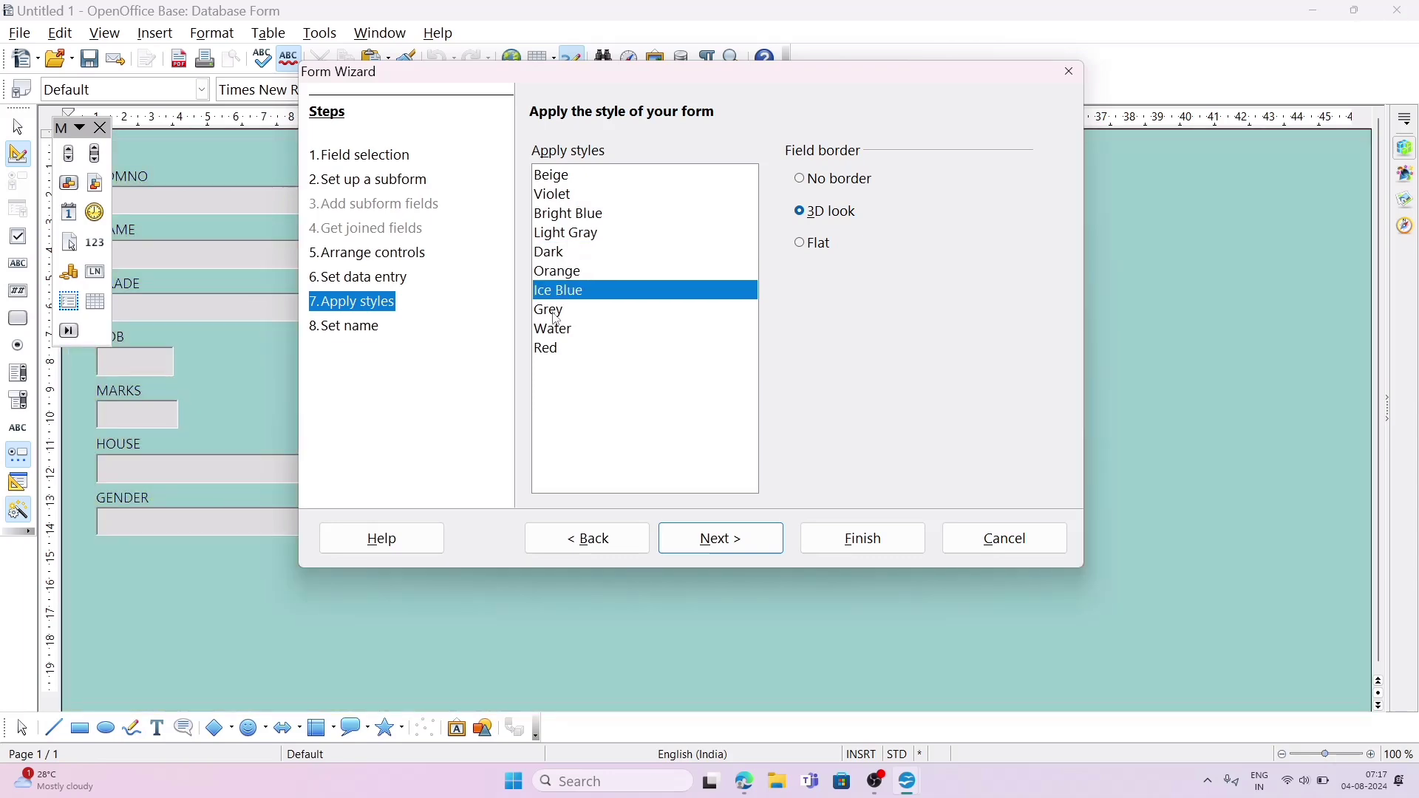
click(559, 310)
click(559, 330)
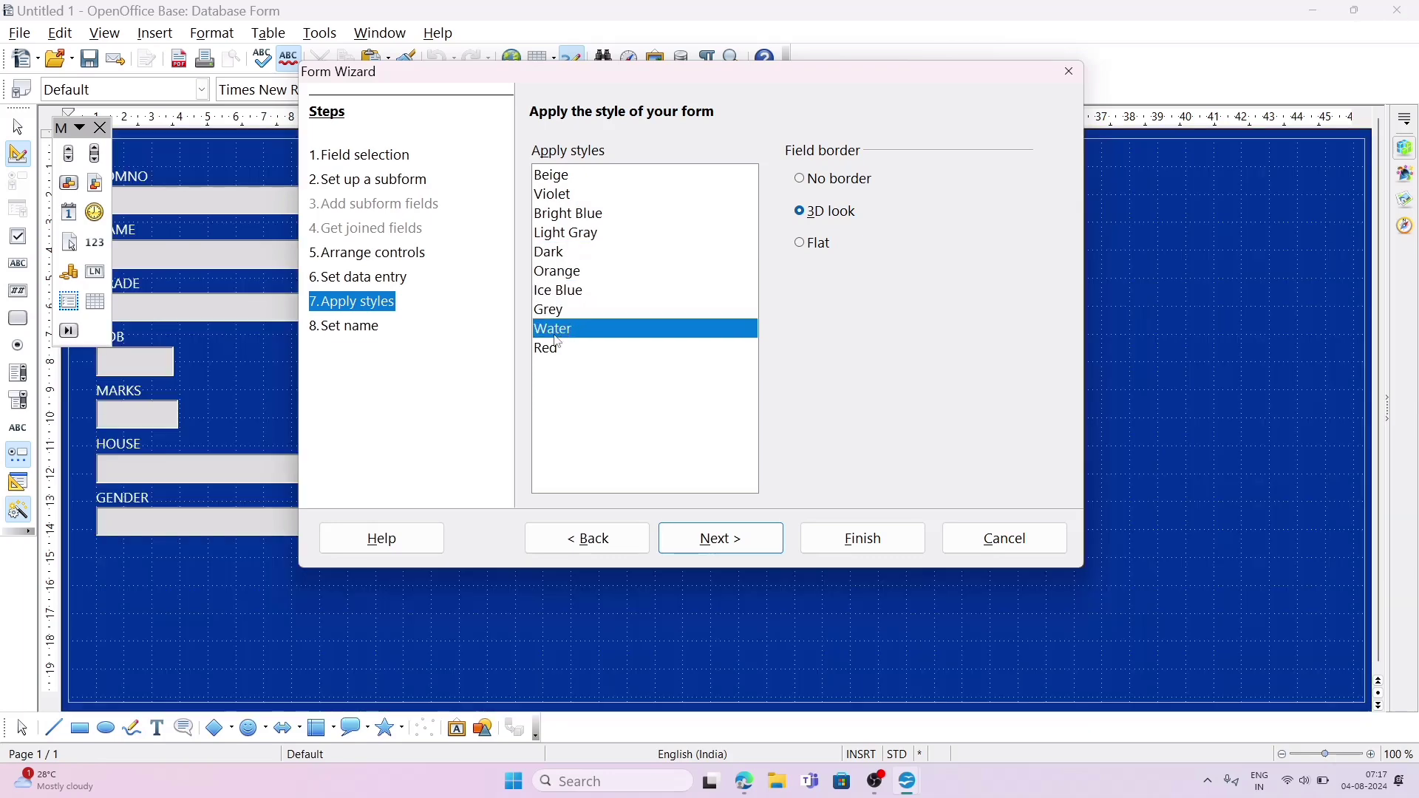
click(558, 349)
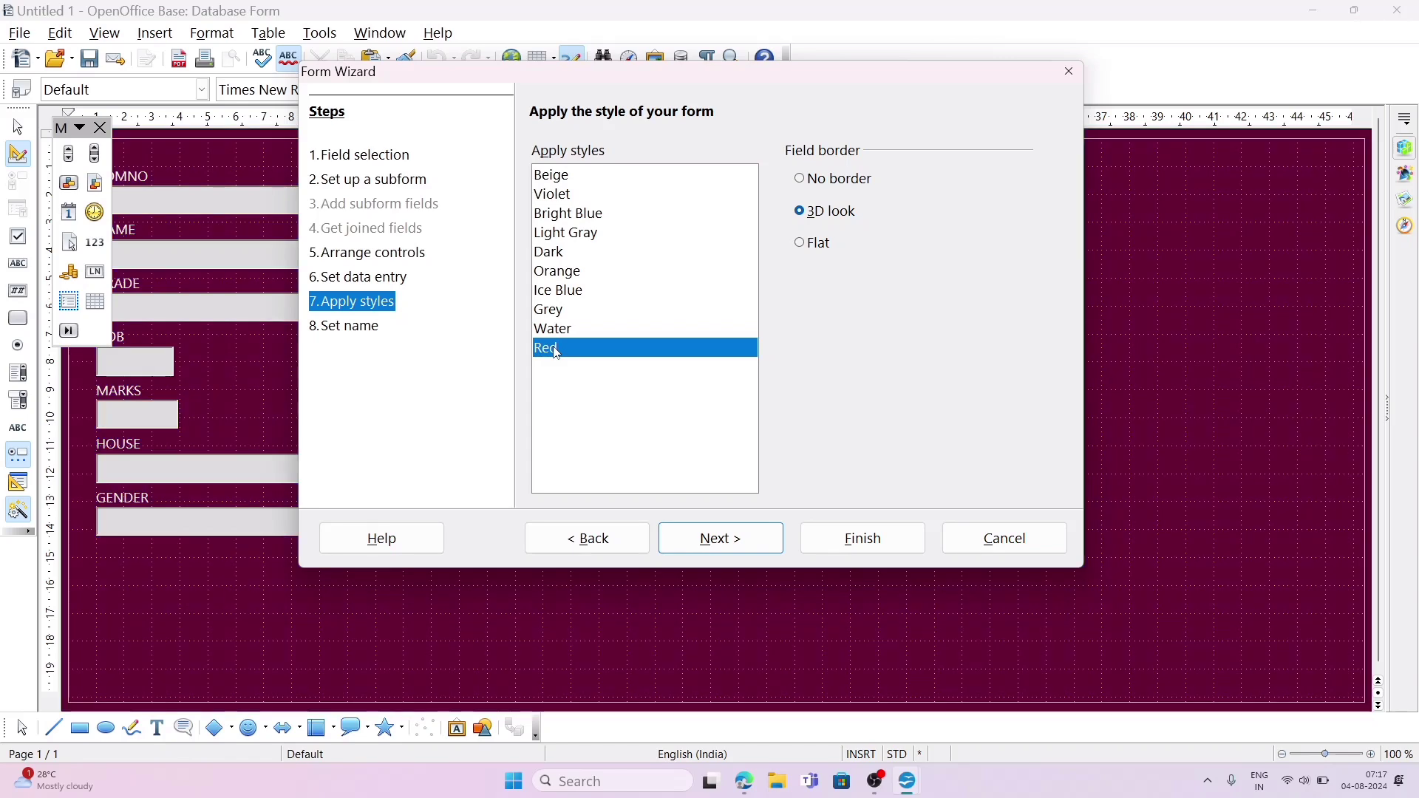
click(559, 252)
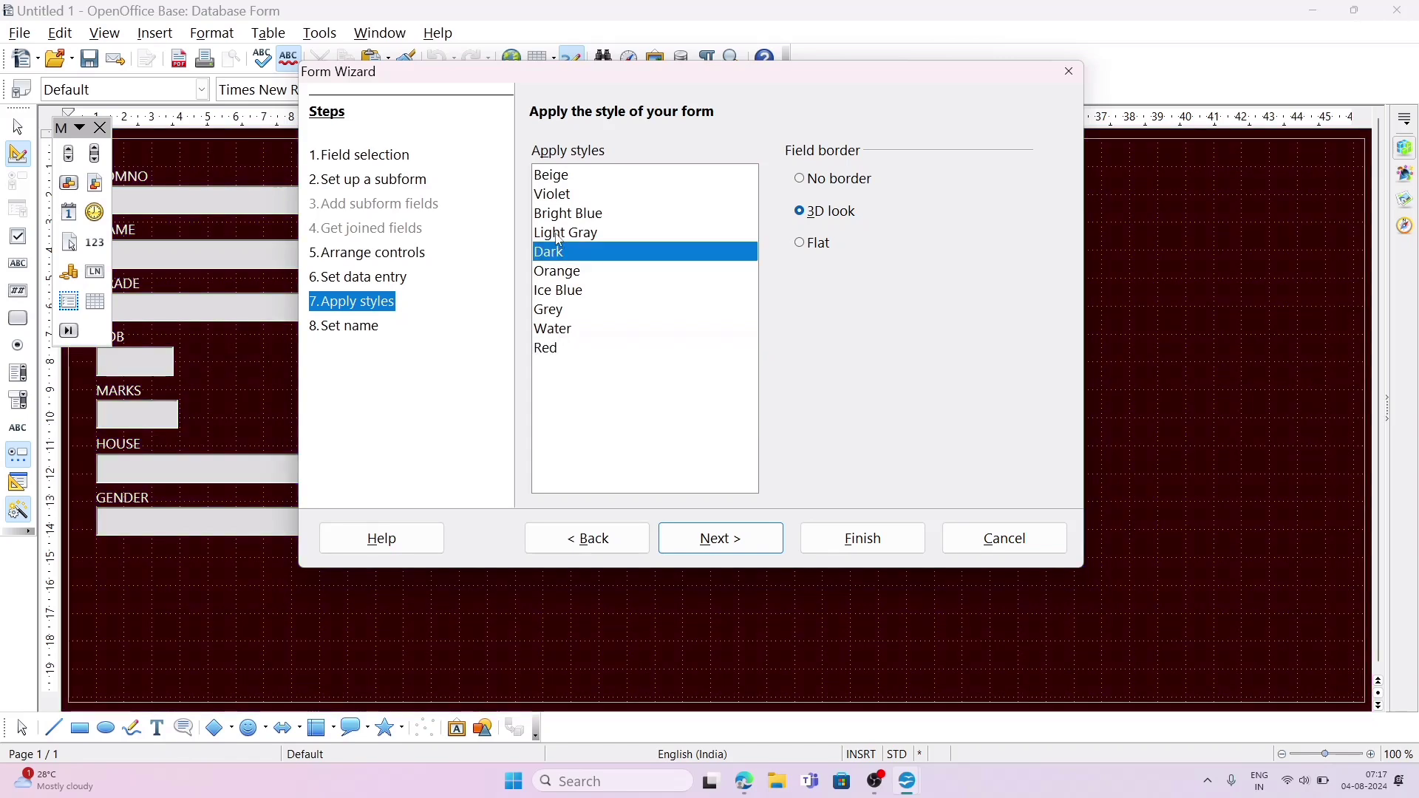
click(559, 237)
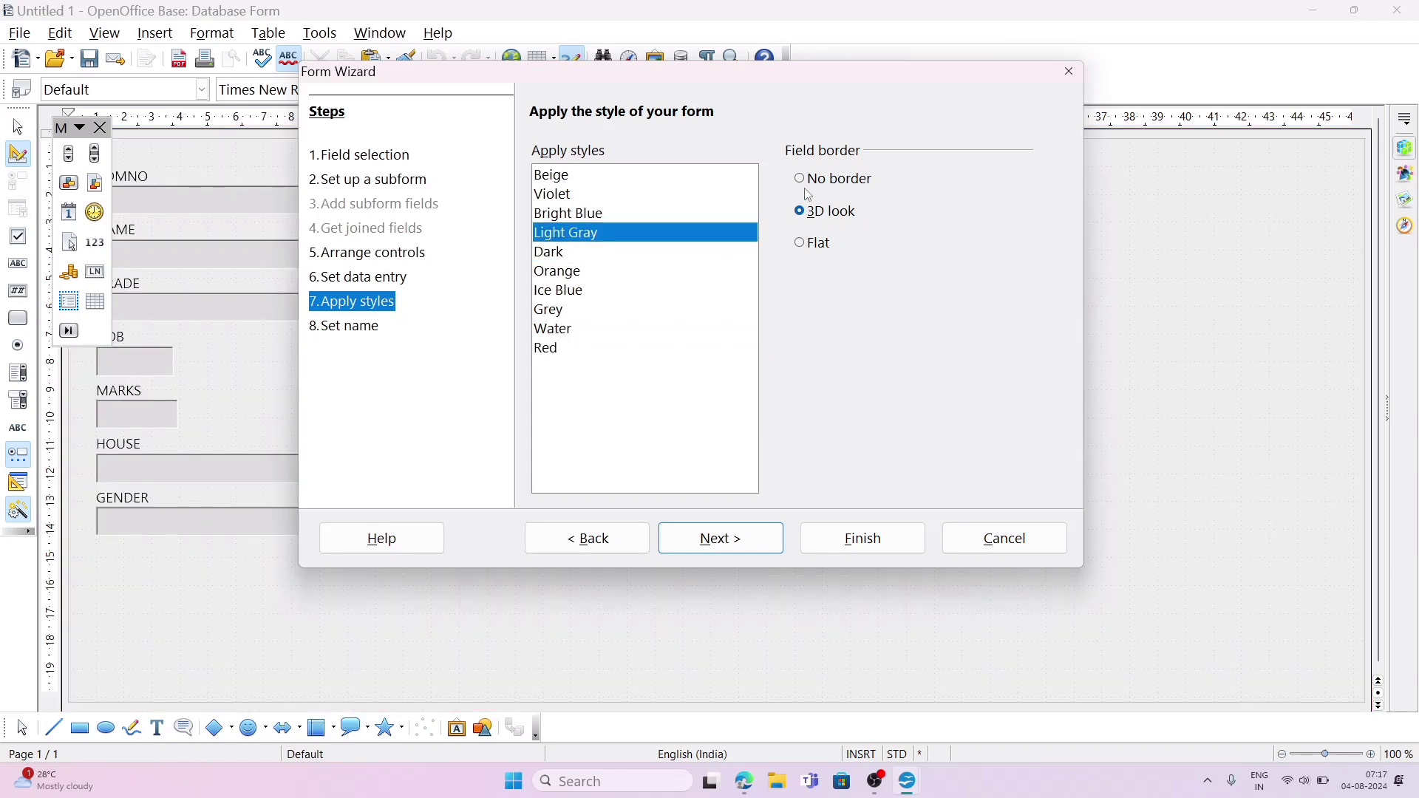
Step: Try the No border and 3D look field borders, and choose Flat
click(812, 182)
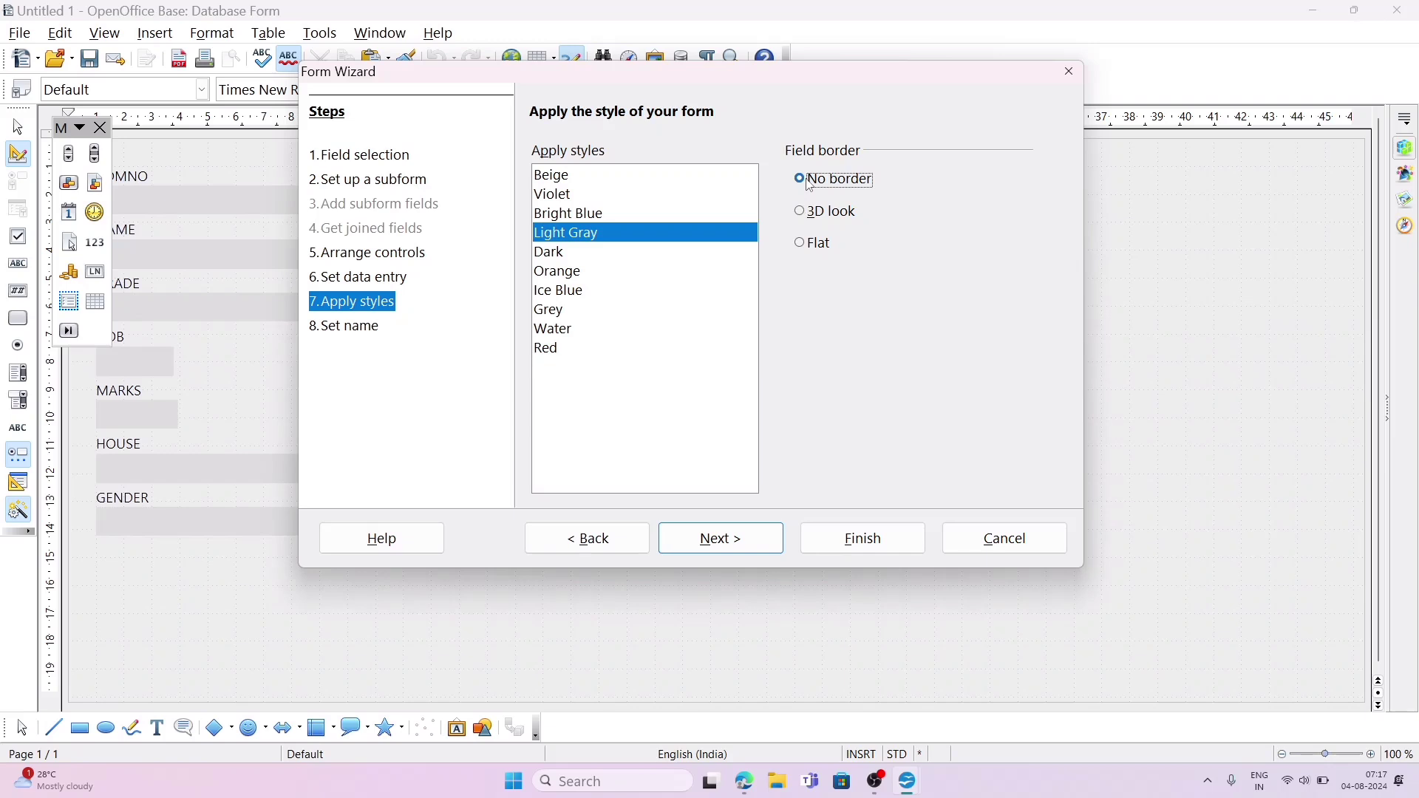
click(812, 218)
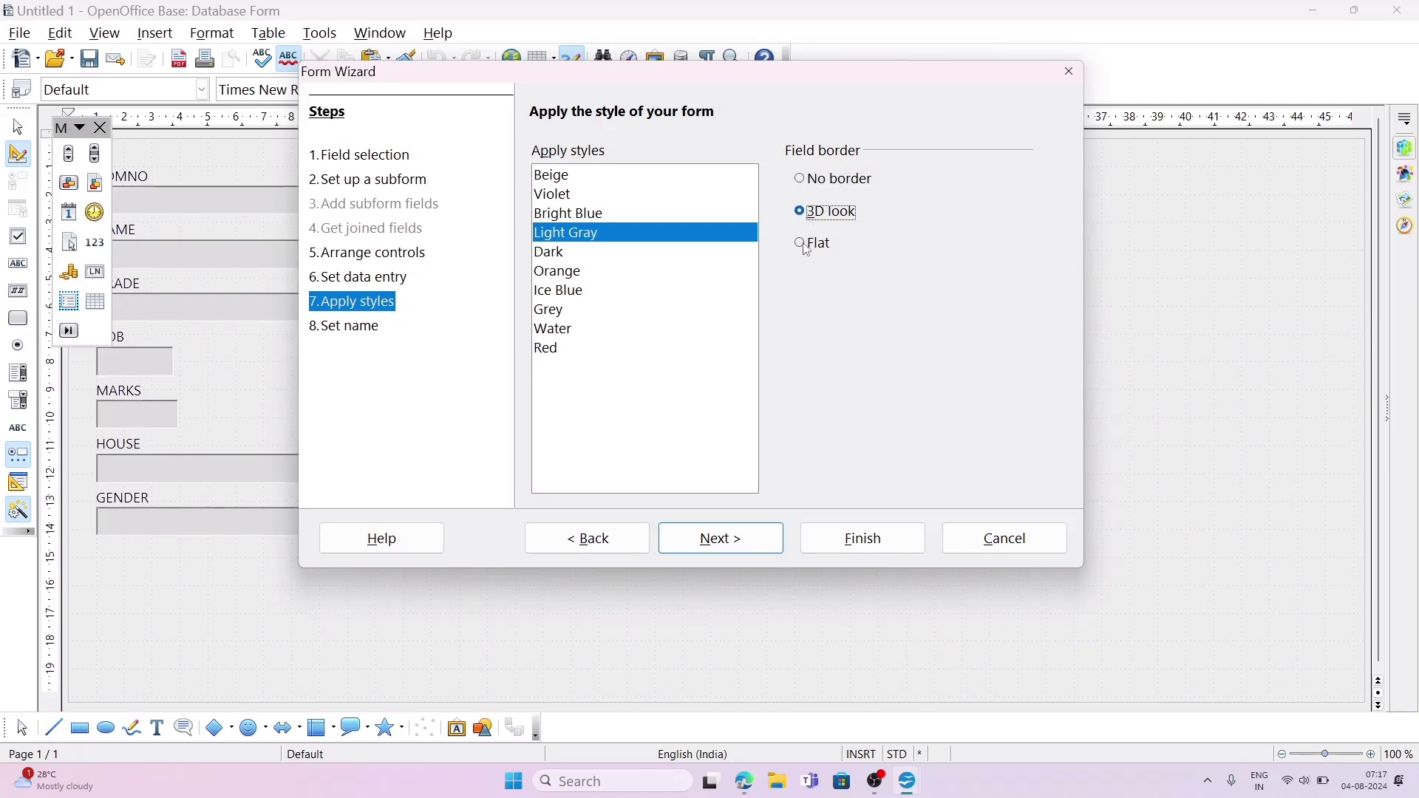
click(808, 248)
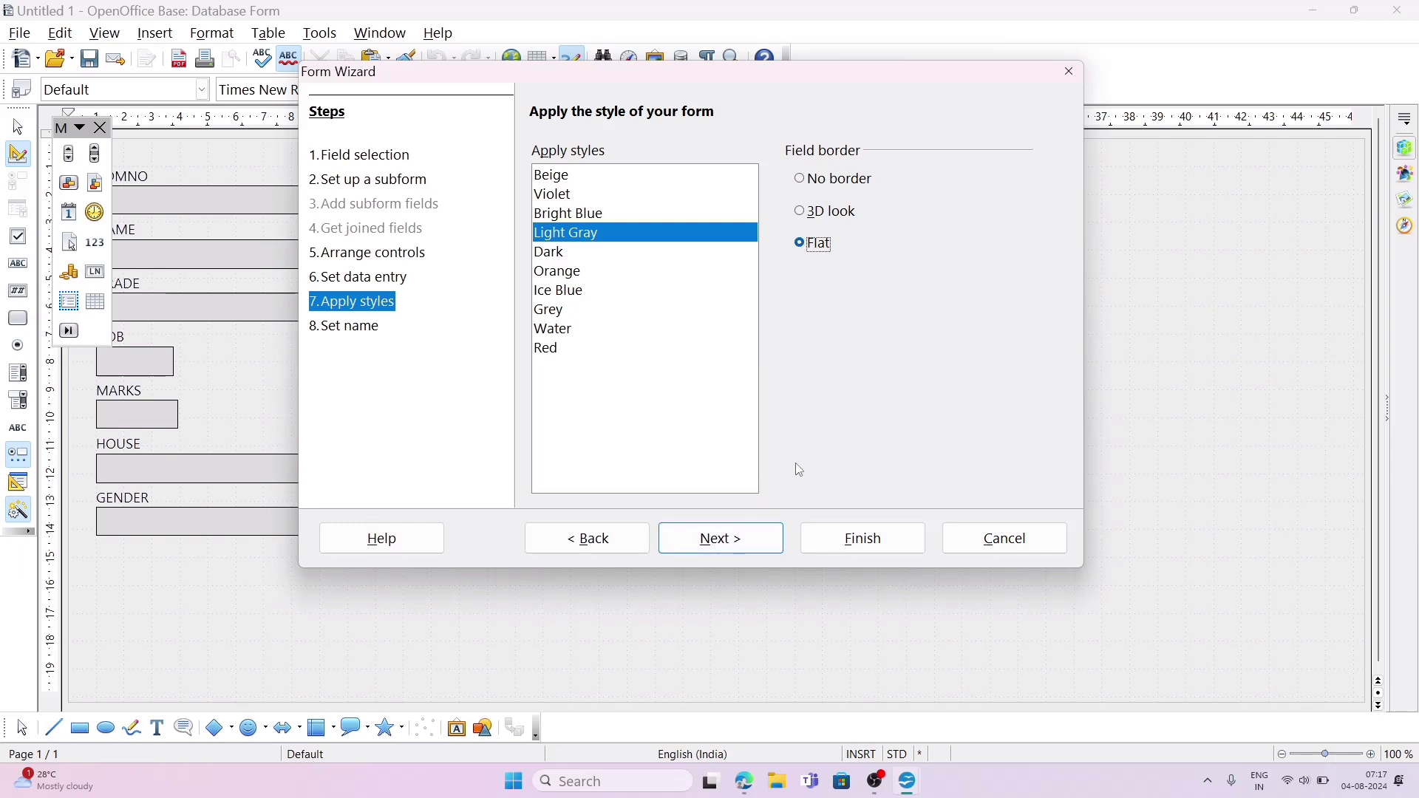
Step: Keep STUDENTDETAILS as the form name, choose to modify the form after creation, and finish the wizard
click(744, 543)
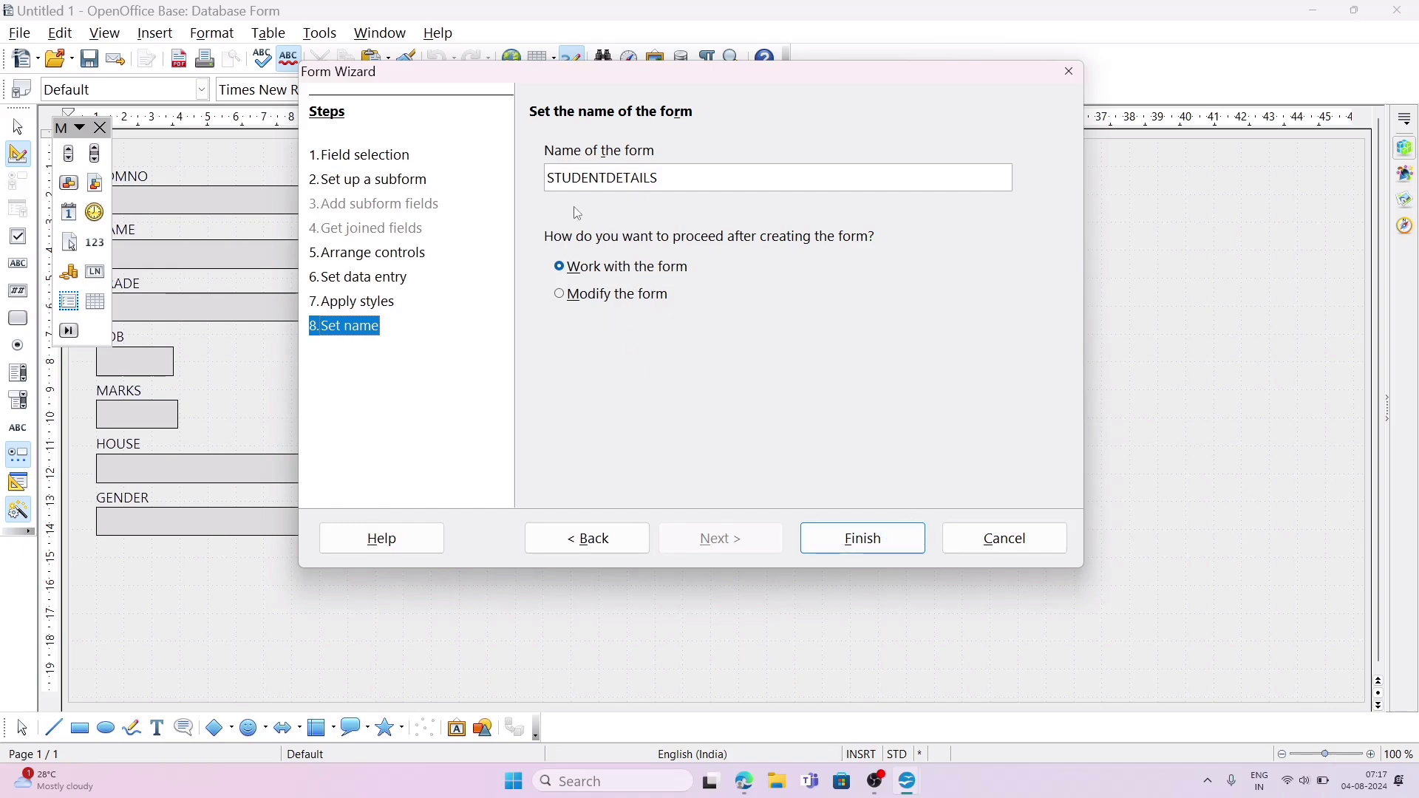
click(588, 301)
click(870, 553)
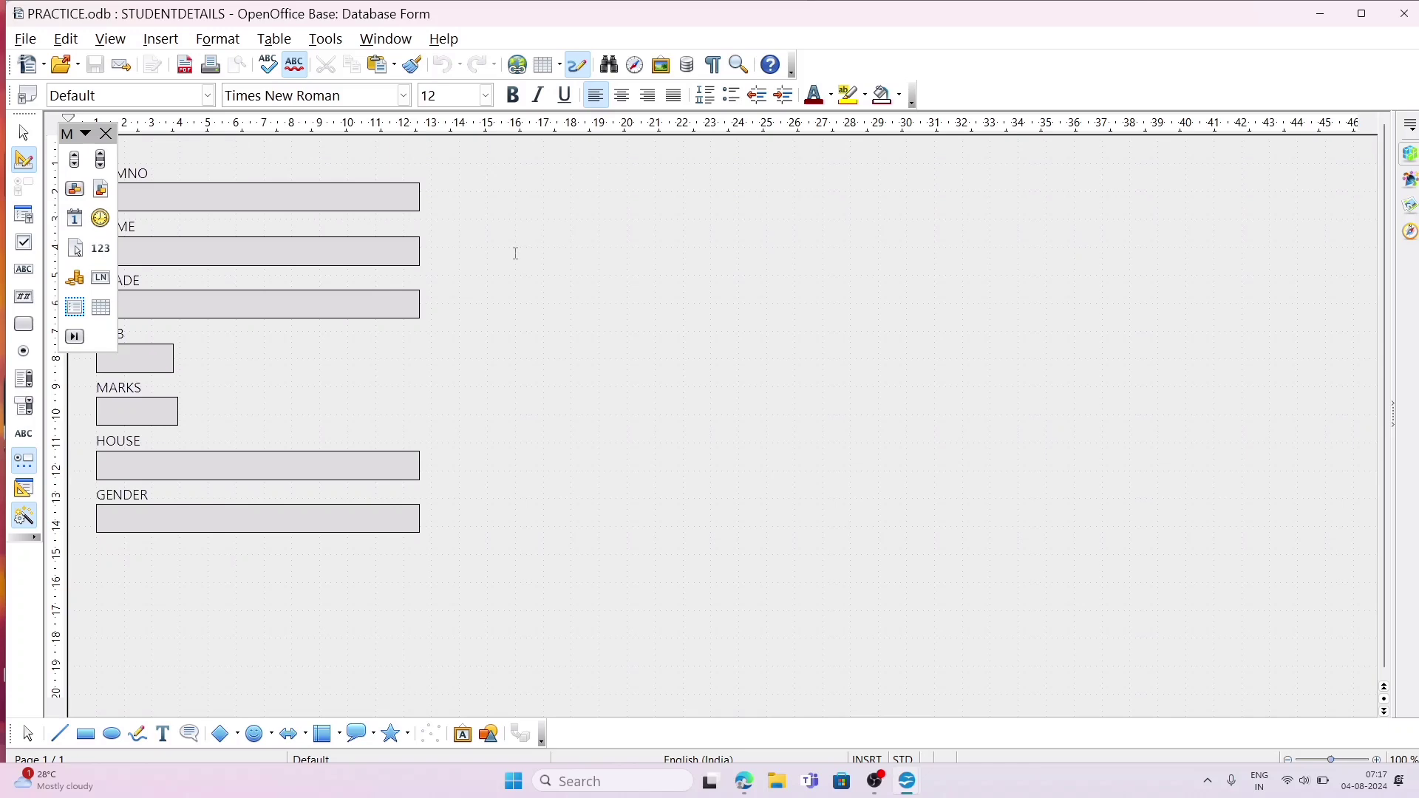
Step: Draw a label field about 7.84 cm wide and 1.50 cm high in the empty area beside the form's fields
click(26, 273)
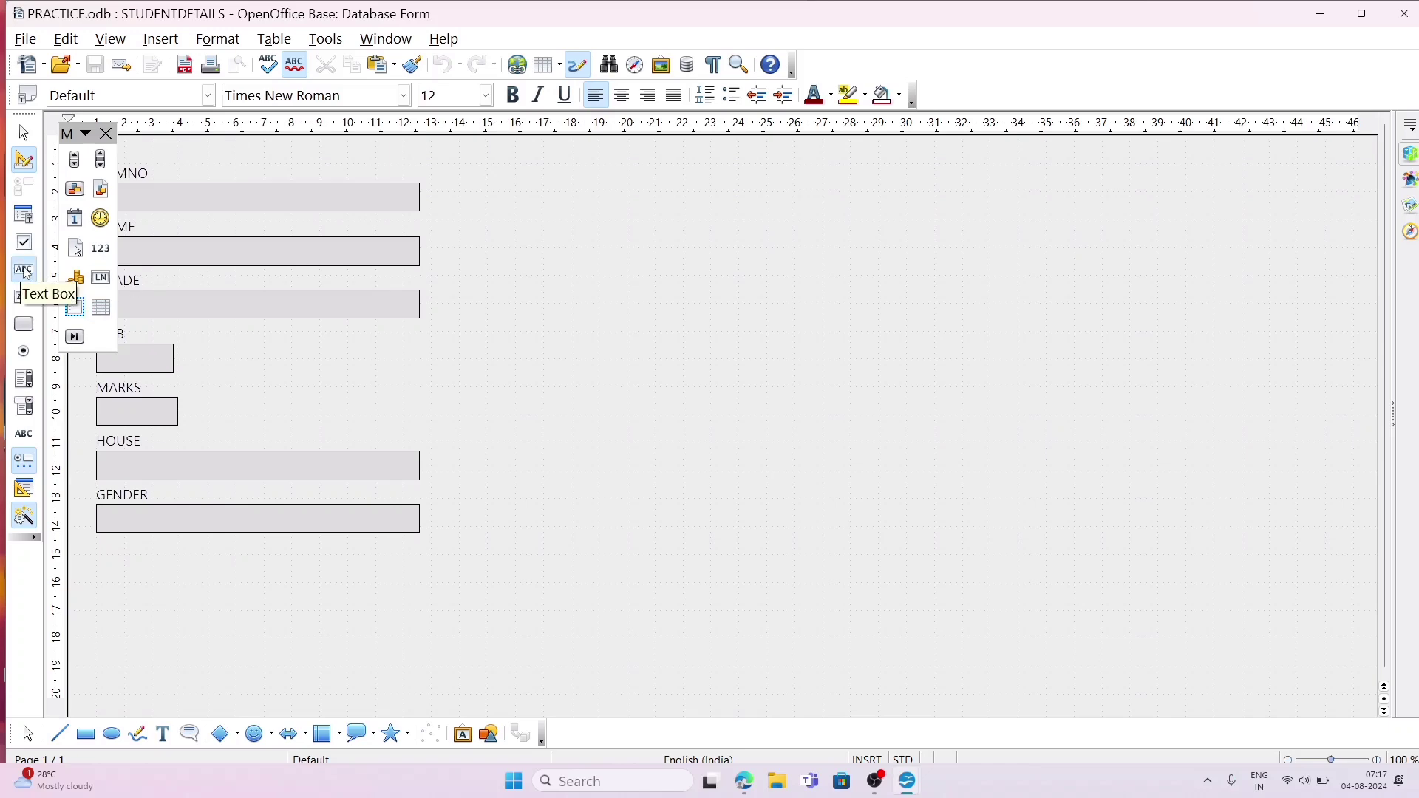
click(26, 273)
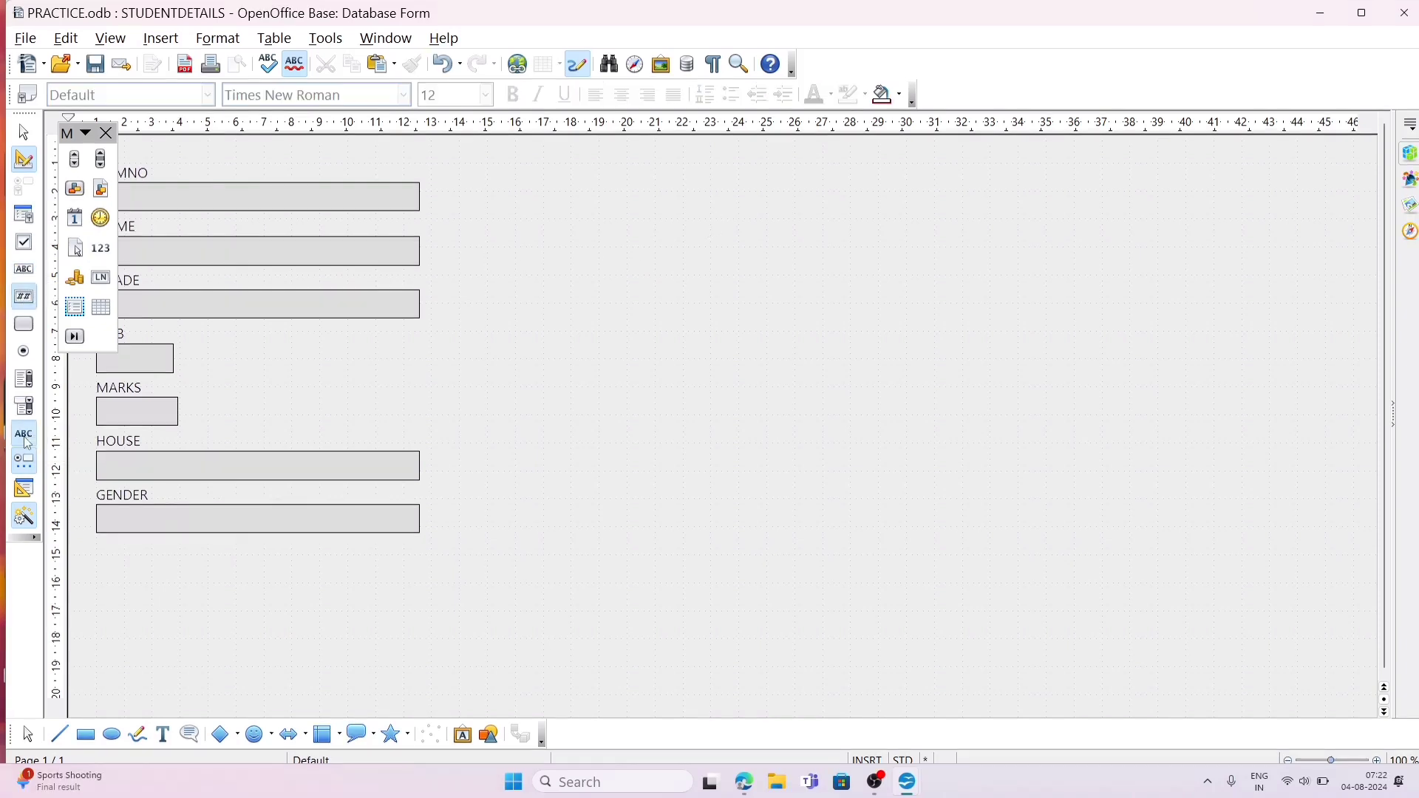
click(26, 442)
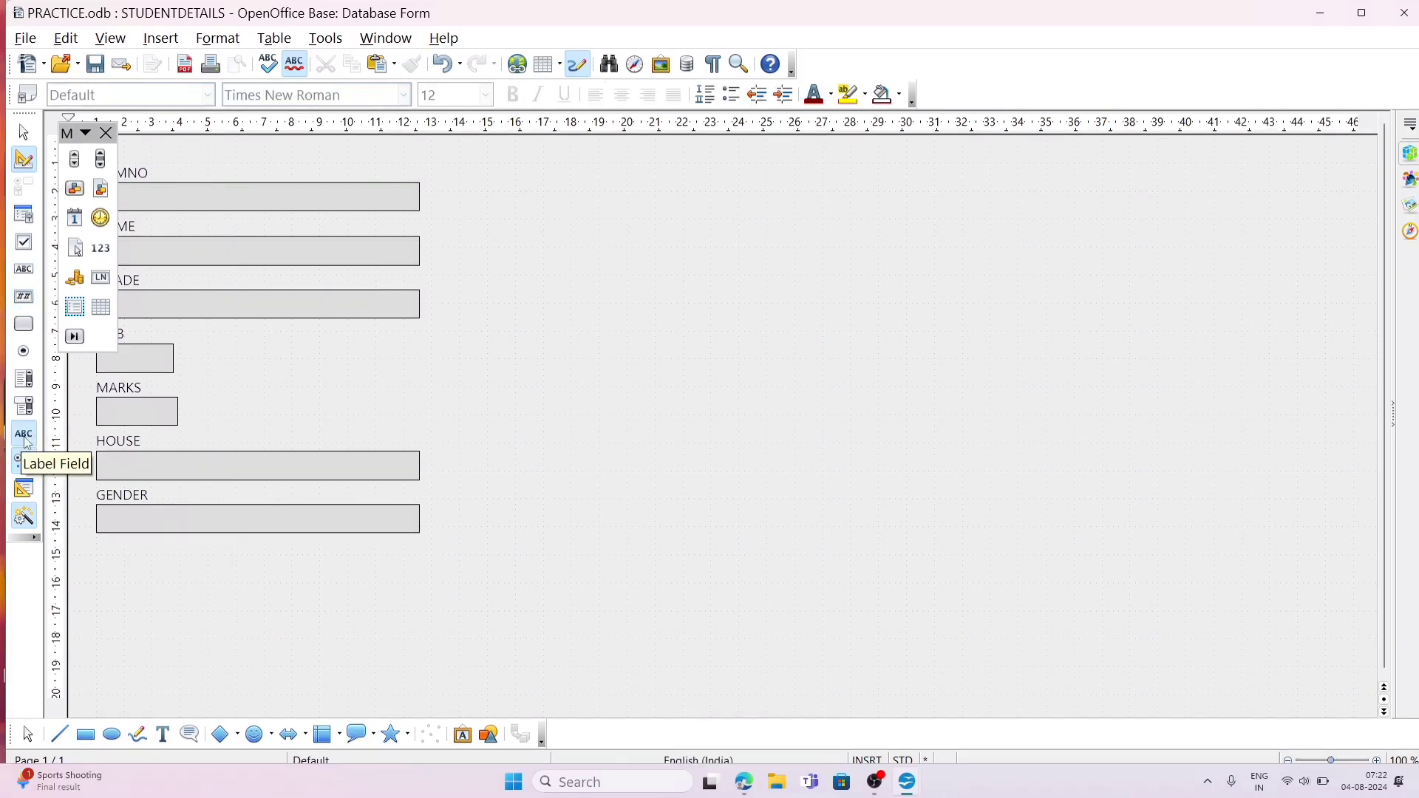
drag(634, 207, 851, 247)
Step: Set the new label field's text to NAME: XYZ in its properties, and close the properties
double_click(695, 225)
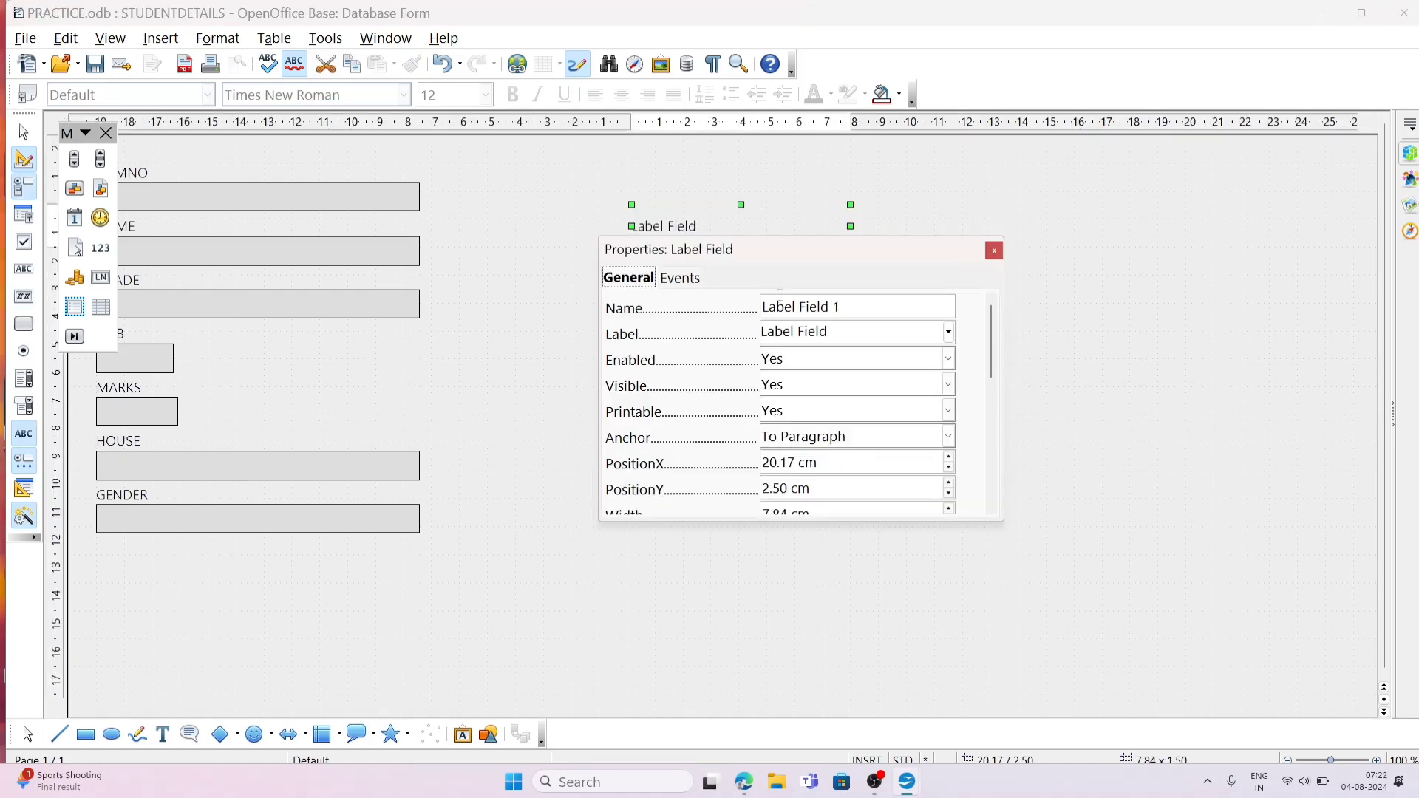
click(873, 331)
key(BackSpace)
key(BackSpace)
key(BackSpace)
key(BackSpace)
key(BackSpace)
key(BackSpace)
key(BackSpace)
key(BackSpace)
key(BackSpace)
key(BackSpace)
key(BackSpace)
key(BackSpace)
text(NAME: XYZ)
key(Tab)
click(873, 331)
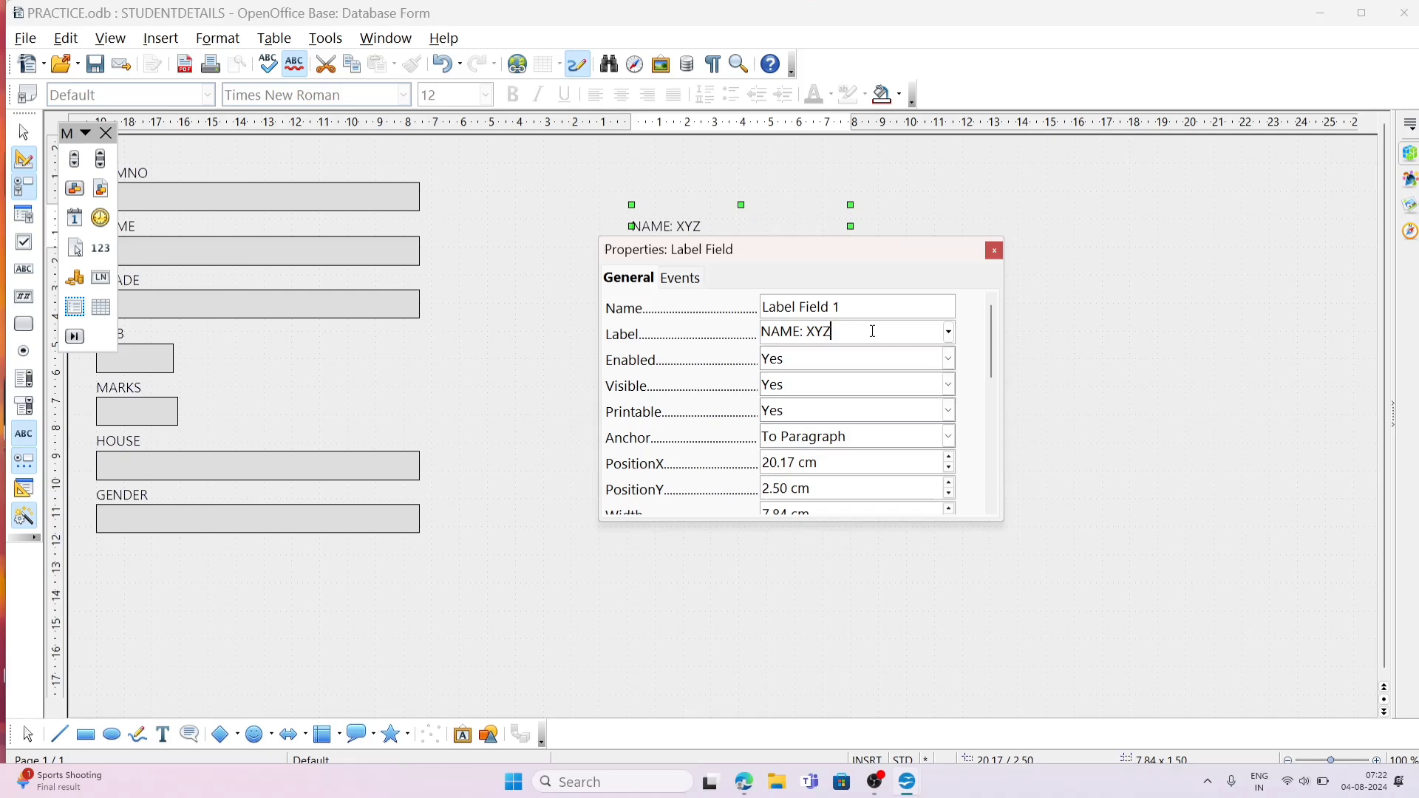
click(993, 253)
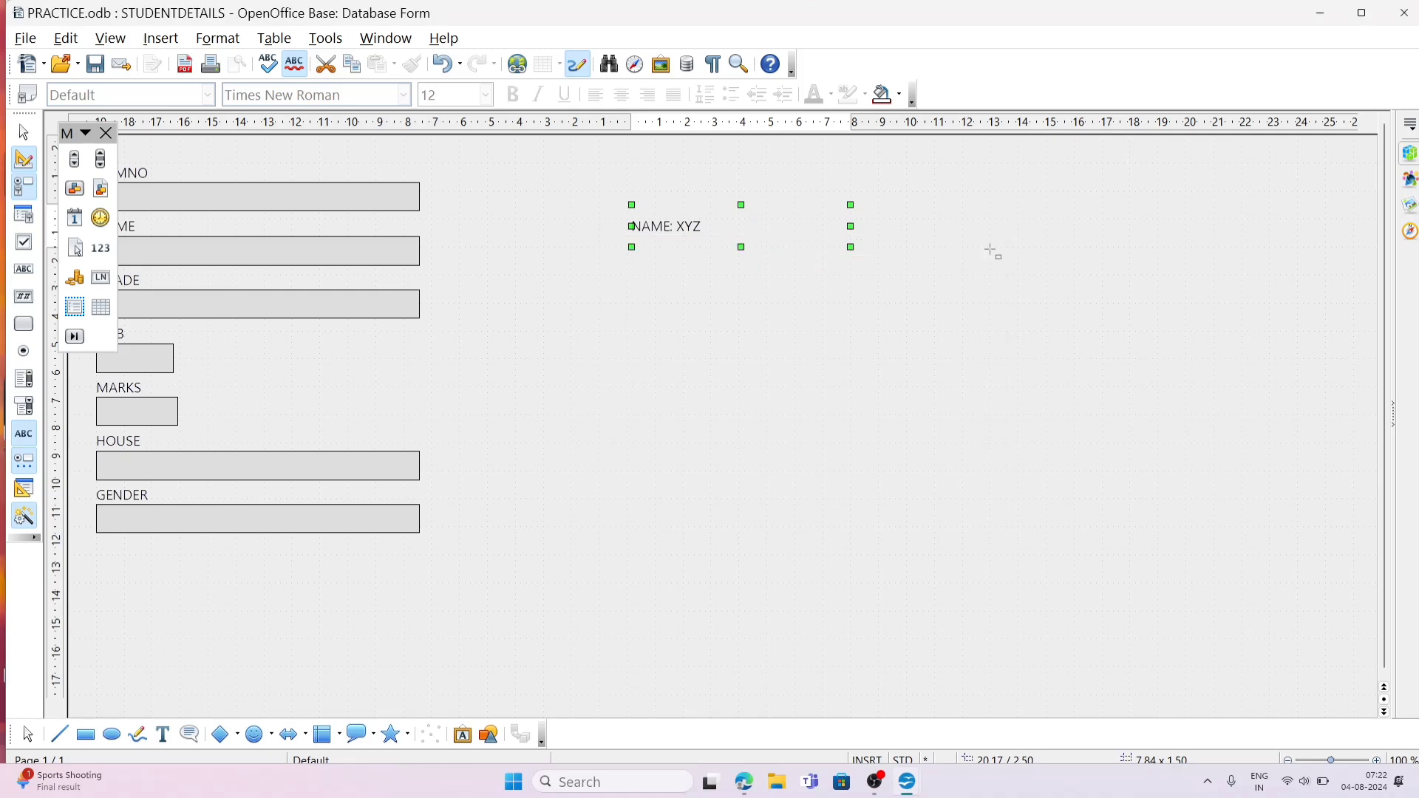
Step: Move the NAME: XYZ label farther from the form's fields, to about X 27.50 cm and Y 1.50 cm
drag(752, 226, 971, 190)
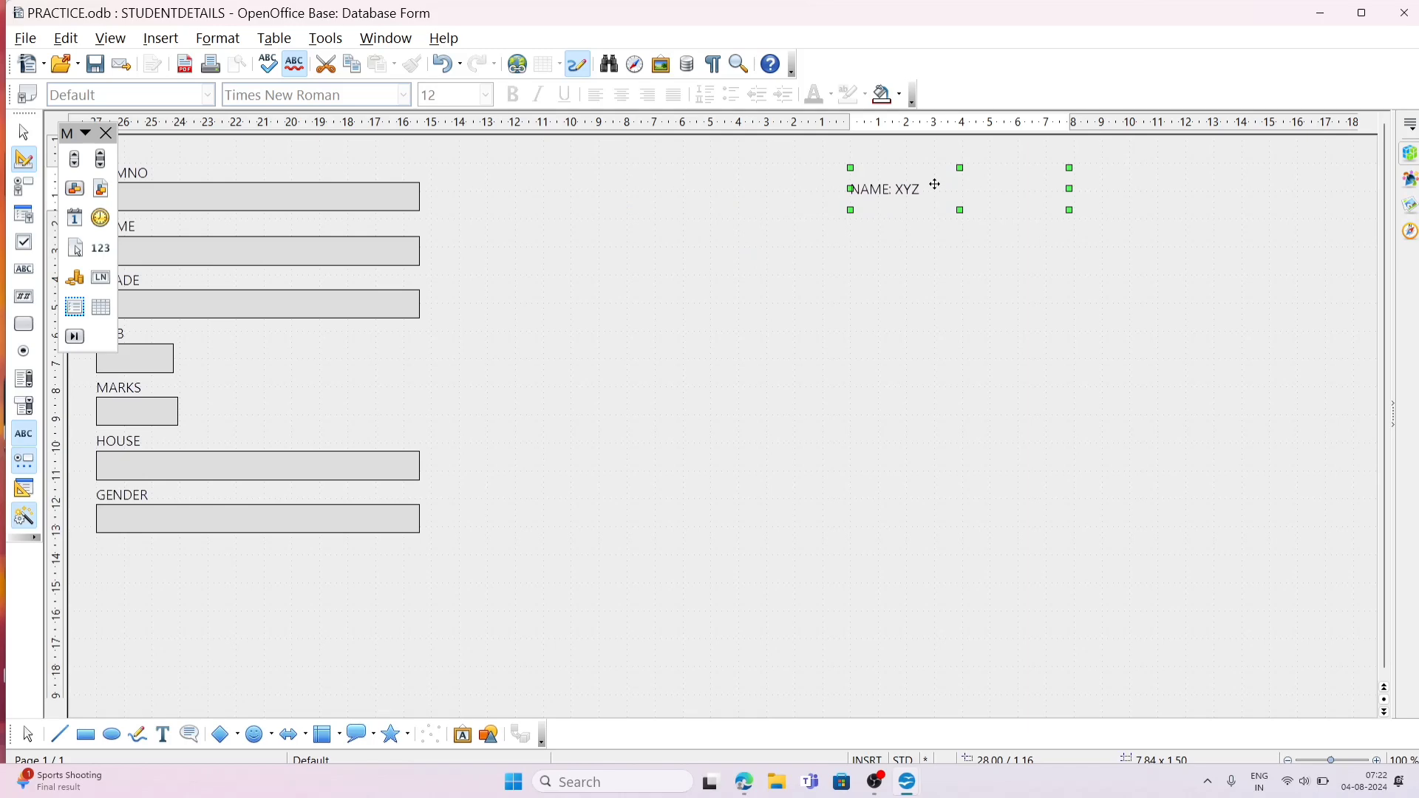
key(ctrl+c)
double_click(936, 185)
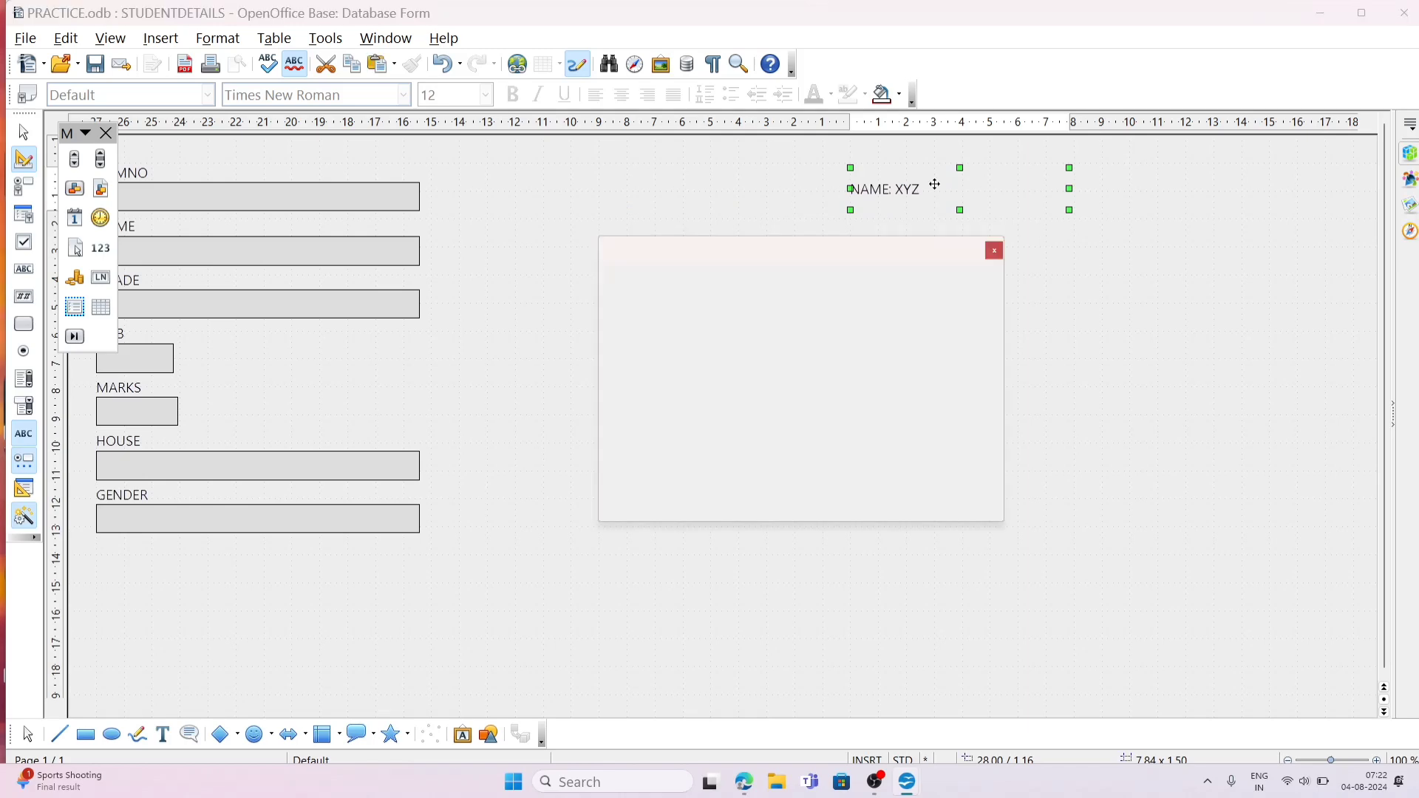
click(995, 251)
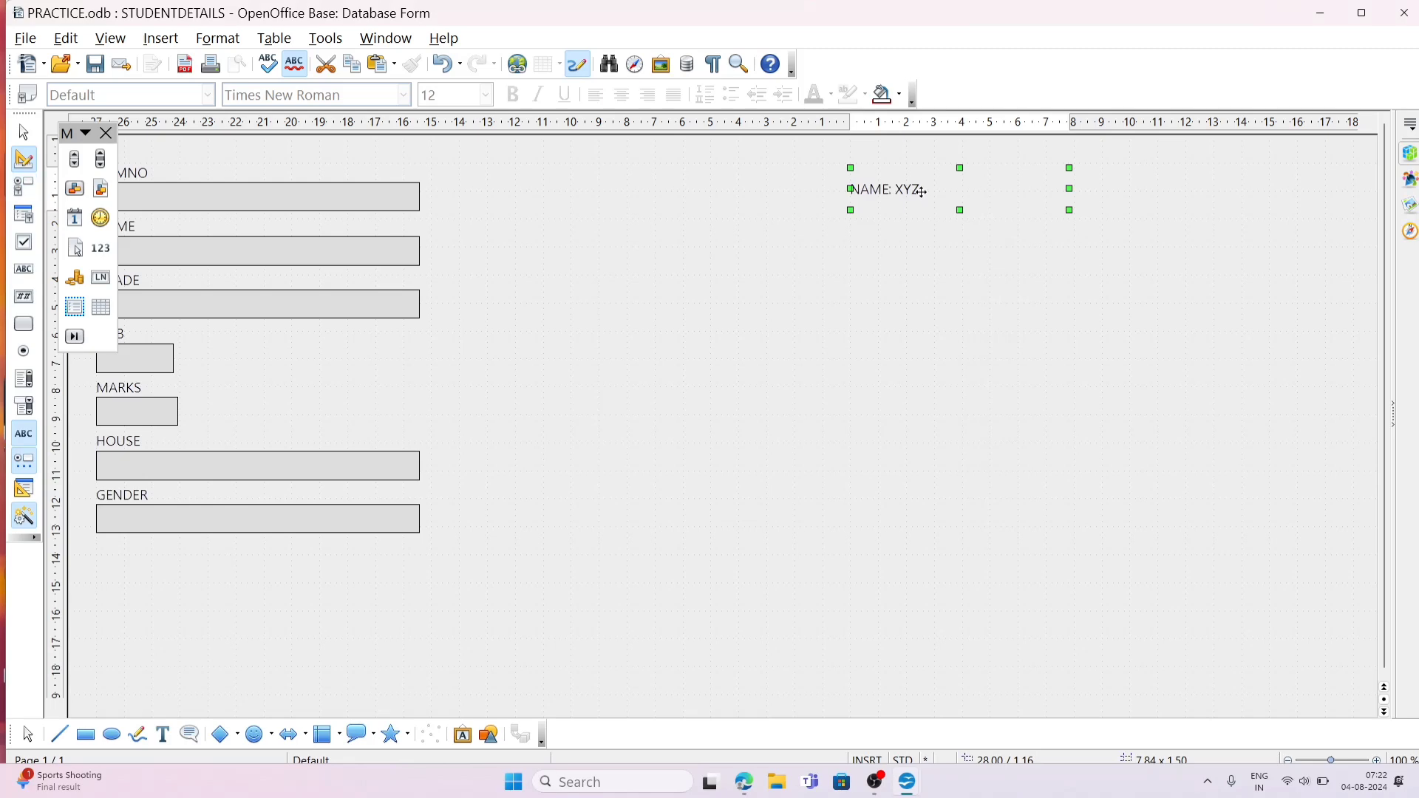
mouse_move(921, 193)
mouse_down()
mouse_move(919, 301)
mouse_move(927, 257)
mouse_move(909, 201)
mouse_up()
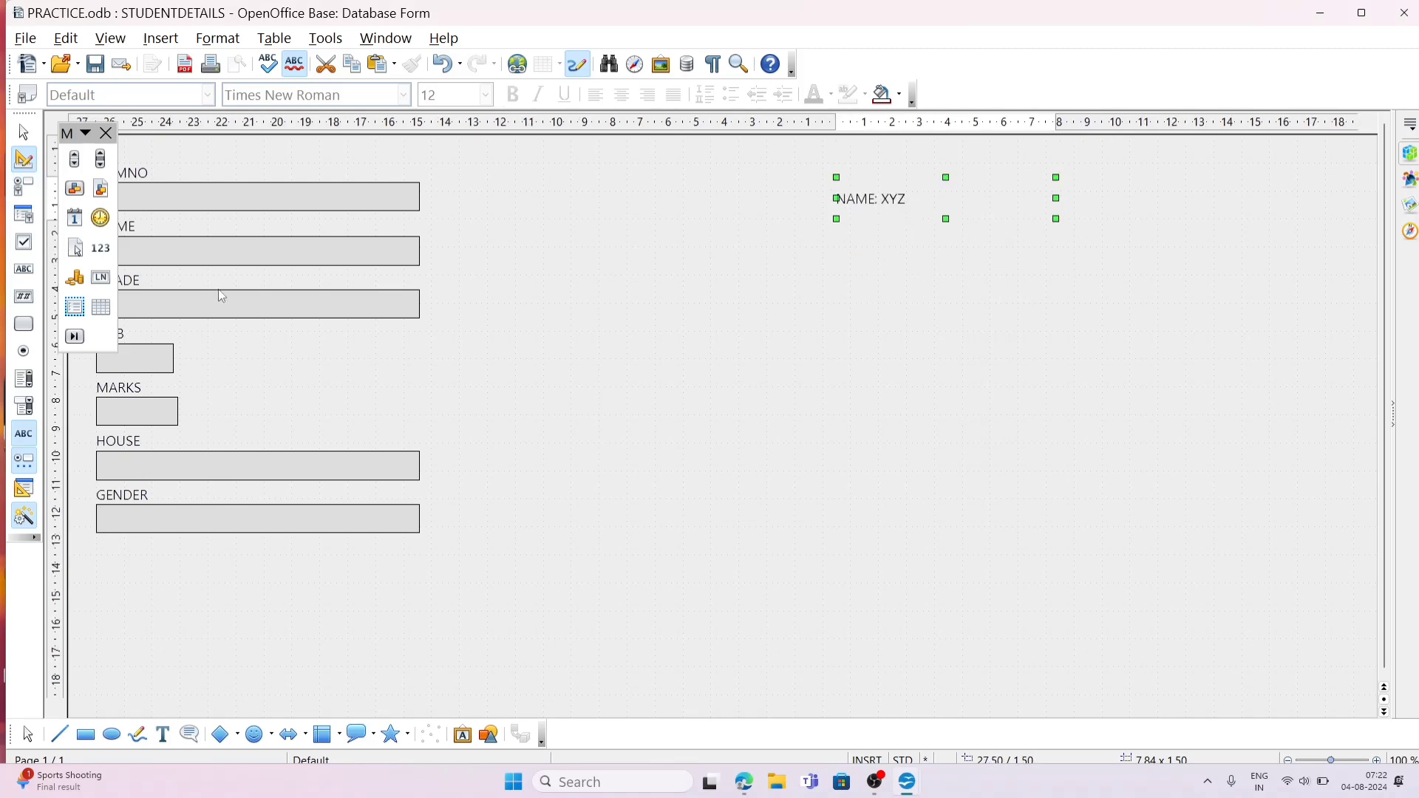
Step: Add a label field about 7.34 by 1.34 cm below the NAME: XYZ label, and set its text to ROLL NO: 3
click(29, 436)
drag(843, 244, 1047, 279)
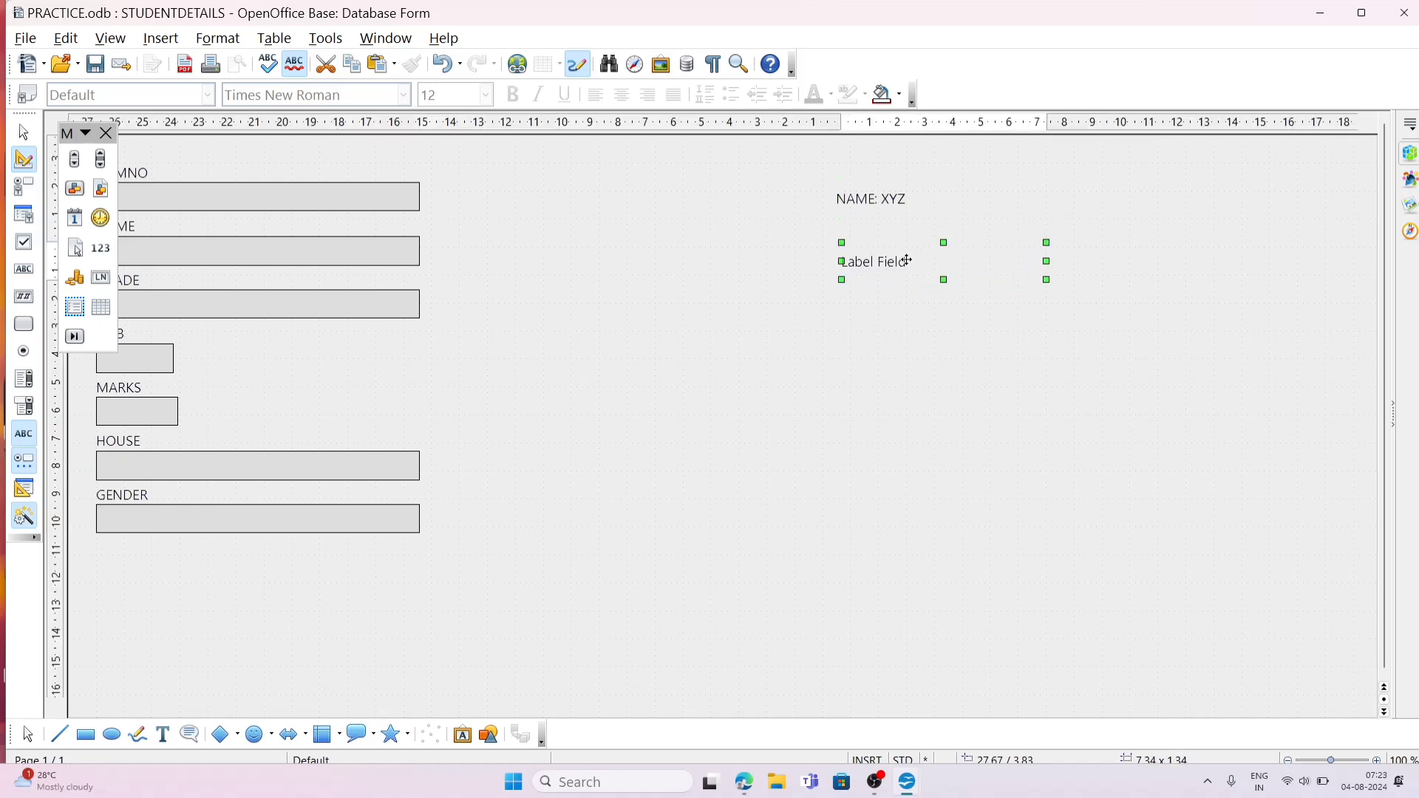
double_click(909, 261)
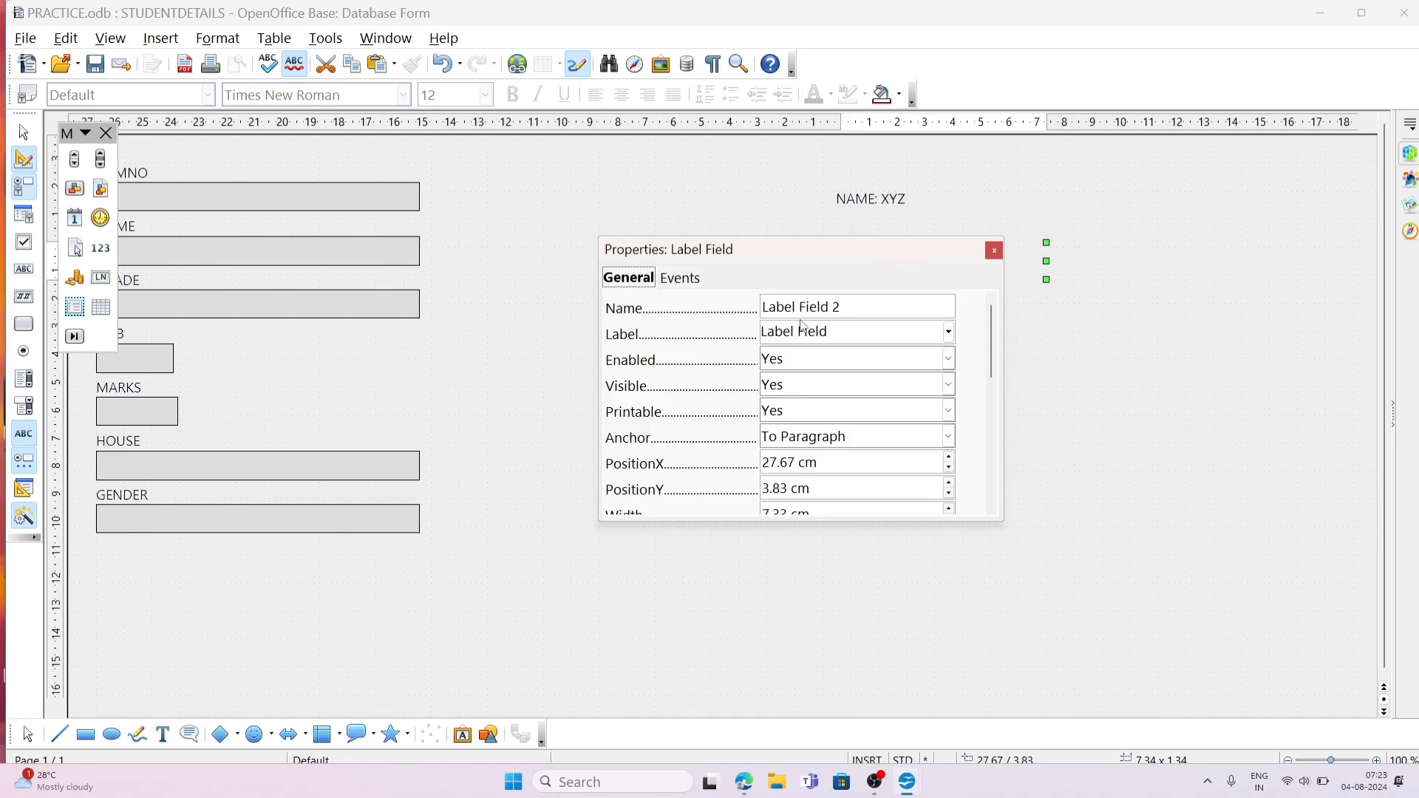
drag(850, 330, 713, 339)
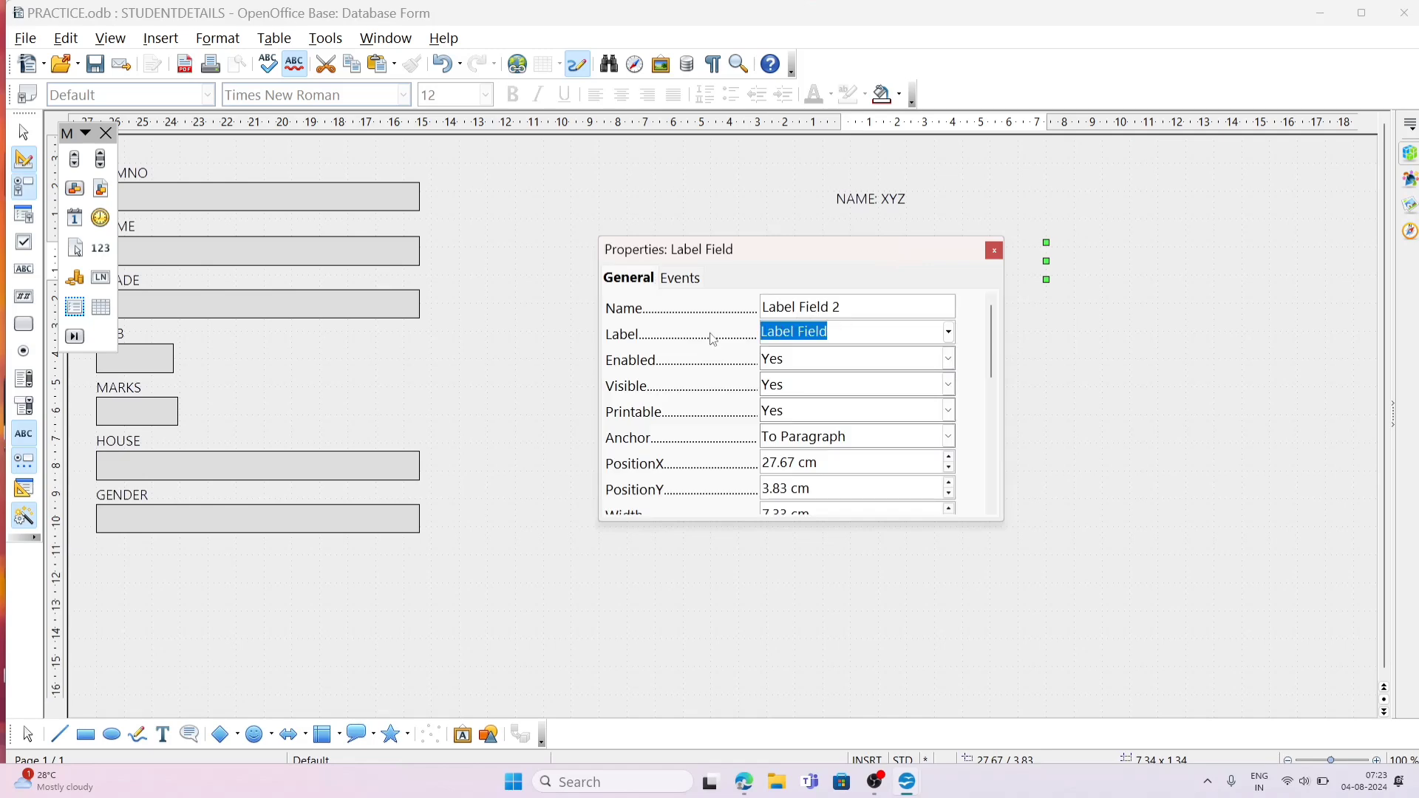
text(ROLL)
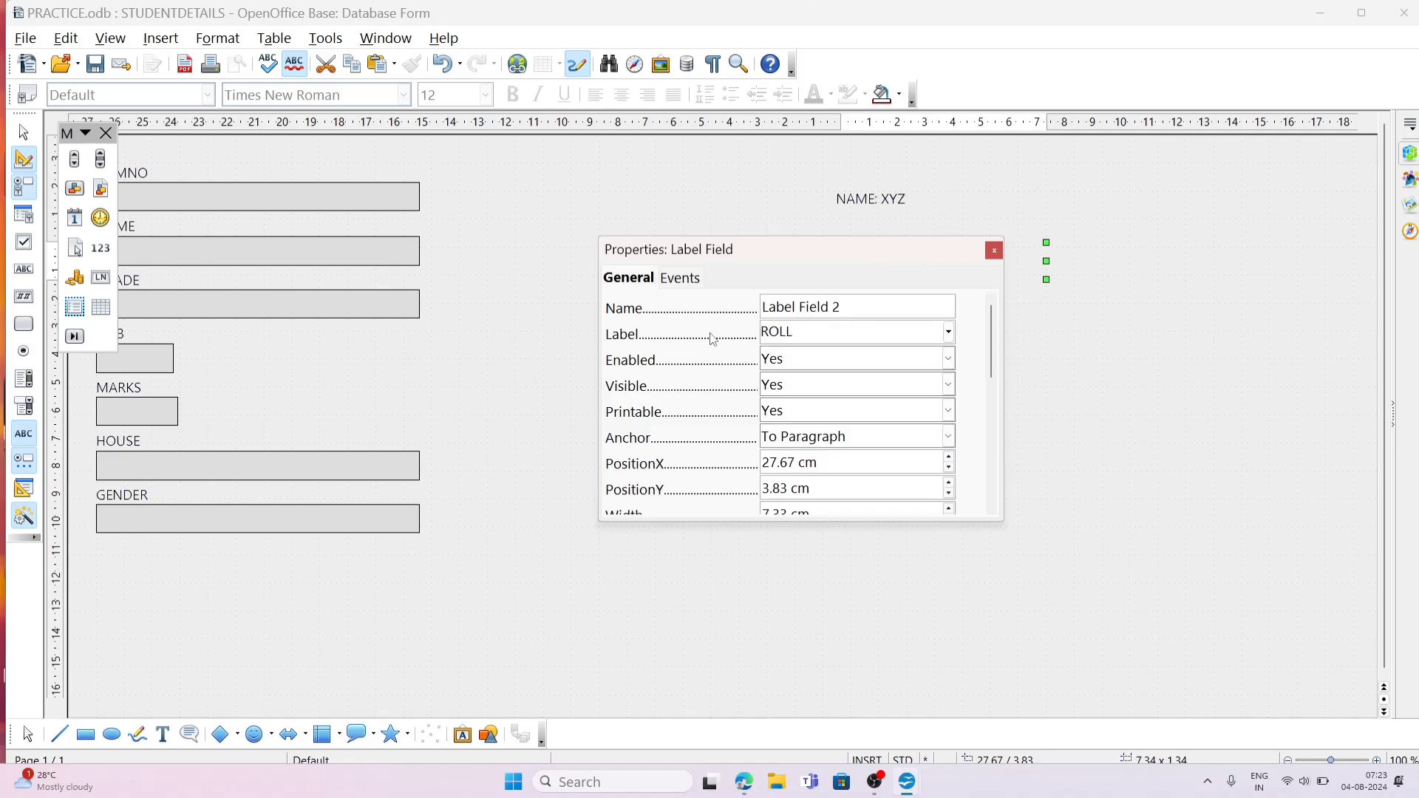
text( NO: 3)
click(996, 251)
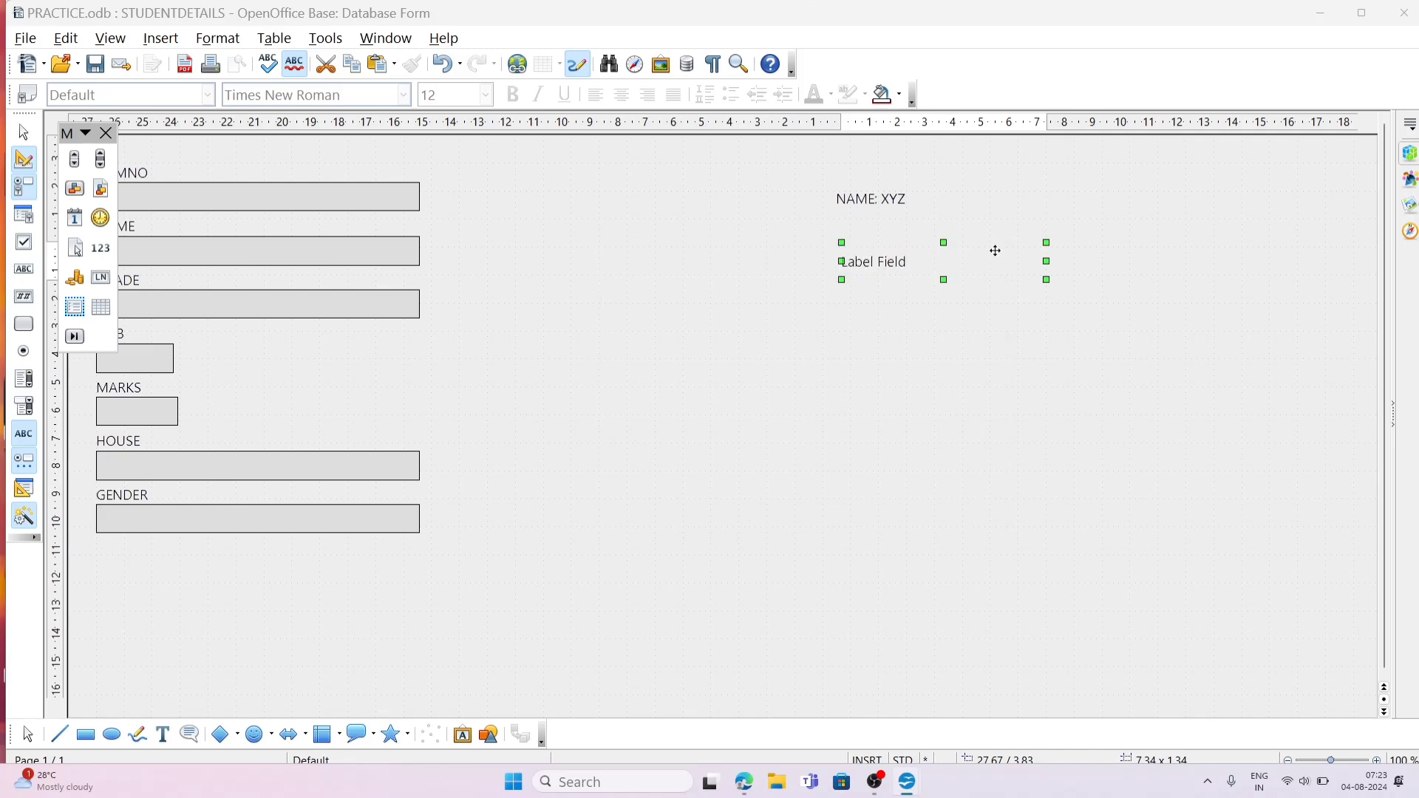
click(884, 406)
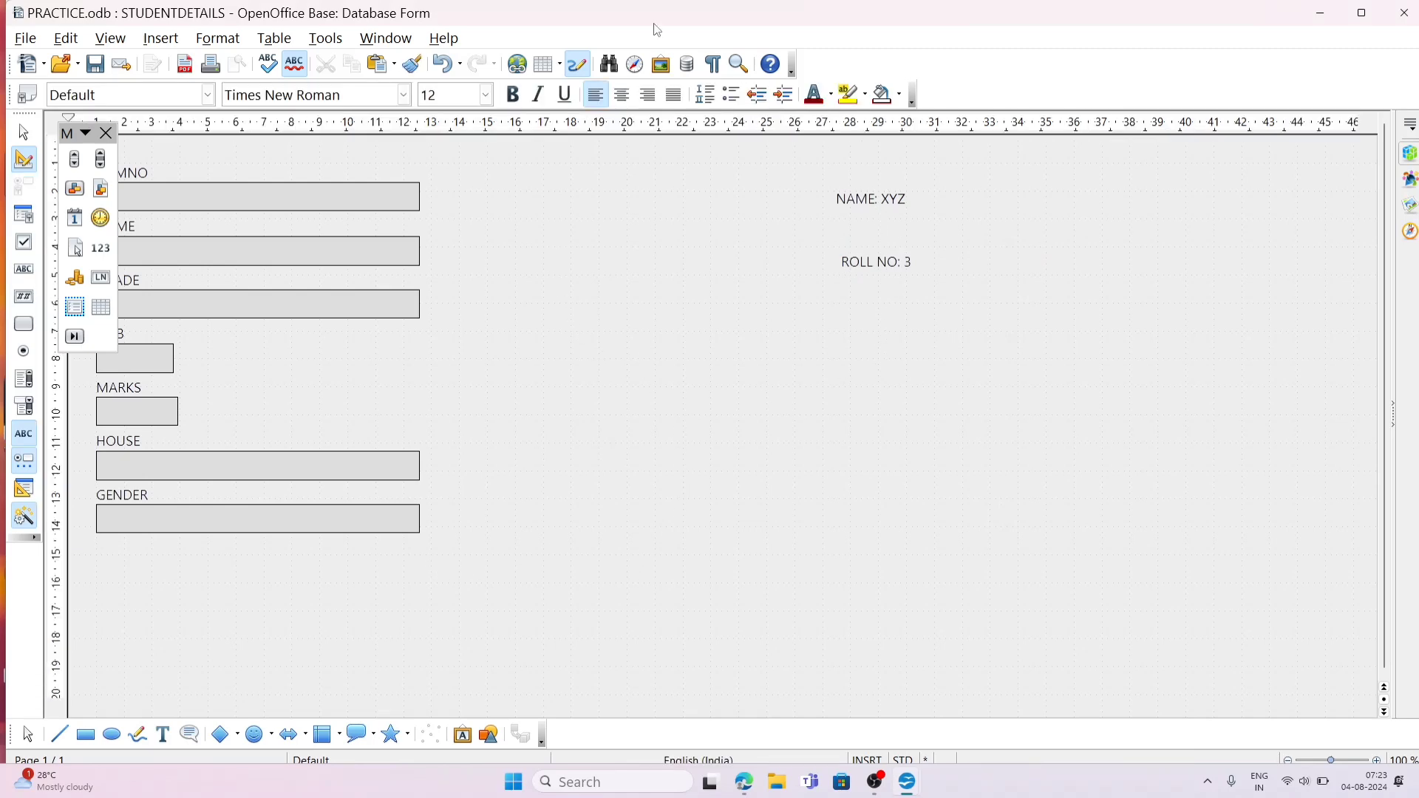
Step: Set the page background colour of the STUDENTDETAILS form to Green 10
click(219, 39)
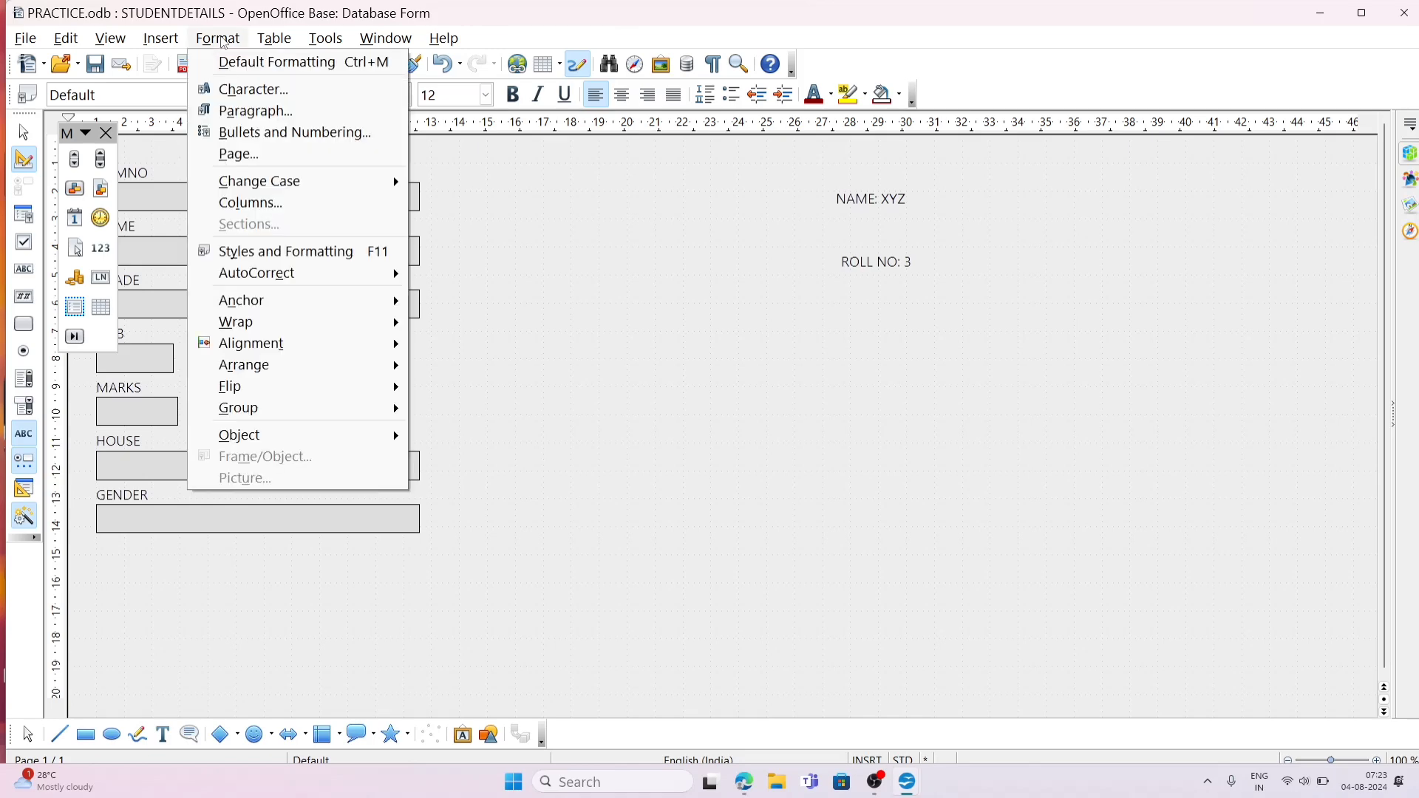
click(284, 156)
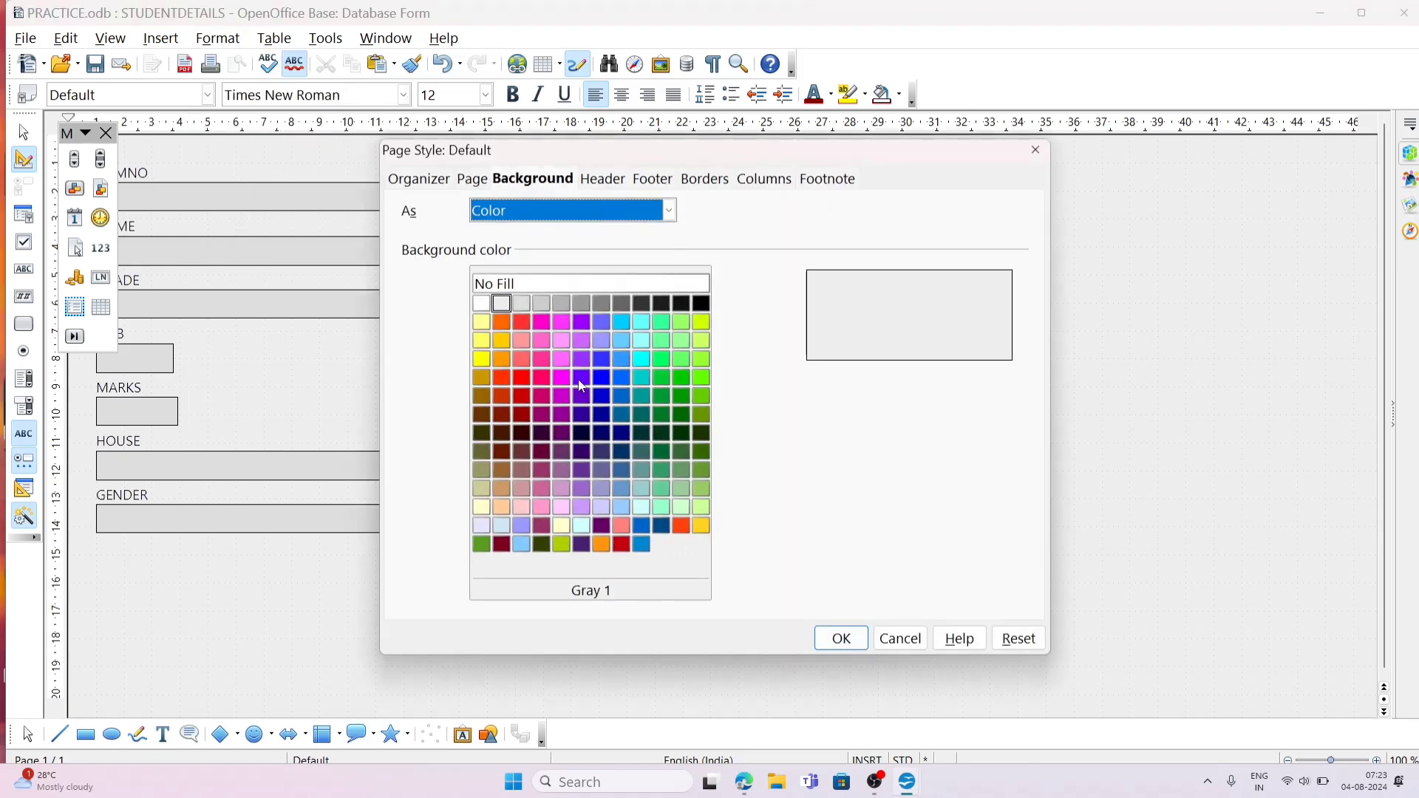
click(681, 515)
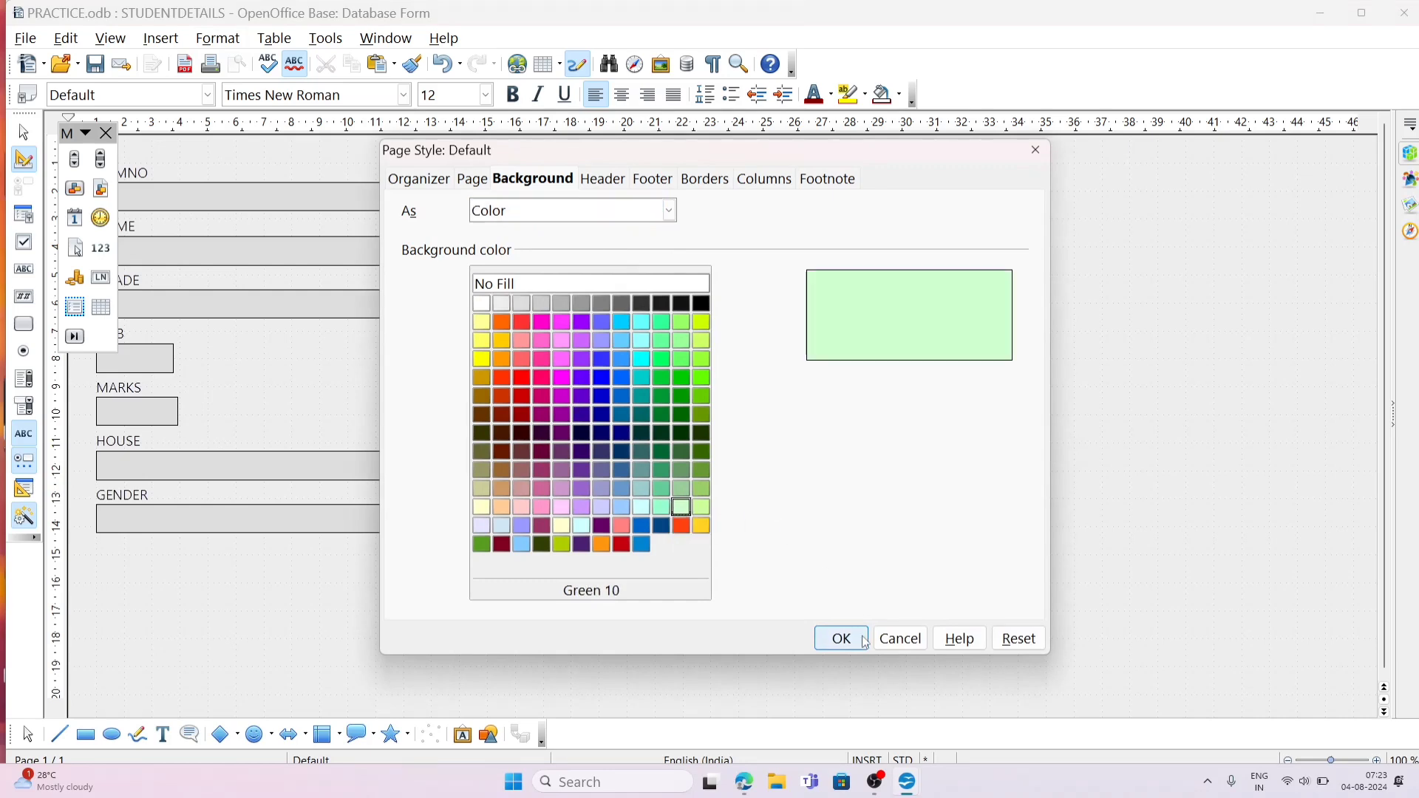
click(843, 639)
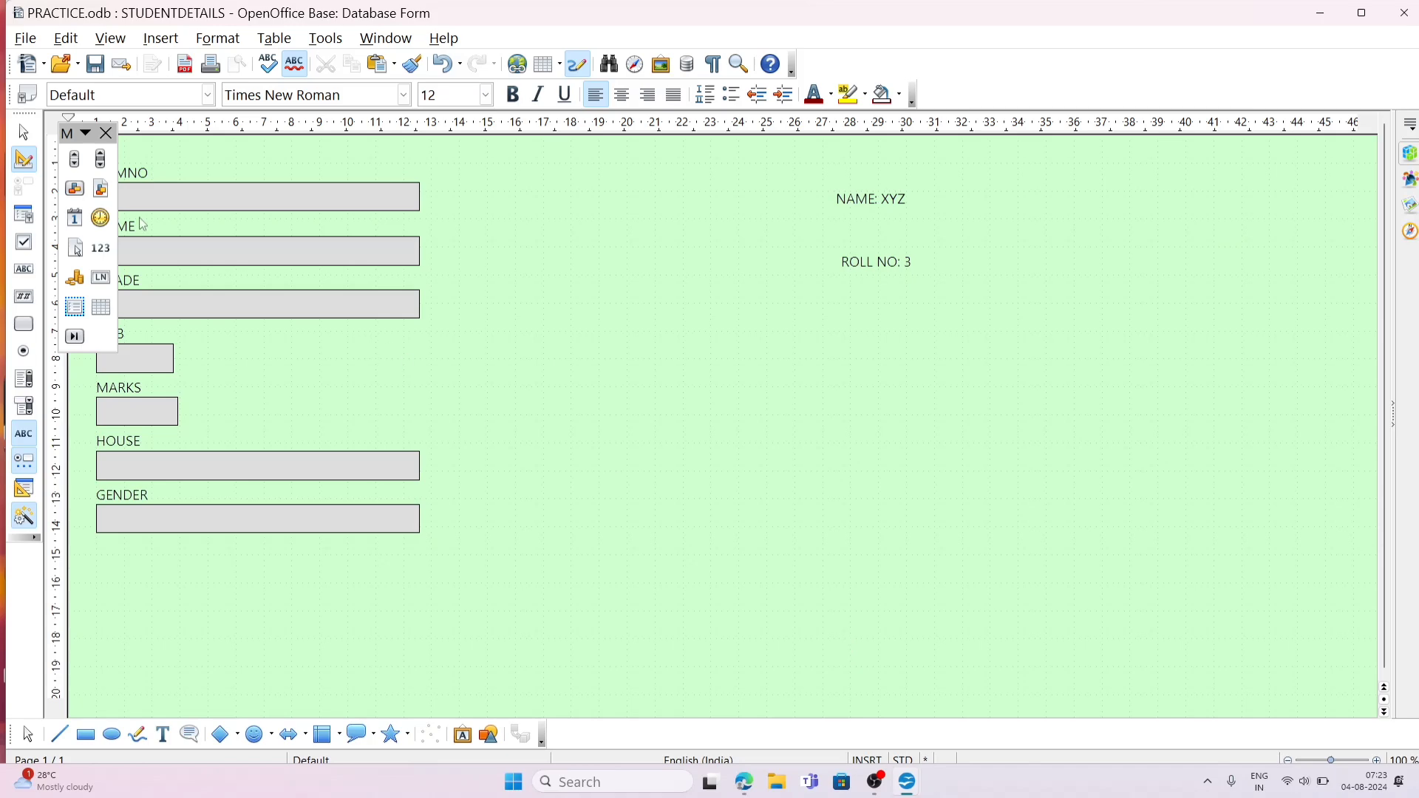
Step: Save and close the form design, and open the STUDENTDETAILS form to check its records and labels before closing it
click(95, 64)
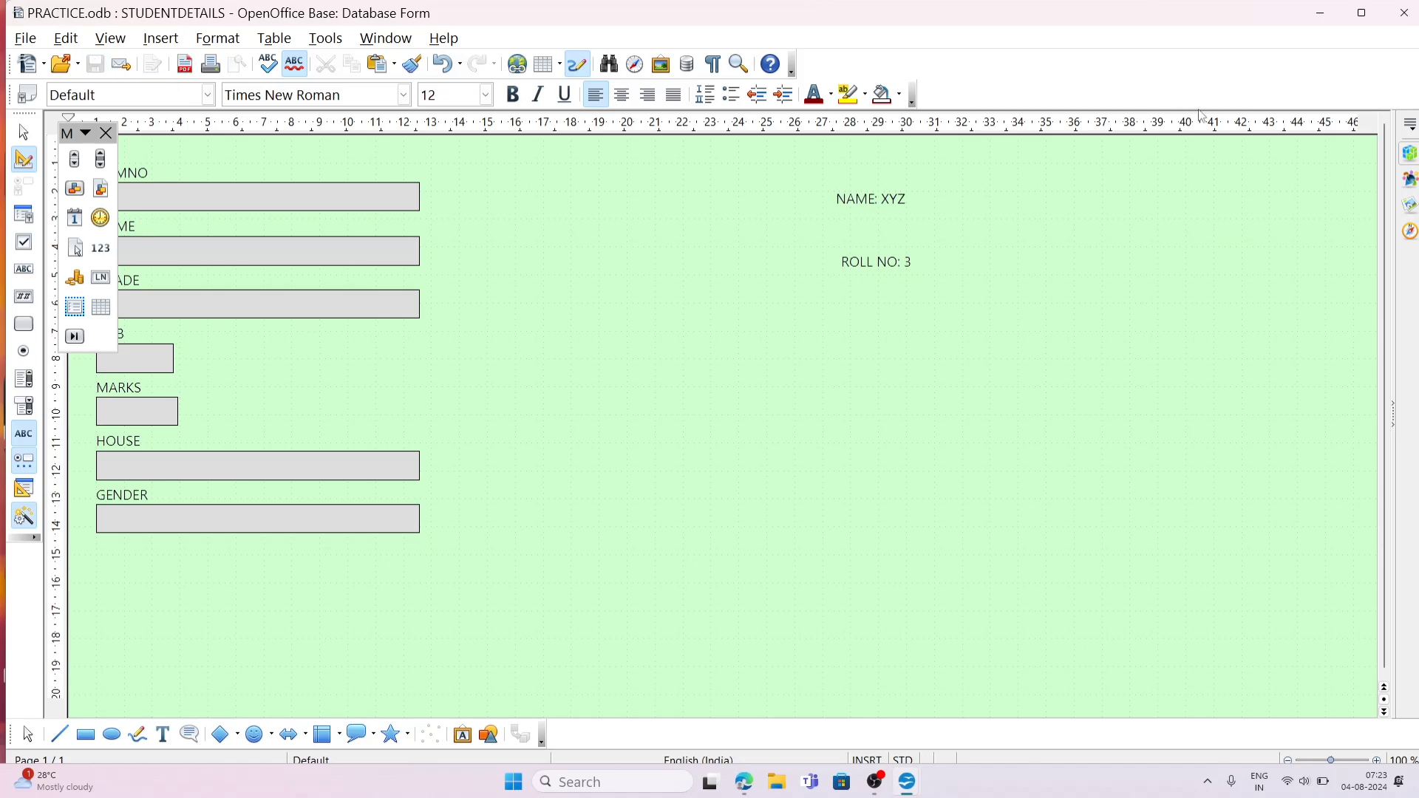
click(1405, 15)
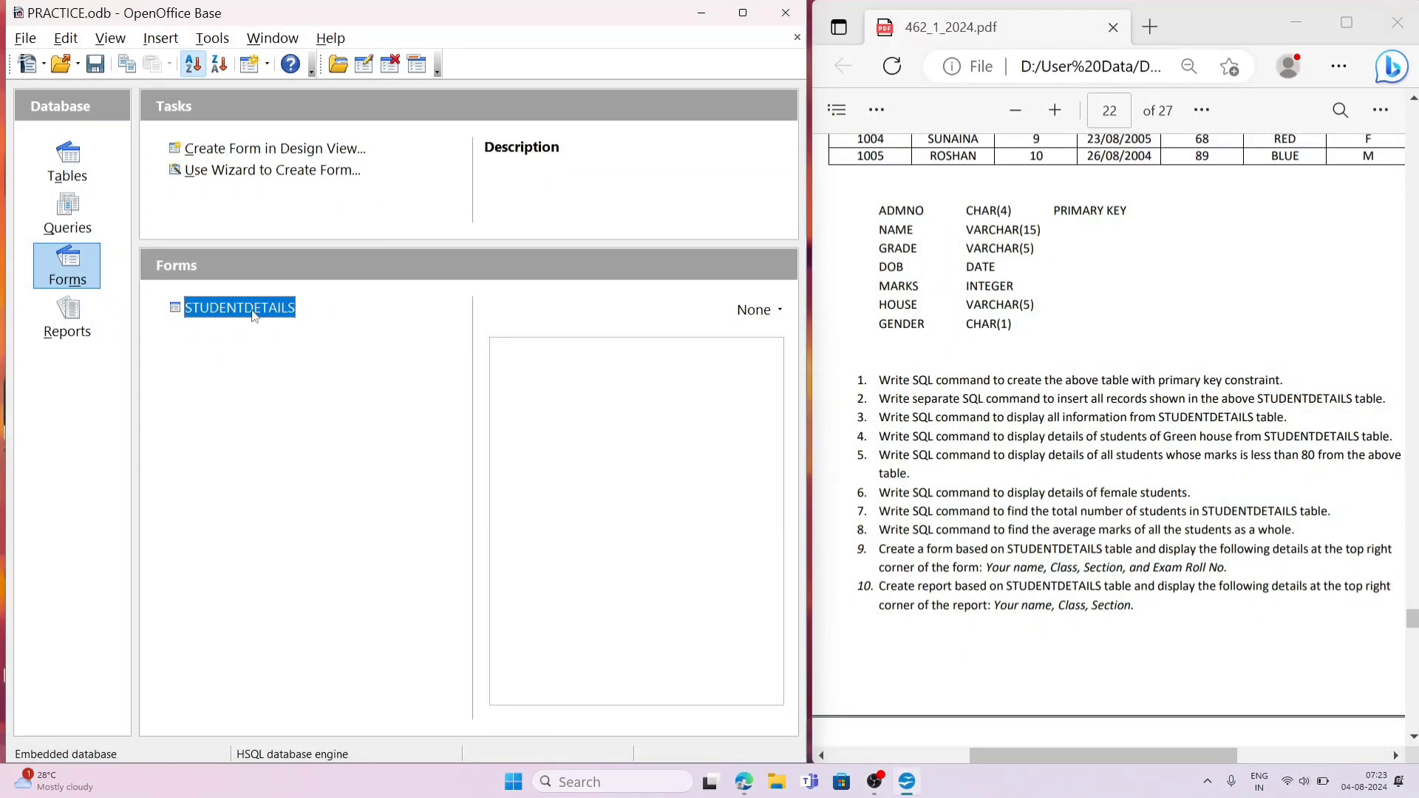
double_click(239, 308)
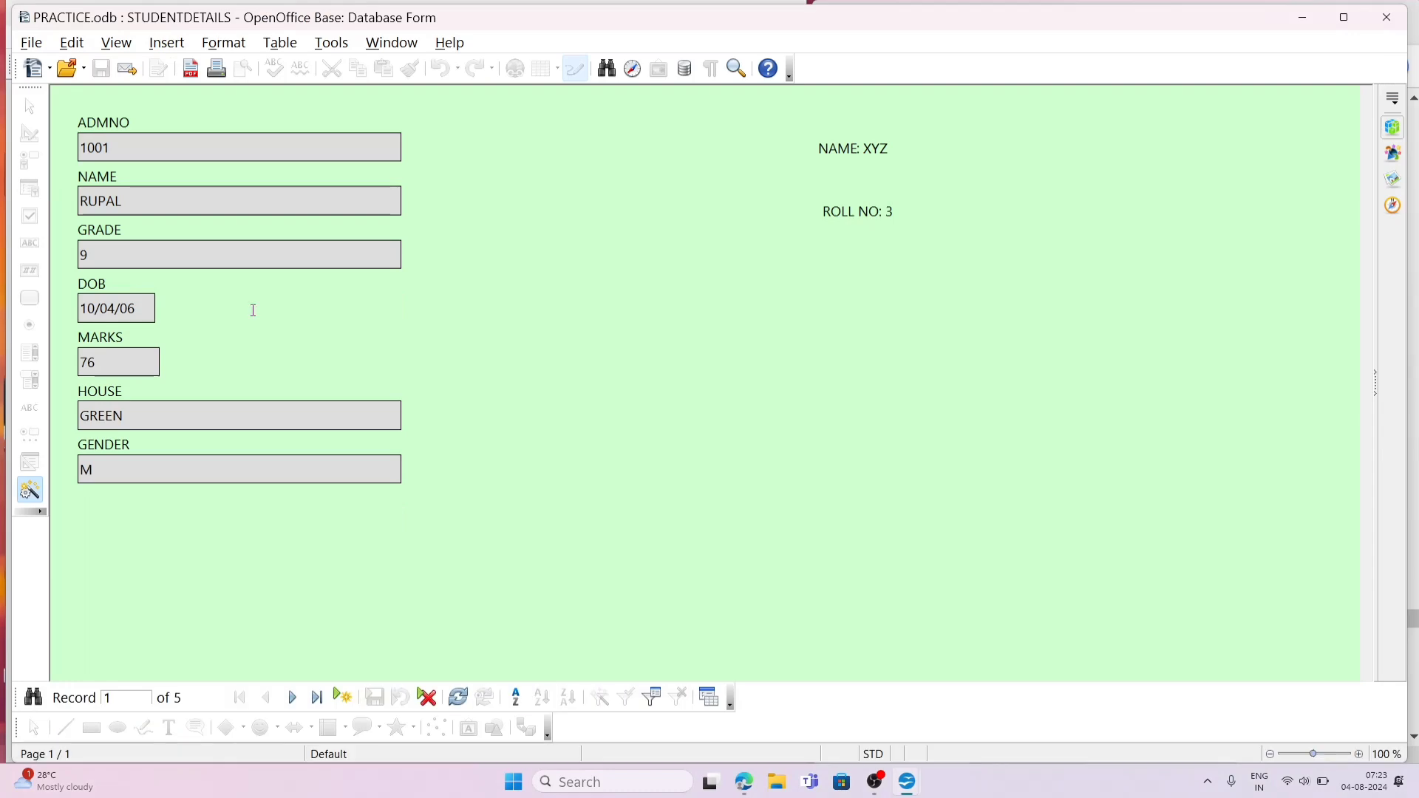
click(1388, 17)
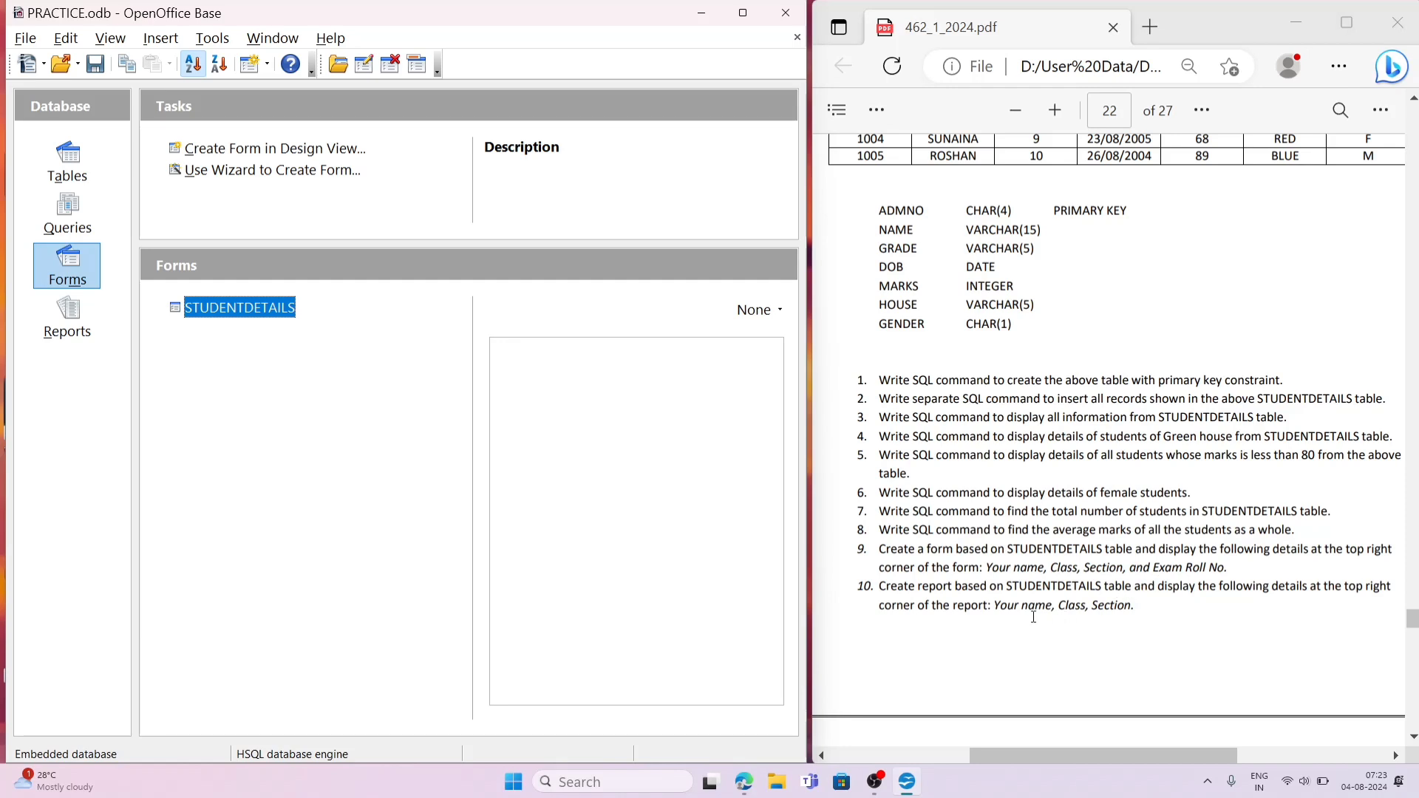
Step: Start a report with the Report Wizard, based on the STUDENTDETAILS table with all of its fields included
click(77, 332)
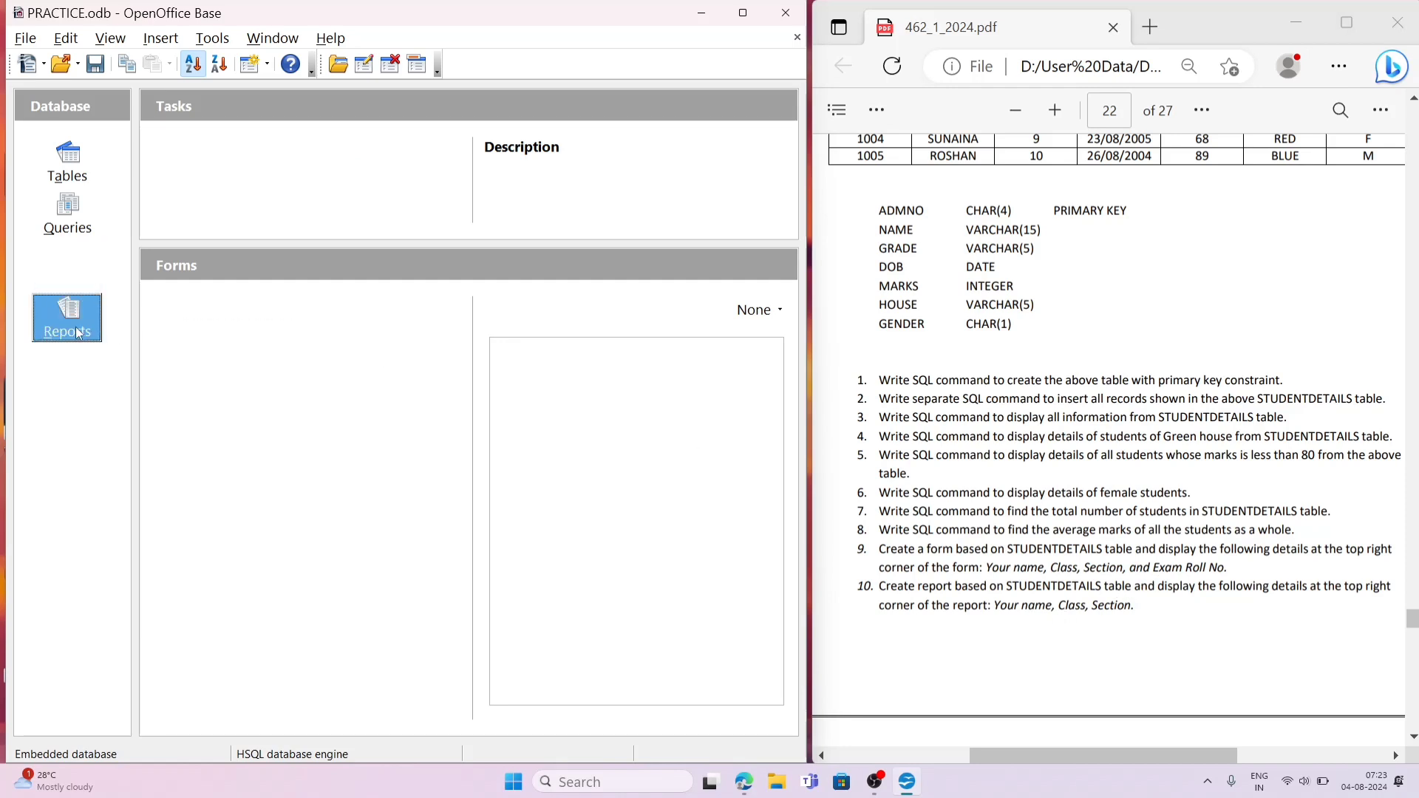
click(313, 151)
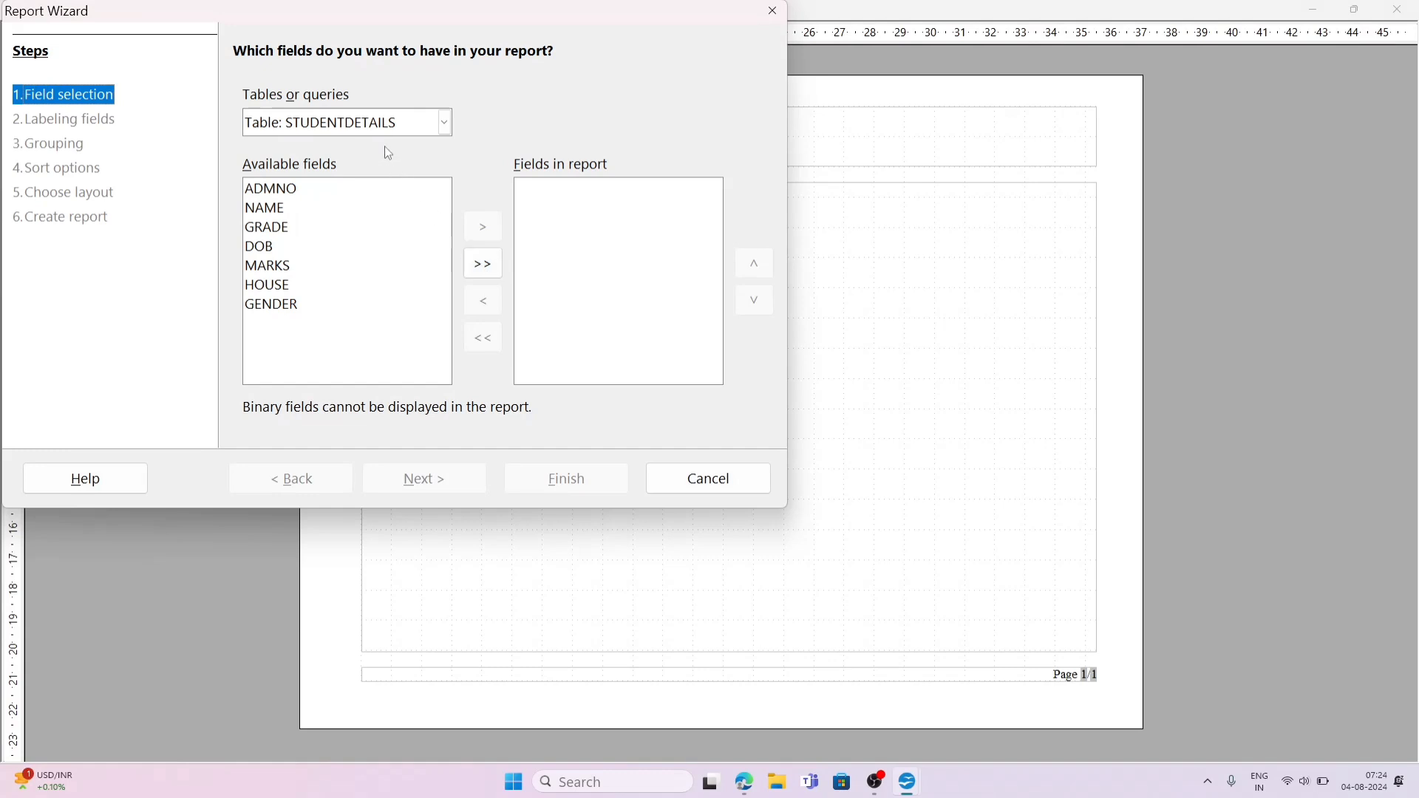
click(375, 124)
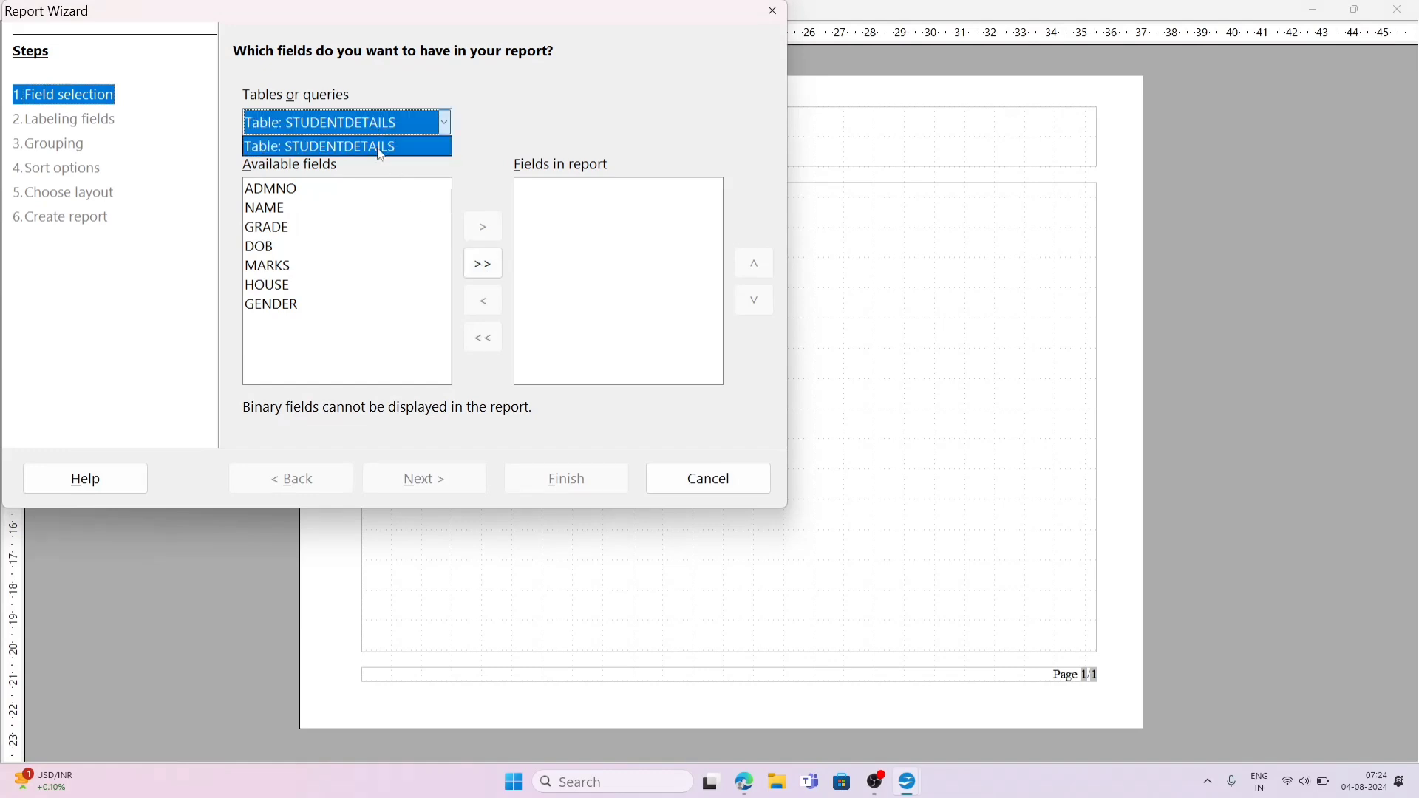
click(377, 147)
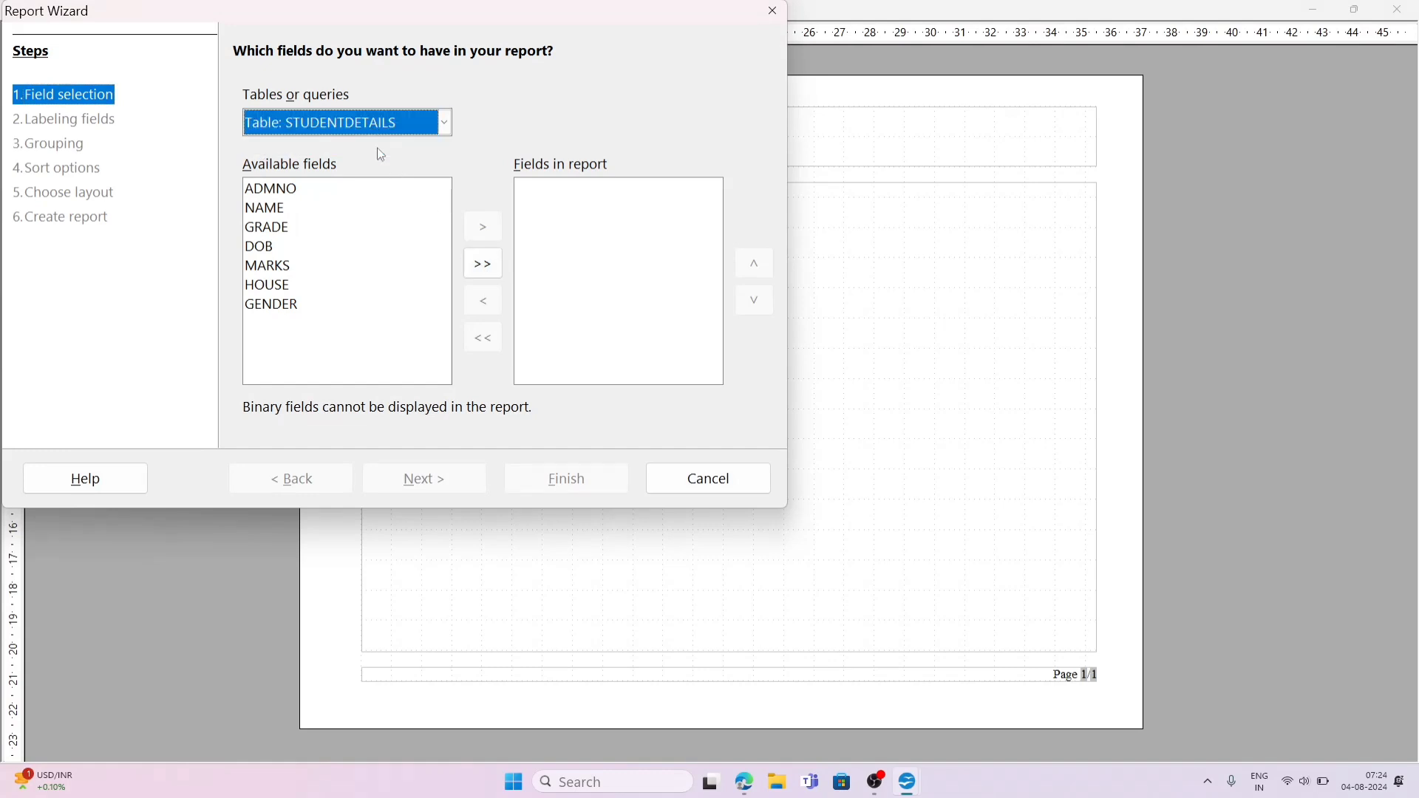
click(483, 265)
click(452, 491)
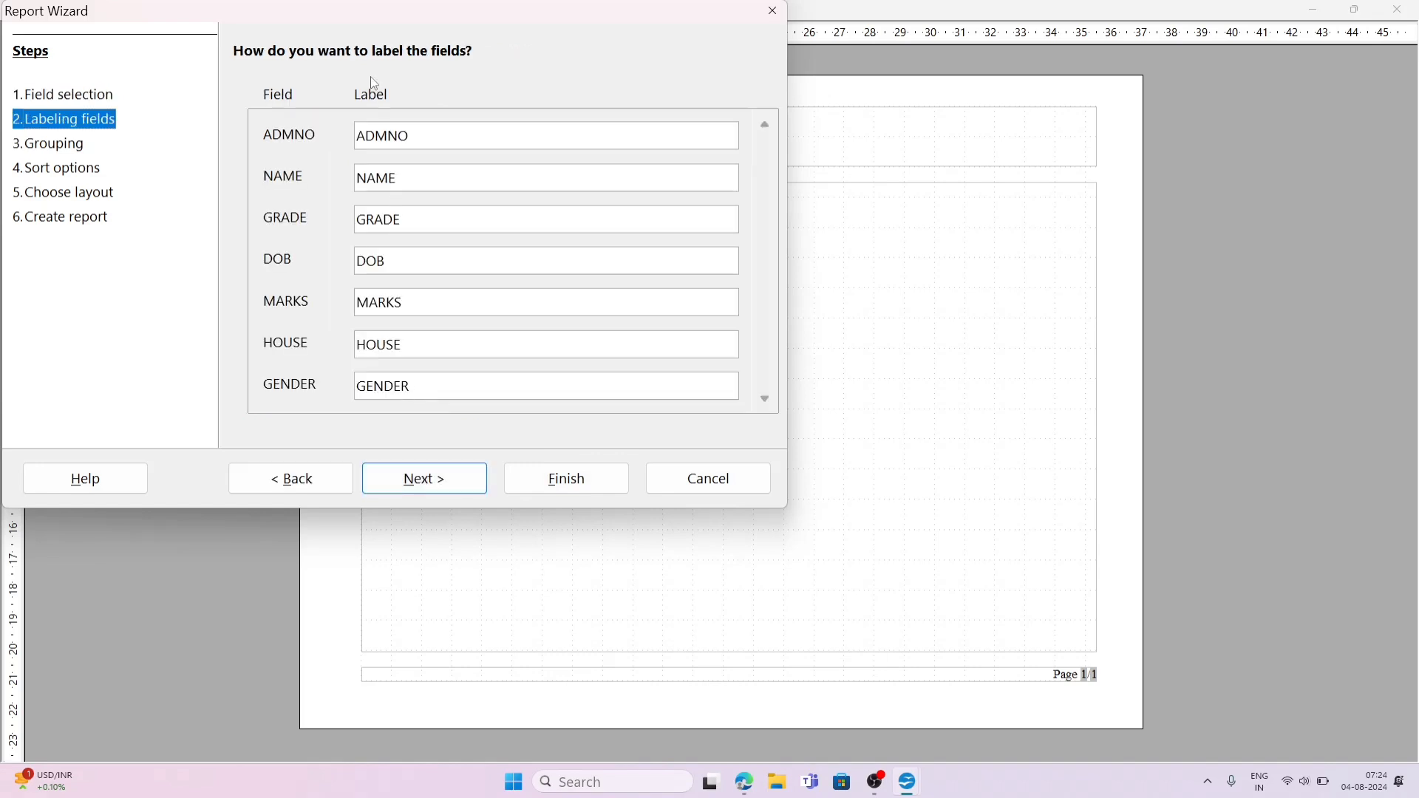
Step: Keep the default field labels without grouping or sorting, and accept updating all links to reach the layout choices
click(441, 487)
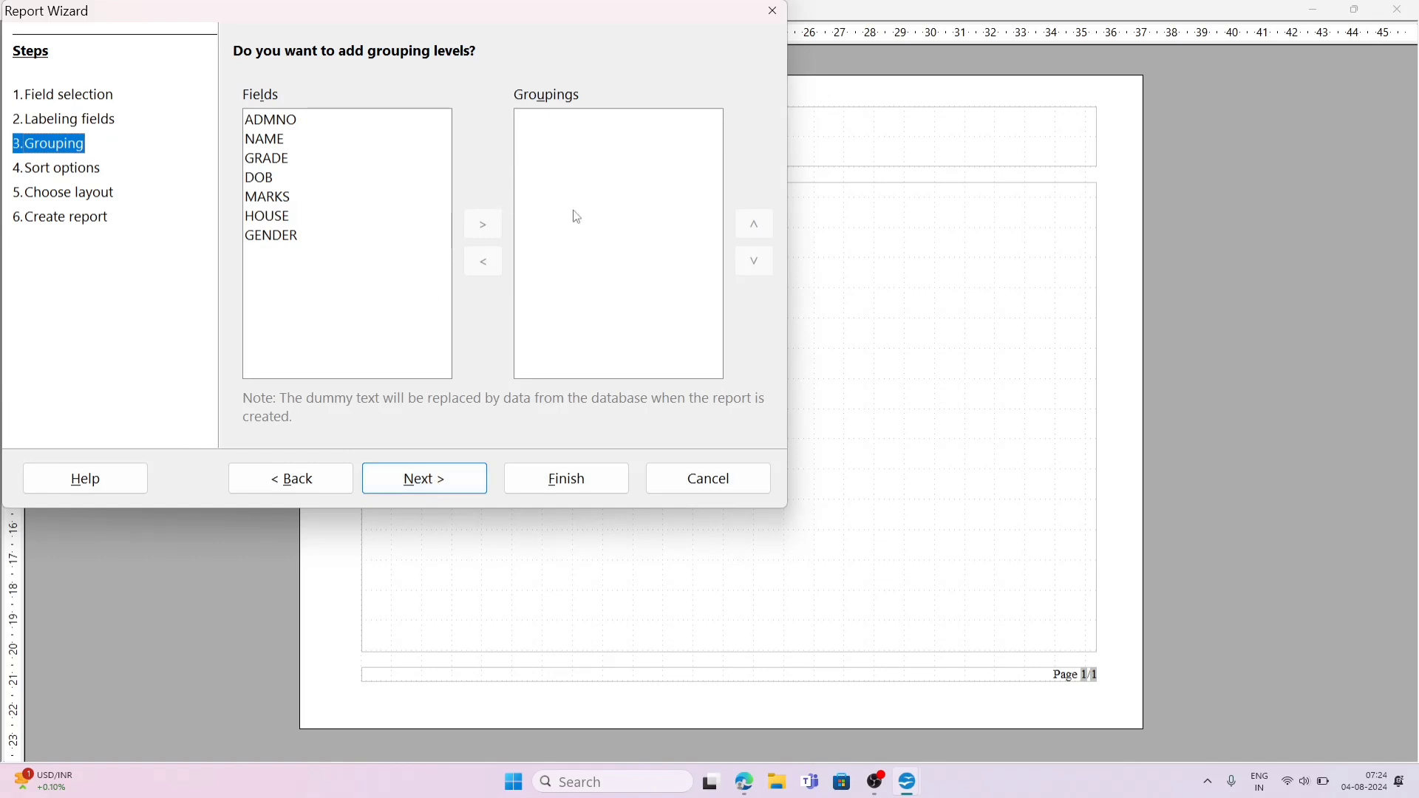
click(420, 486)
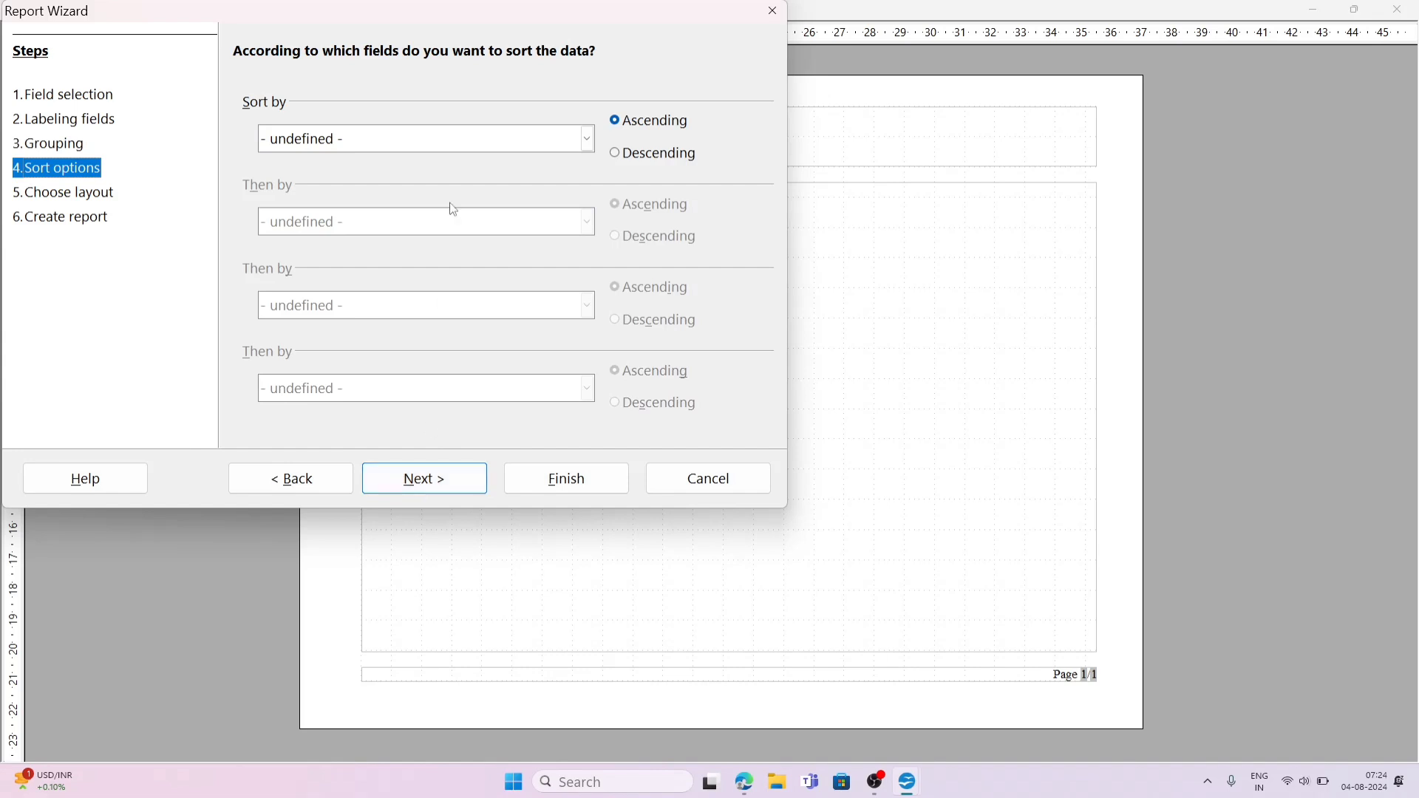
click(432, 490)
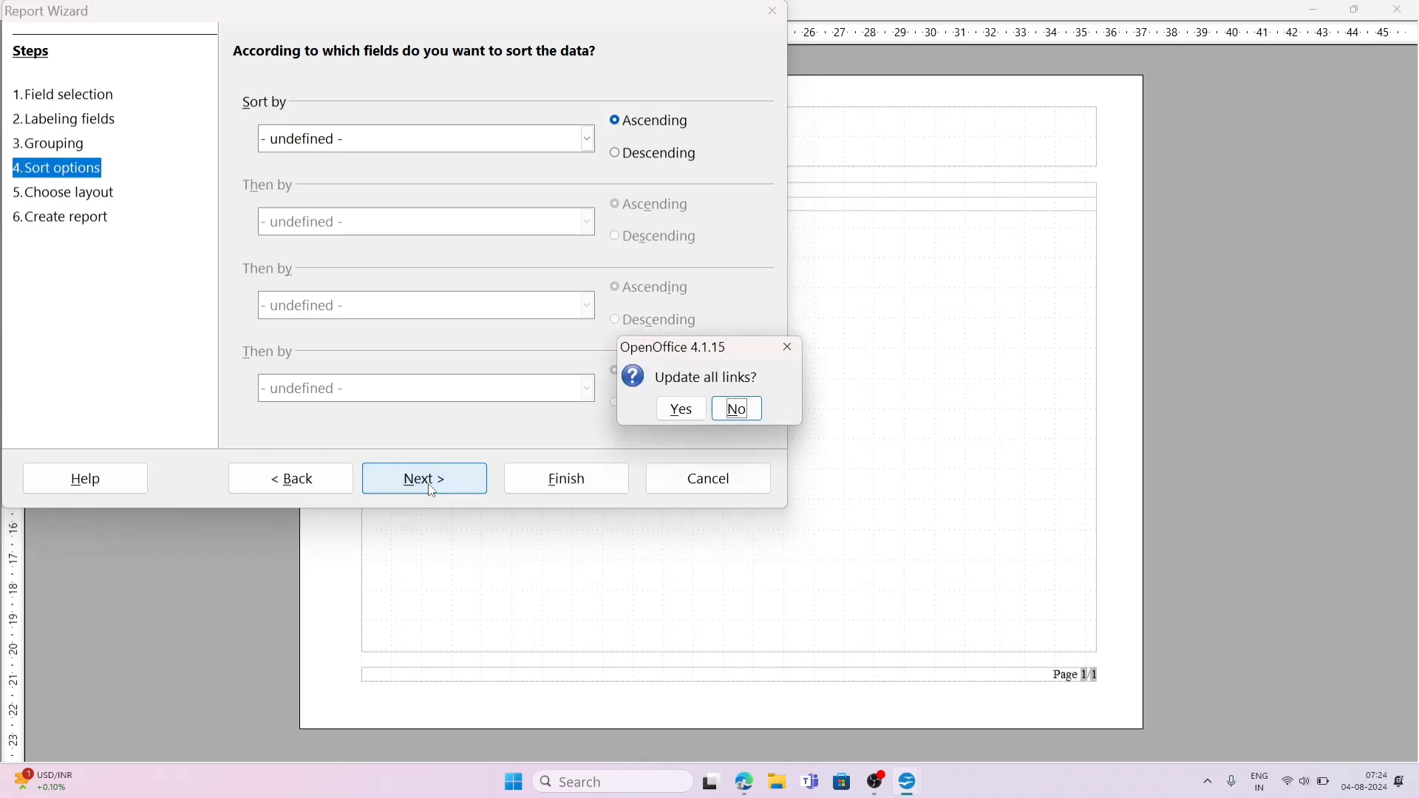
click(680, 417)
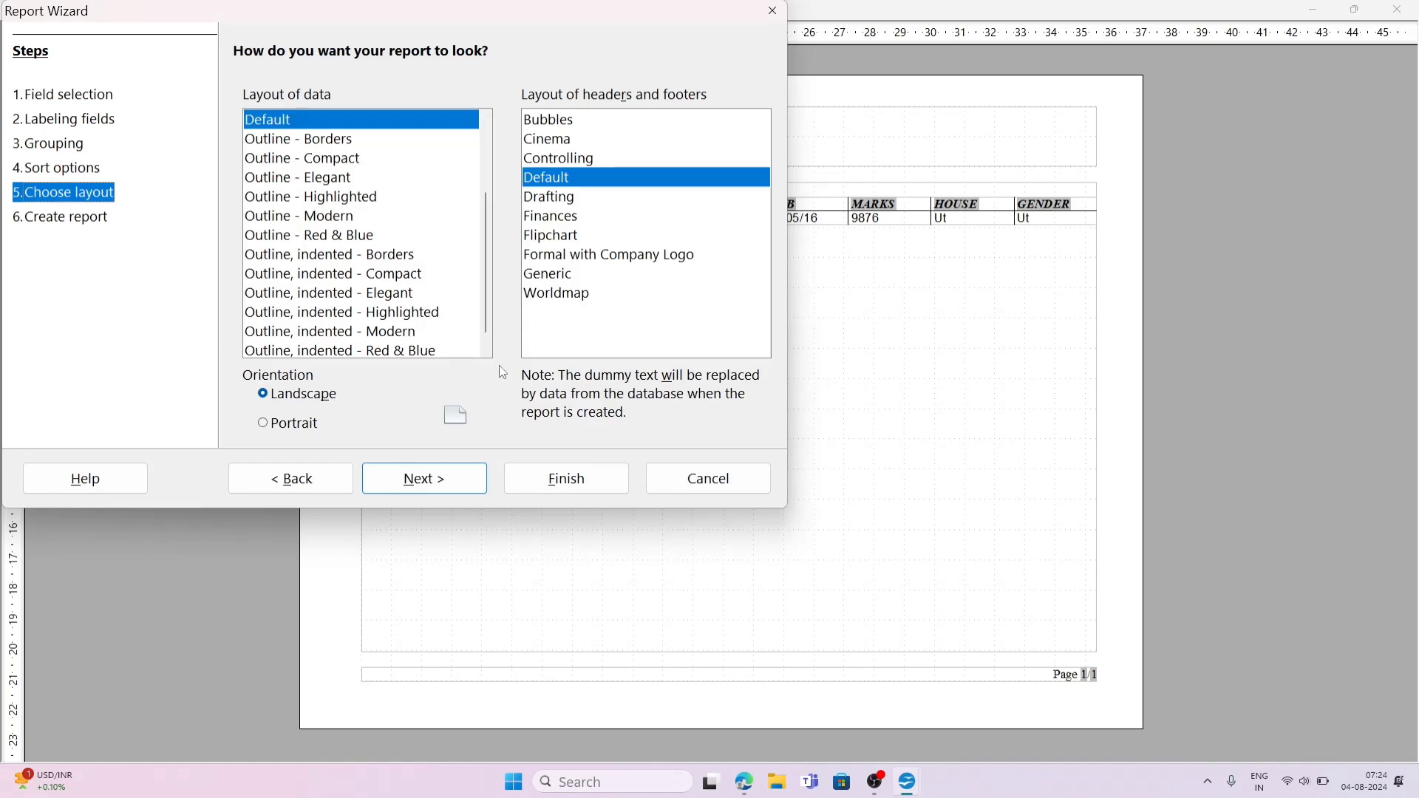
Step: Compare the Borders, Compact and Elegant outline data layouts, and choose Outline - Borders for the report
click(348, 145)
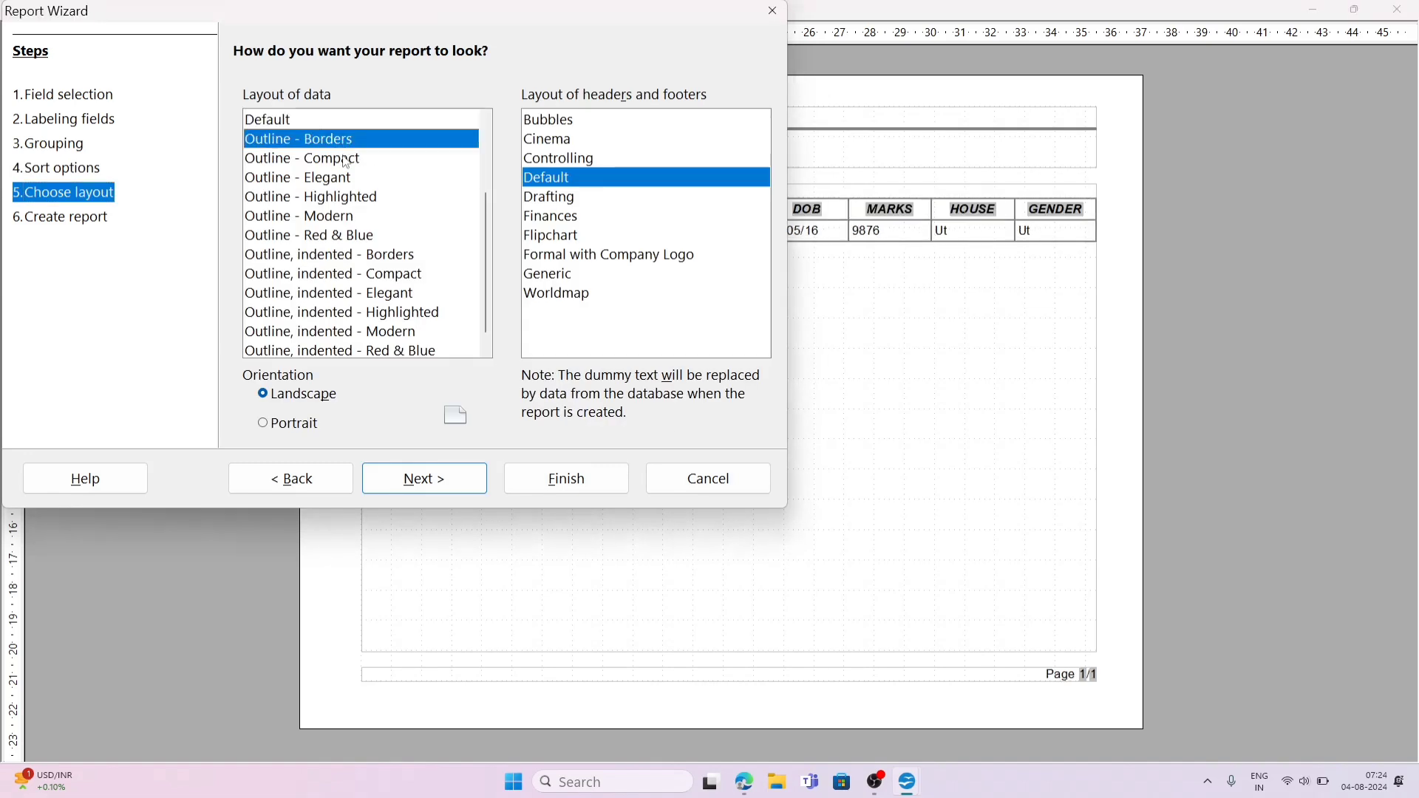
click(347, 160)
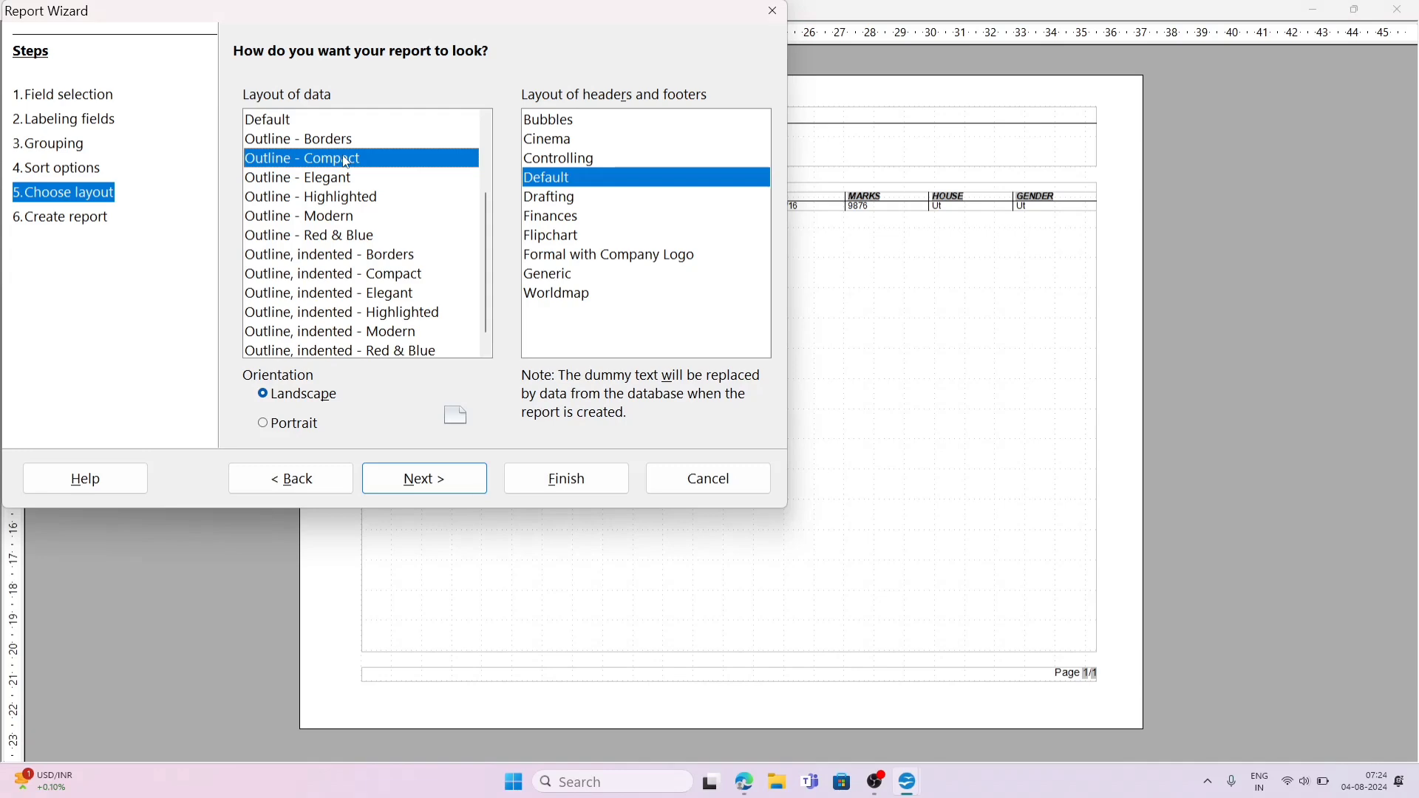
click(347, 181)
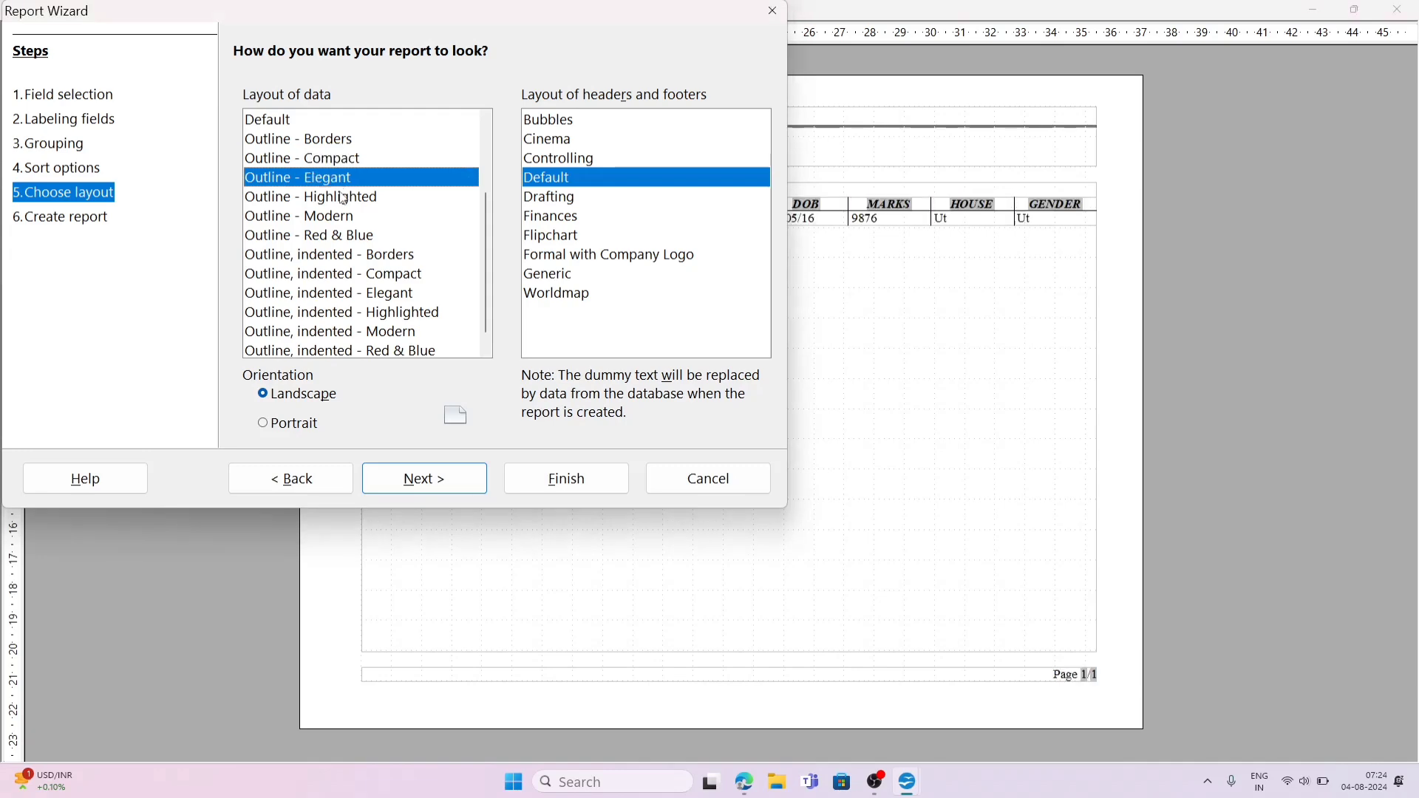
click(330, 159)
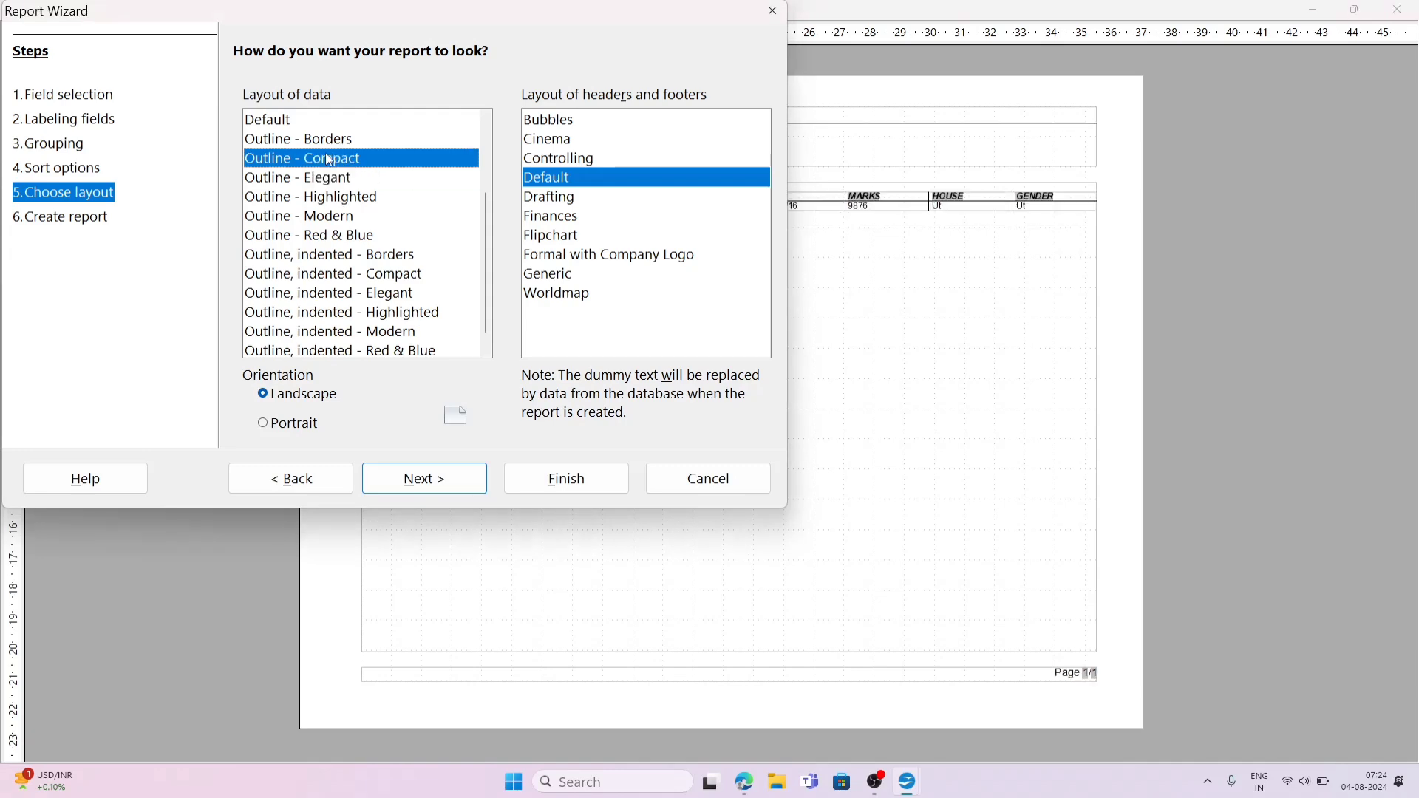
click(321, 142)
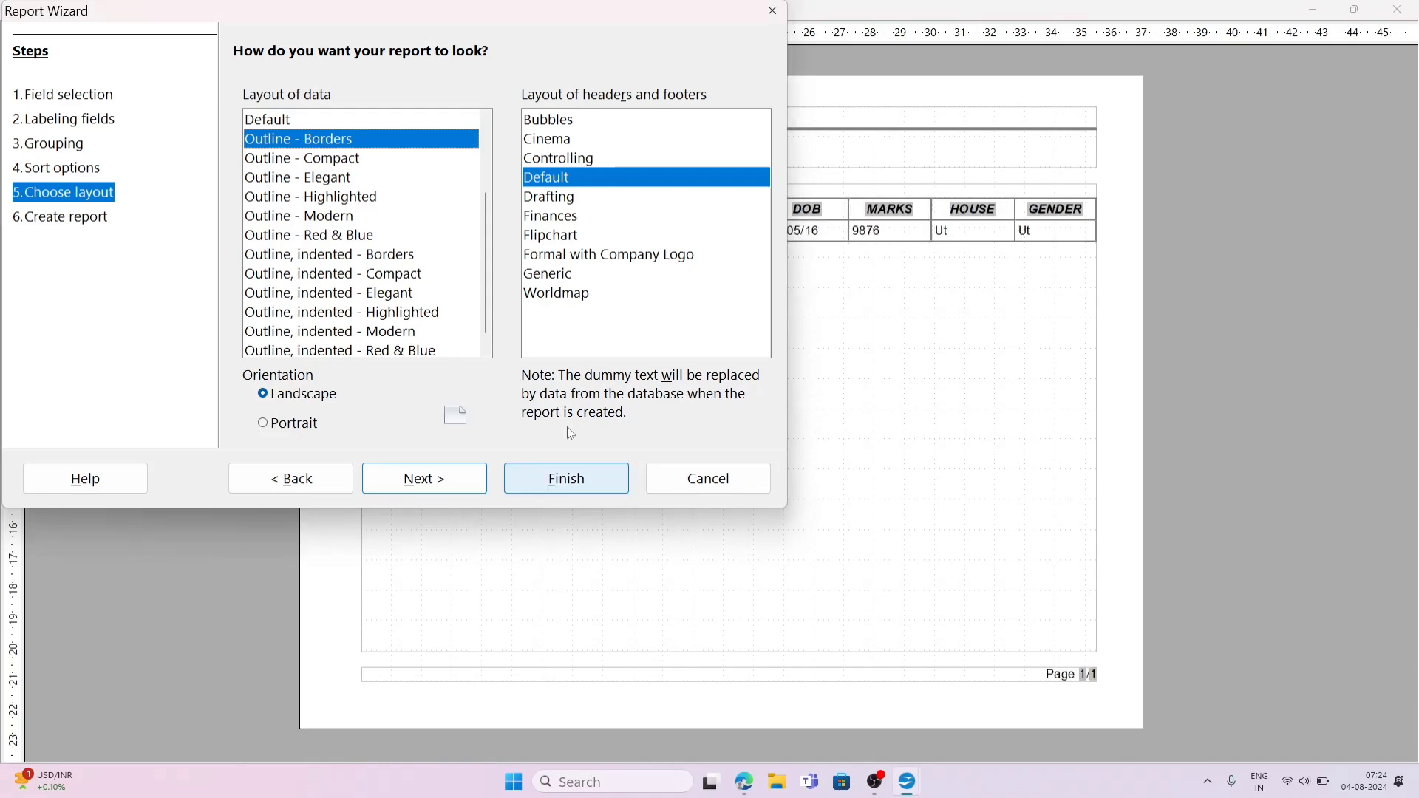
Step: Preview the Drafting, Finances, Flipchart and Formal with Company Logo header and footer layouts, and choose Finances
click(566, 204)
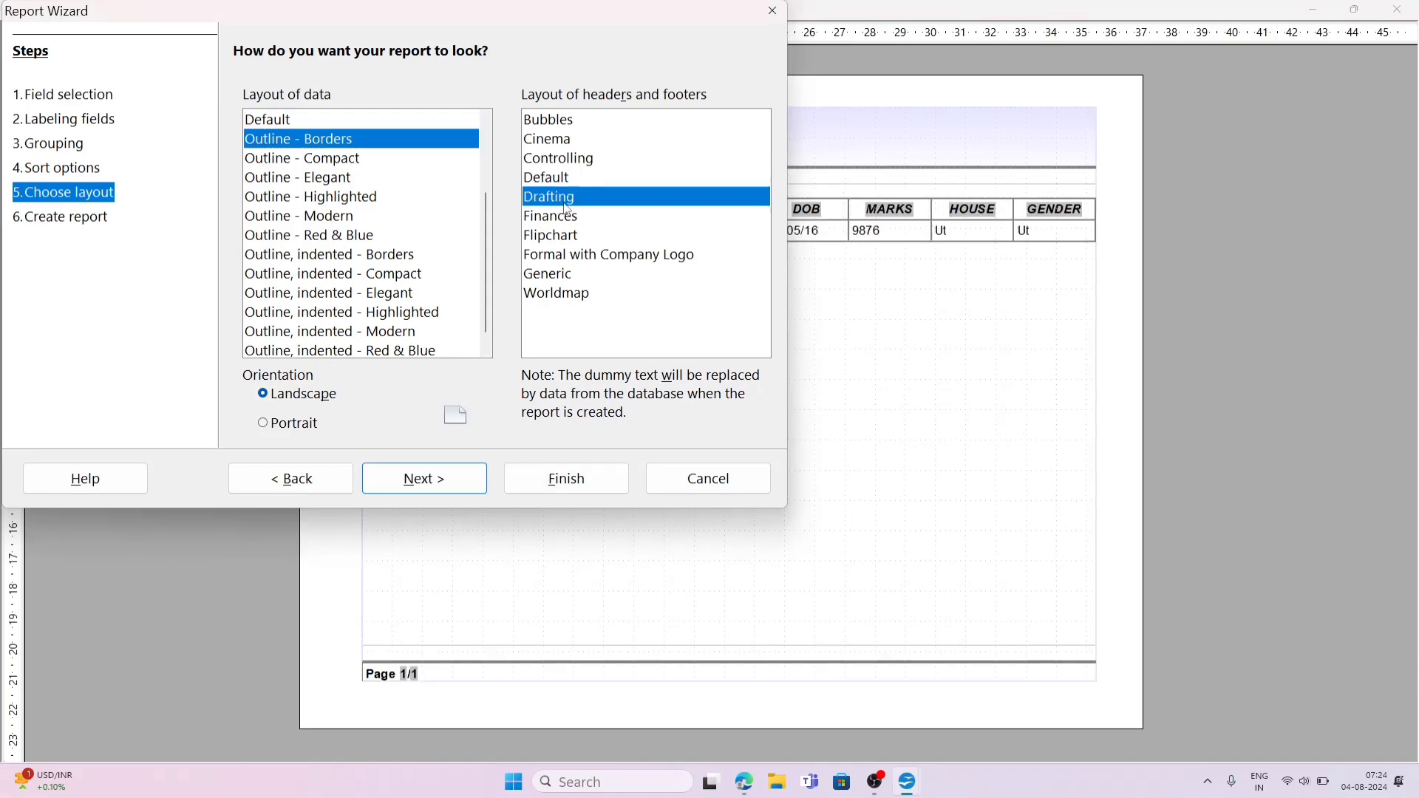
click(563, 220)
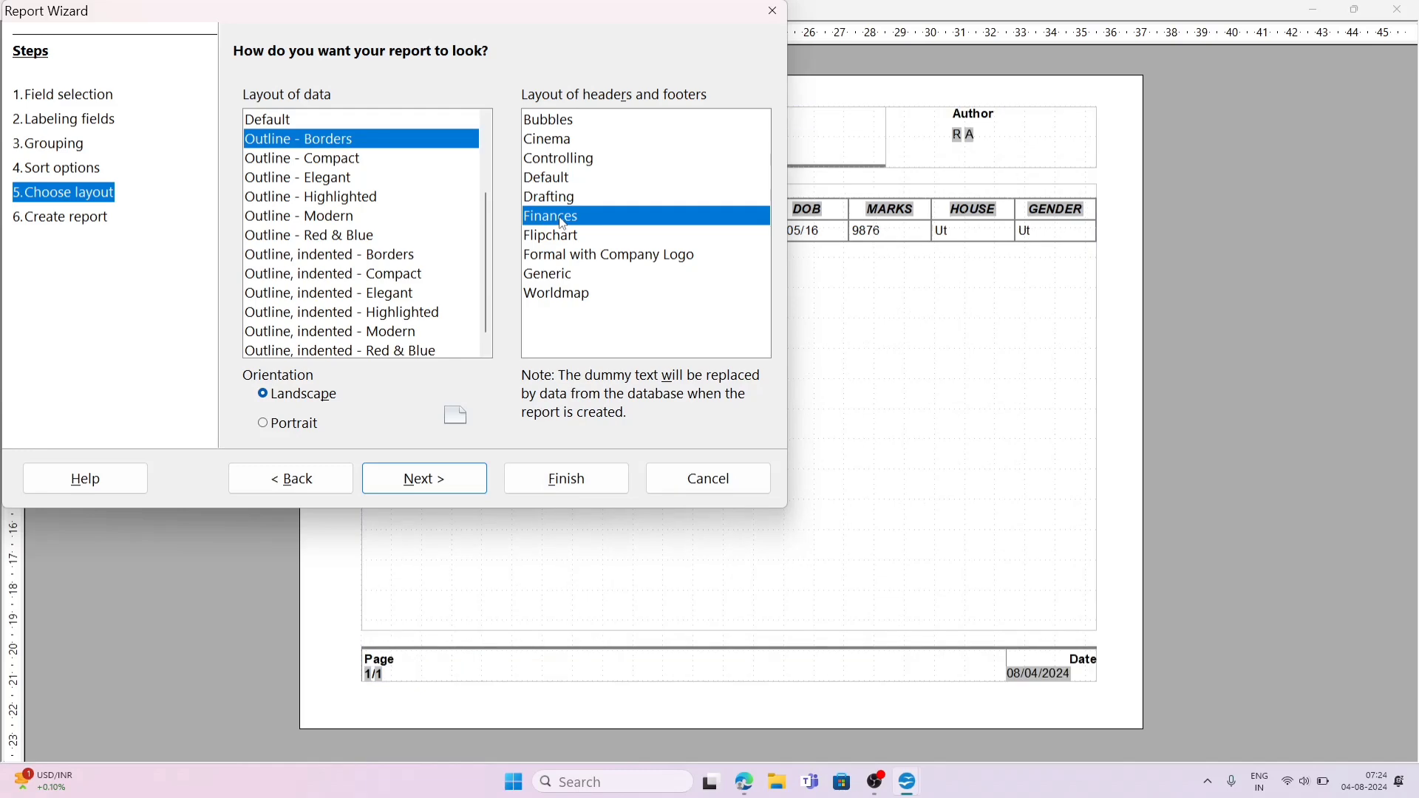
click(563, 238)
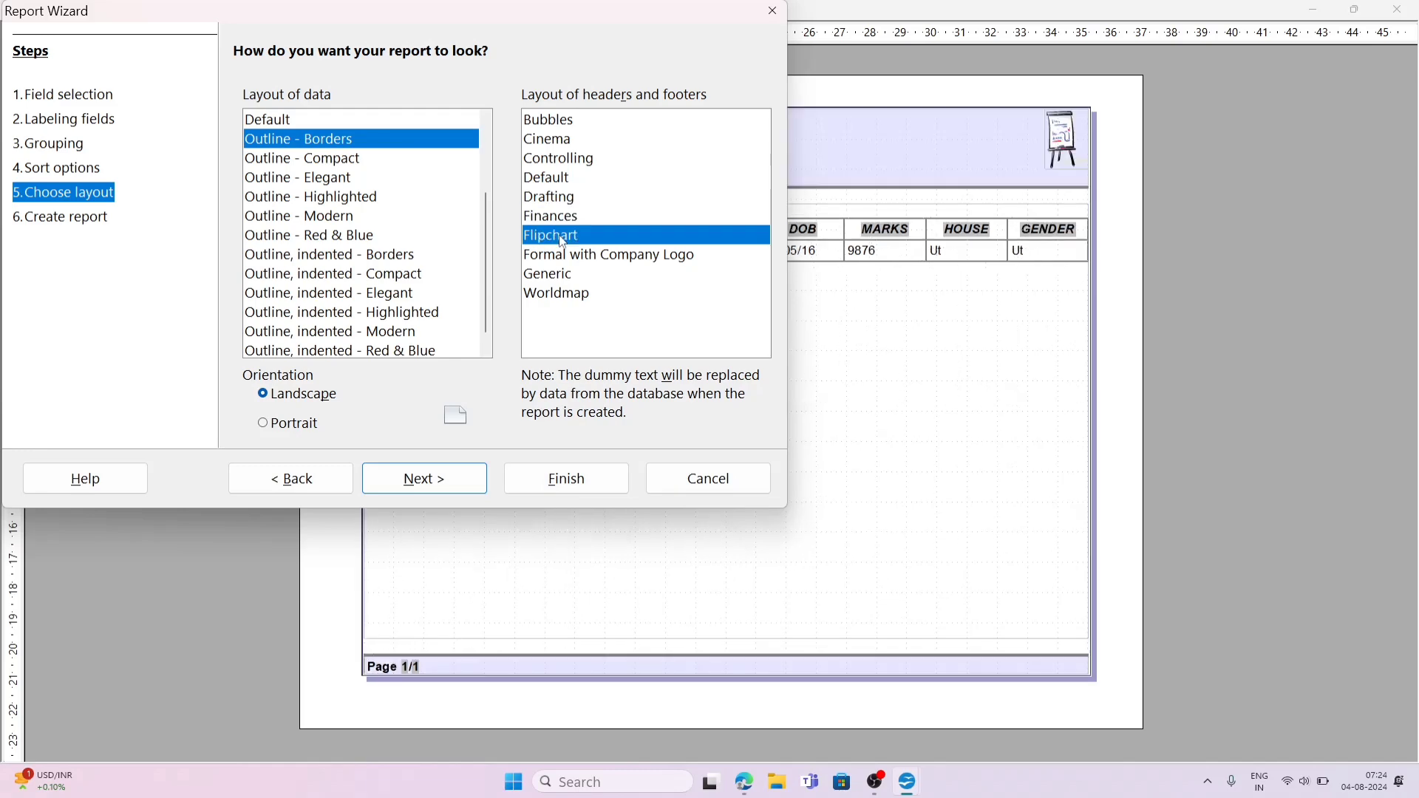
click(563, 259)
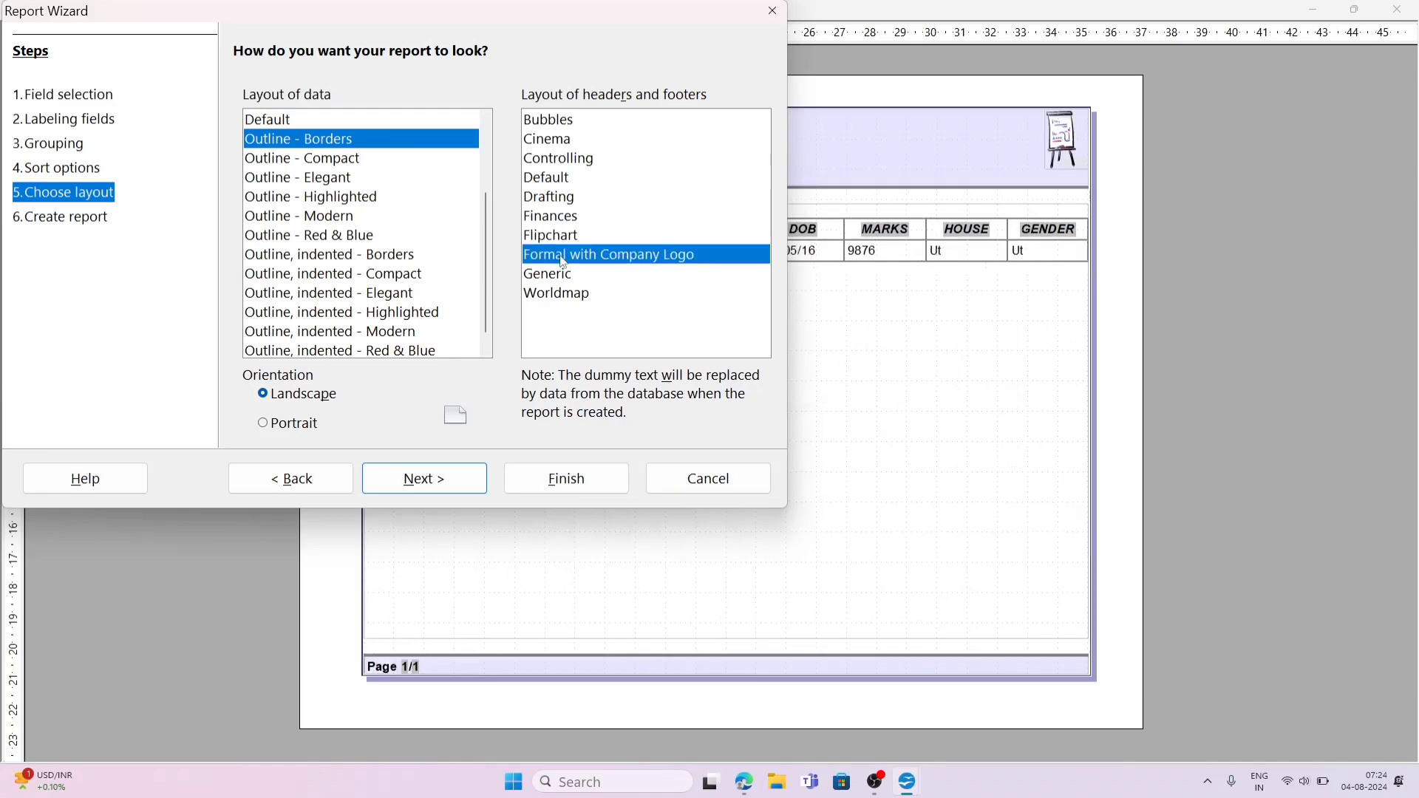
click(549, 219)
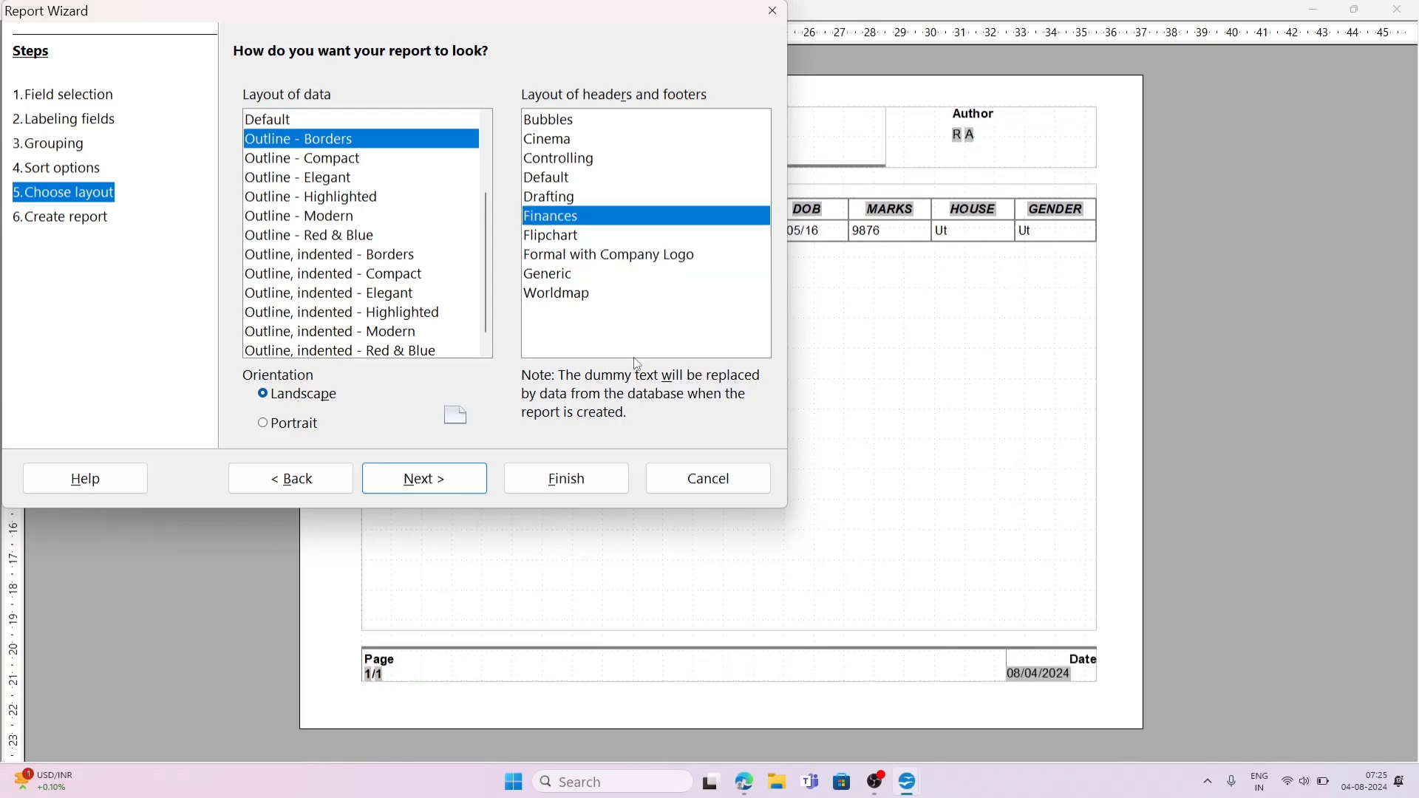
Step: Return to the layout choices and set the report's orientation to Portrait
click(438, 493)
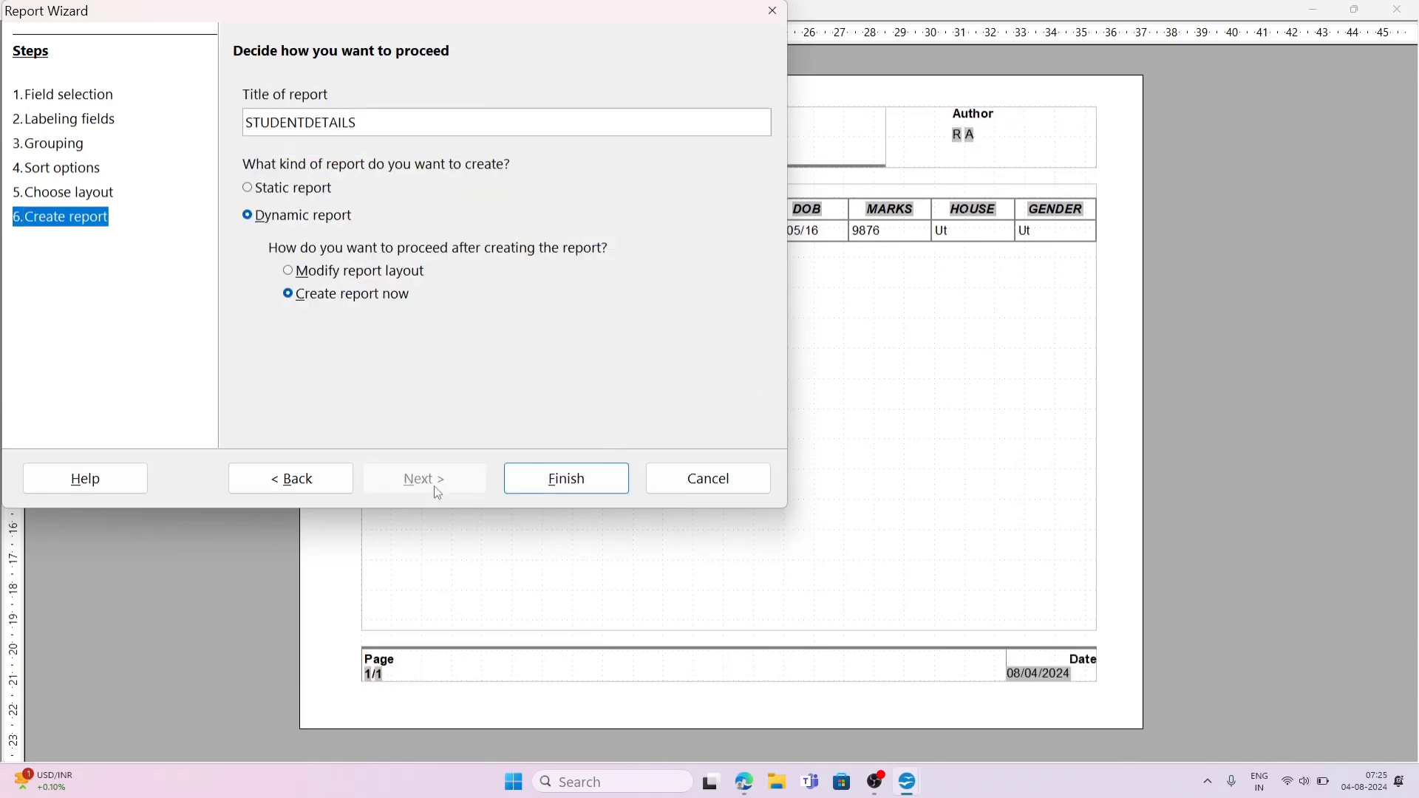
click(317, 479)
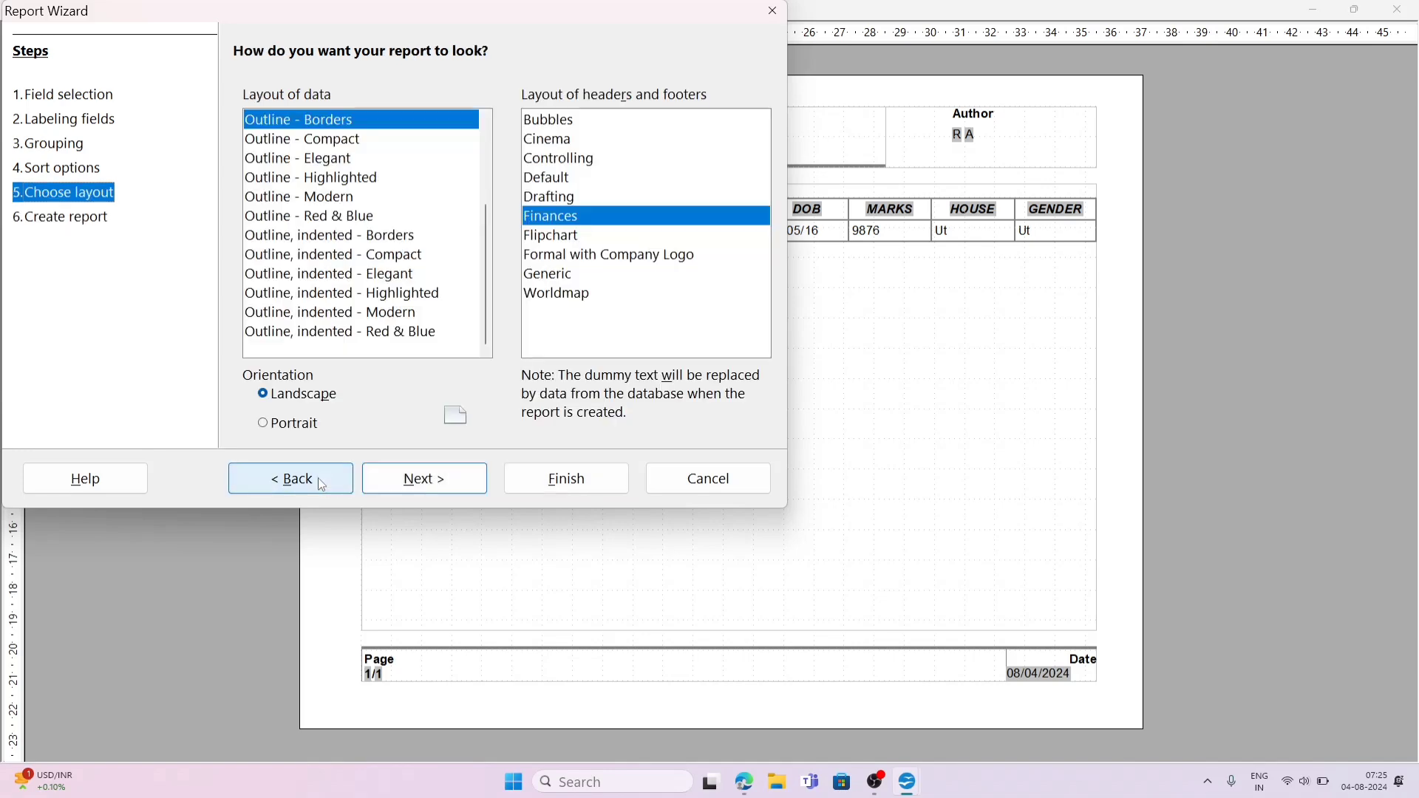
click(298, 427)
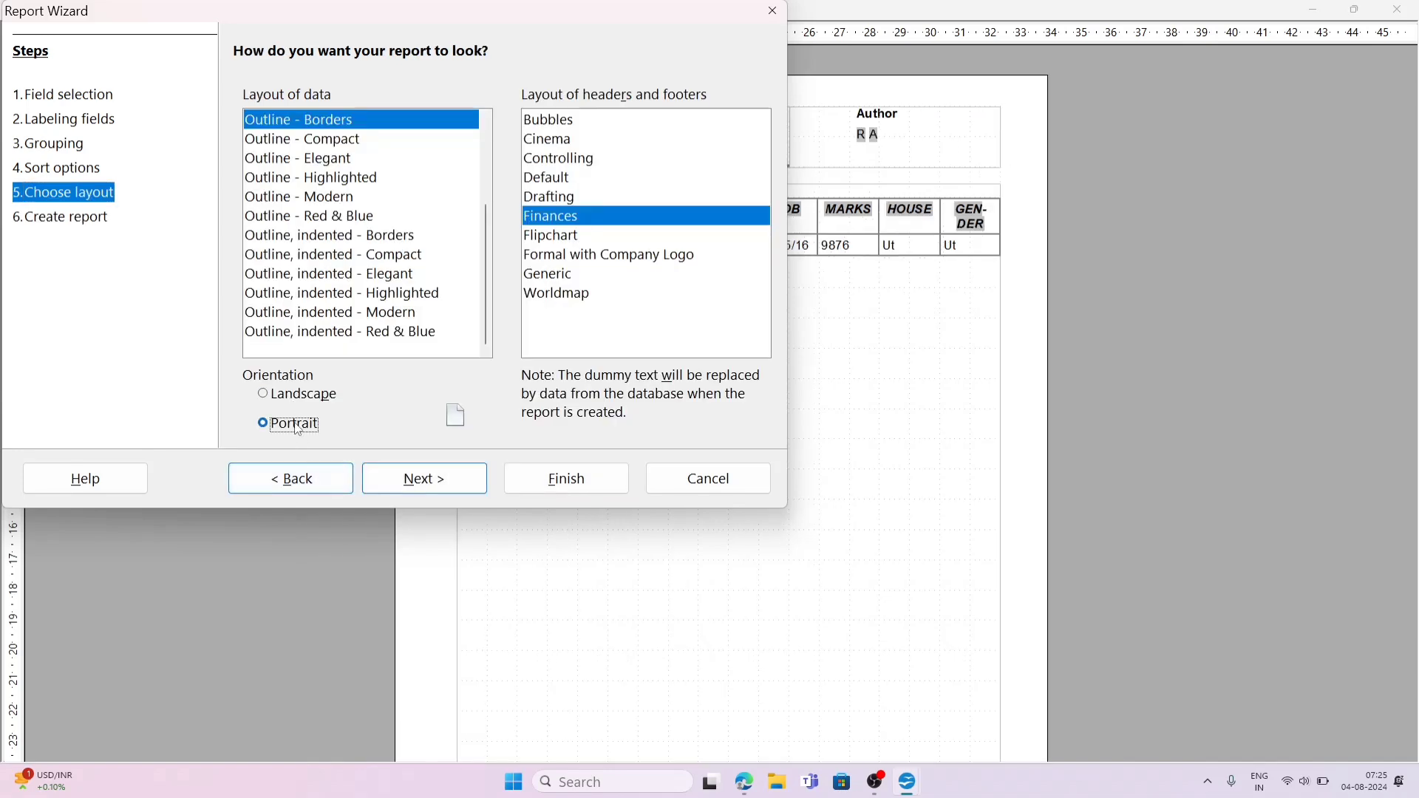
Step: Finish the wizard with a dynamic report titled STUDENTDETAILS, choosing to modify the report layout after creation
click(428, 485)
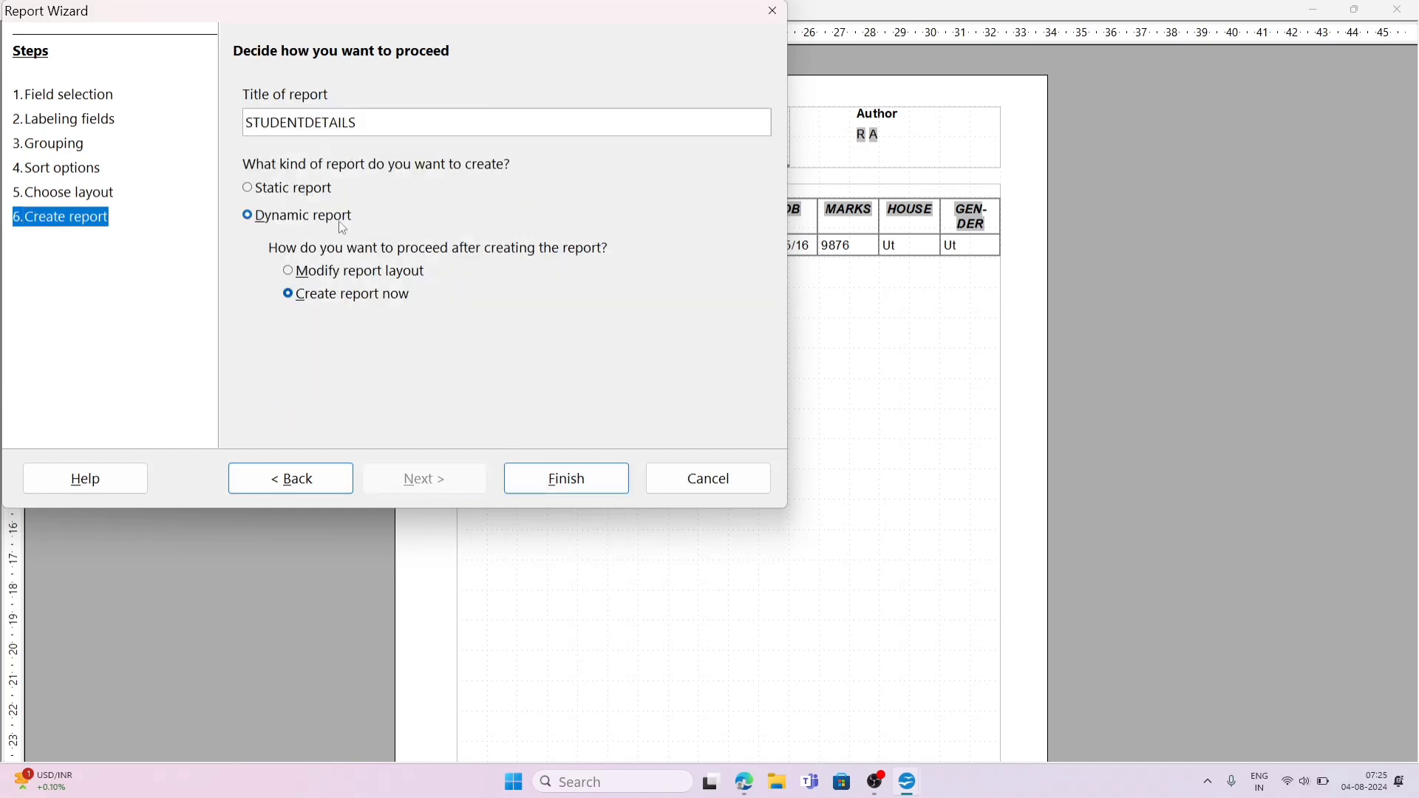
click(291, 276)
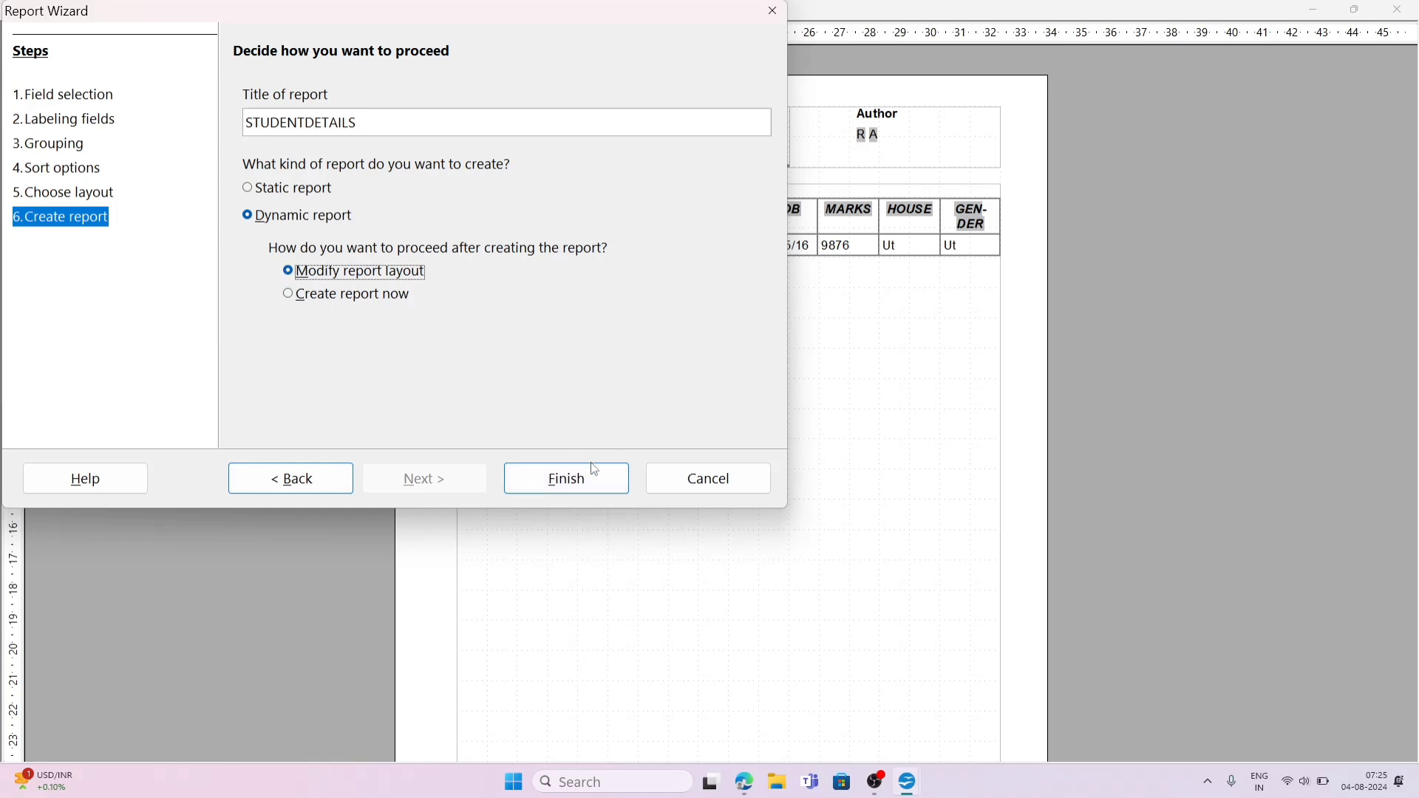
click(563, 478)
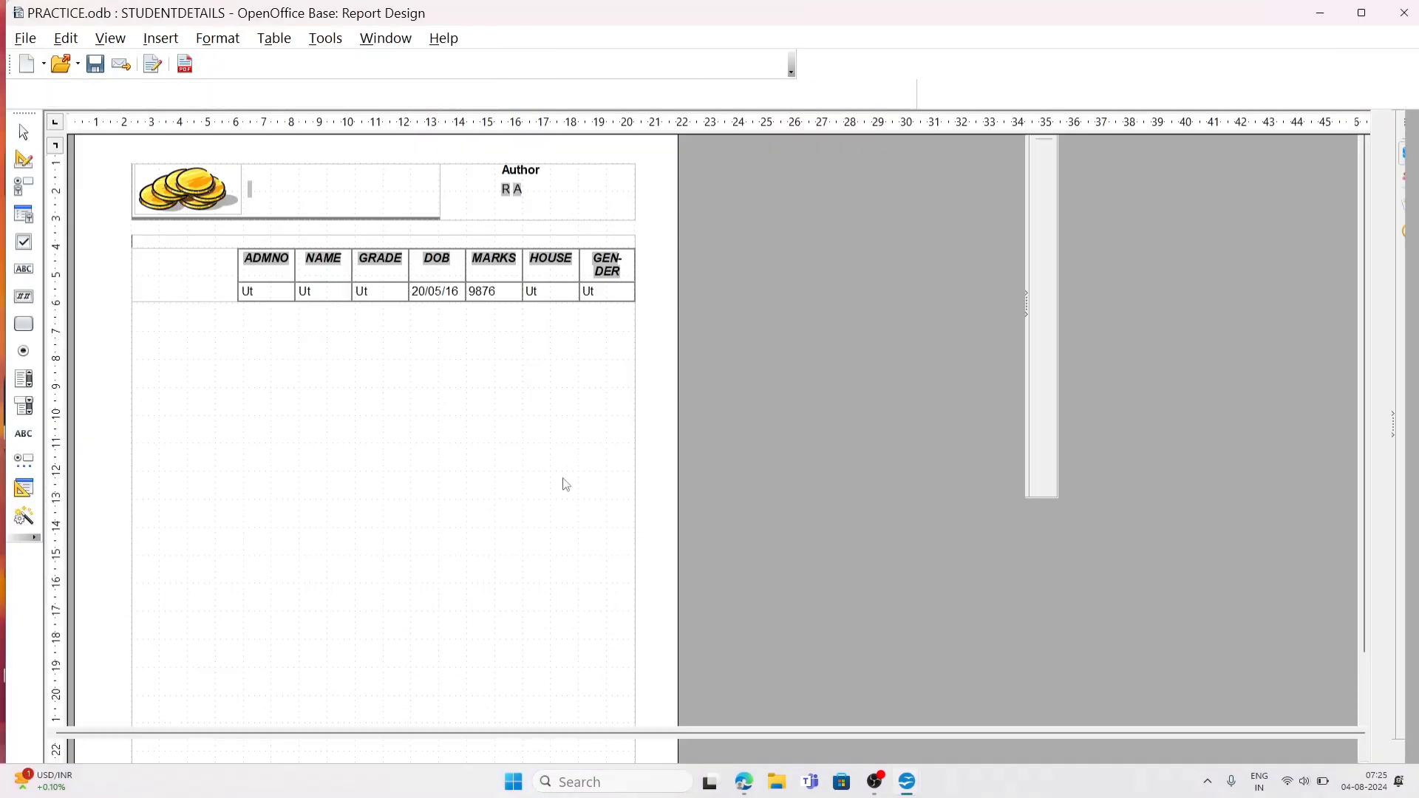
Step: Delete the Author label and the author's initials below it from the report header
drag(549, 183, 559, 173)
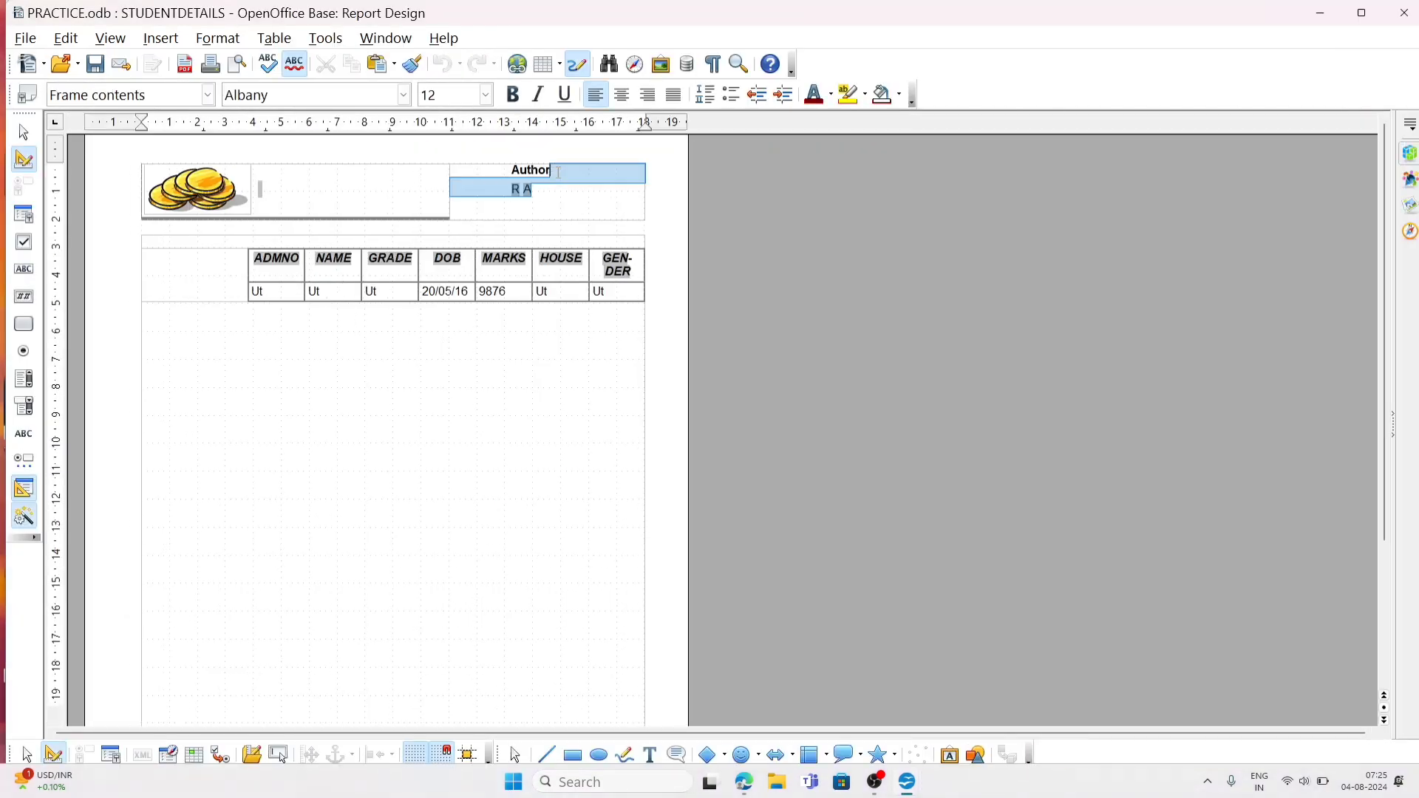
double_click(539, 168)
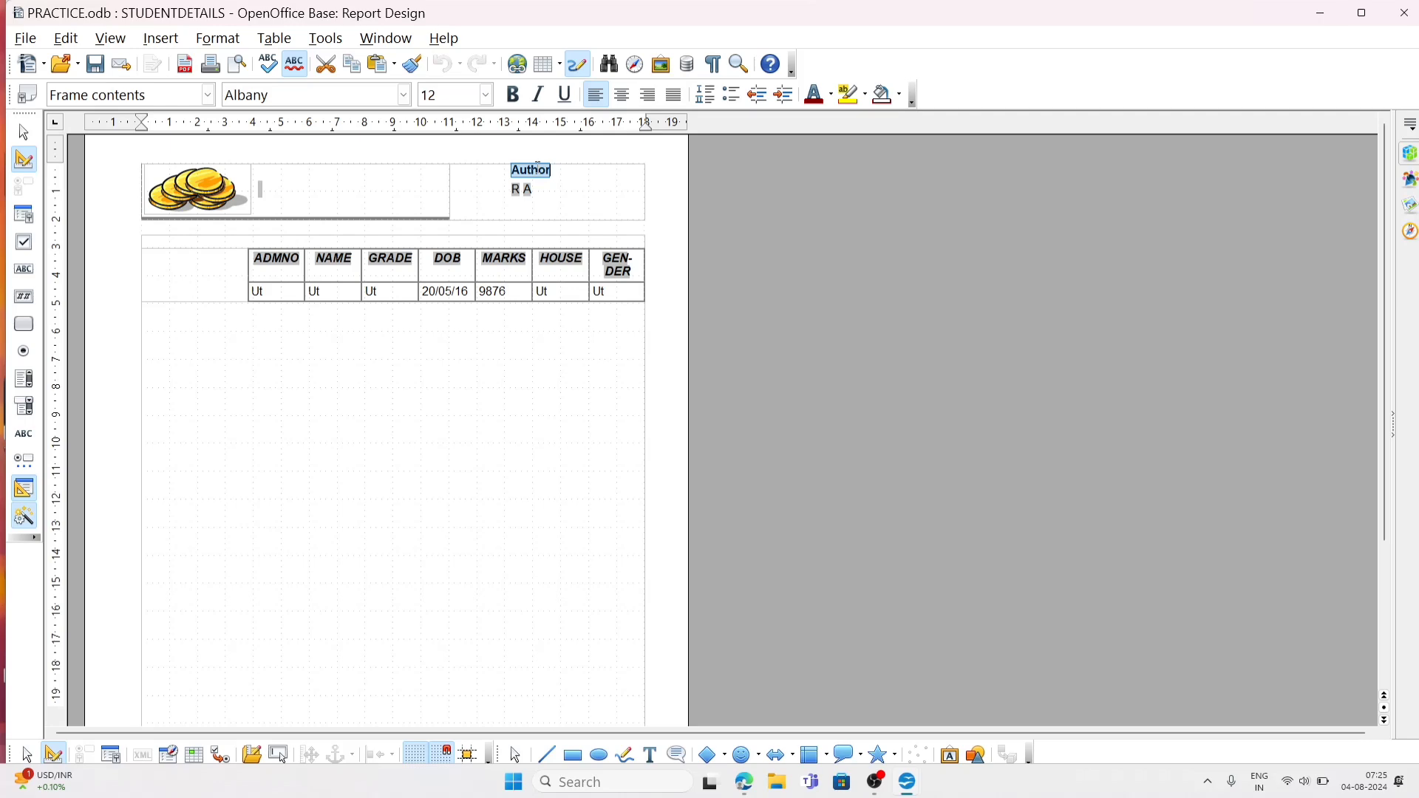
key(BackSpace)
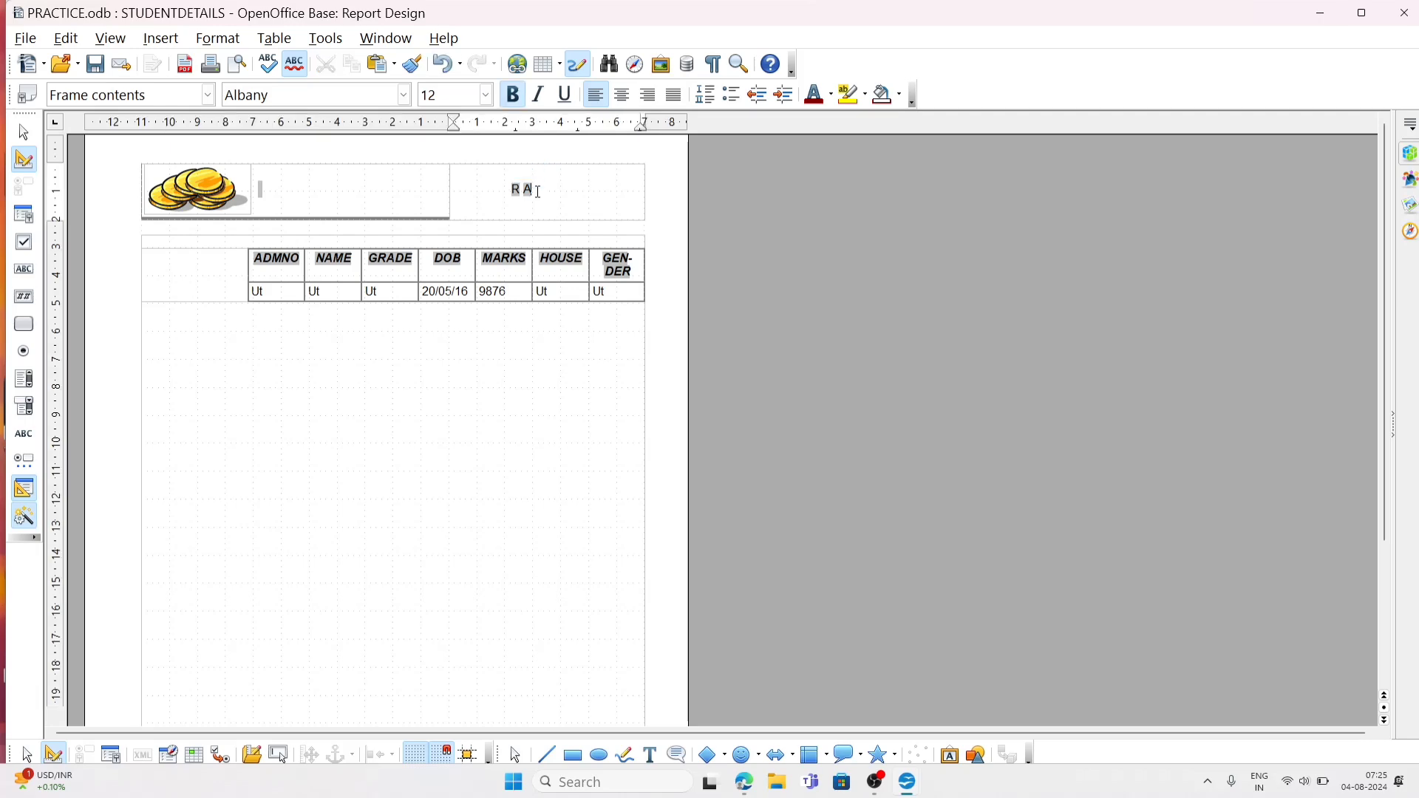
key(BackSpace)
key(BackSpace)
key(BackSpace)
Step: Enter "NAME: XYZ" as the first line of the emptied header cell beside the coins picture
text(nA)
key(BackSpace)
key(BackSpace)
text(MA)
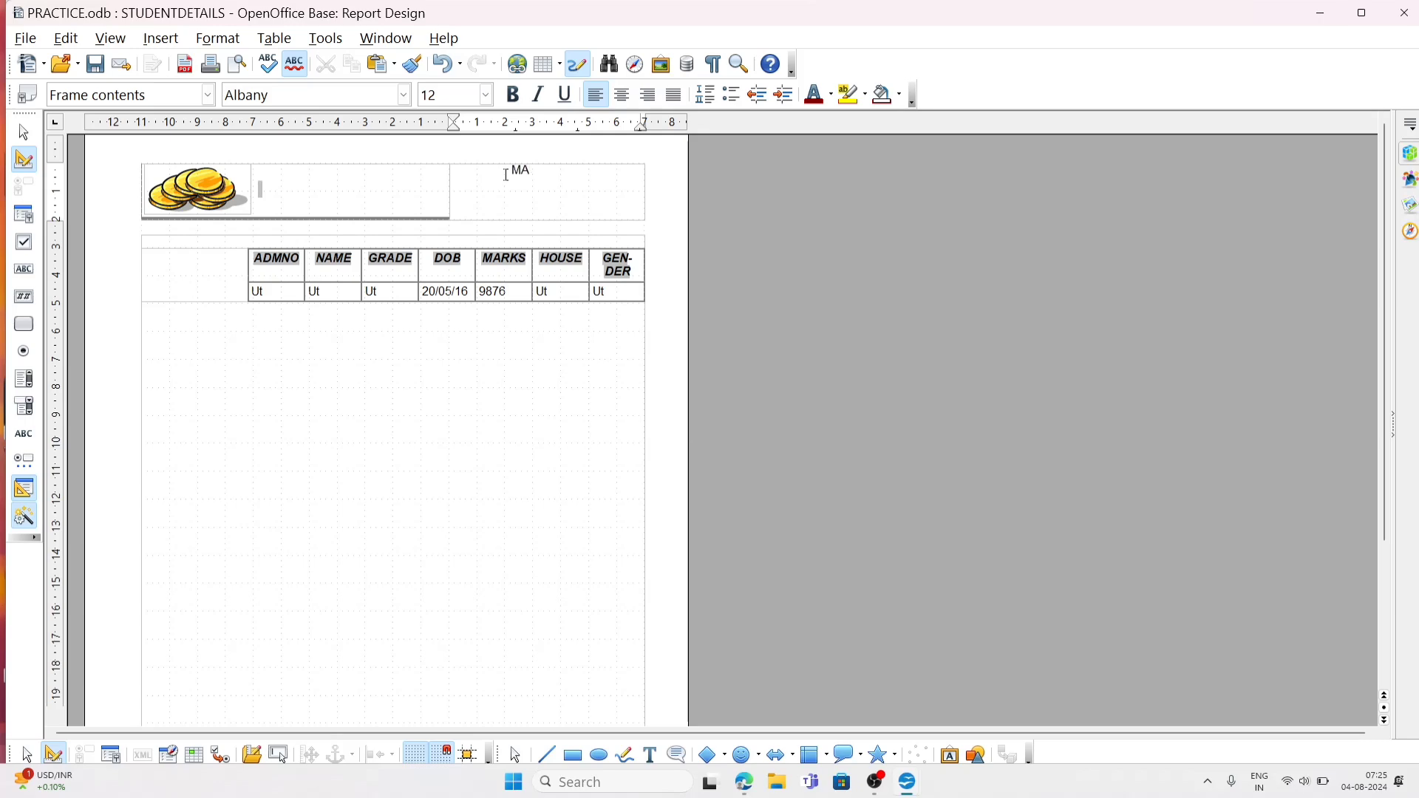
key(BackSpace)
key(BackSpace)
text(NAME: XYZ)
key(Return)
Step: Add the lines "CLASS: 10" and "ROLL NO: 3" below the name in the report header
text(CLASS: 10)
key(Return)
text(RO)
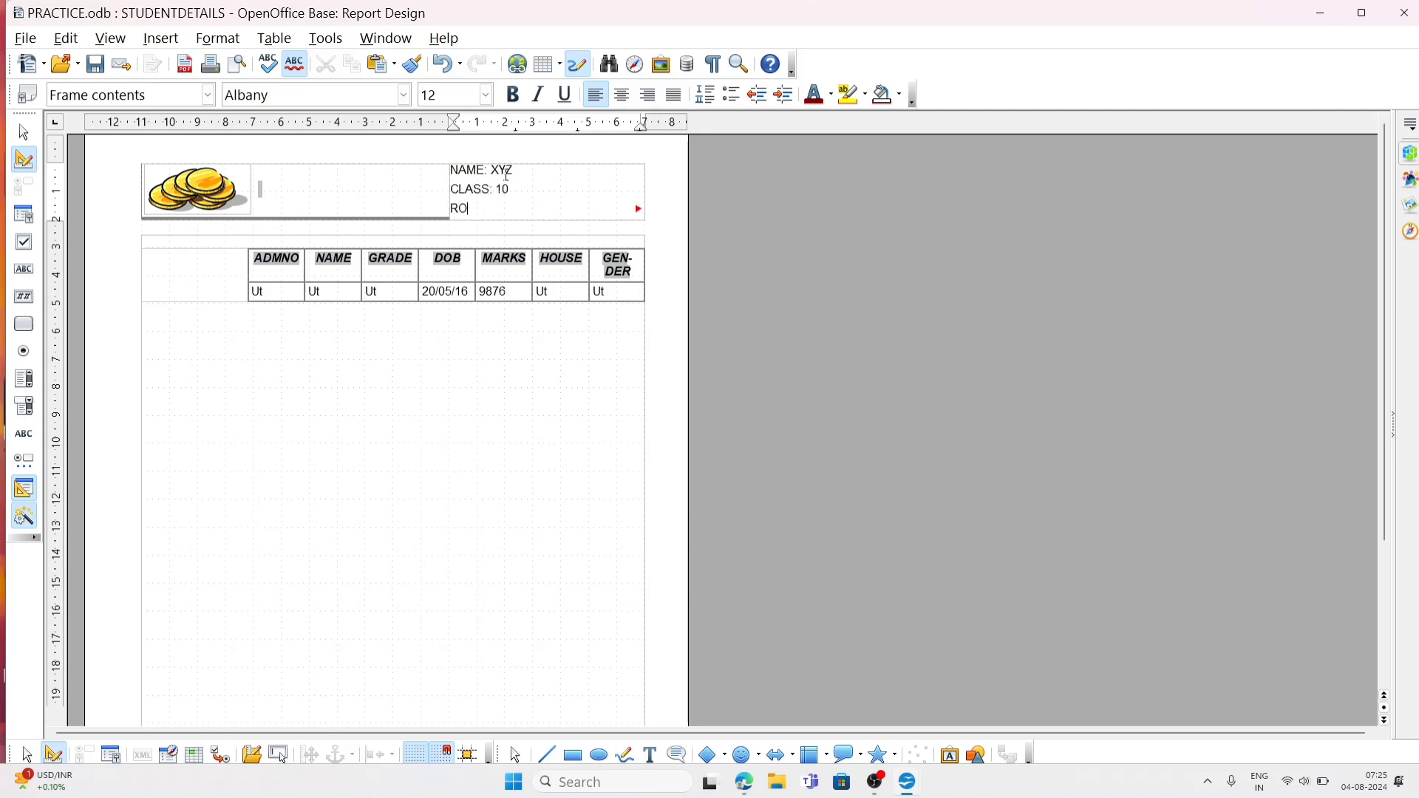
text(LL NO: 3)
click(490, 415)
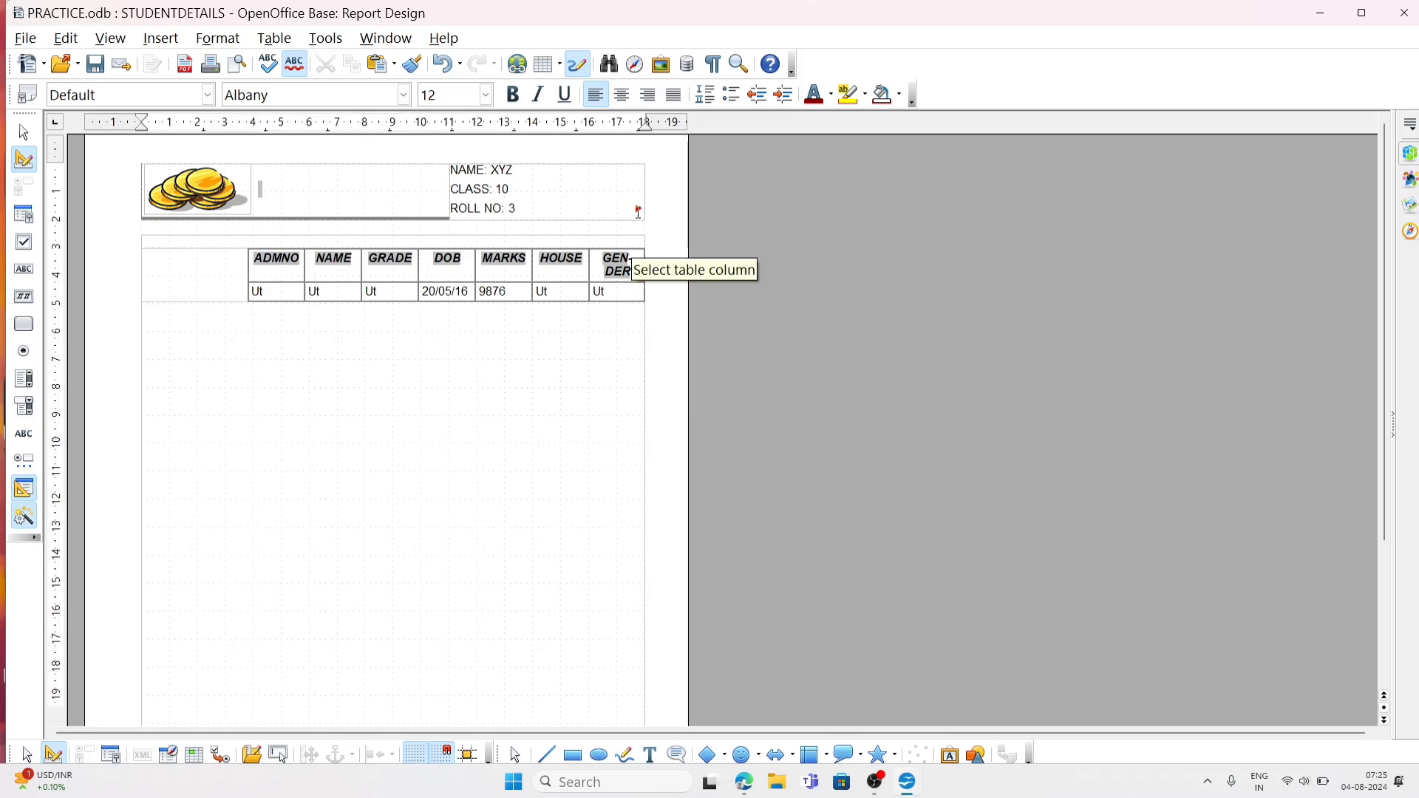
Step: Save the modified STUDENTDETAILS report layout and close the report design
click(638, 210)
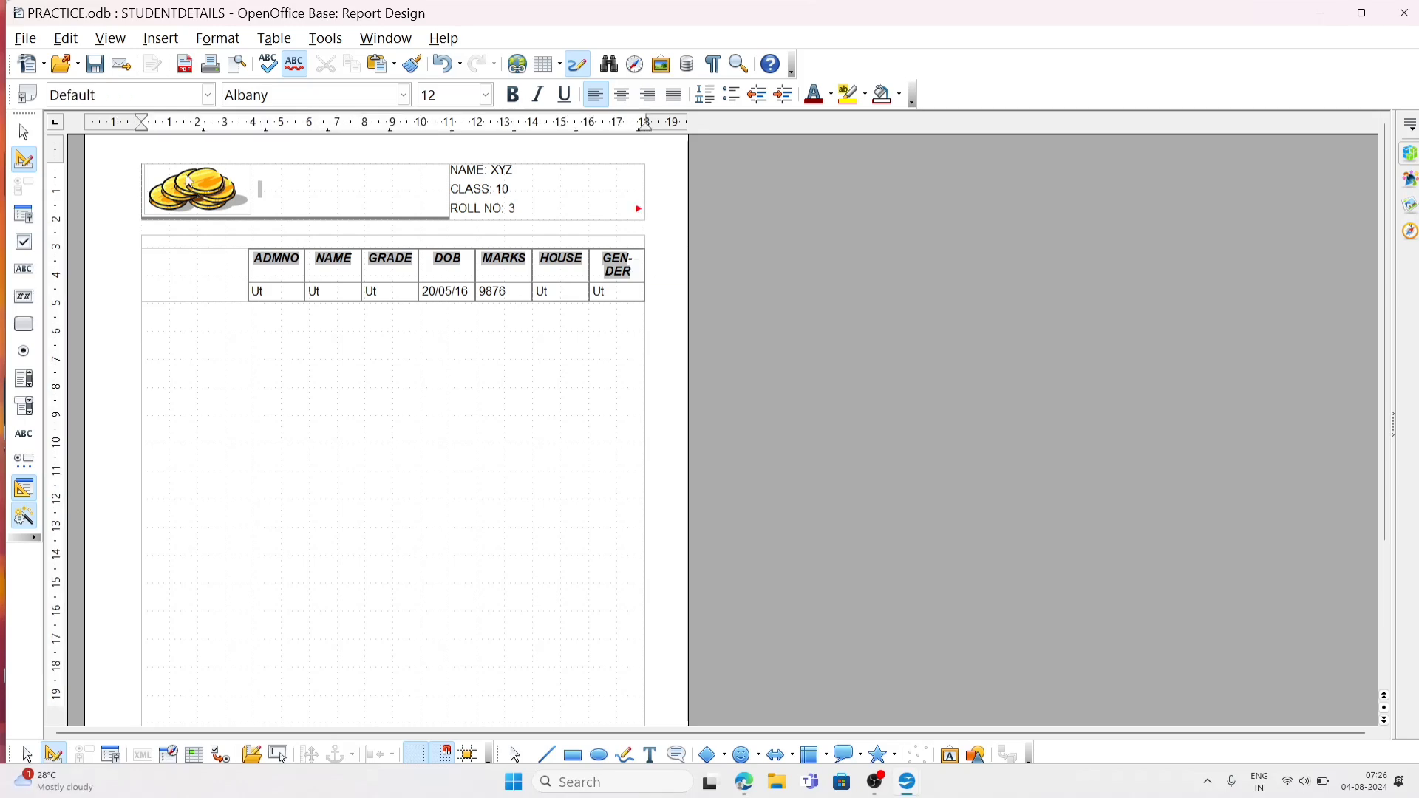
click(104, 72)
click(1407, 10)
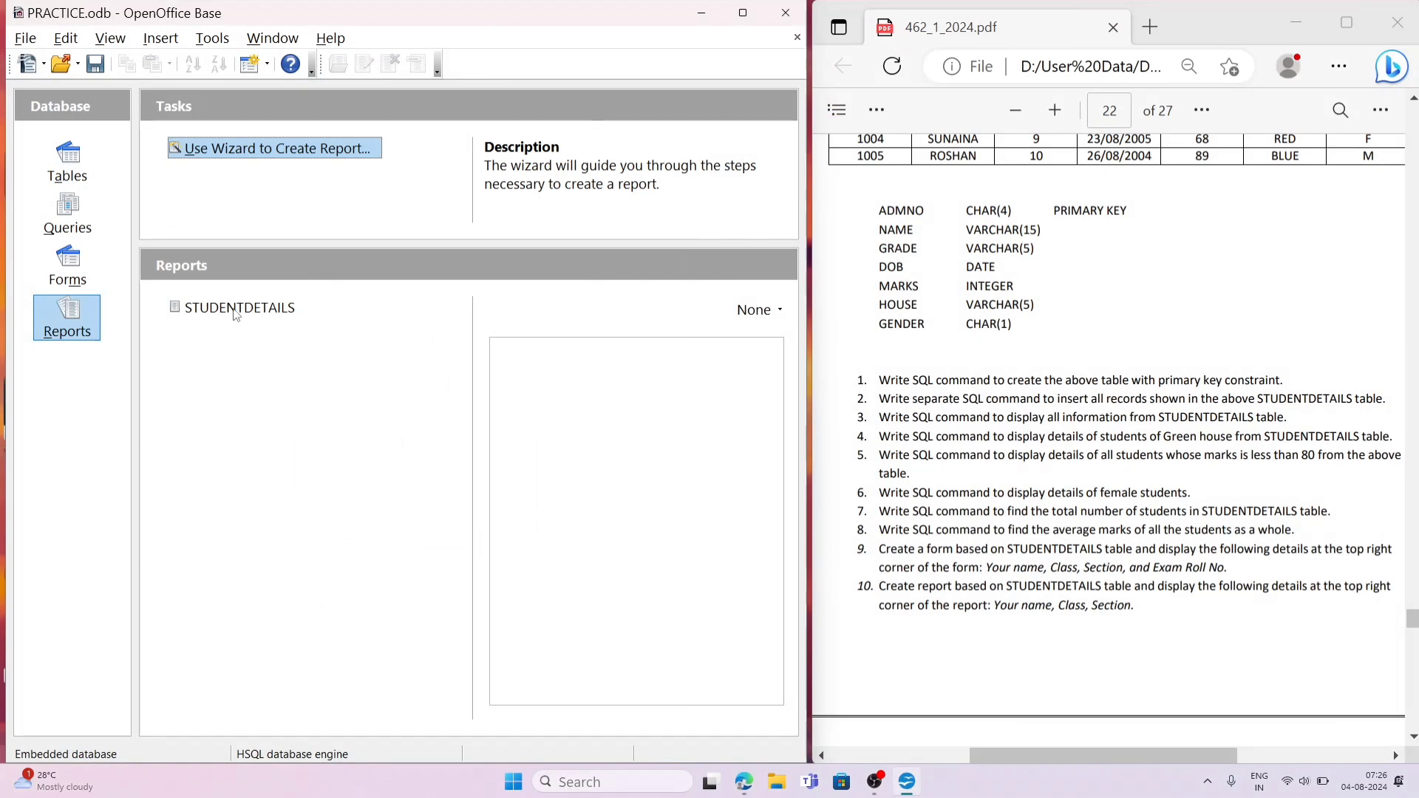
Step: Open the STUDENTDETAILS report with all links updated, check its header and student records, and close it
click(234, 309)
double_click(231, 307)
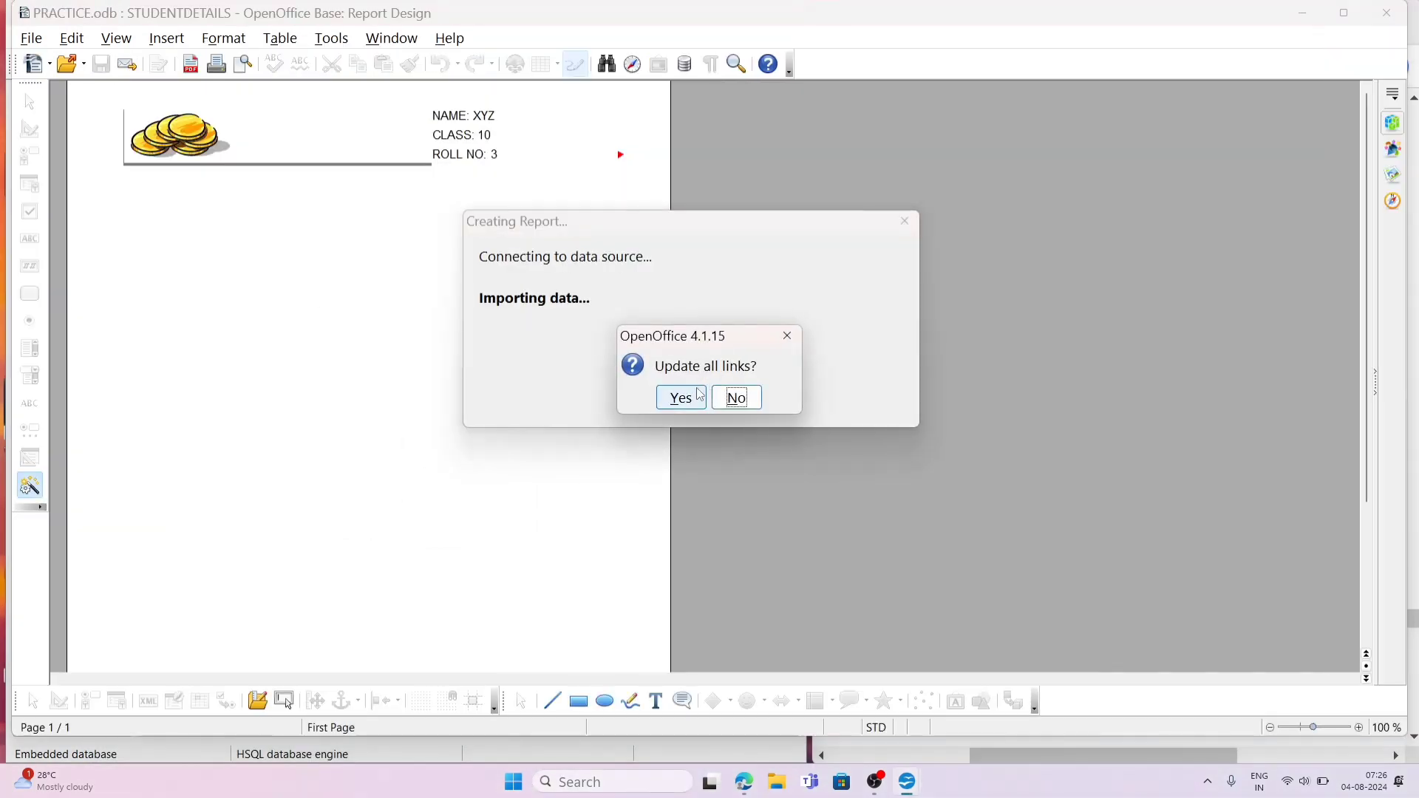
click(681, 398)
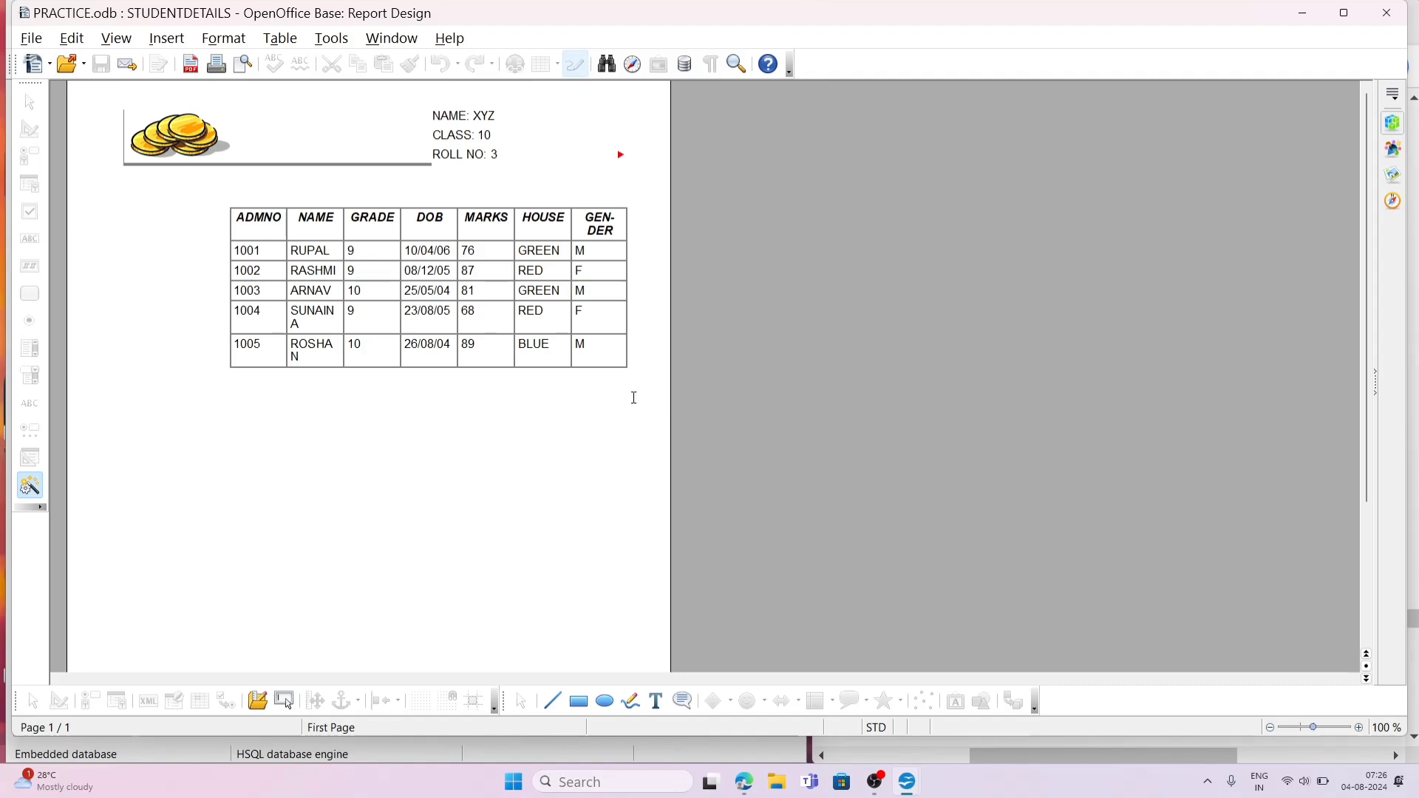
click(1387, 13)
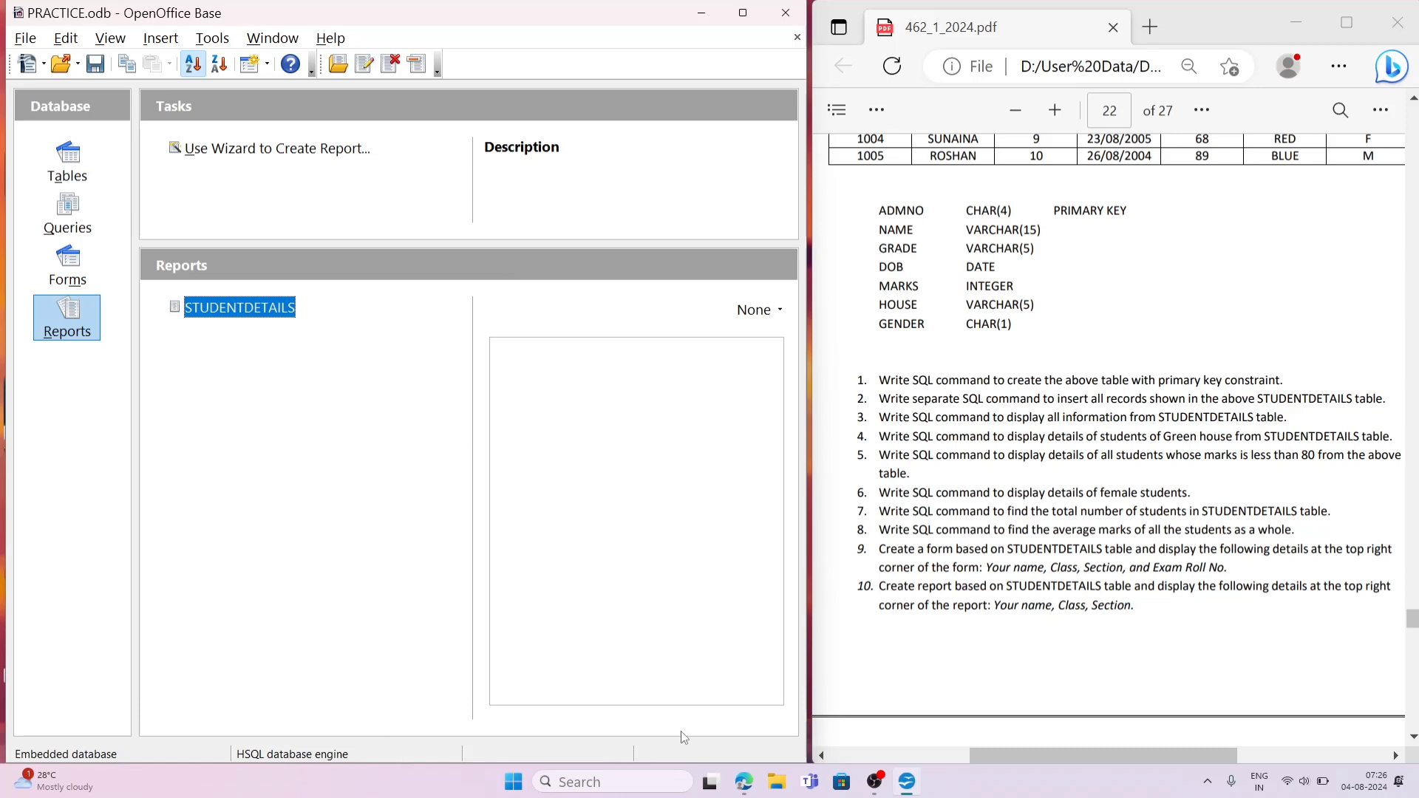
click(875, 782)
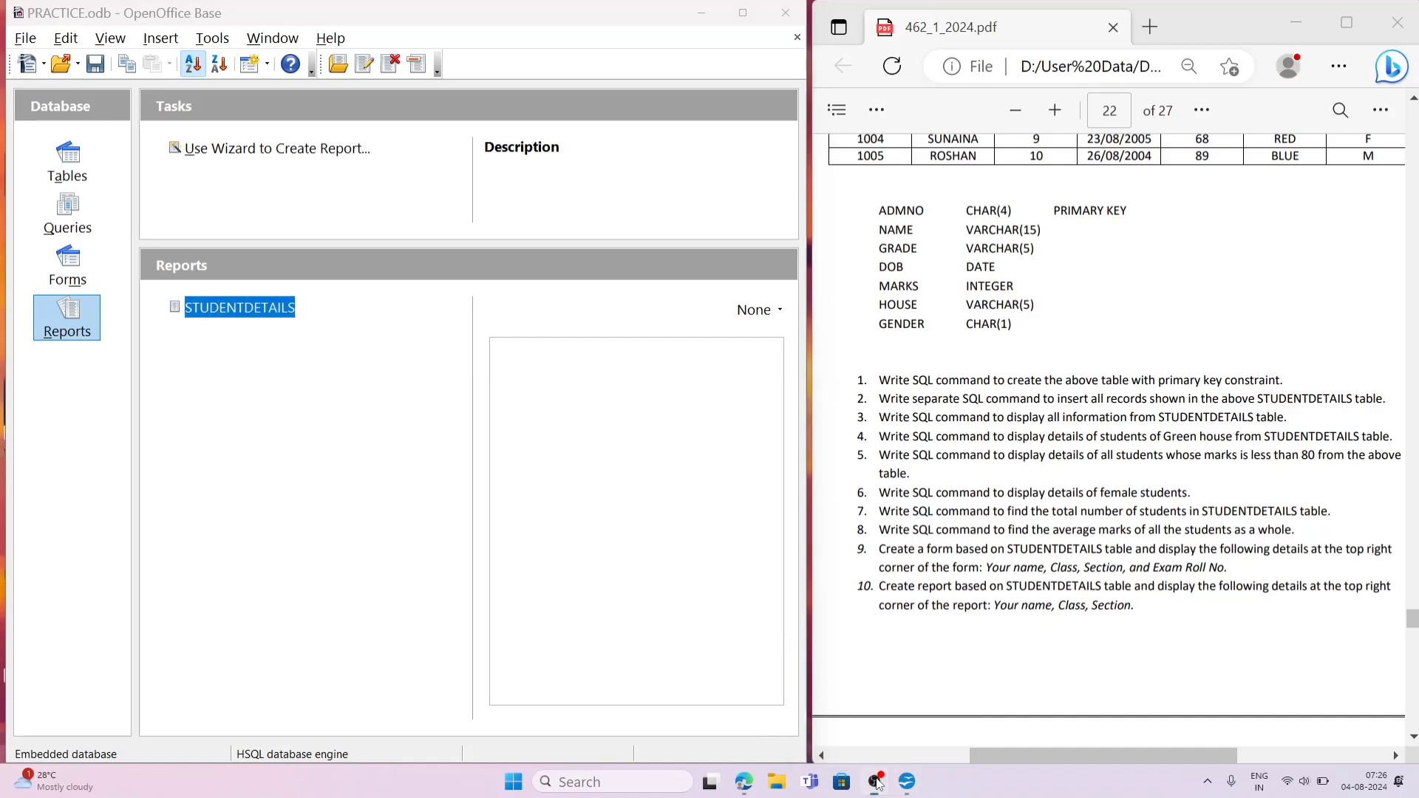